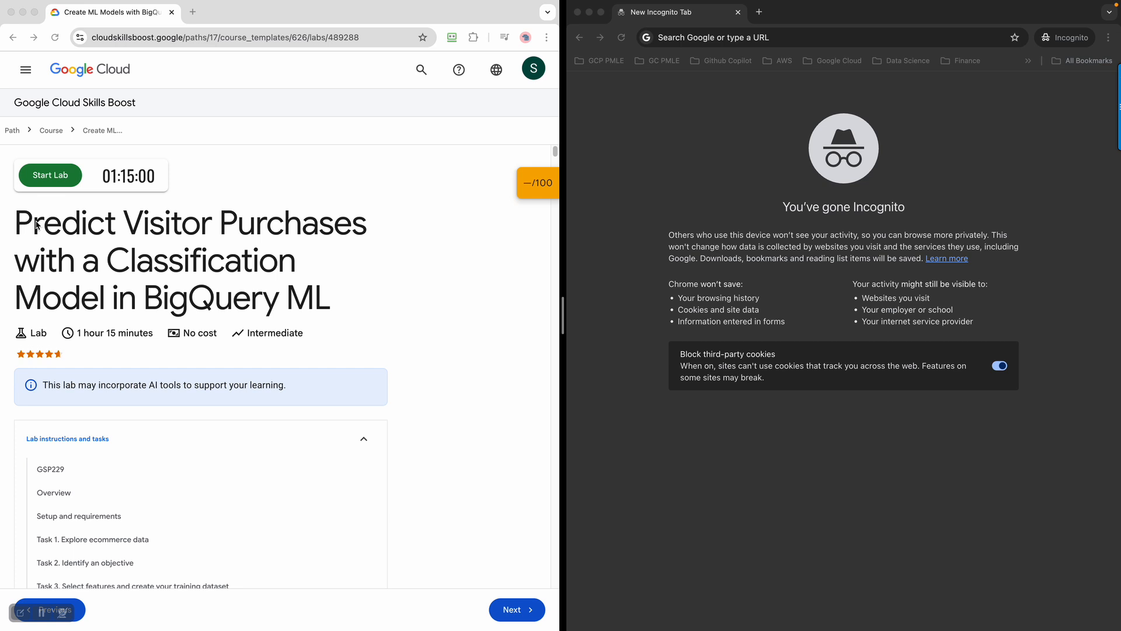
# Review the lab page and highlight its title, 'Predict Visitor Purchases with a Classification Model in BigQuery ML'
pyautogui.click(34, 224)
pyautogui.scroll(-3, 500, 408)
pyautogui.scroll(-1, 275, 416)
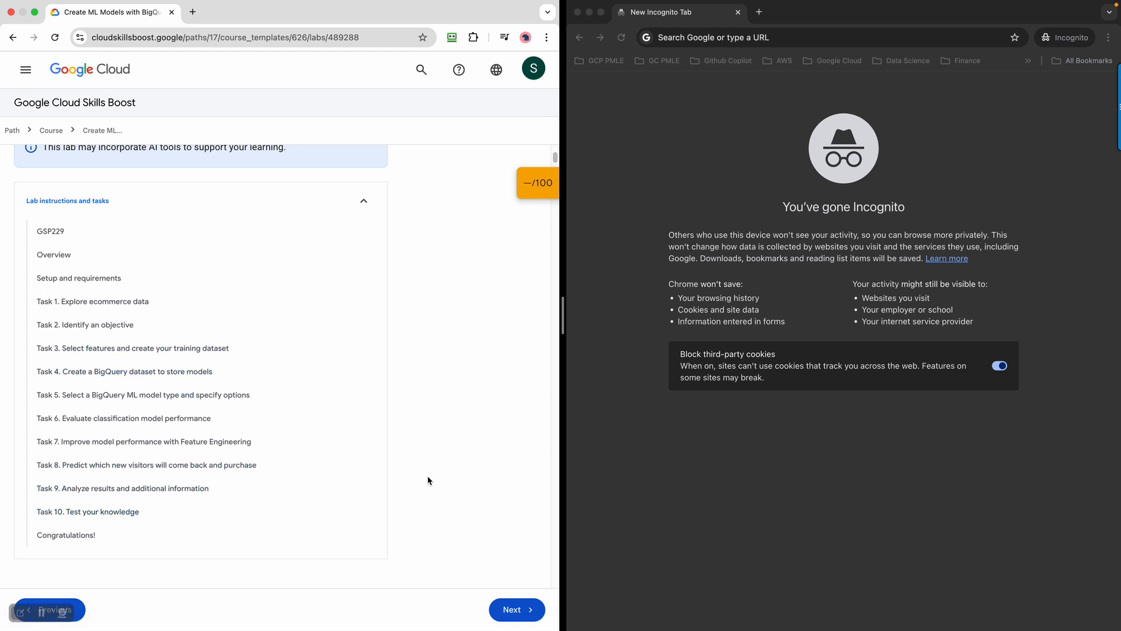
pyautogui.scroll(5, 411, 472)
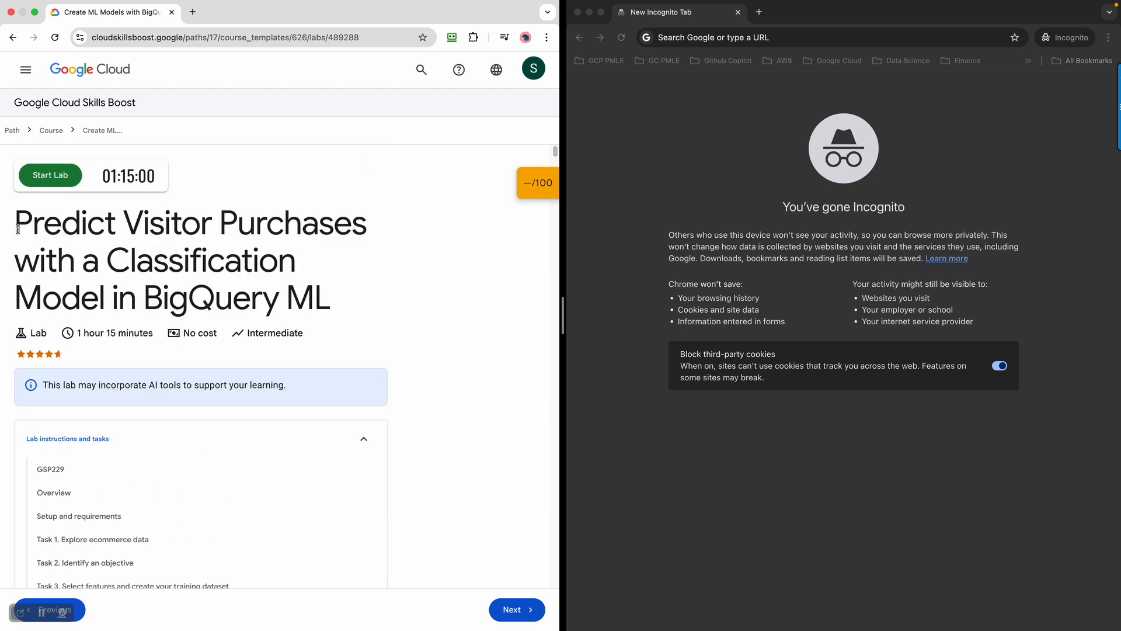
pyautogui.moveTo(18, 226); pyautogui.dragTo(337, 303)
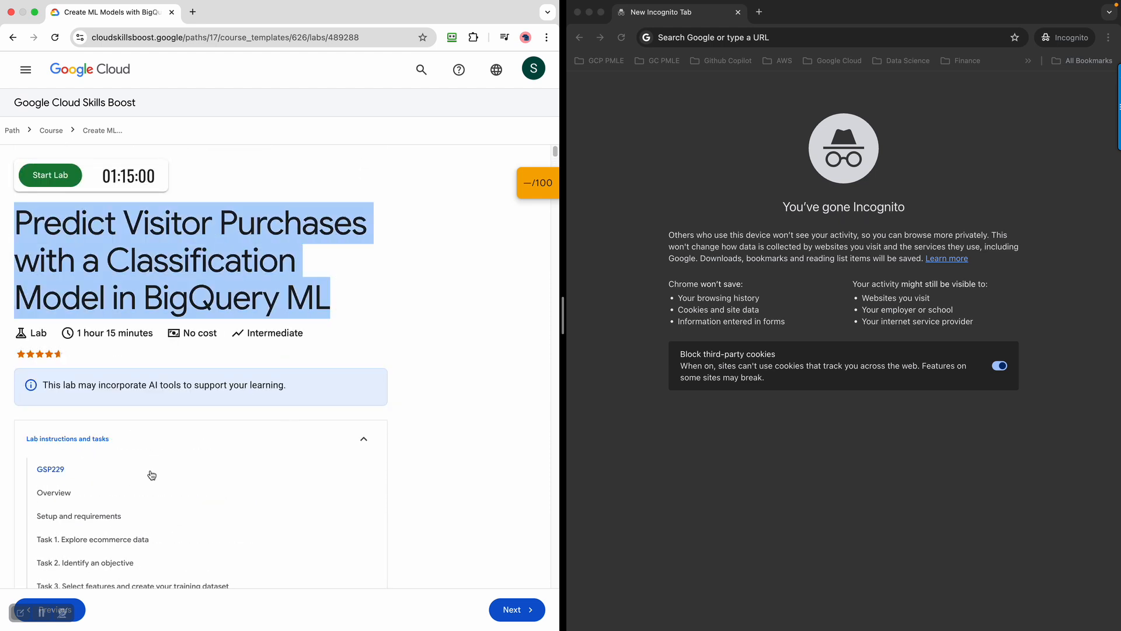
pyautogui.click(477, 381)
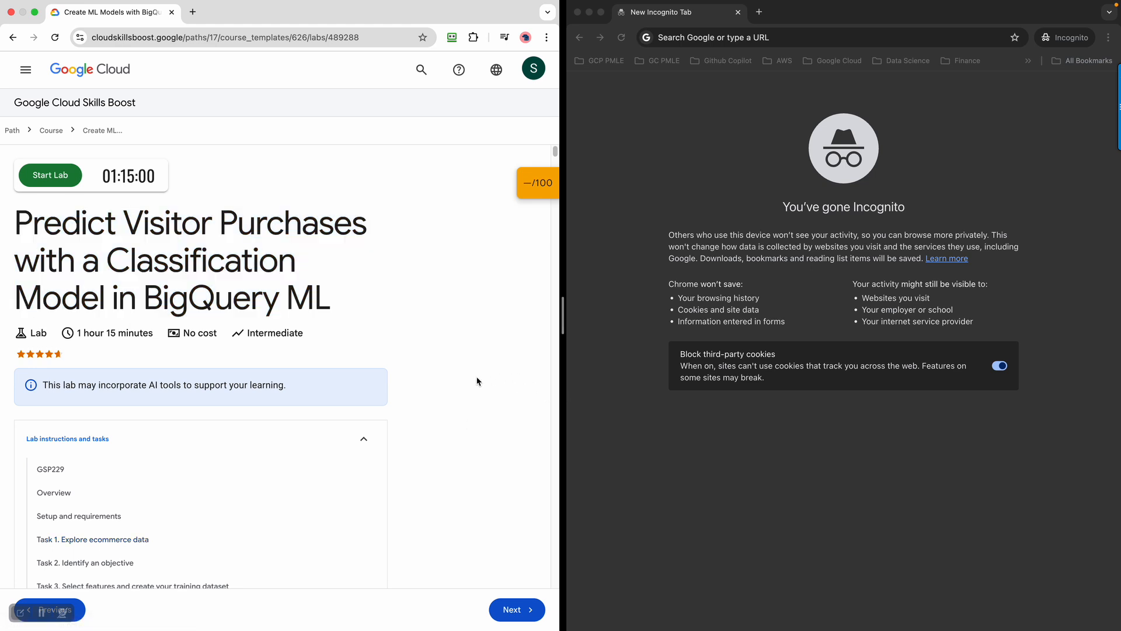
# Point out the 01:15:00 lab timer, then narrow the lab page to widen the Incognito window
pyautogui.scroll(-4, 477, 381)
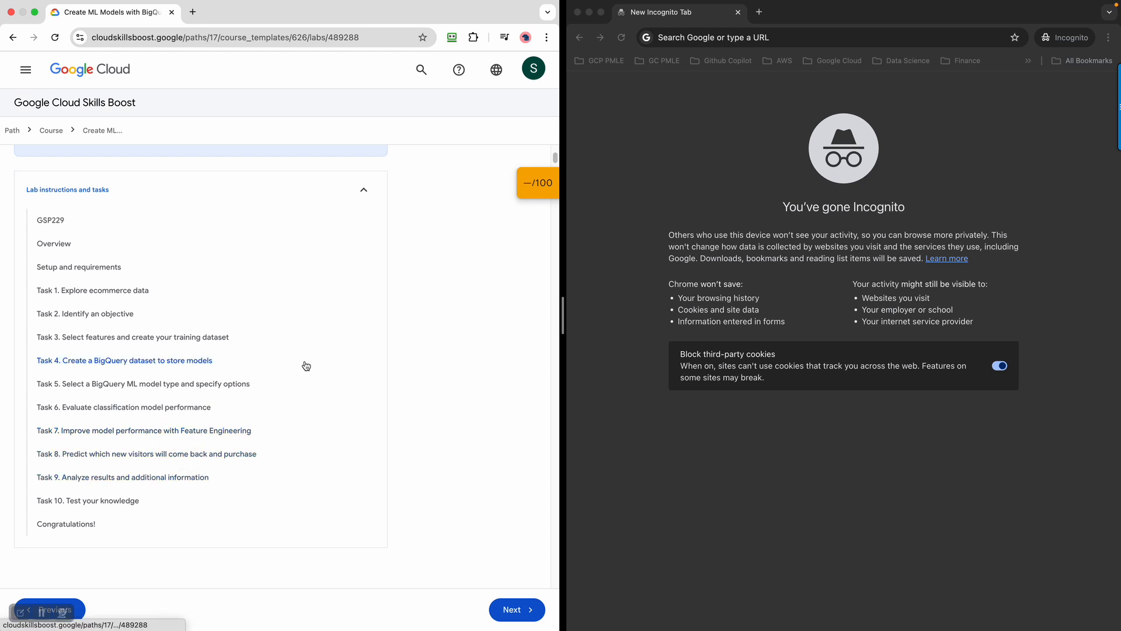
pyautogui.click(333, 324)
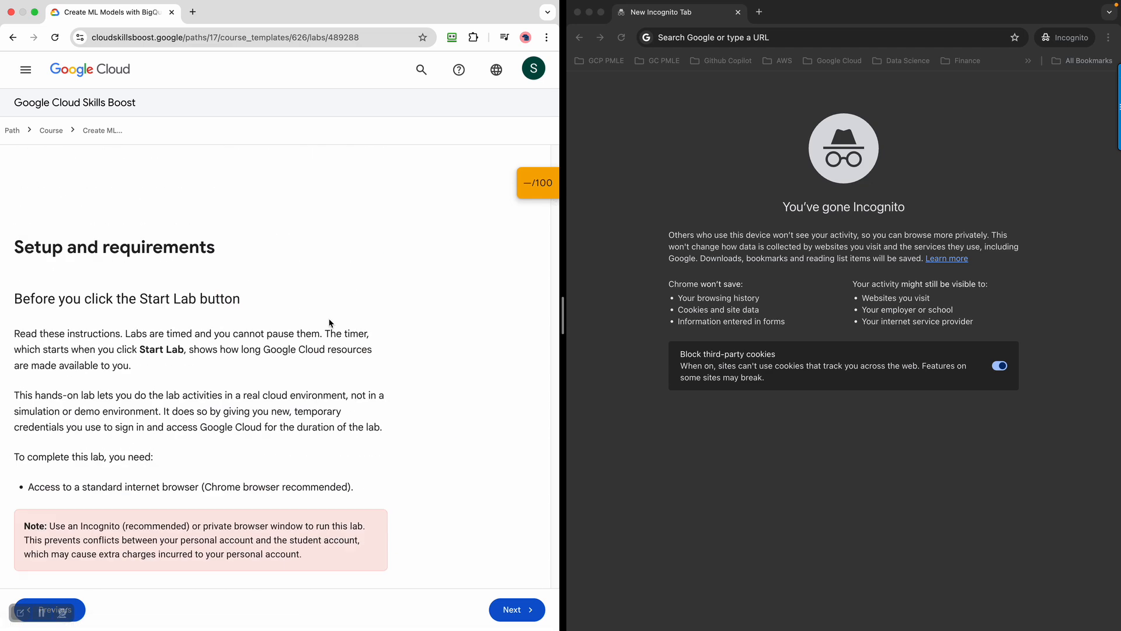
pyautogui.scroll(10, 329, 323)
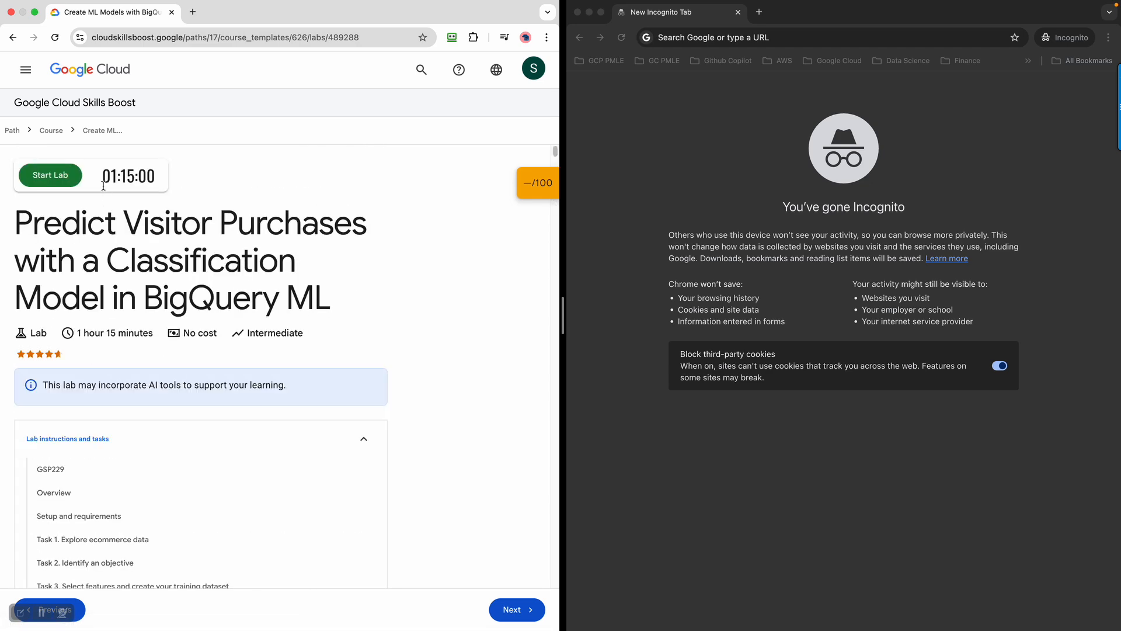
pyautogui.moveTo(106, 182); pyautogui.dragTo(164, 189)
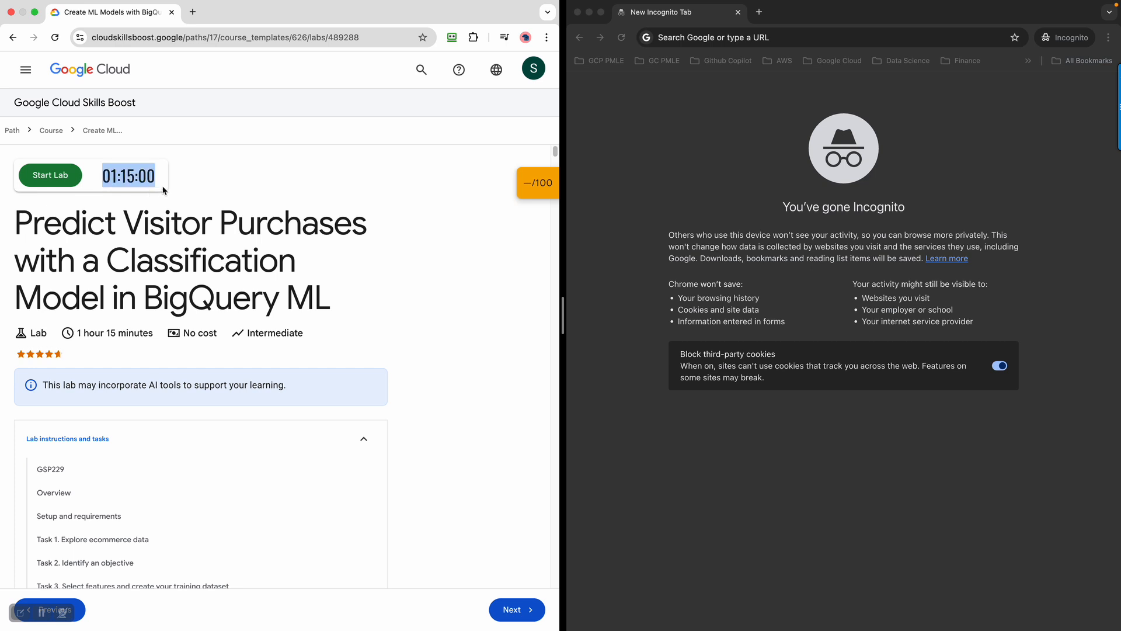
pyautogui.click(406, 297)
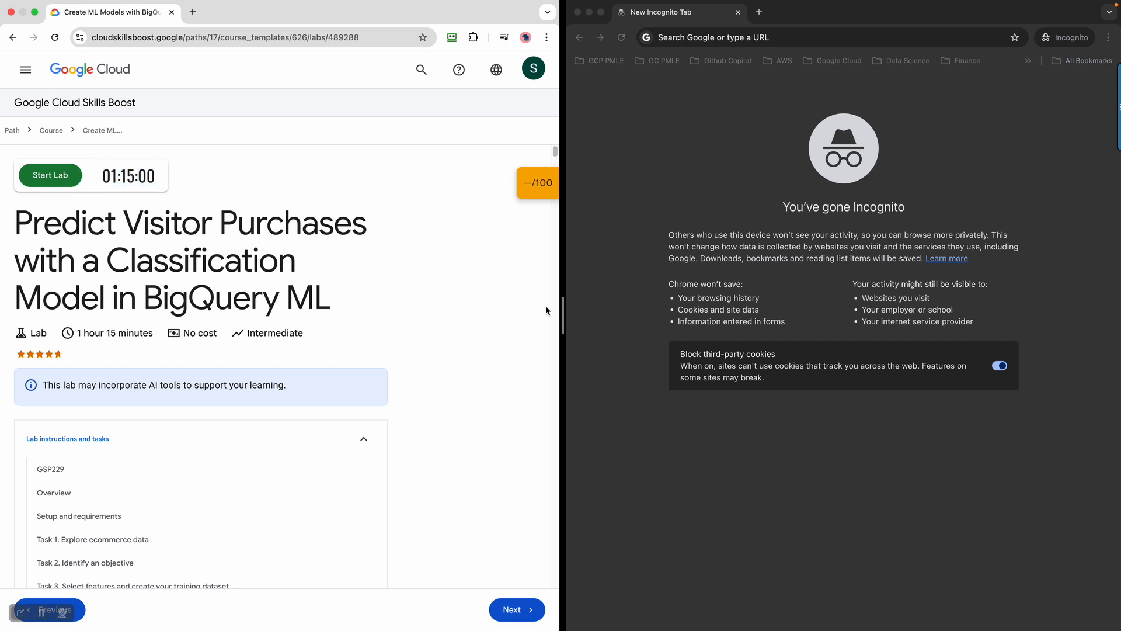
pyautogui.moveTo(560, 305); pyautogui.dragTo(380, 307)
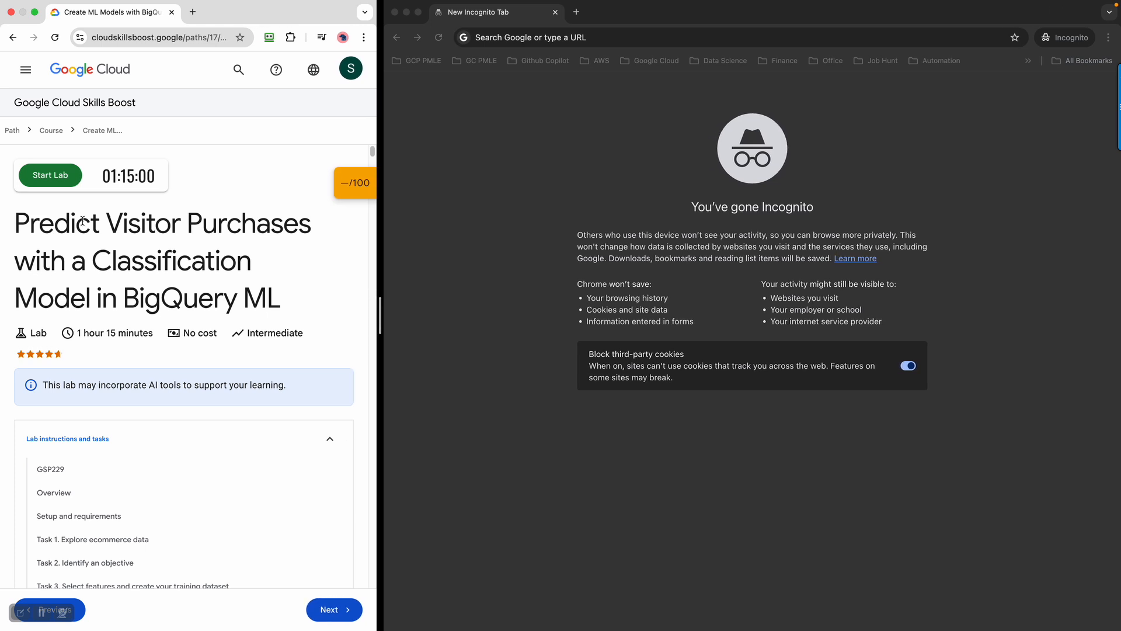
# Start the lab and open the Google Cloud console link in an Incognito window, closing the empty tab
pyautogui.click(69, 187)
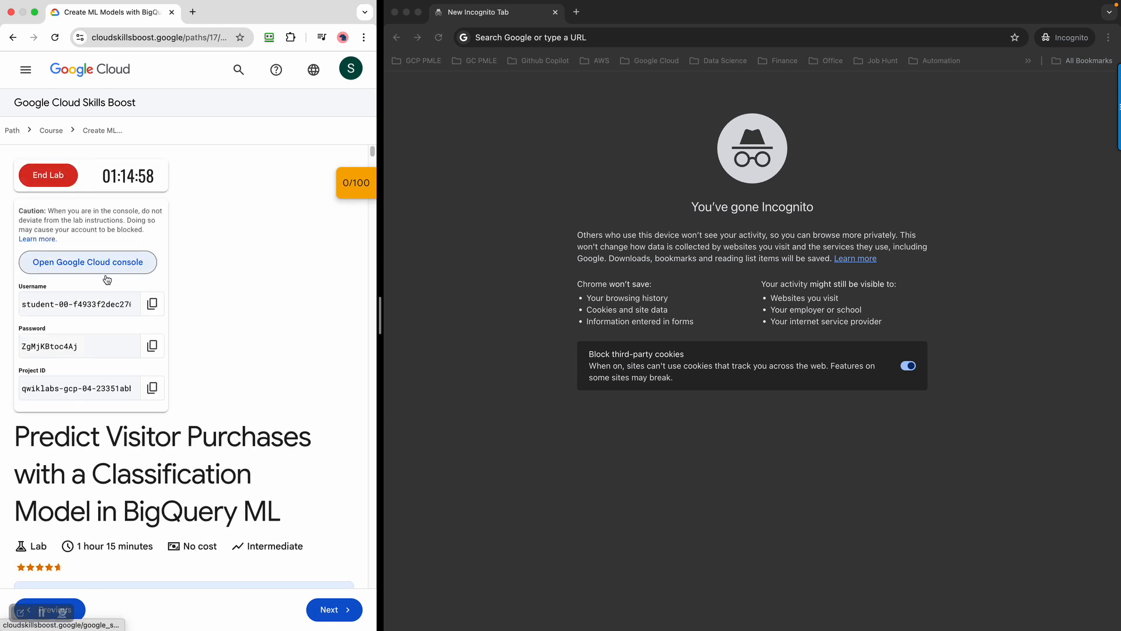
pyautogui.rightClick(92, 267)
pyautogui.click(159, 300)
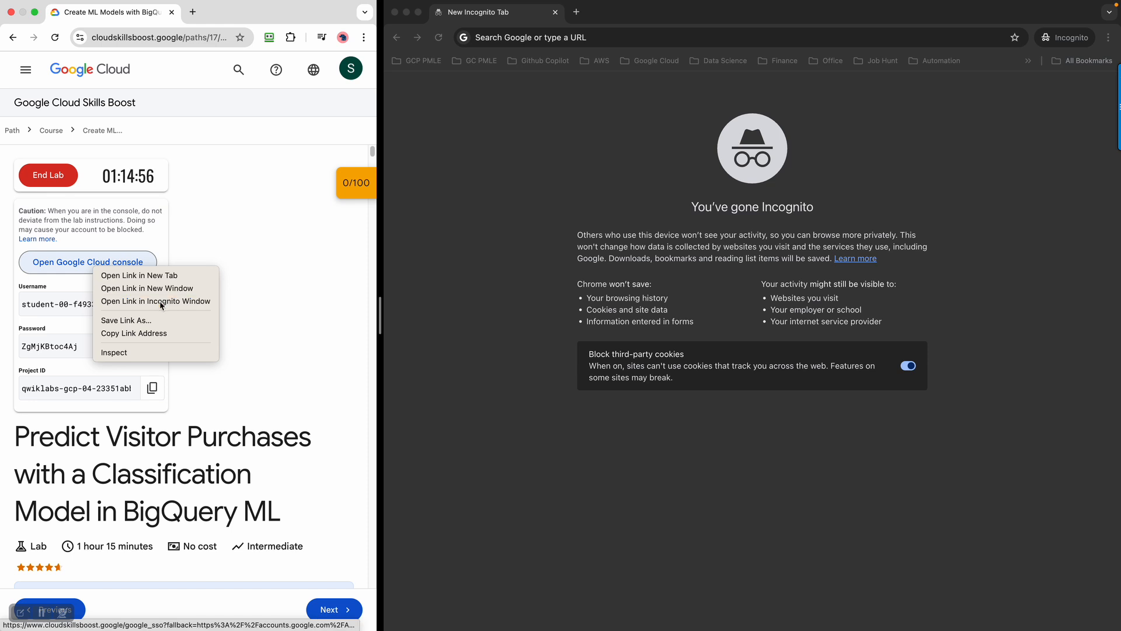
pyautogui.click(555, 13)
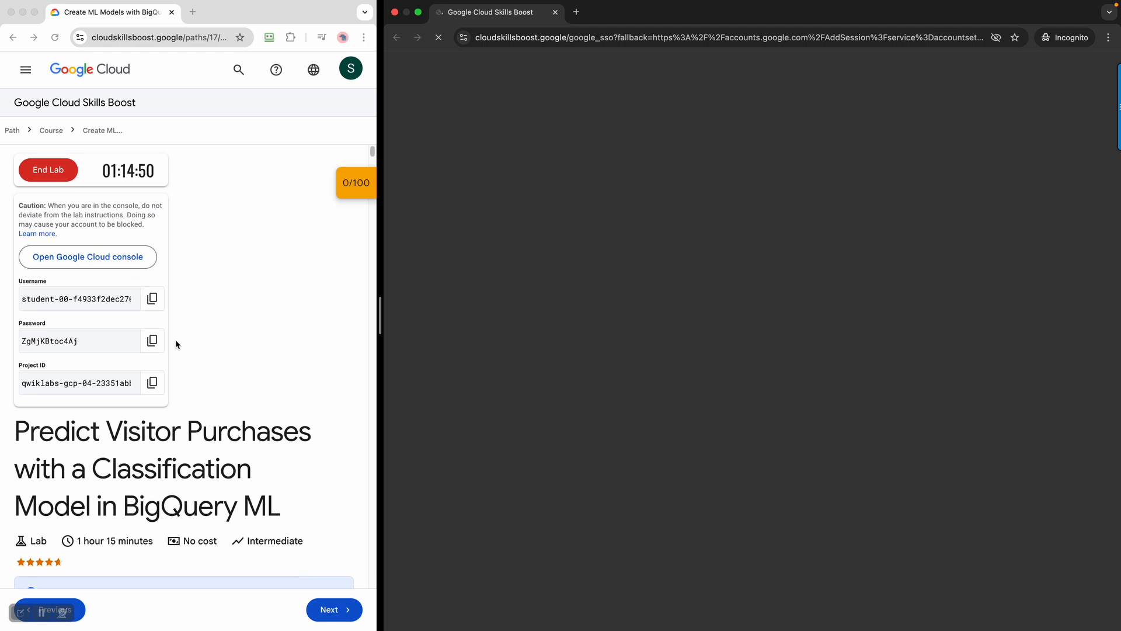
pyautogui.scroll(-2, 176, 345)
pyautogui.scroll(-5, 176, 344)
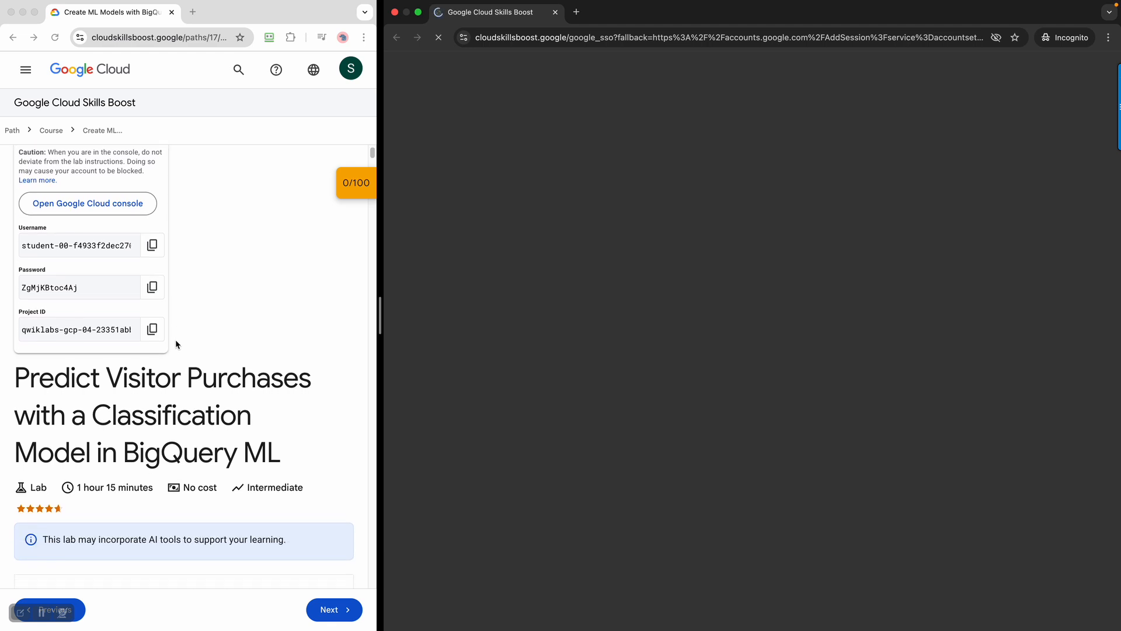
pyautogui.scroll(-7, 176, 344)
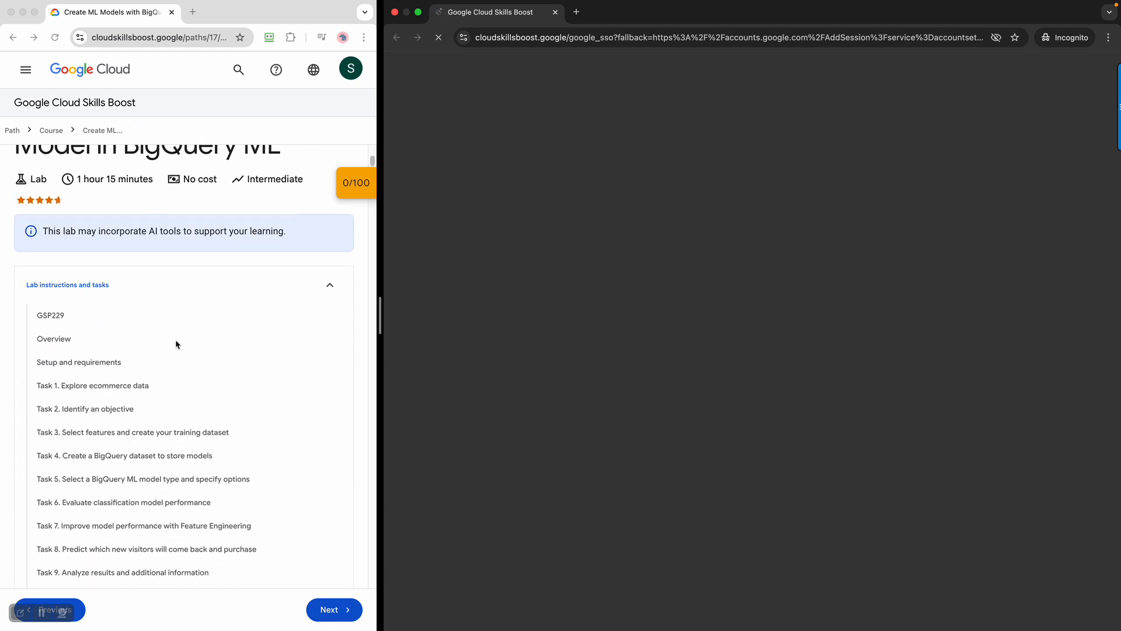
pyautogui.scroll(-15, 176, 343)
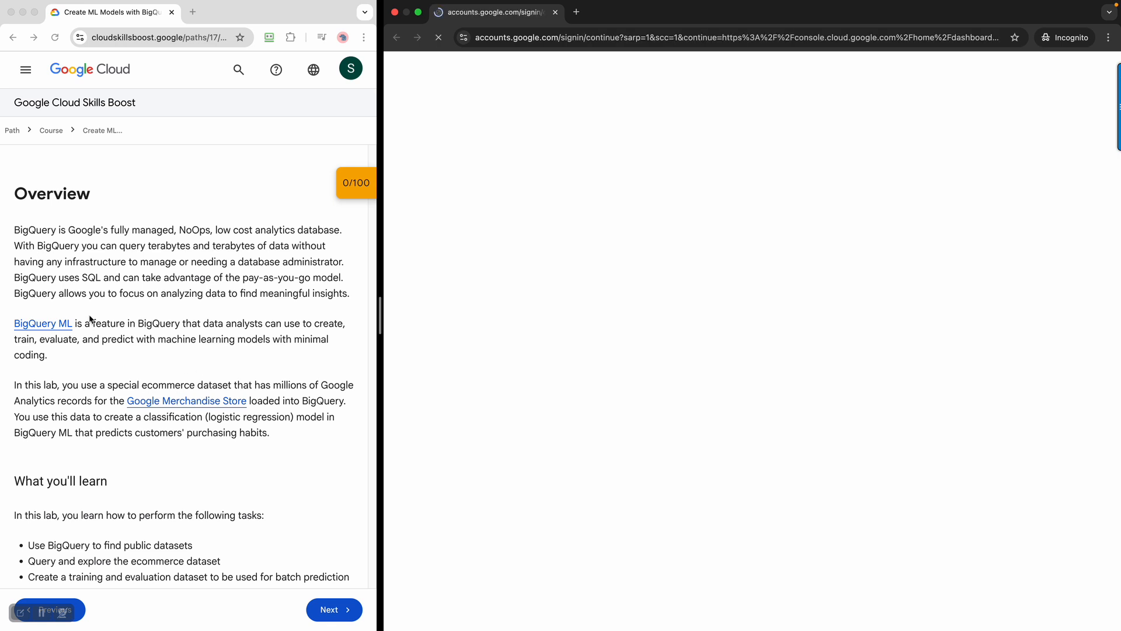
pyautogui.scroll(-3, 209, 446)
pyautogui.scroll(-1, 209, 449)
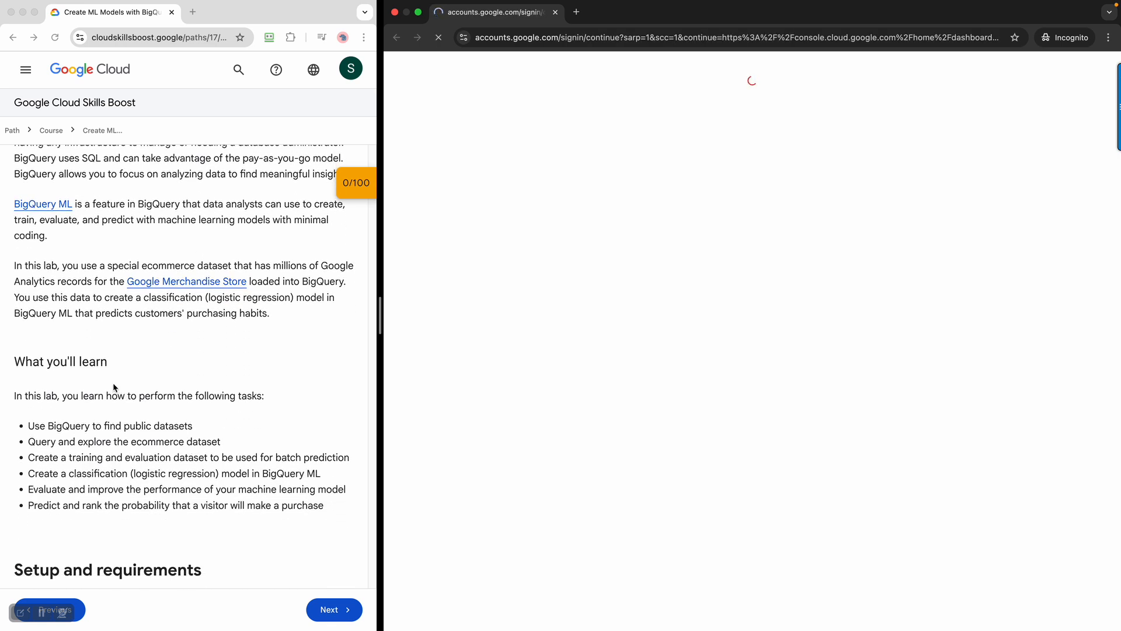
pyautogui.scroll(-2, 280, 497)
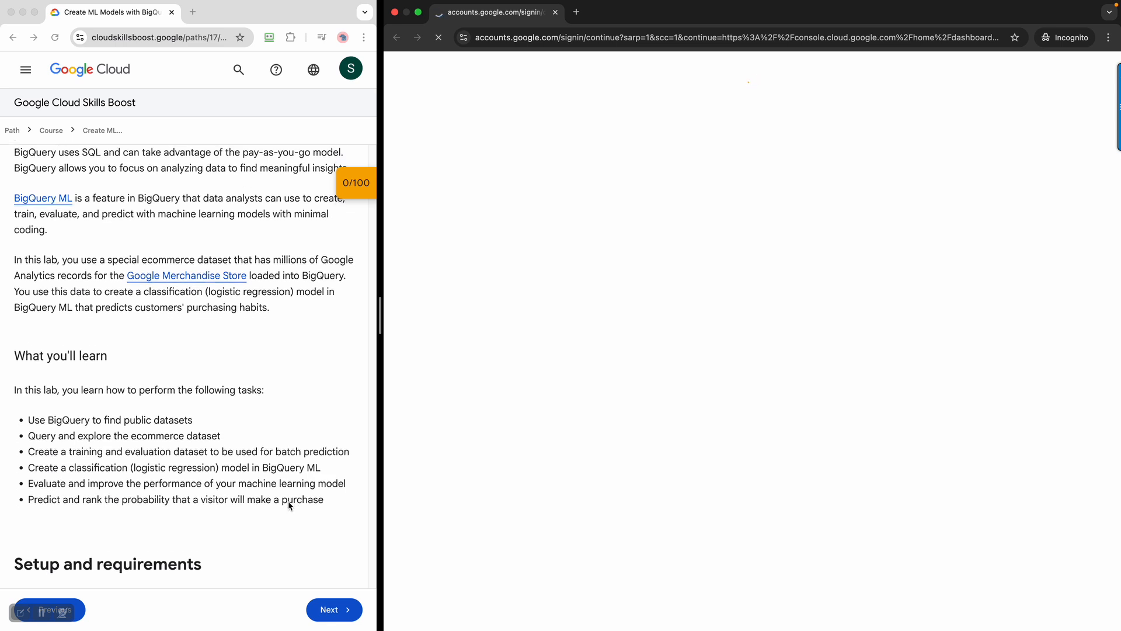
pyautogui.scroll(-1, 266, 478)
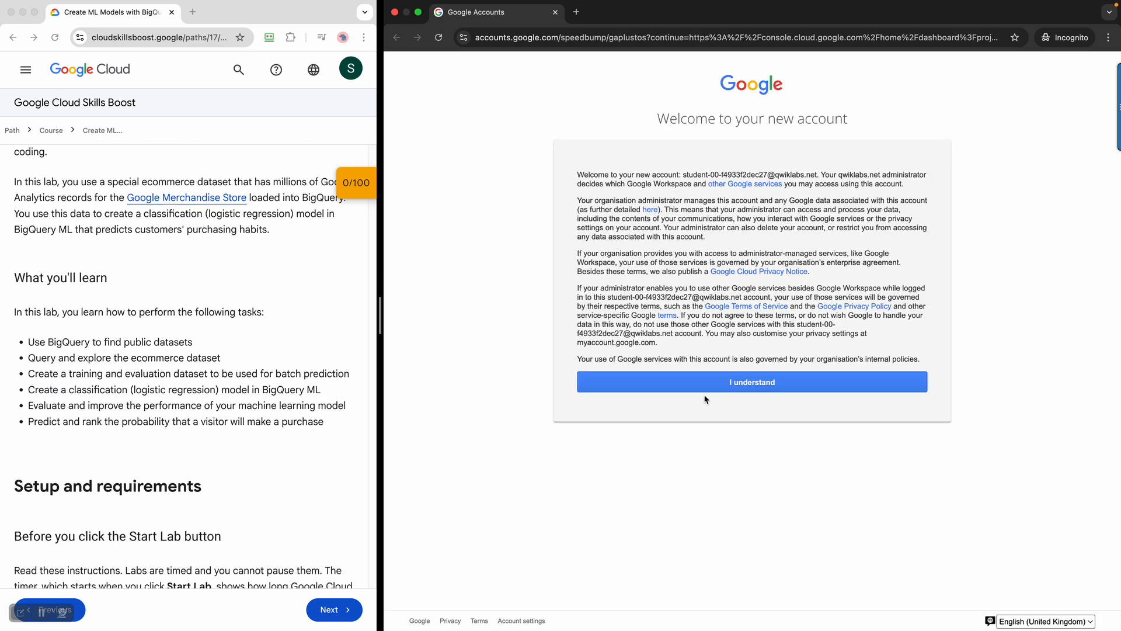
# Accept the new account welcome notice and highlight the lab username
pyautogui.click(727, 382)
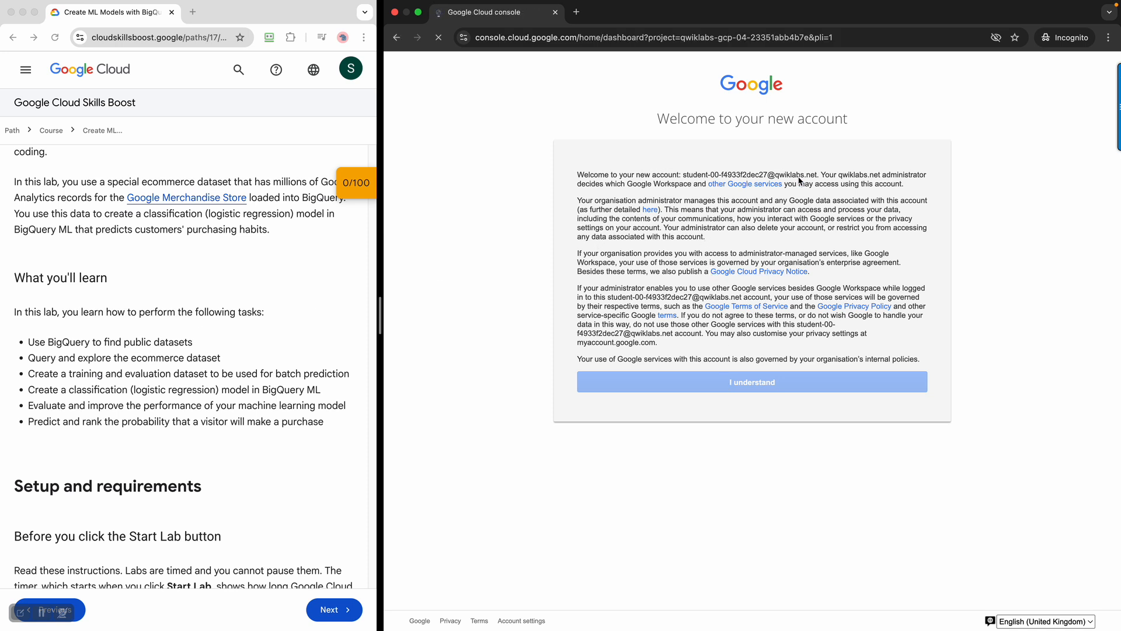
pyautogui.scroll(-5, 273, 279)
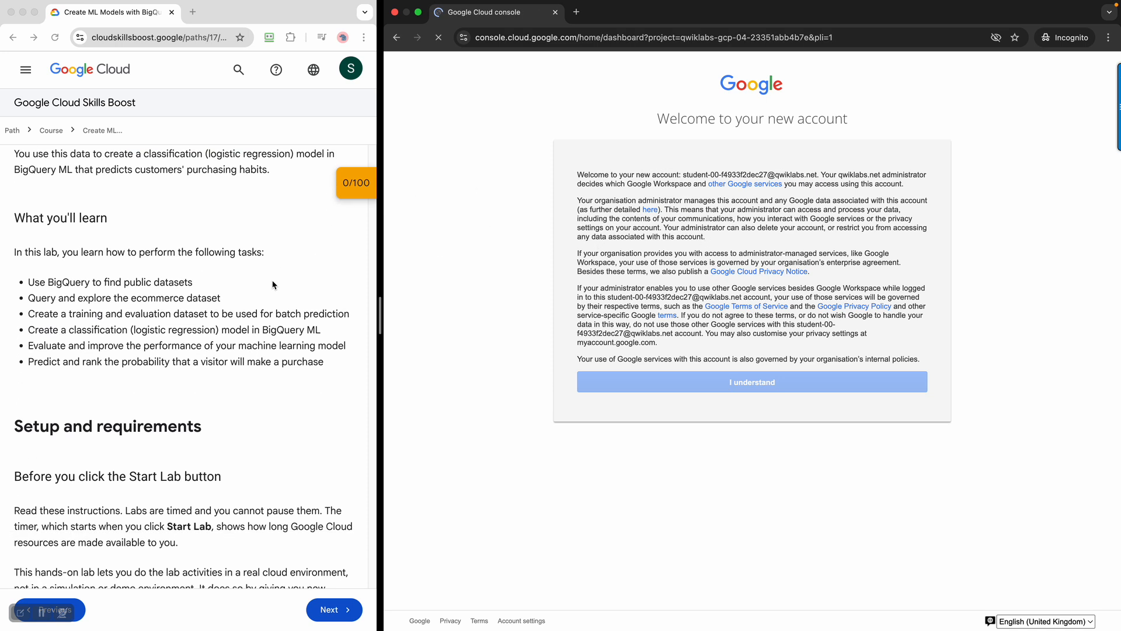
pyautogui.scroll(15, 273, 285)
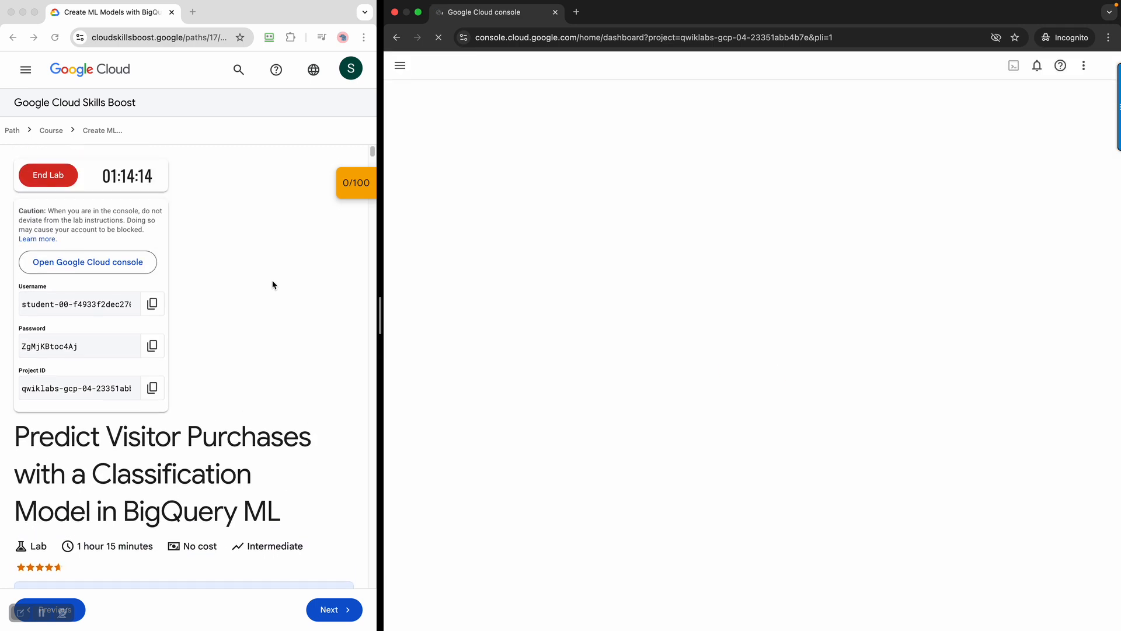
pyautogui.moveTo(97, 301); pyautogui.dragTo(190, 304)
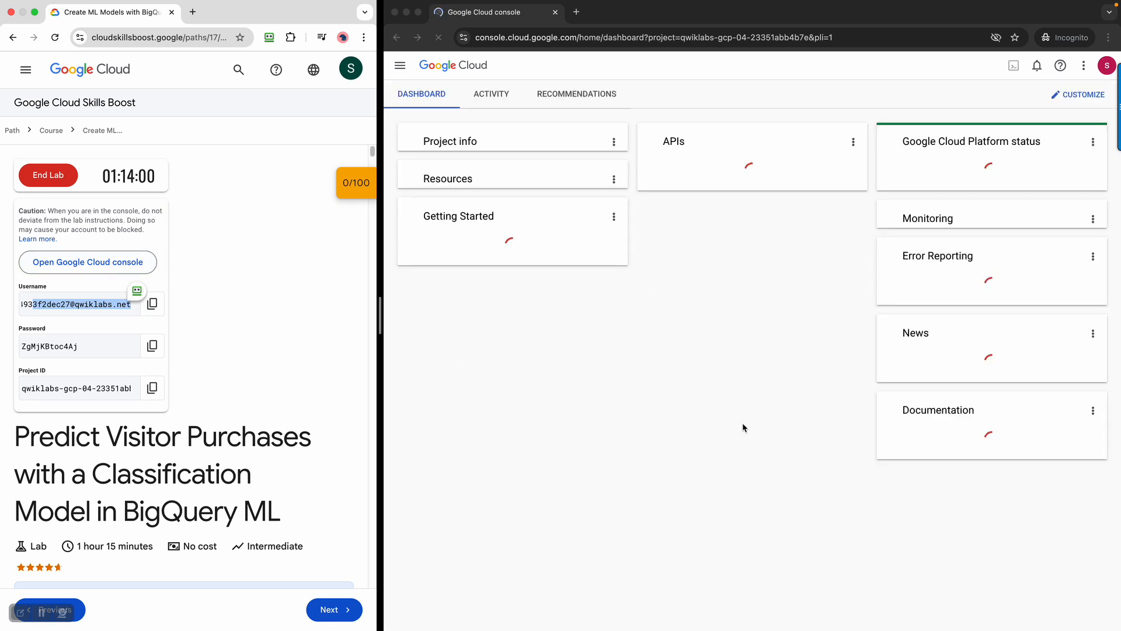
# Scroll the lab instructions down to the 'Open the BigQuery console' step
pyautogui.scroll(-10, 213, 374)
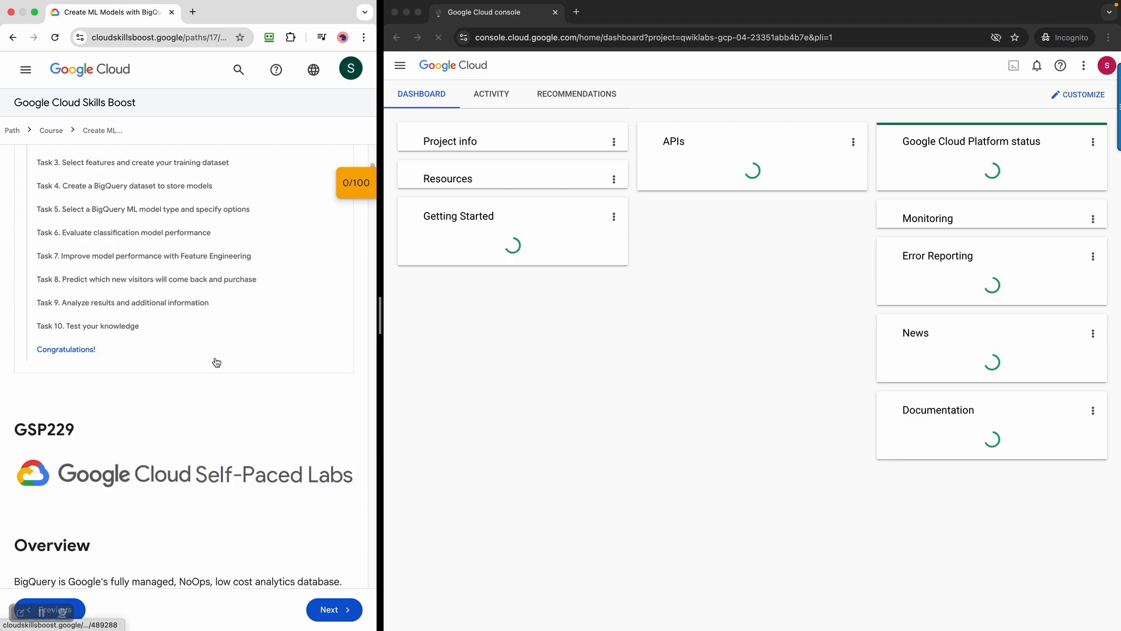
pyautogui.scroll(-3, 216, 362)
pyautogui.scroll(1, 216, 362)
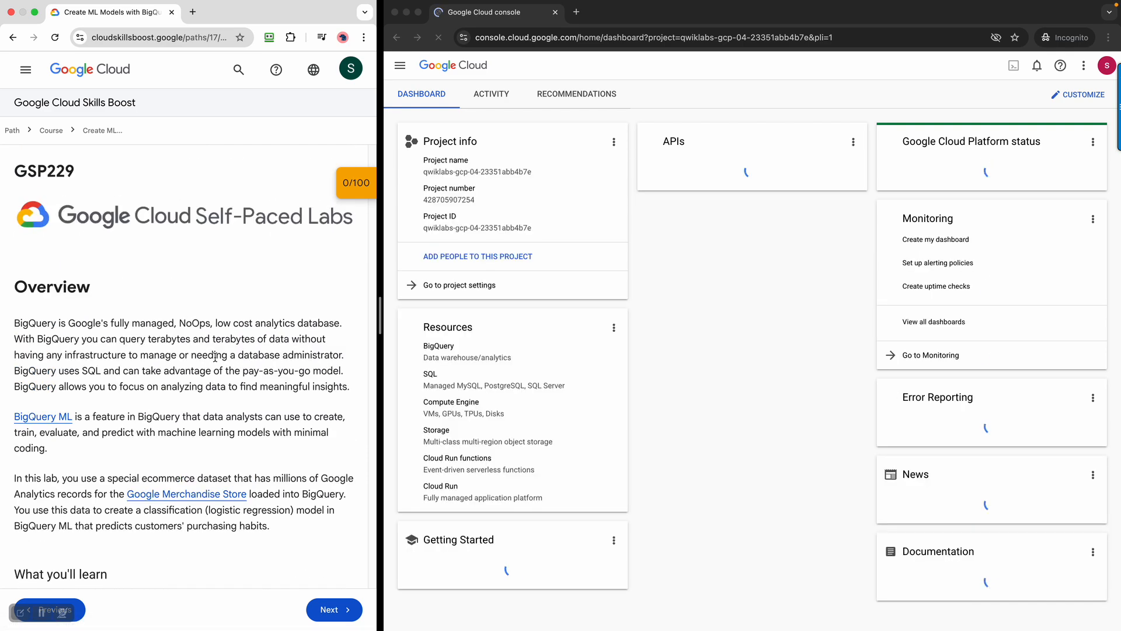
pyautogui.scroll(-4, 215, 356)
pyautogui.scroll(-4, 215, 357)
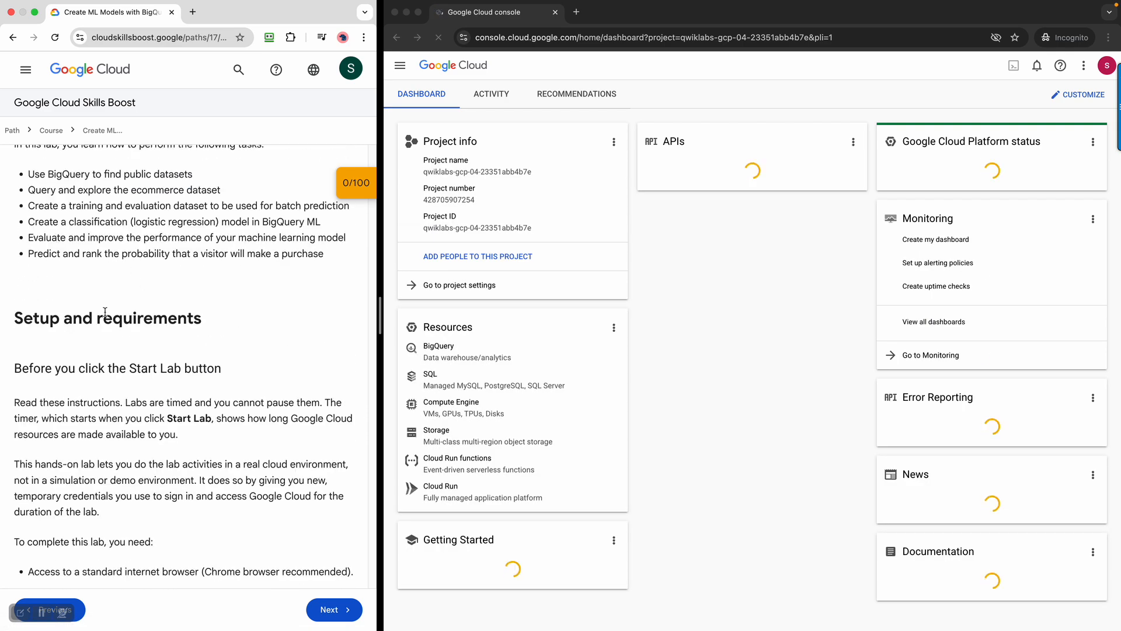
pyautogui.scroll(2, 105, 311)
pyautogui.scroll(-3, 105, 311)
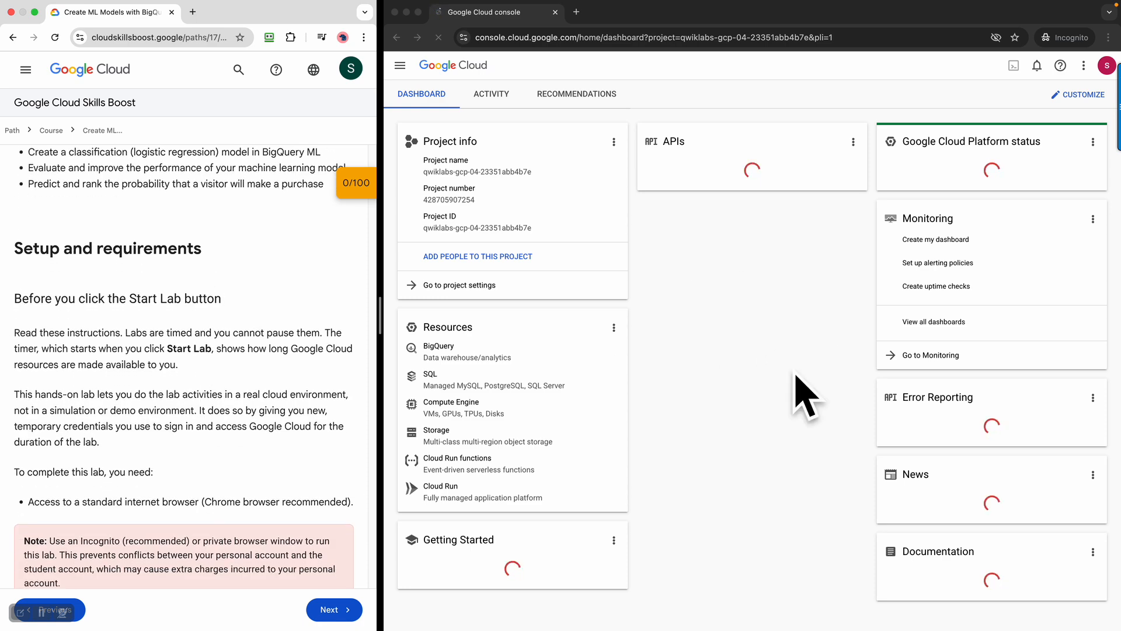
pyautogui.scroll(-5, 242, 444)
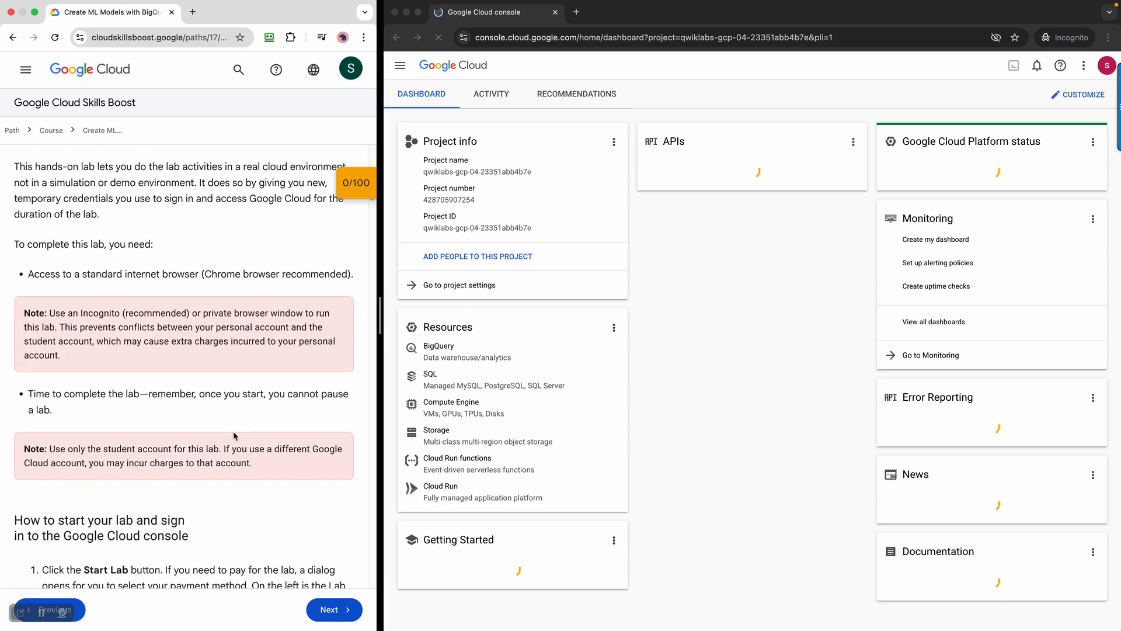
pyautogui.scroll(-5, 233, 433)
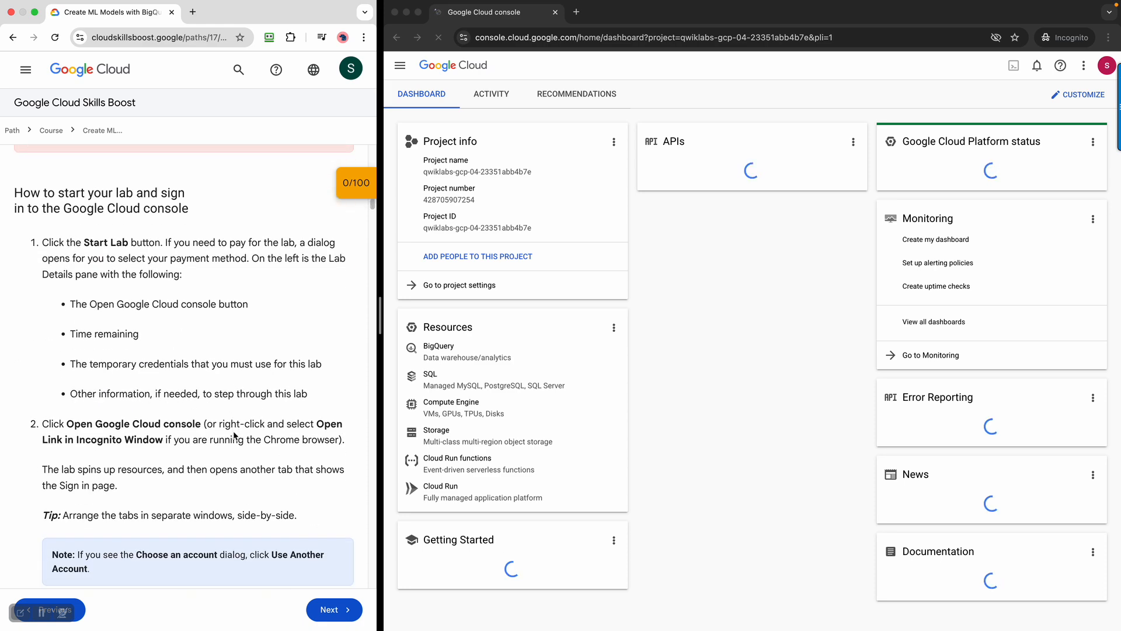
pyautogui.scroll(-1, 234, 435)
pyautogui.moveTo(83, 349); pyautogui.dragTo(163, 349)
pyautogui.scroll(-3, 238, 412)
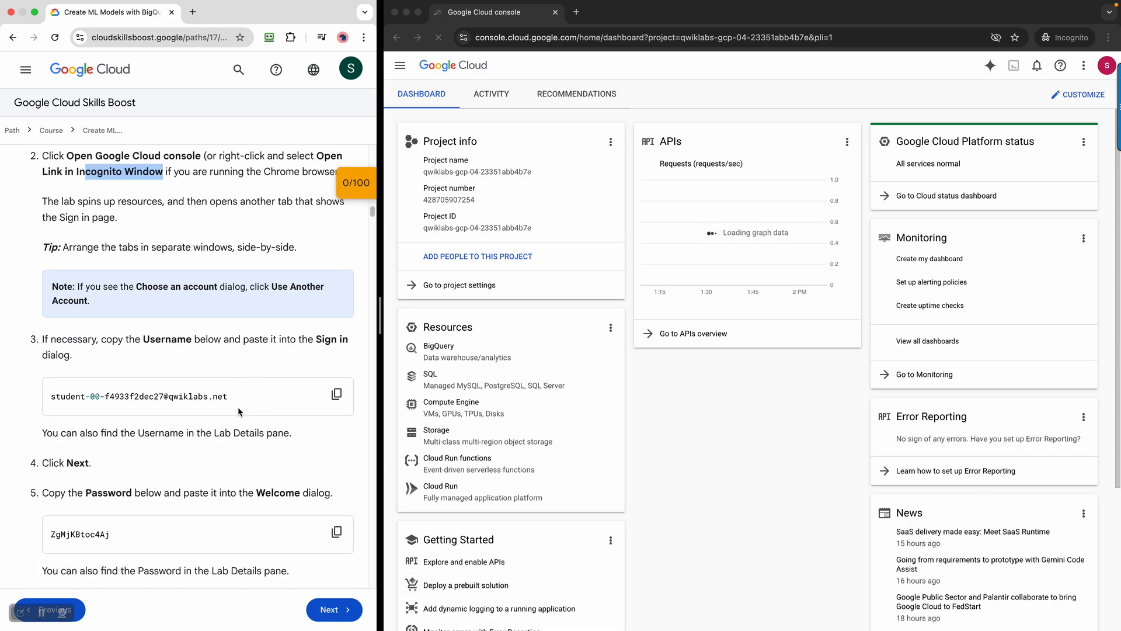
pyautogui.scroll(-2, 238, 412)
pyautogui.scroll(-1, 115, 446)
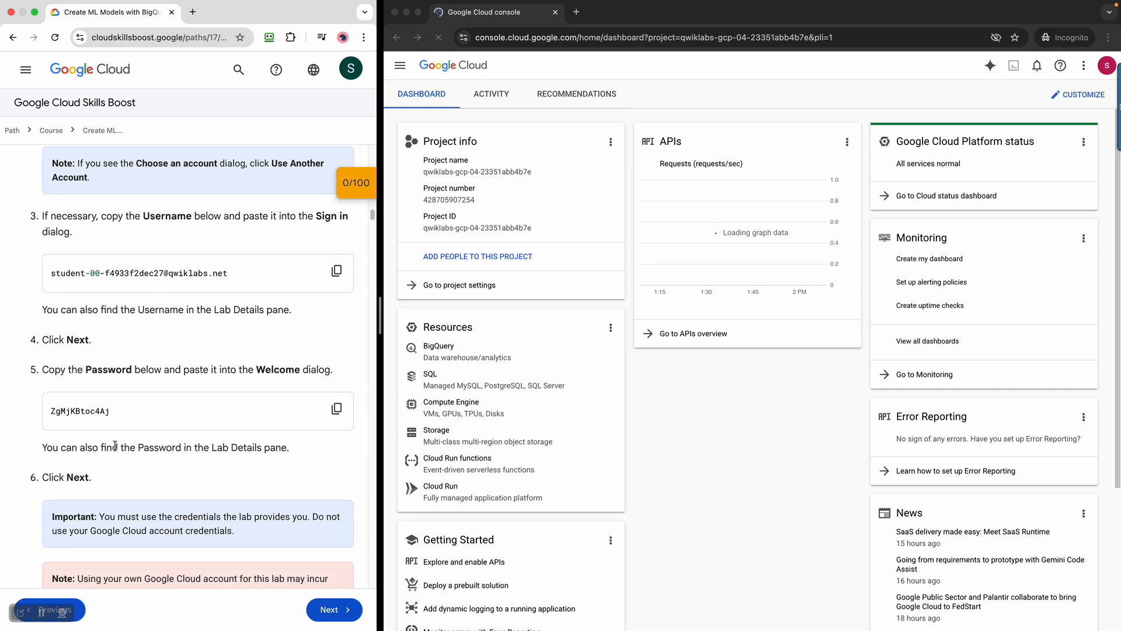
pyautogui.scroll(-5, 115, 445)
pyautogui.scroll(-1, 178, 435)
pyautogui.scroll(-4, 178, 435)
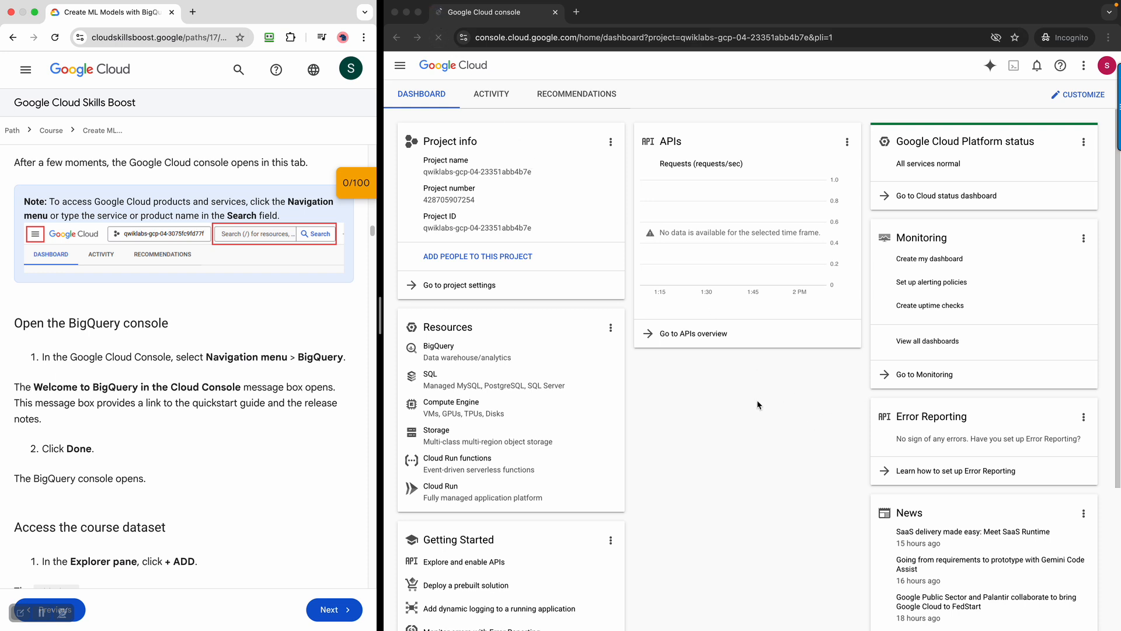
# Tick the Terms of Service checkbox in the welcome dialog (country India) and choose AGREE AND CONTINUE
pyautogui.click(900, 374)
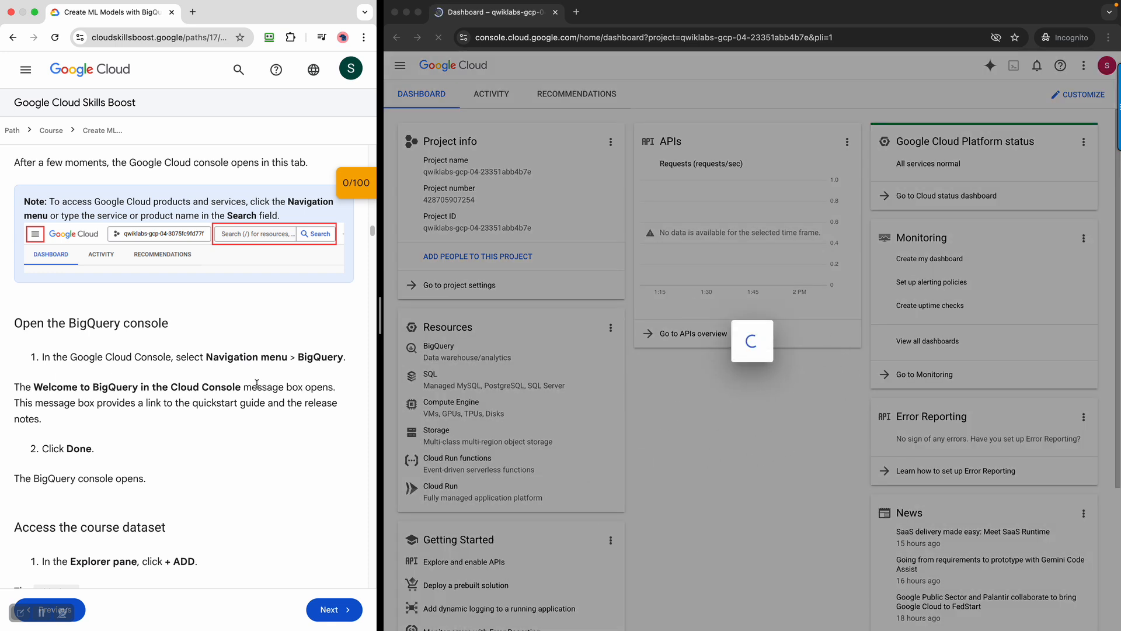
pyautogui.scroll(-1, 184, 431)
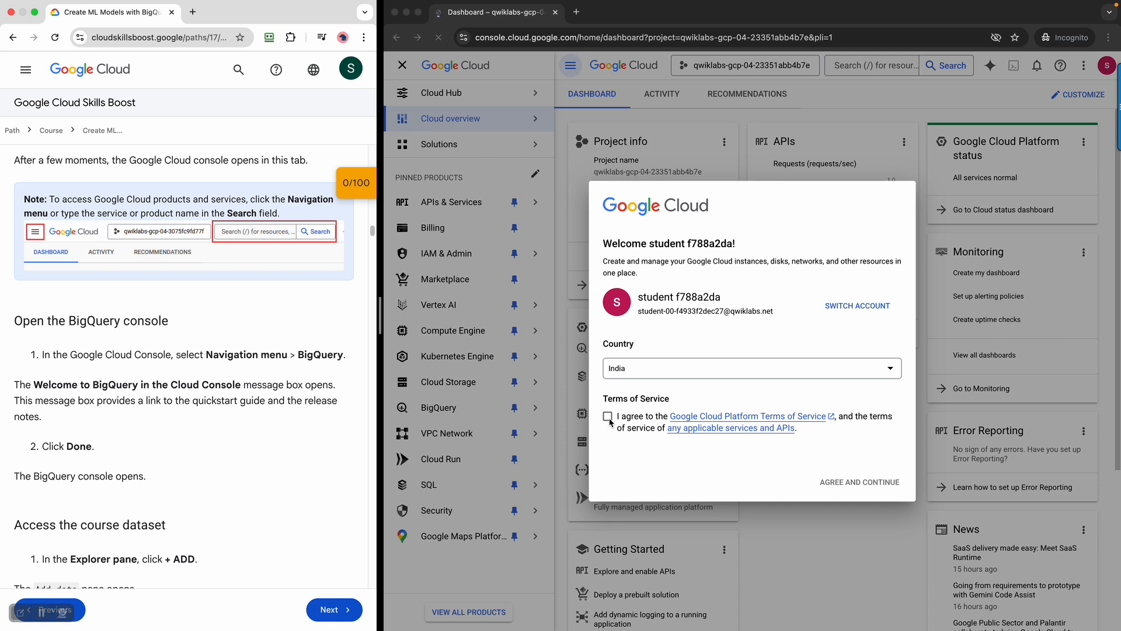
pyautogui.click(624, 429)
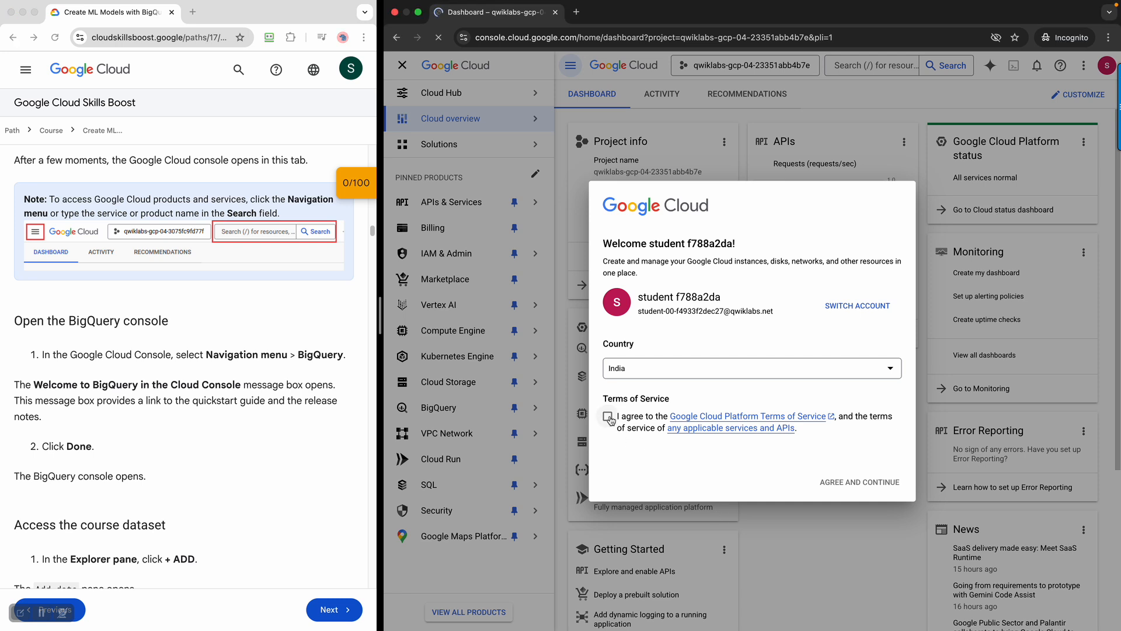
pyautogui.click(835, 484)
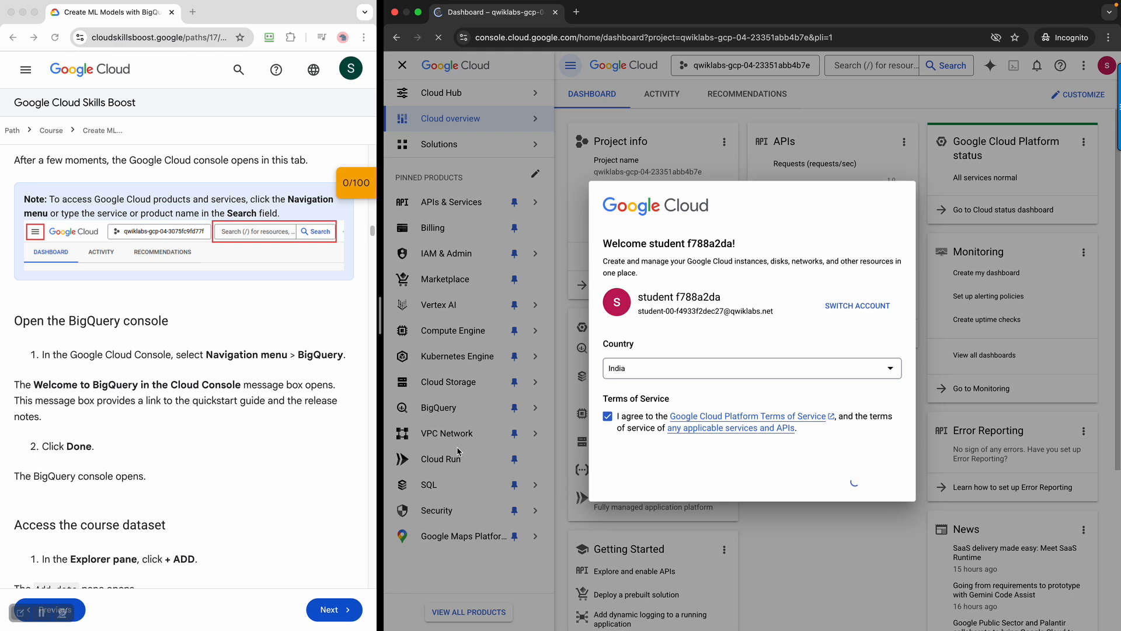
pyautogui.scroll(-2, 173, 343)
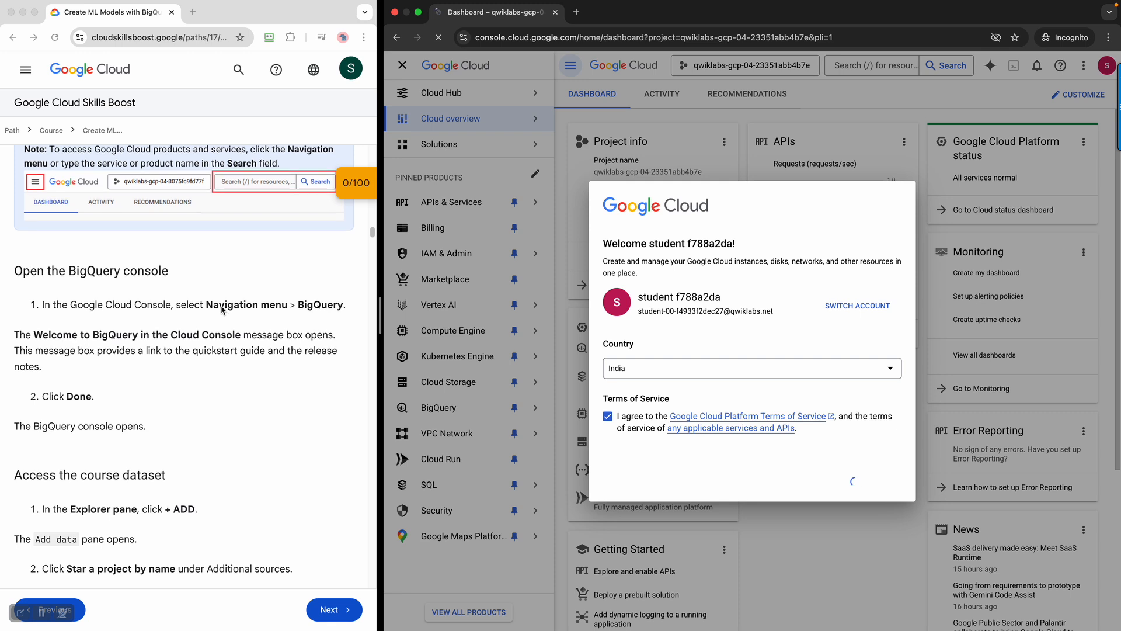
pyautogui.scroll(-1, 222, 310)
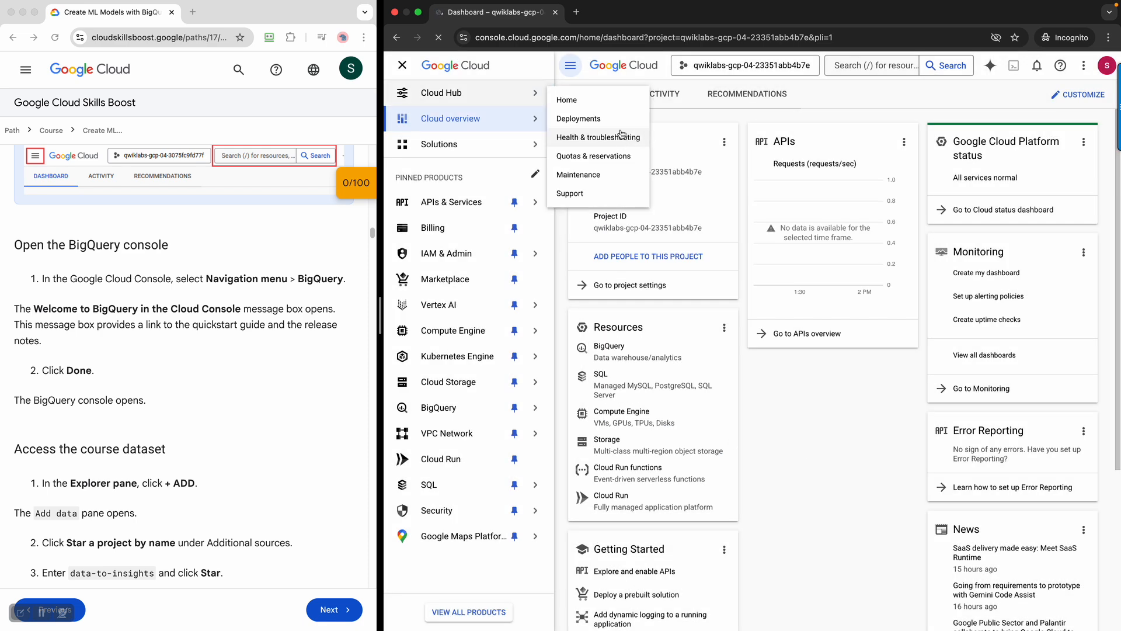
# Mark the lab's 'open BigQuery' instruction and open BigQuery Studio from the Navigation menu
pyautogui.moveTo(460, 412)
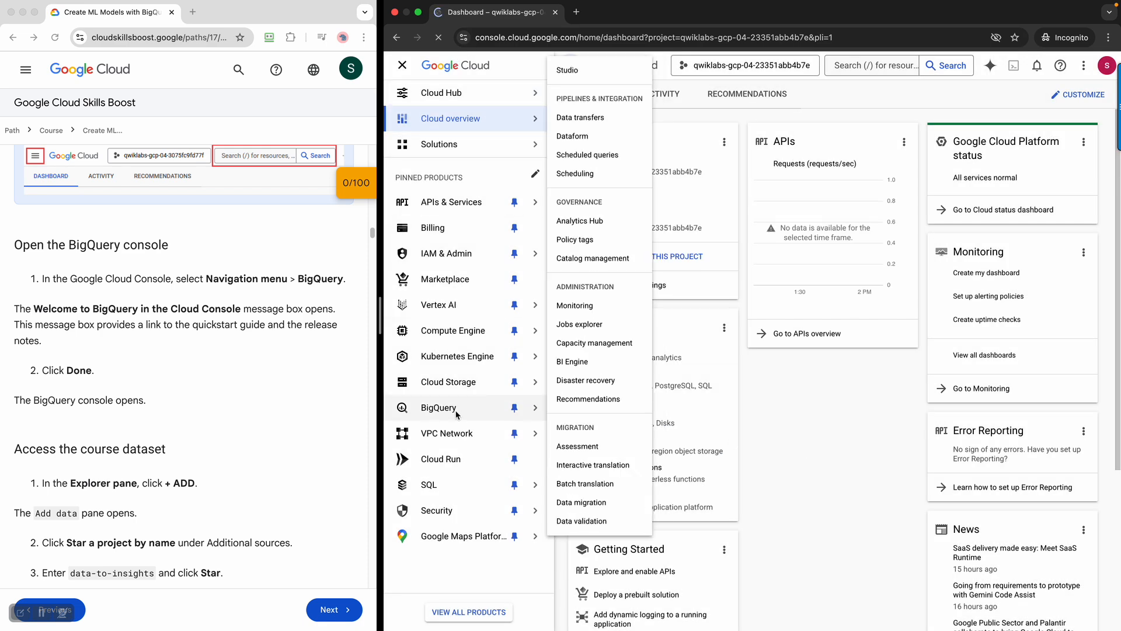
pyautogui.click(80, 280)
pyautogui.moveTo(53, 279); pyautogui.dragTo(270, 279)
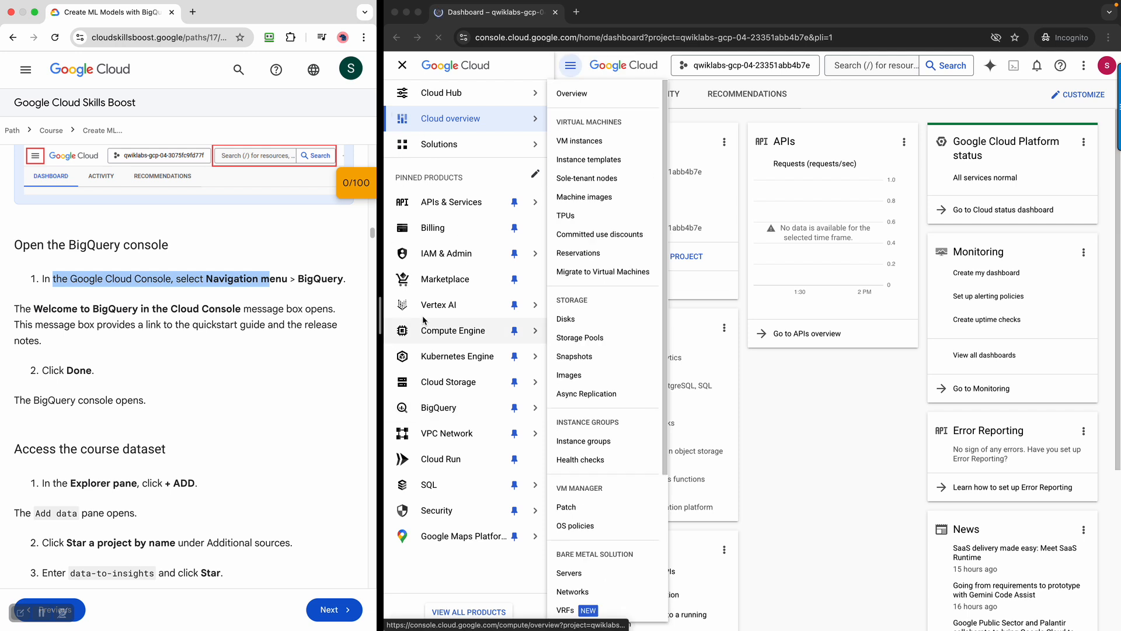
pyautogui.click(446, 409)
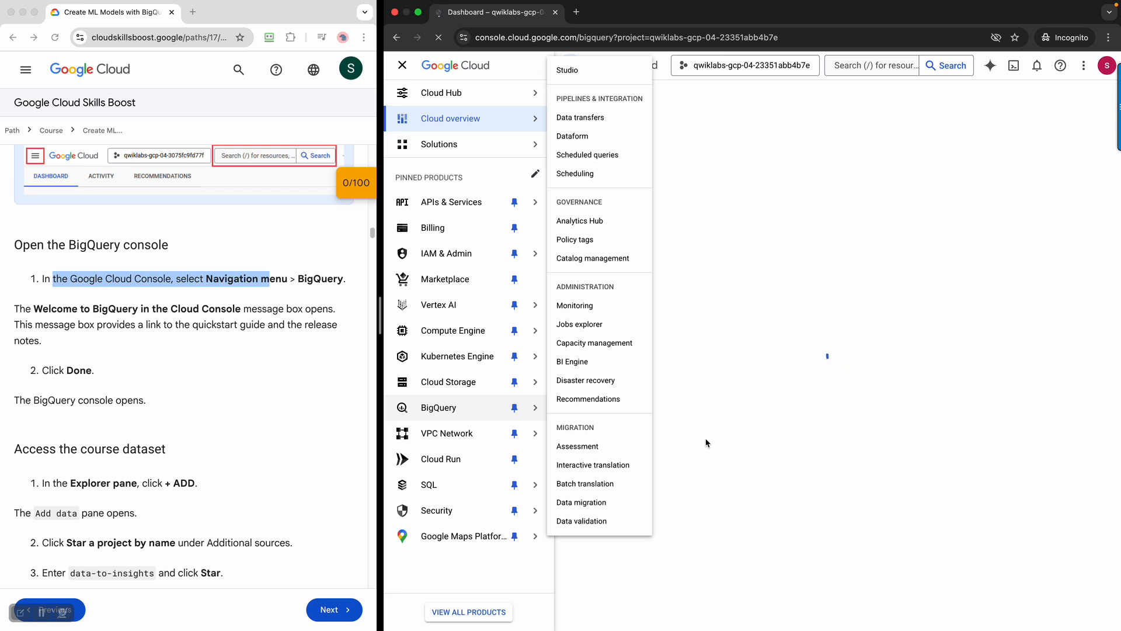
pyautogui.scroll(-3, 251, 412)
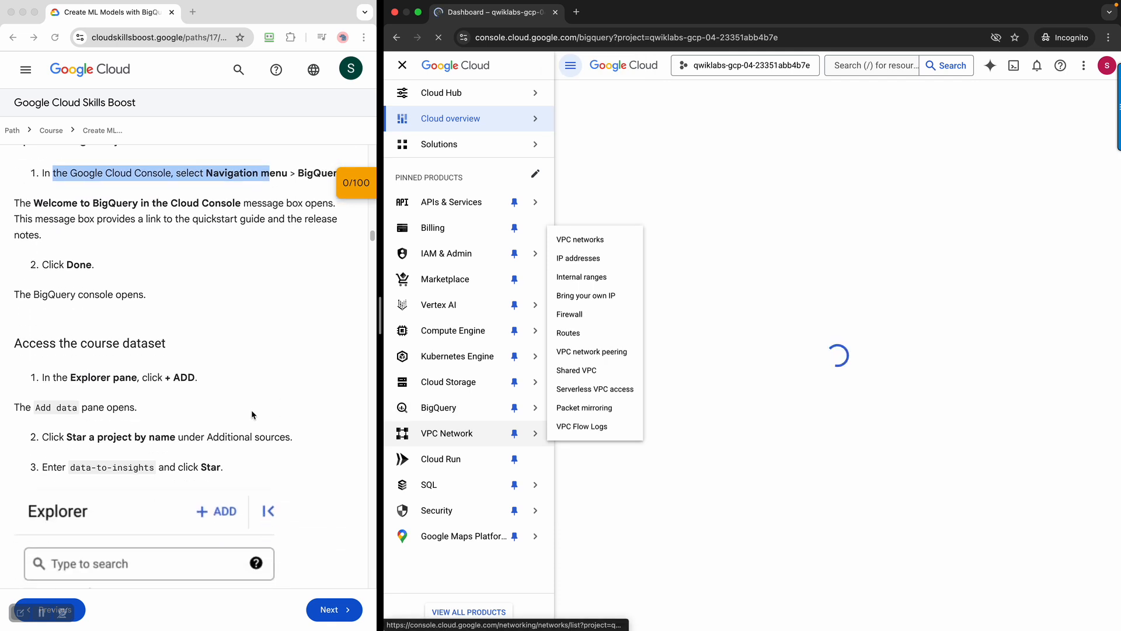
pyautogui.scroll(-1, 252, 414)
pyautogui.scroll(-1, 252, 413)
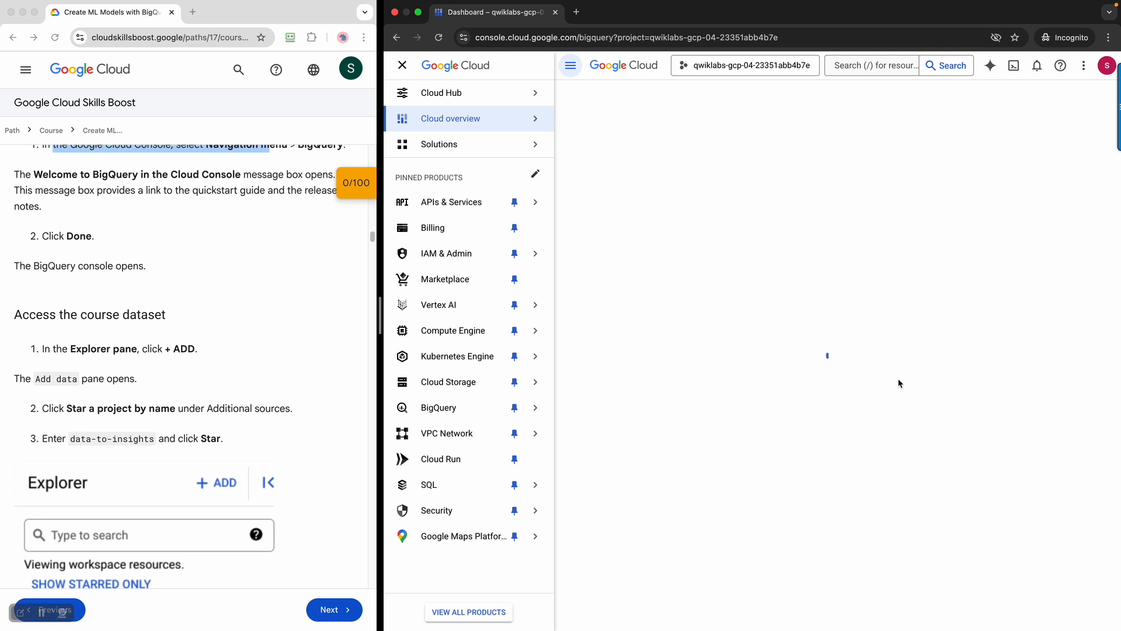
pyautogui.moveTo(507, 293)
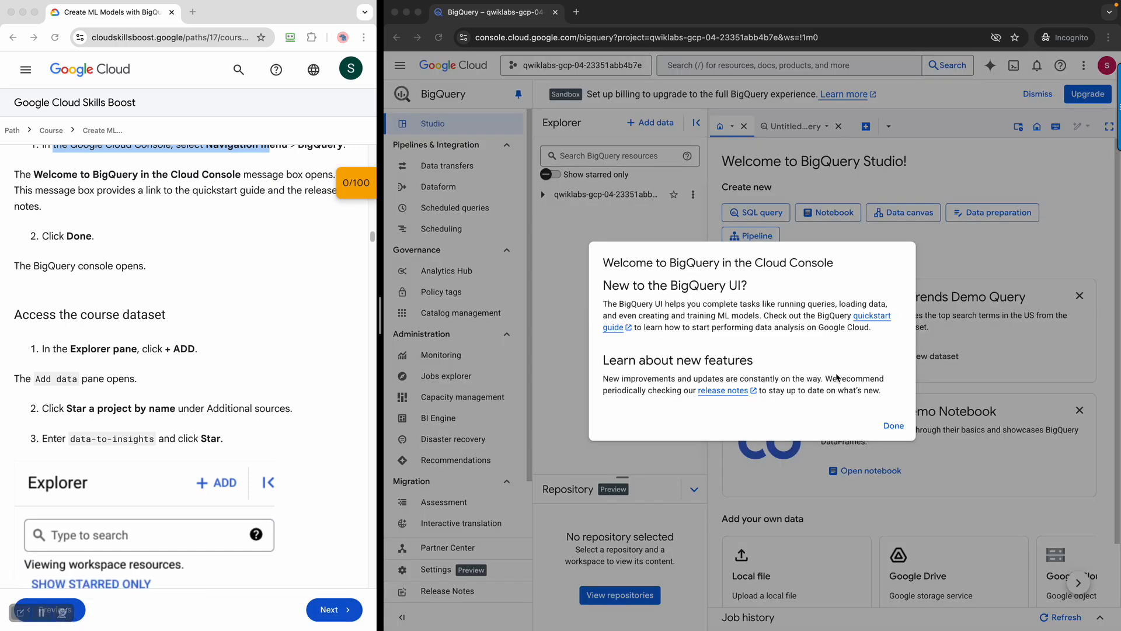
# Close the Welcome to BigQuery message with Done and open the + Add data pane
pyautogui.click(893, 426)
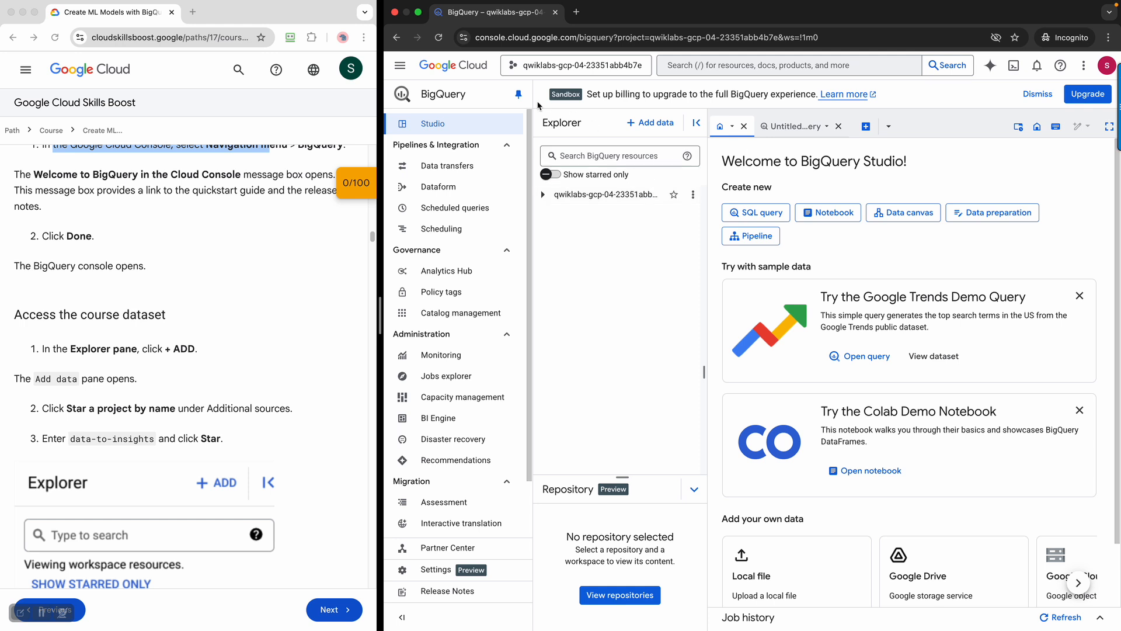
pyautogui.click(659, 129)
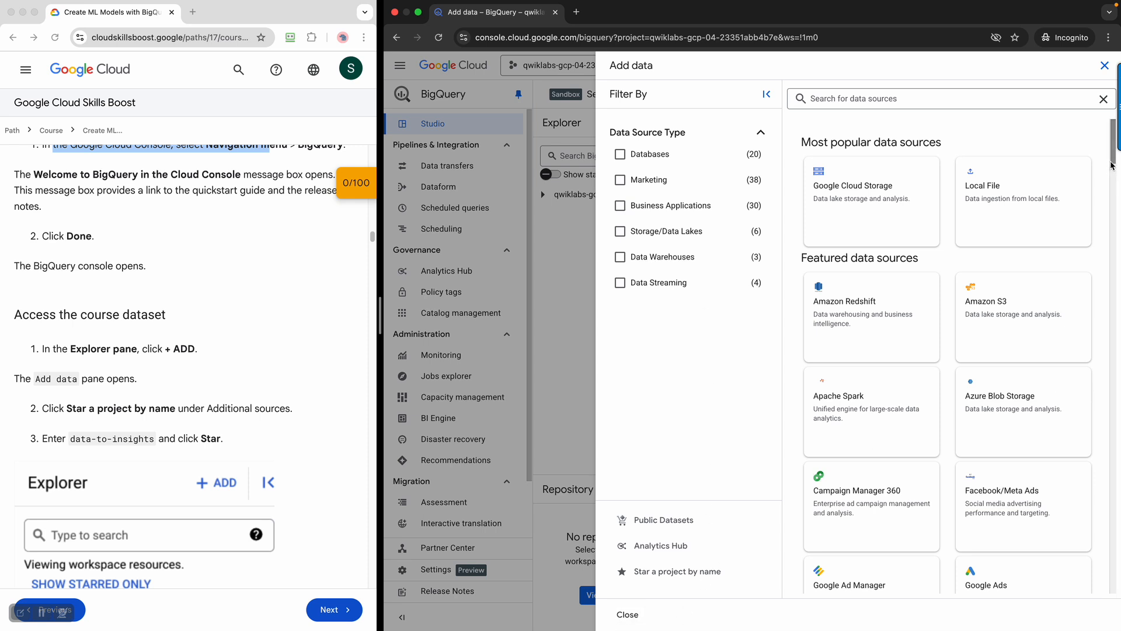
pyautogui.moveTo(1112, 166); pyautogui.dragTo(1117, 216)
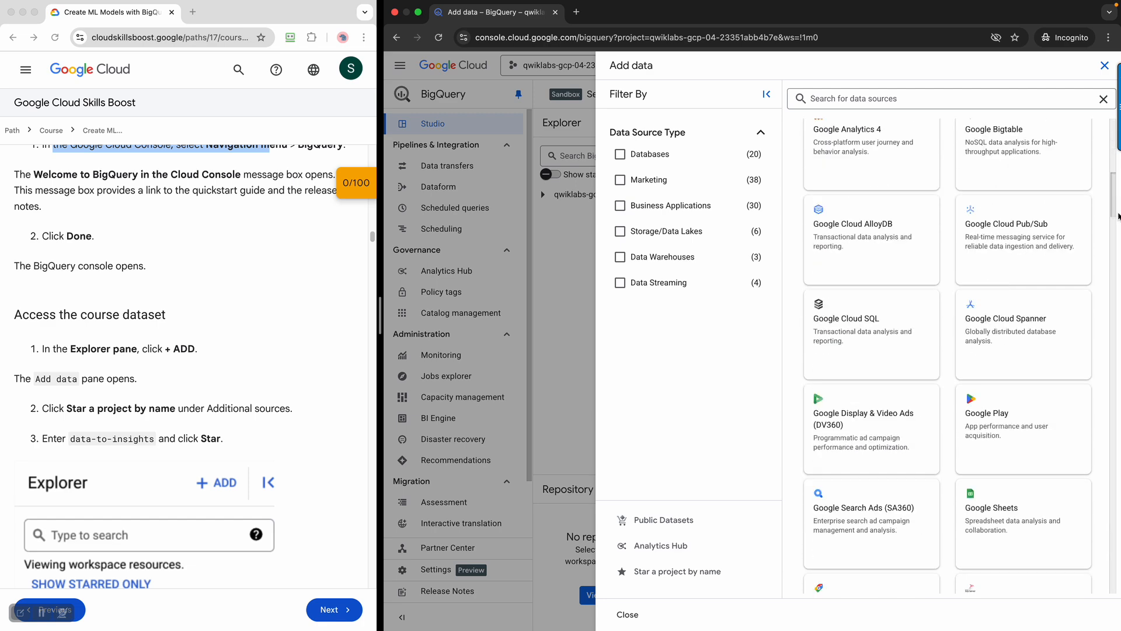
pyautogui.scroll(10, 1118, 216)
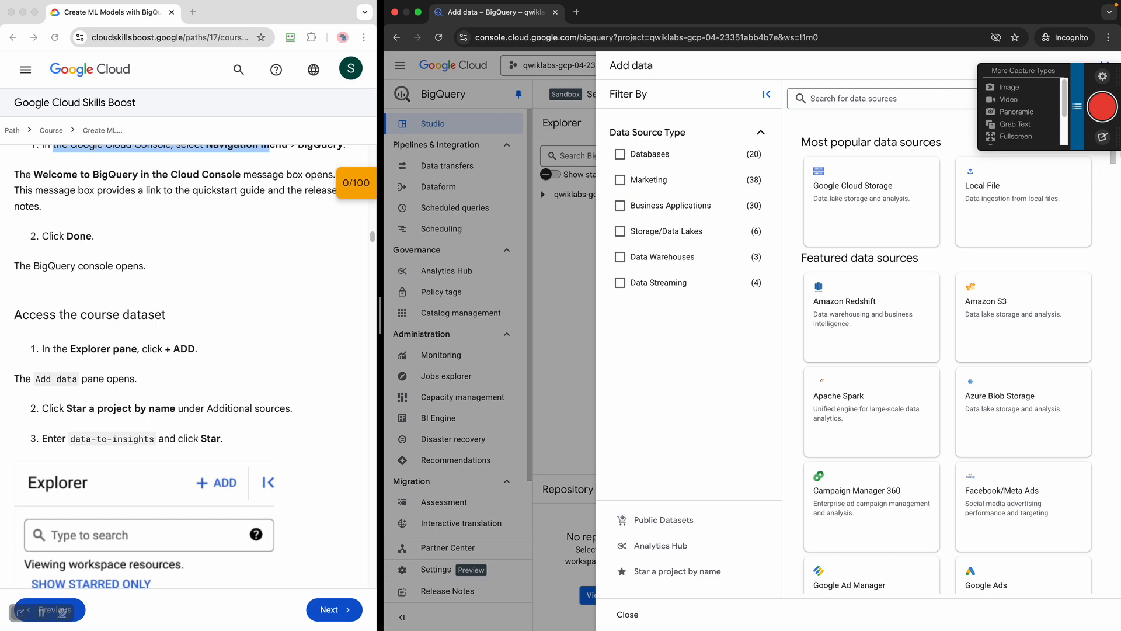
pyautogui.click(559, 258)
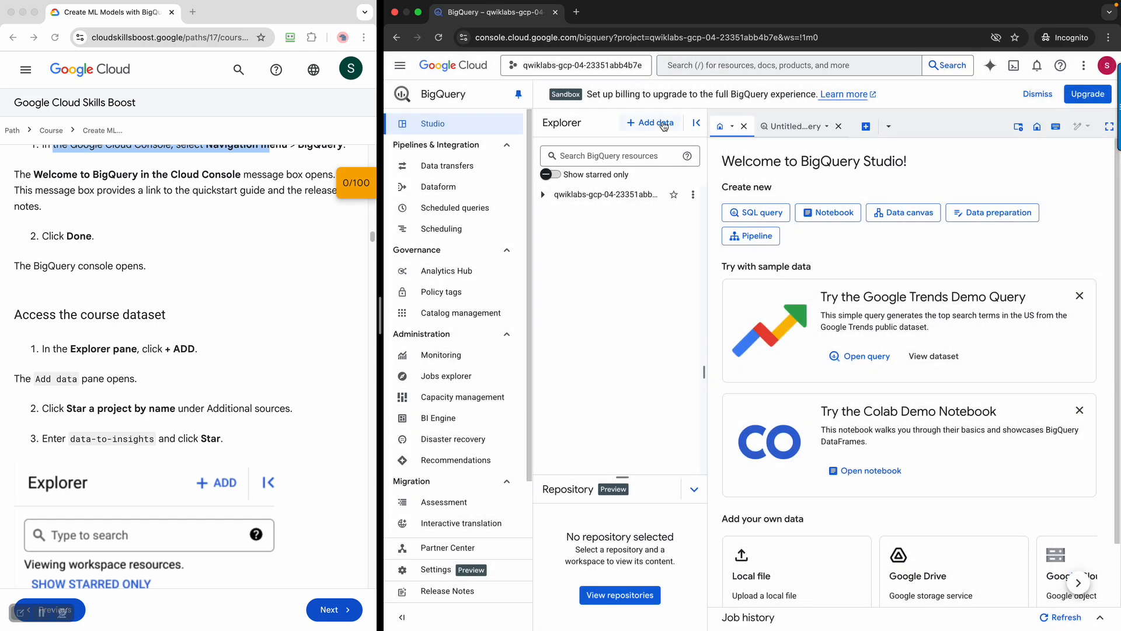
pyautogui.click(664, 125)
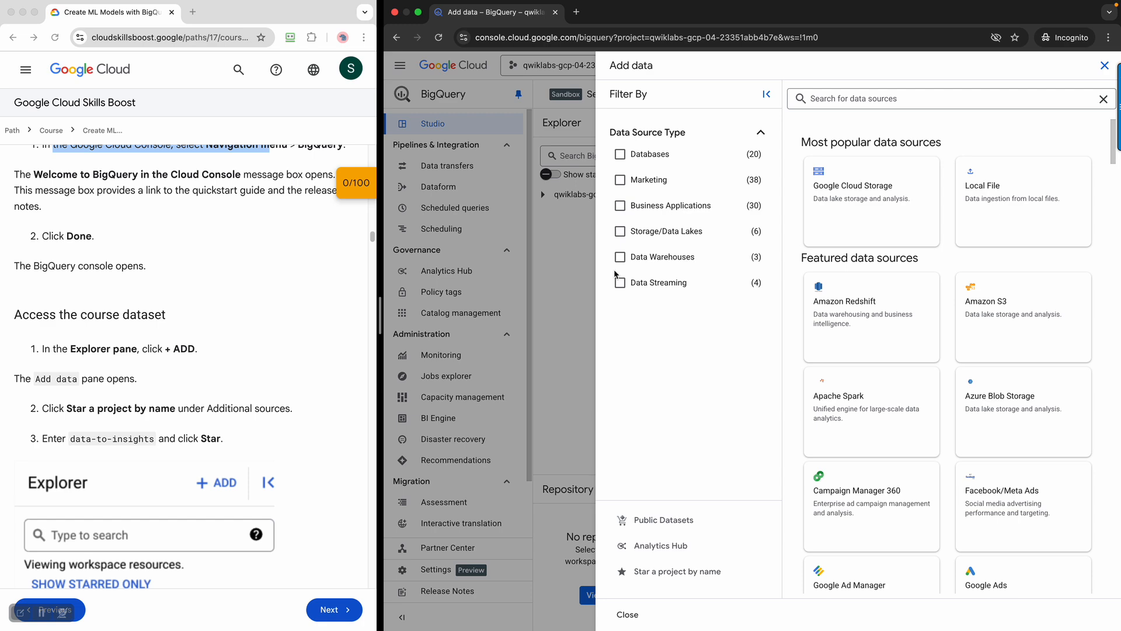
pyautogui.click(574, 281)
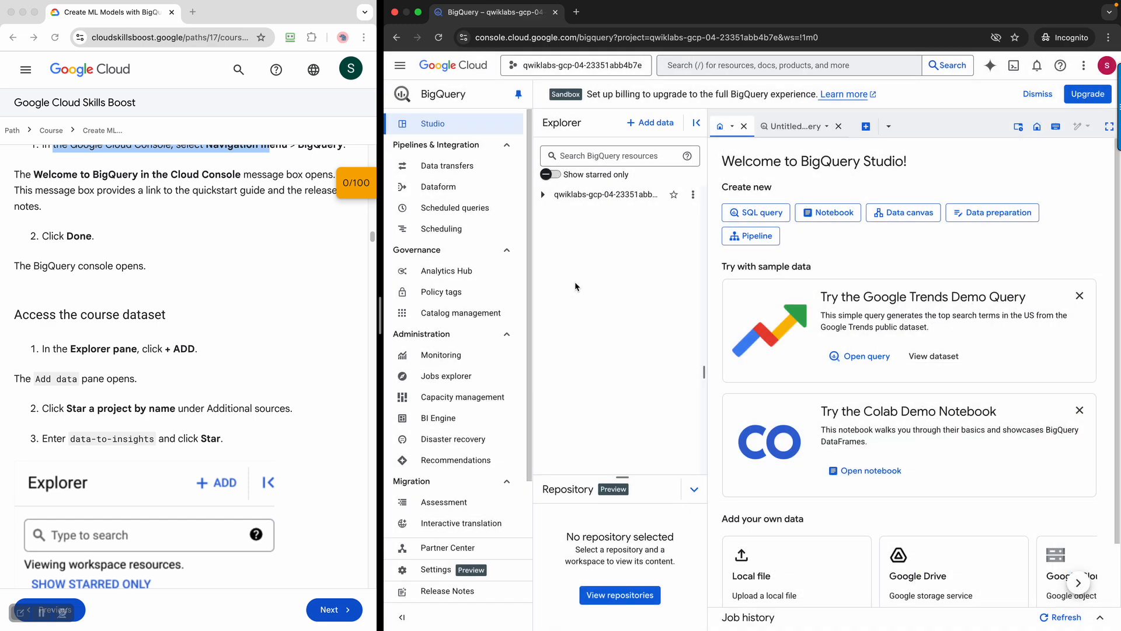
pyautogui.click(655, 125)
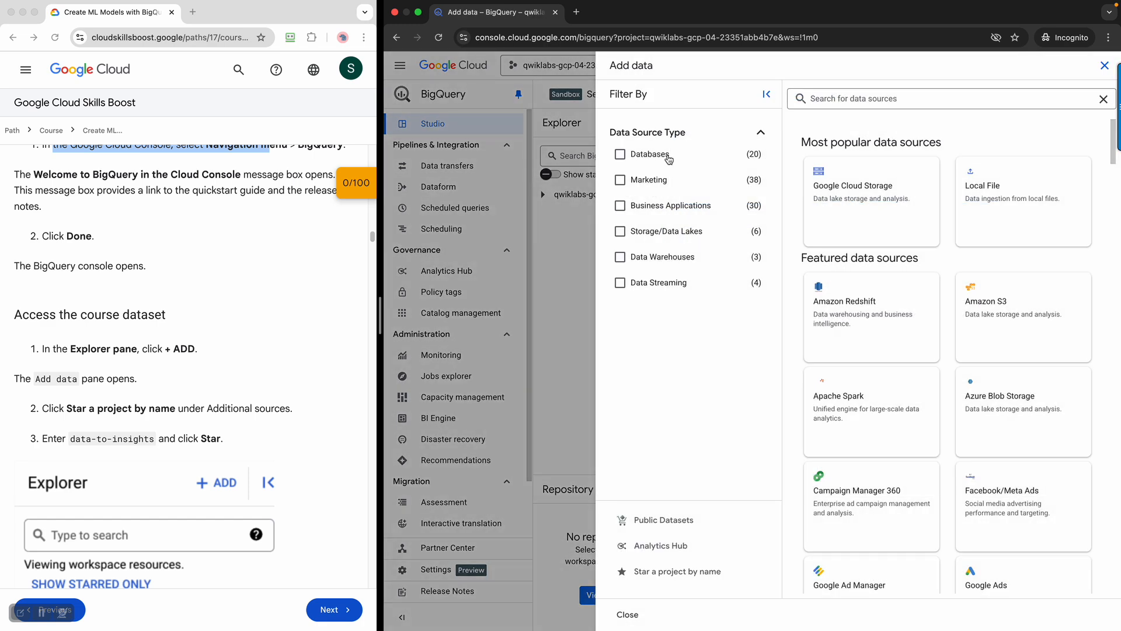
# Star the data-to-insights project by name and select it in the list
pyautogui.click(677, 572)
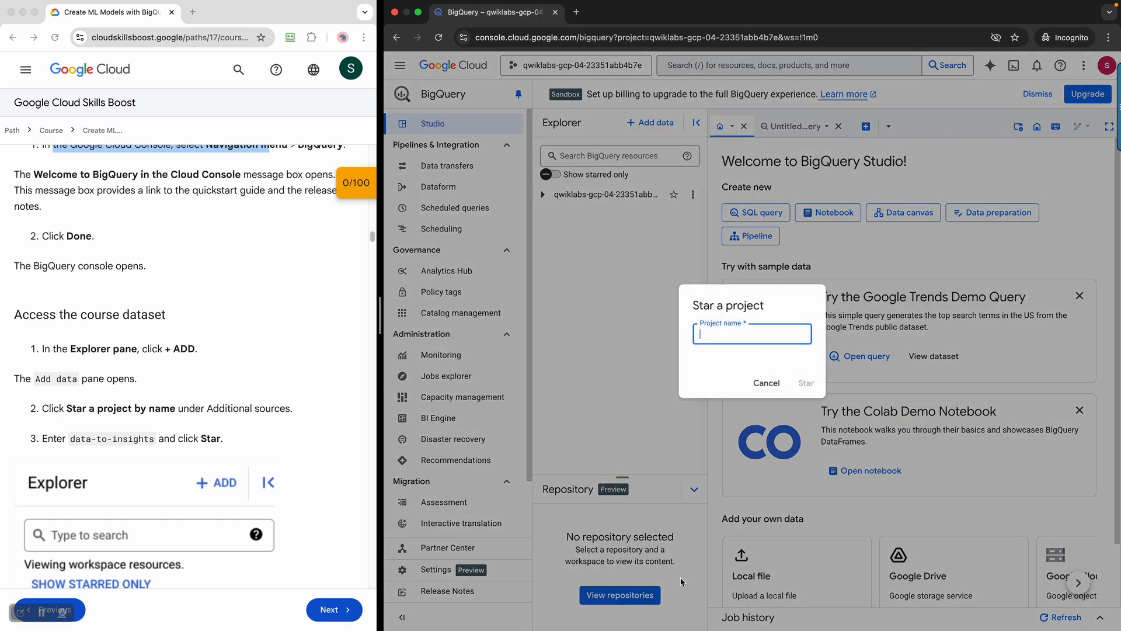
pyautogui.write('data-to-insights')
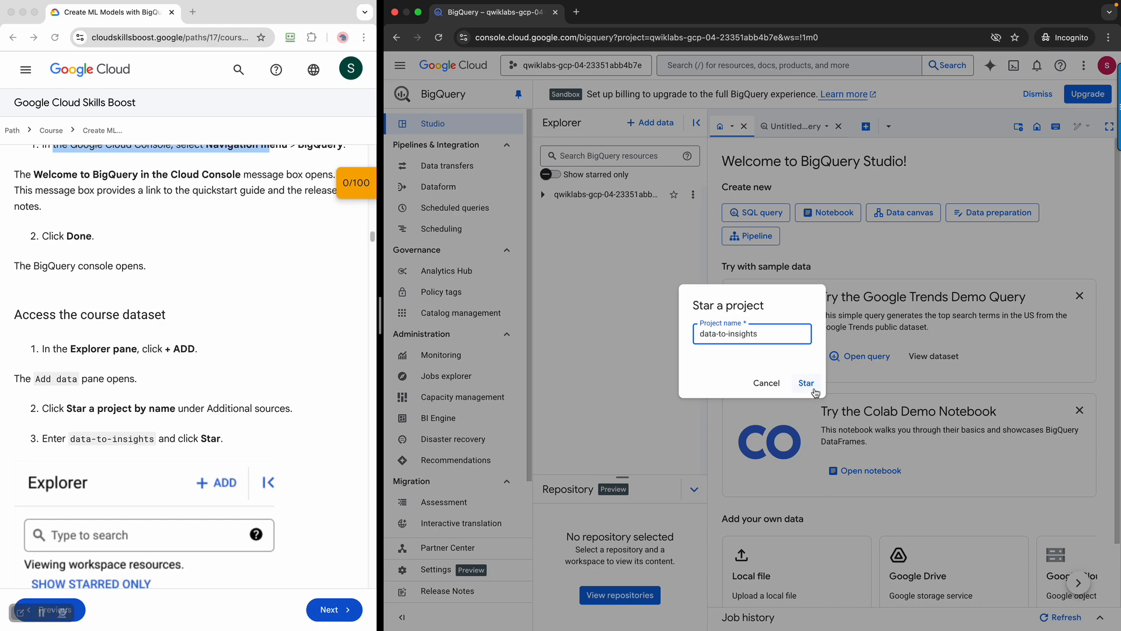
pyautogui.click(815, 390)
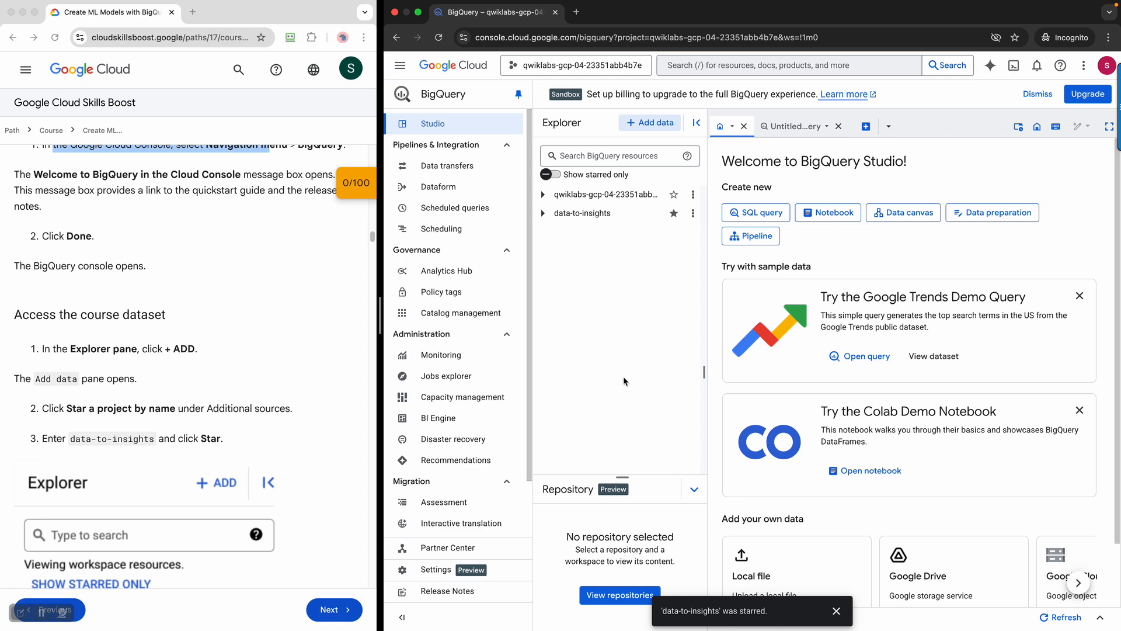
pyautogui.click(589, 216)
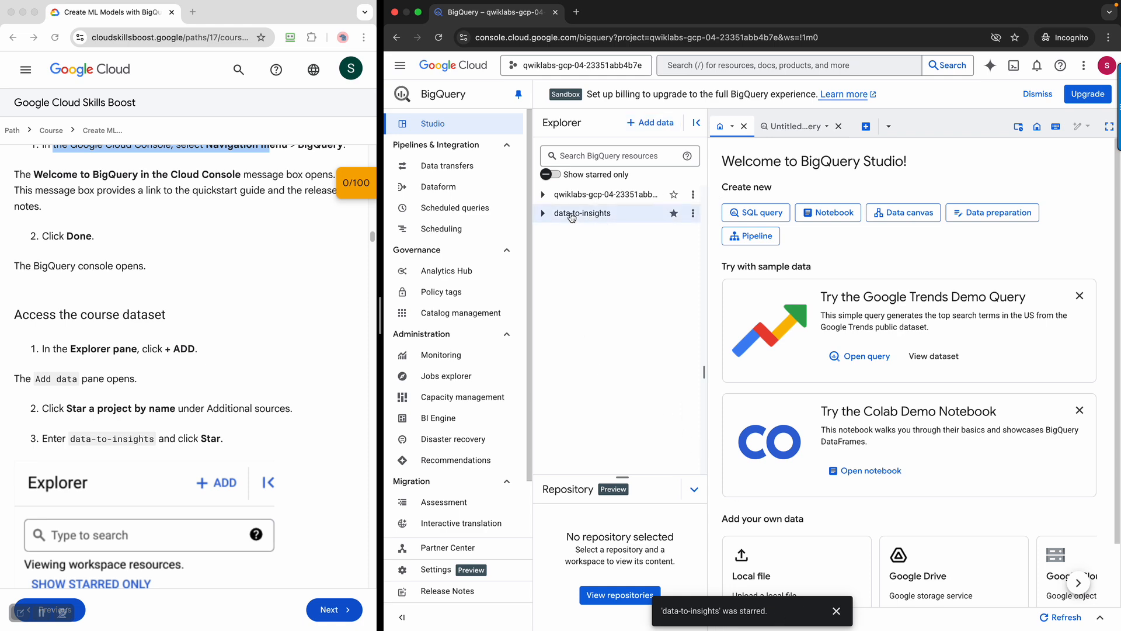
# Copy the lab's data-to-insights table link and load it with Paste and Go in a new Incognito tab
pyautogui.scroll(-5, 272, 399)
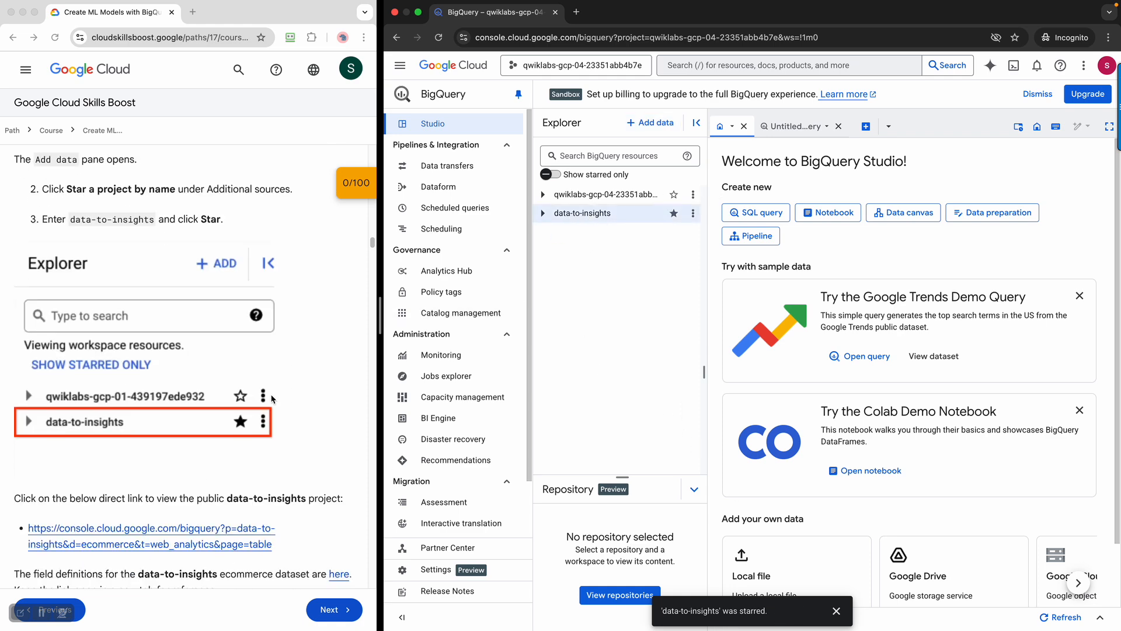
pyautogui.scroll(-2, 272, 399)
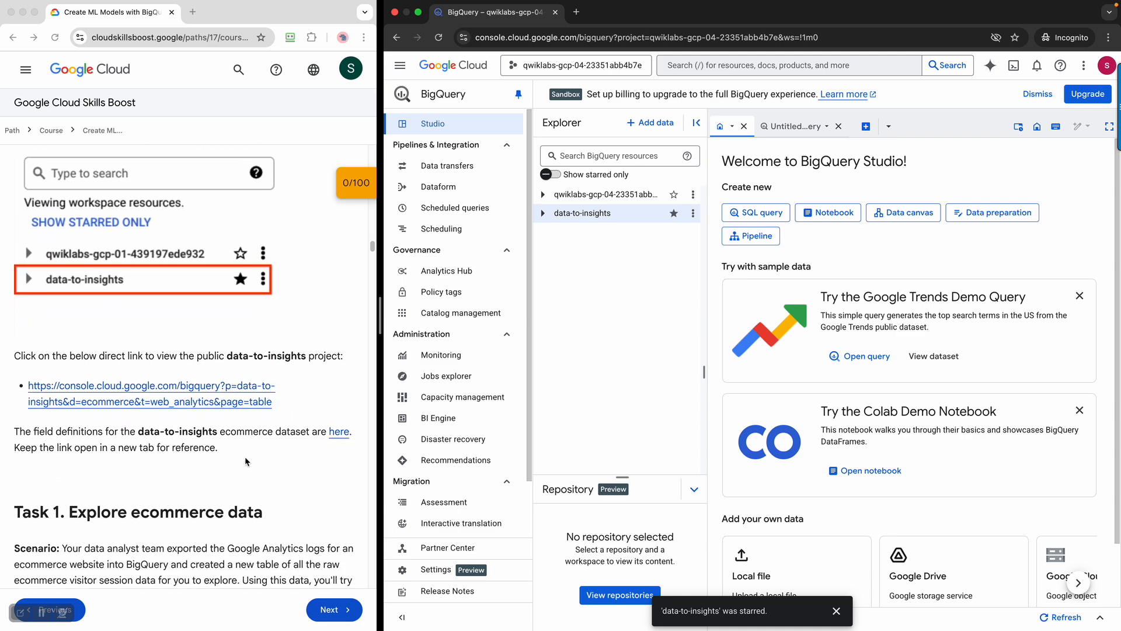
pyautogui.rightClick(234, 405)
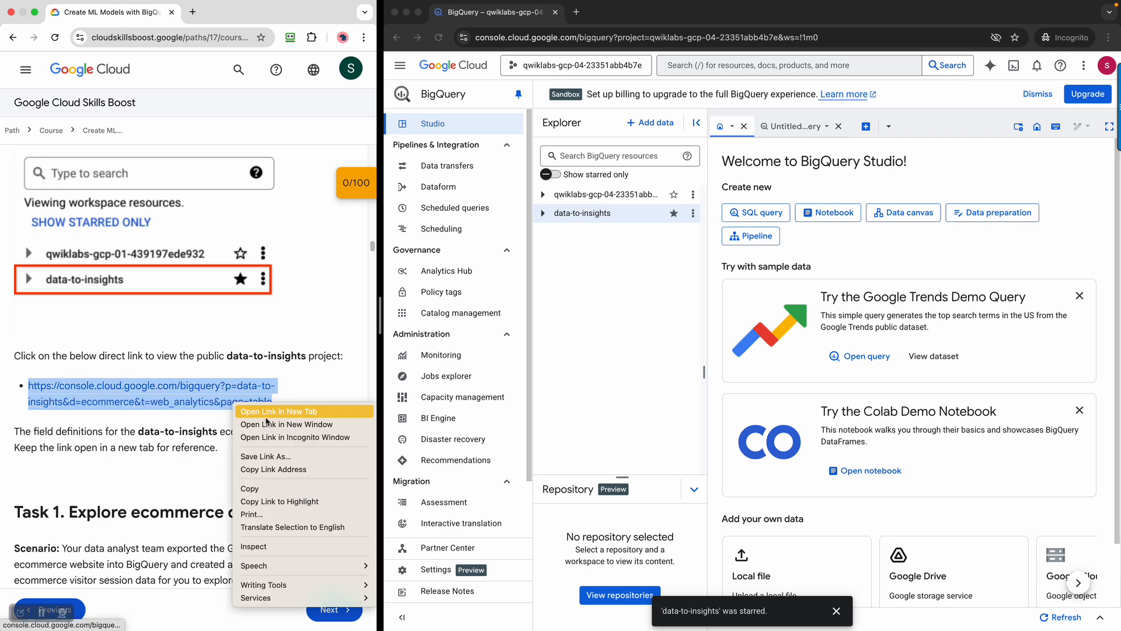
pyautogui.click(286, 469)
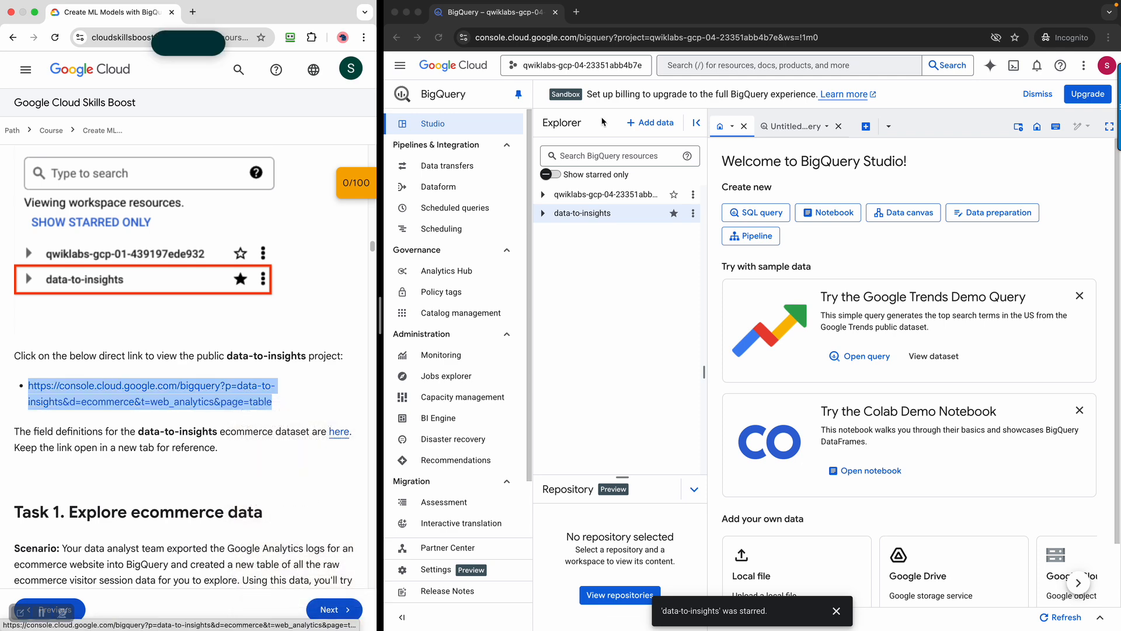
pyautogui.click(582, 22)
pyautogui.click(577, 13)
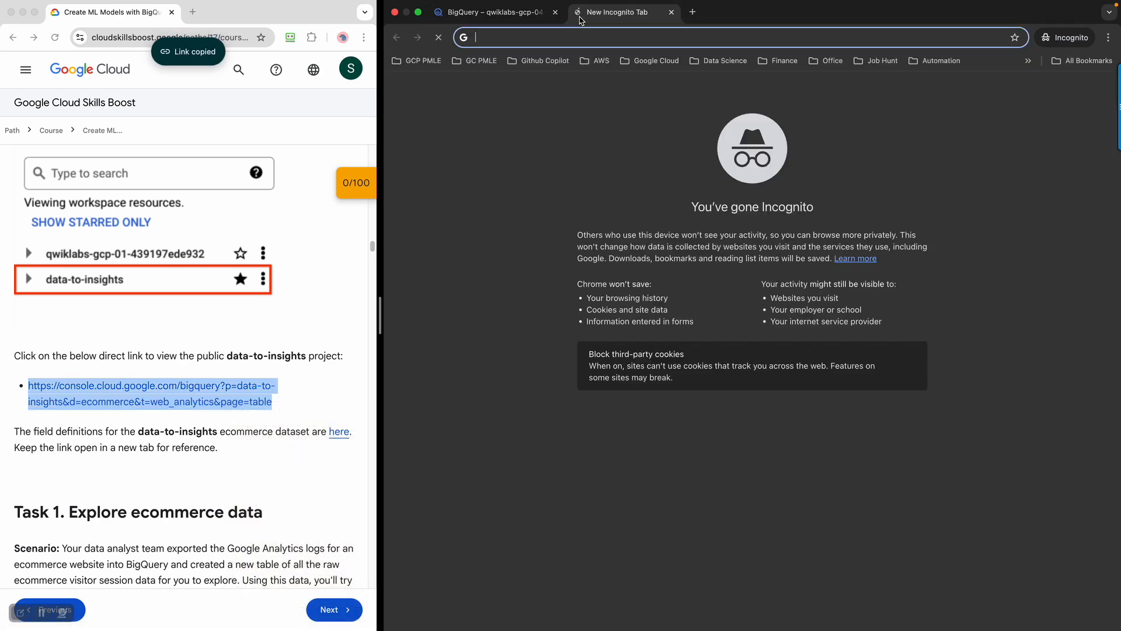
pyautogui.rightClick(587, 38)
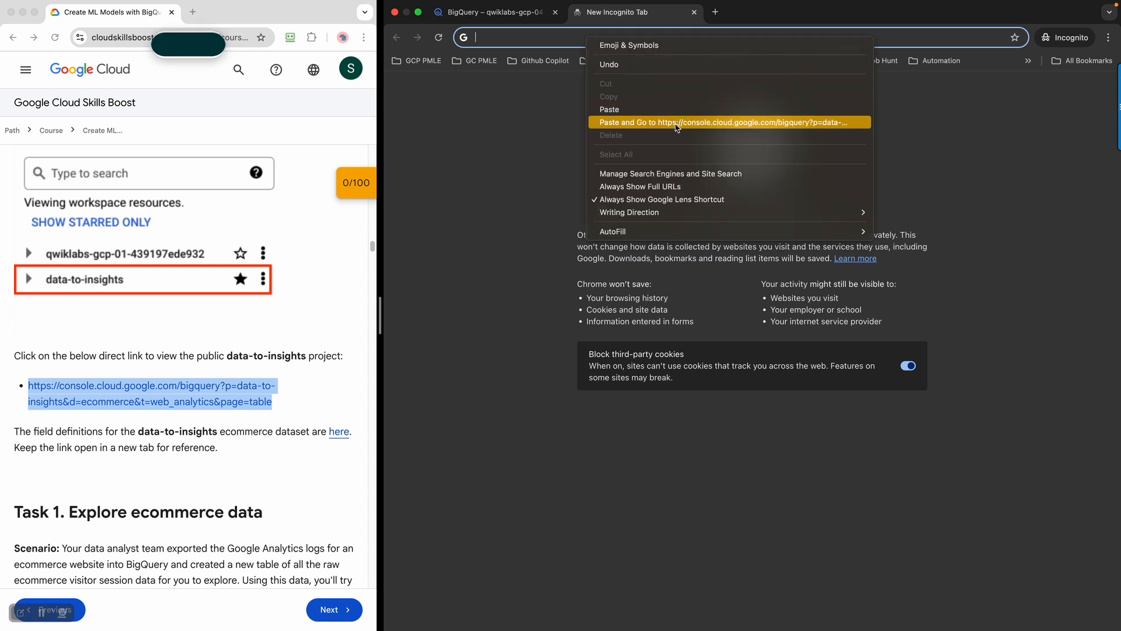
pyautogui.click(675, 122)
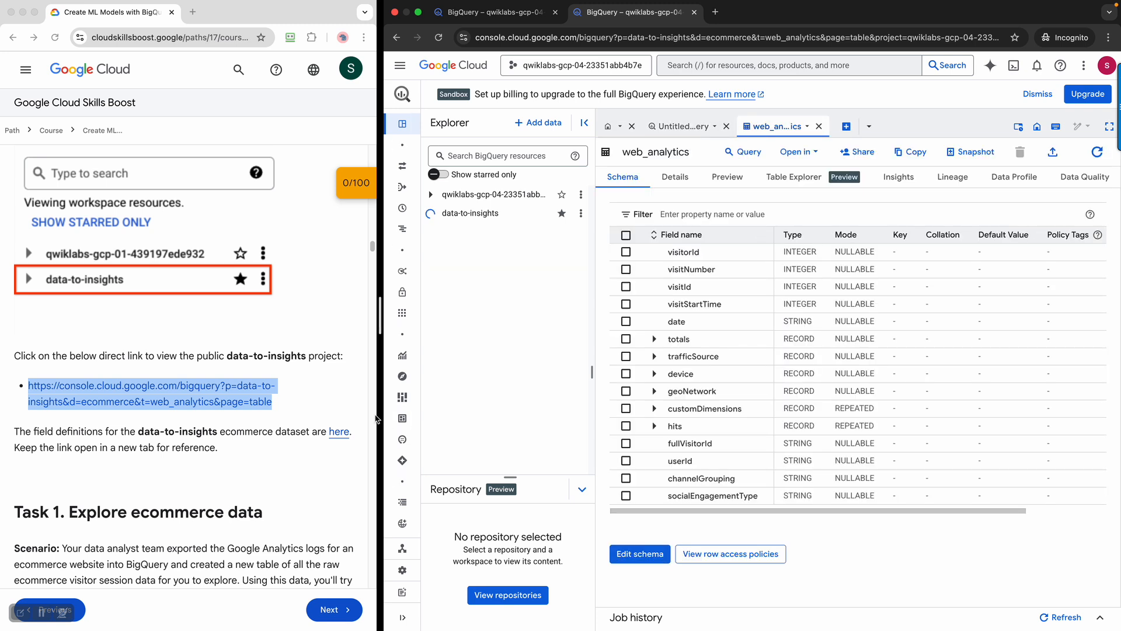
# Copy the link address of the lab's field definitions 'here' link
pyautogui.scroll(-1, 242, 477)
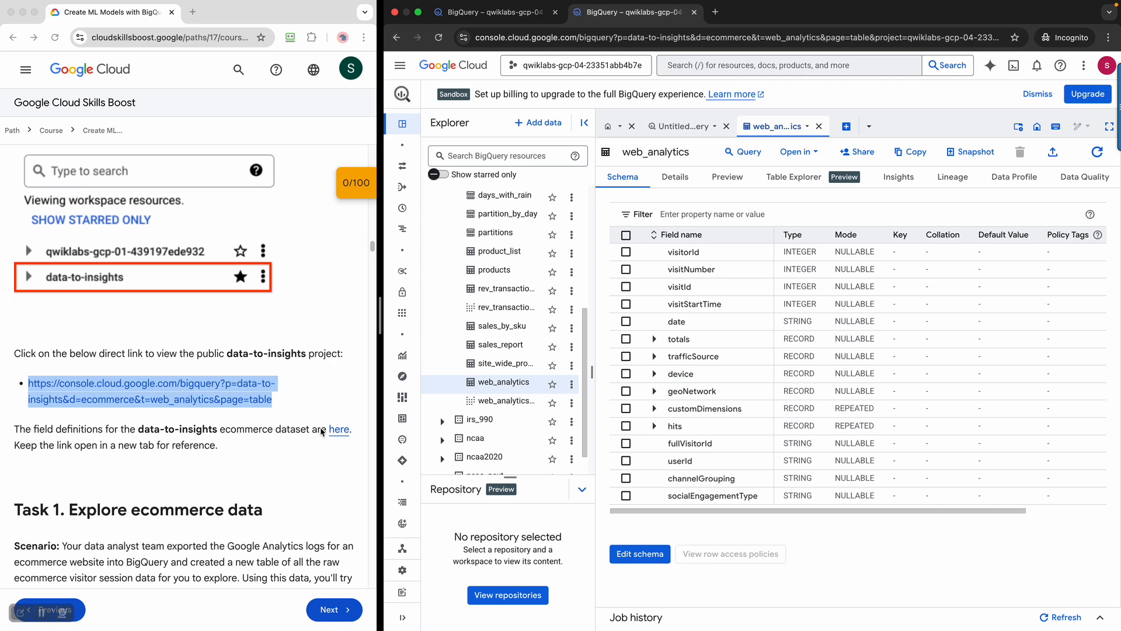
pyautogui.rightClick(345, 431)
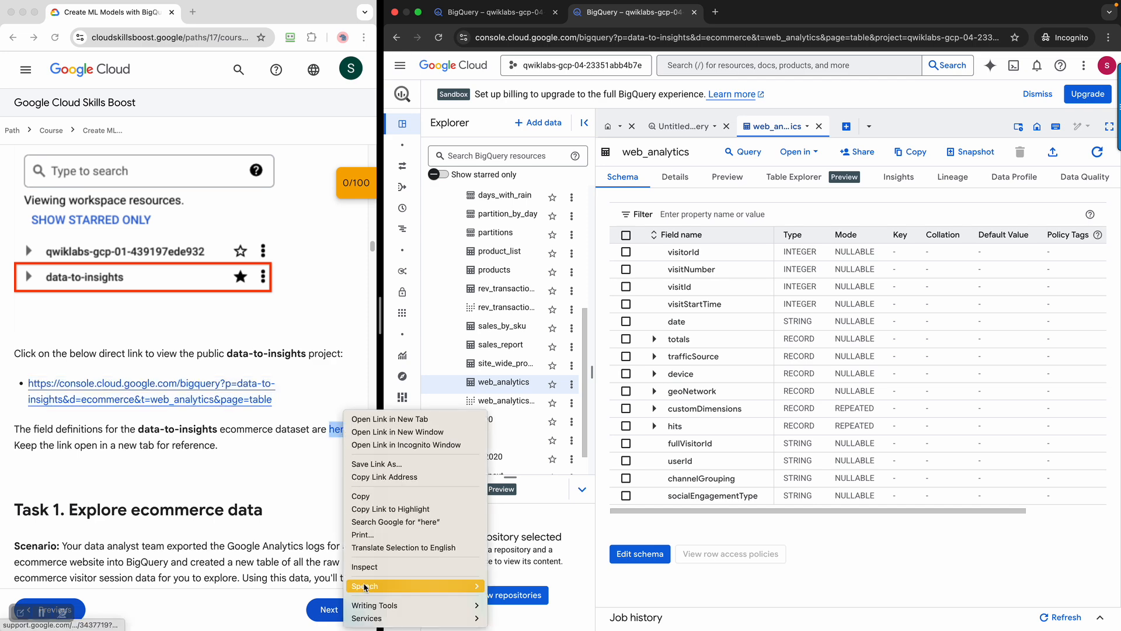
pyautogui.click(377, 476)
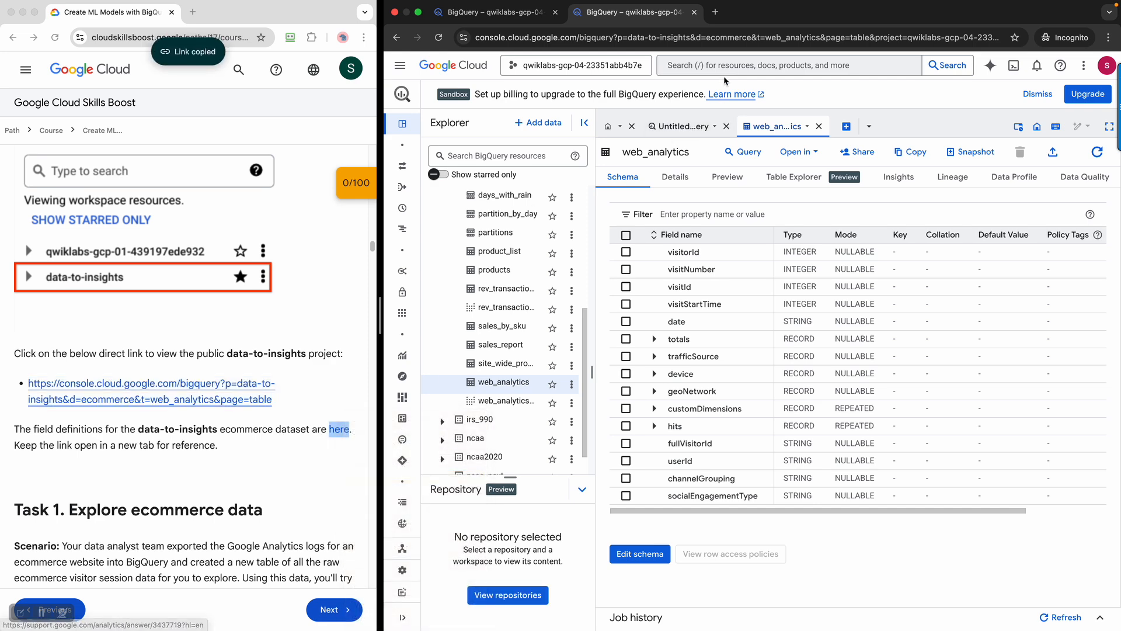
# Load the field definitions link in a new Incognito tab, then return to the first BigQuery tab
pyautogui.click(715, 12)
pyautogui.rightClick(653, 45)
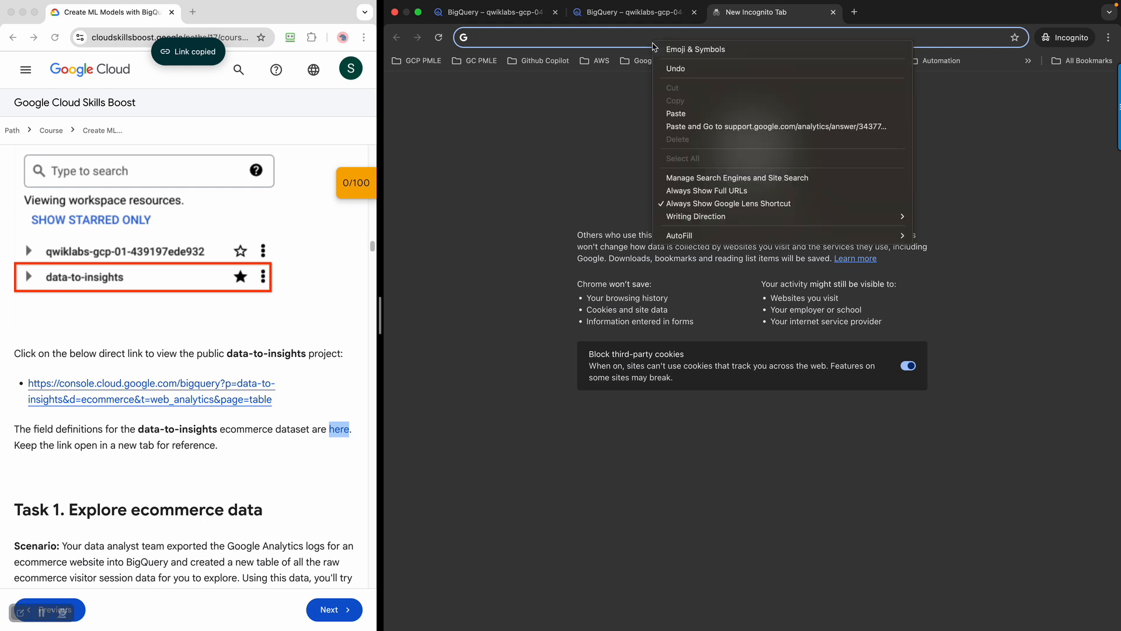
pyautogui.click(739, 126)
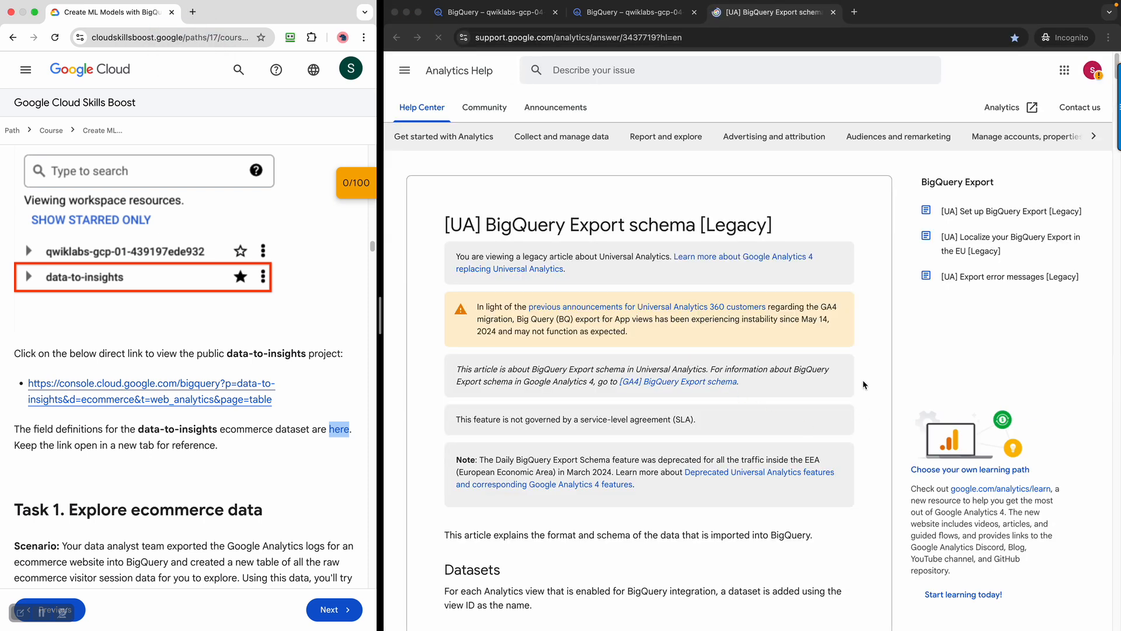
pyautogui.click(544, 227)
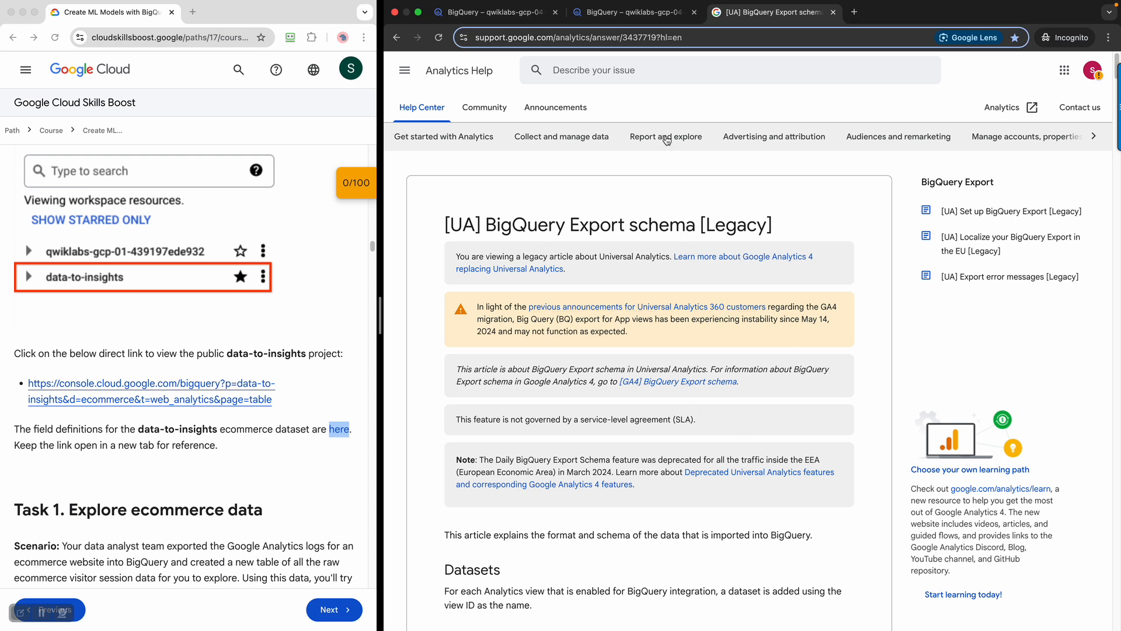
pyautogui.click(278, 513)
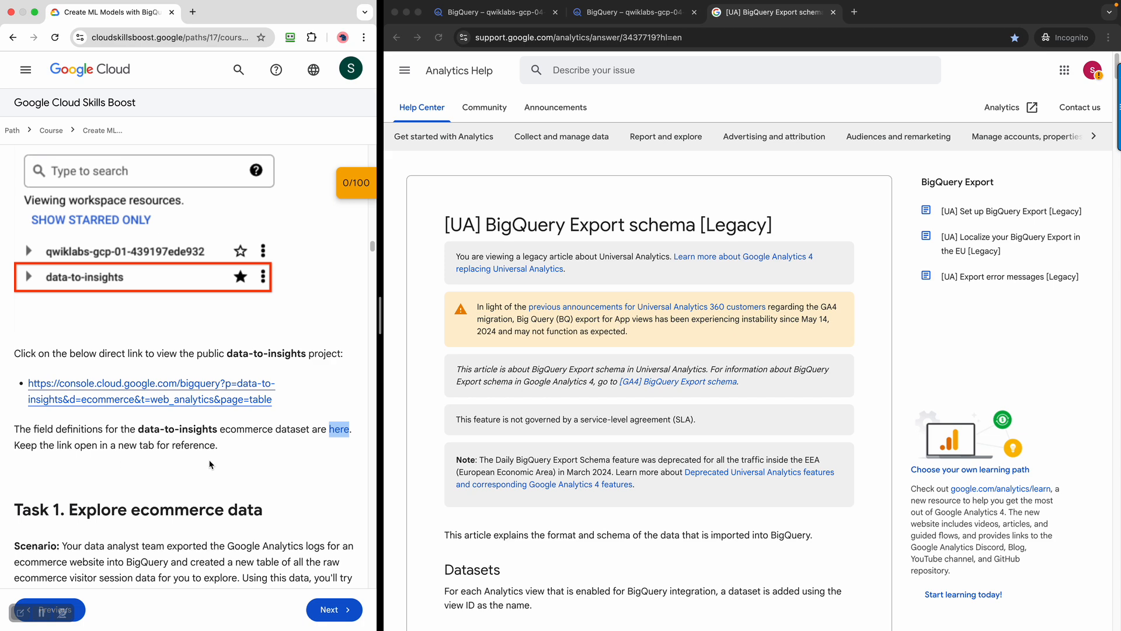
pyautogui.scroll(-8, 211, 464)
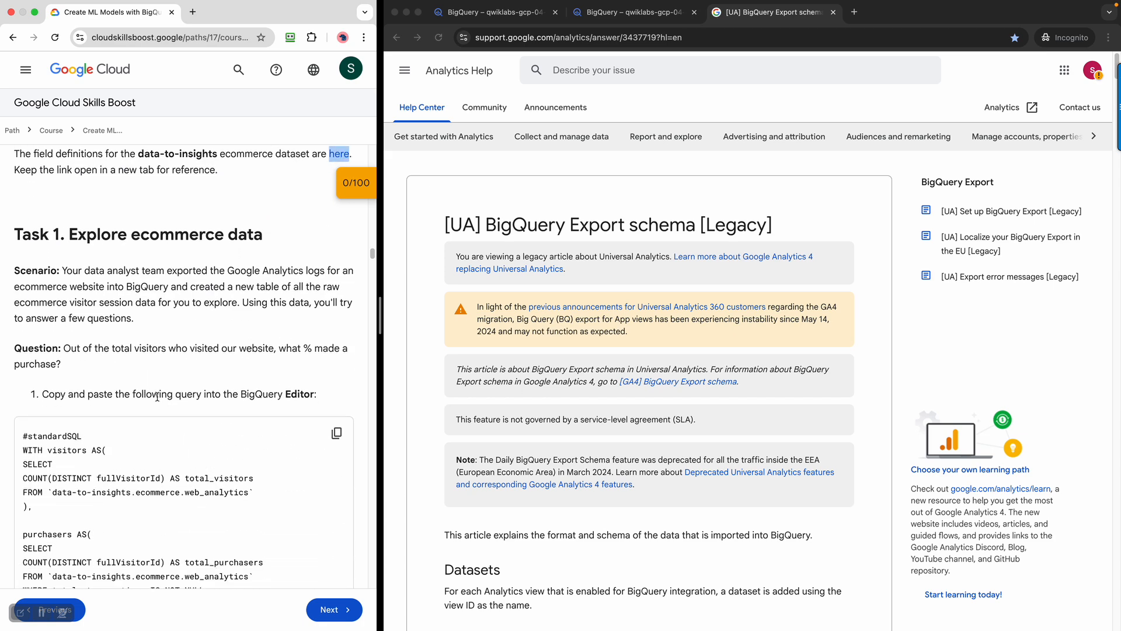
pyautogui.click(532, 17)
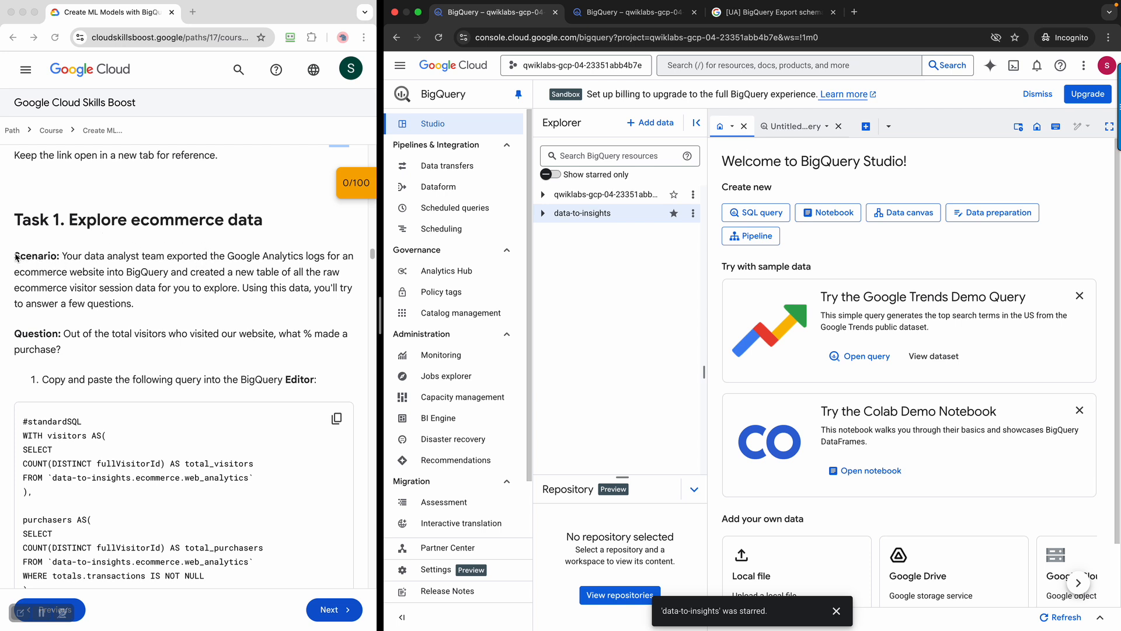
# Highlight the lab's Scenario paragraph while reading the instructions
pyautogui.moveTo(135, 305); pyautogui.dragTo(12, 263)
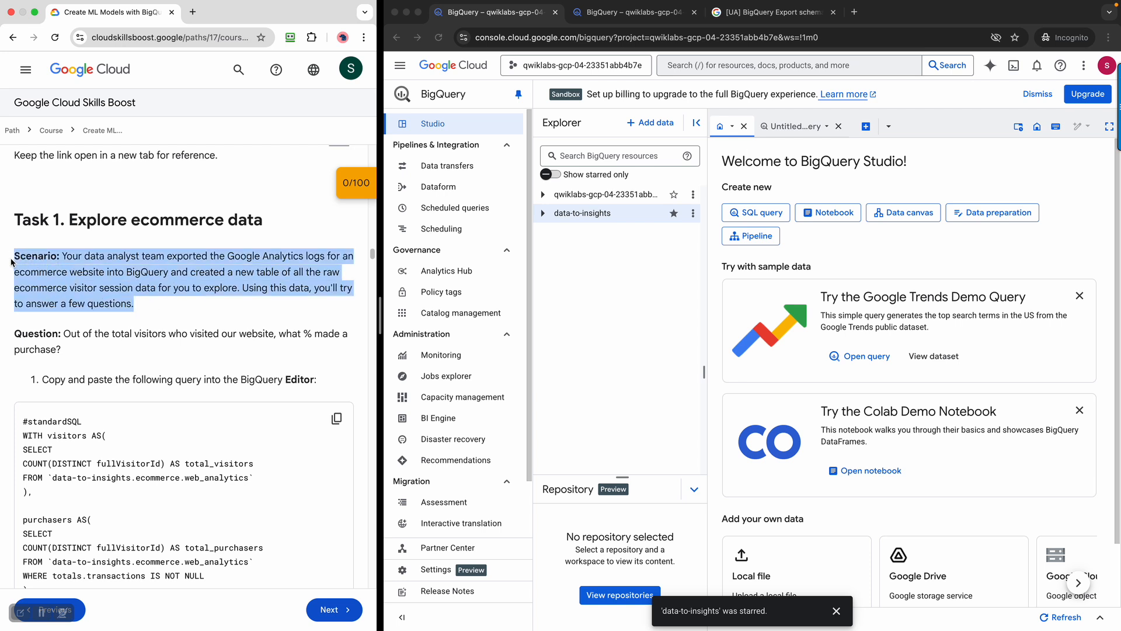
pyautogui.click(126, 331)
pyautogui.moveTo(17, 337); pyautogui.dragTo(180, 357)
pyautogui.scroll(-2, 197, 366)
pyautogui.scroll(1, 197, 366)
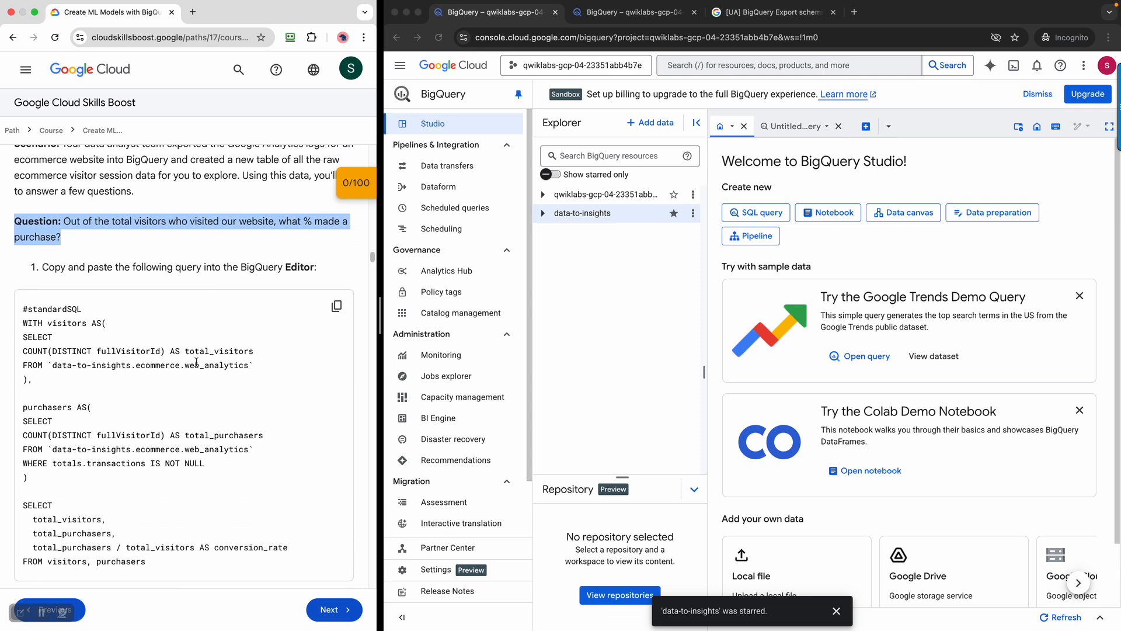
pyautogui.scroll(-3, 205, 351)
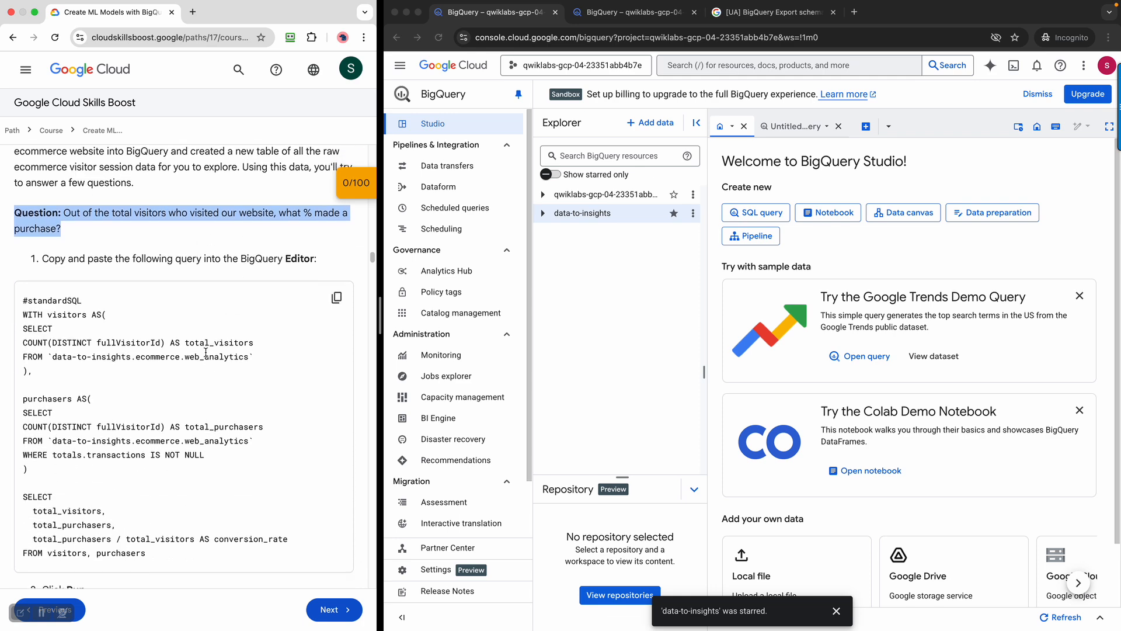
# Copy the lab's conversion-rate query and bring up paste options in the Untitled query editor
pyautogui.click(336, 215)
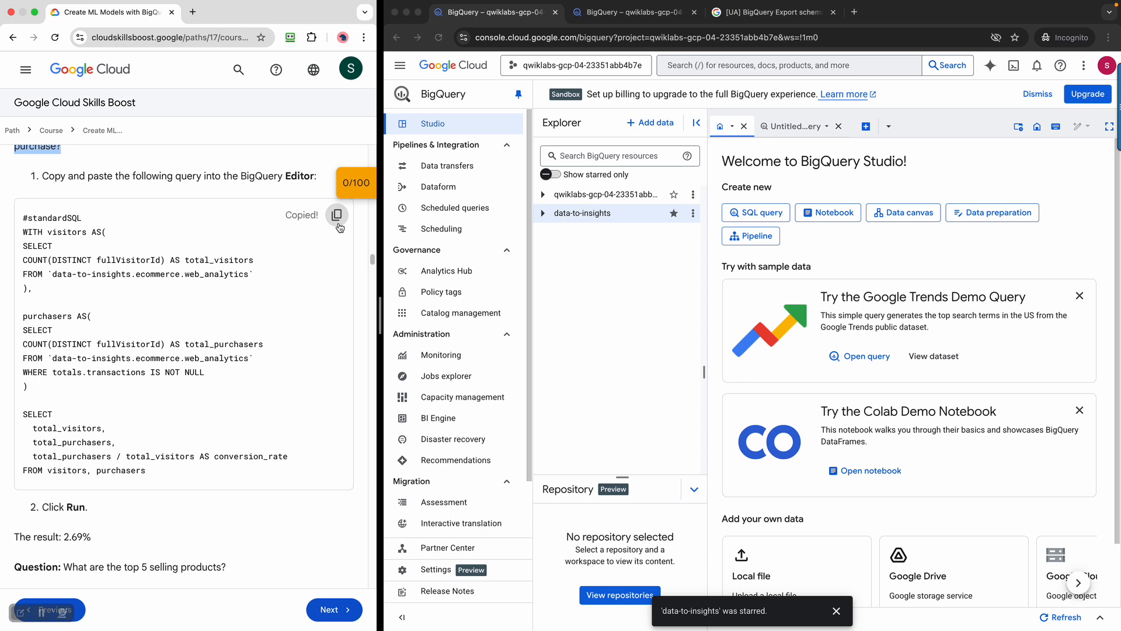
pyautogui.click(783, 128)
pyautogui.rightClick(806, 250)
# Paste and run the conversion-rate query: 741721 visitors, 20015 purchasers, about 0.027 conversion rate
pyautogui.click(874, 309)
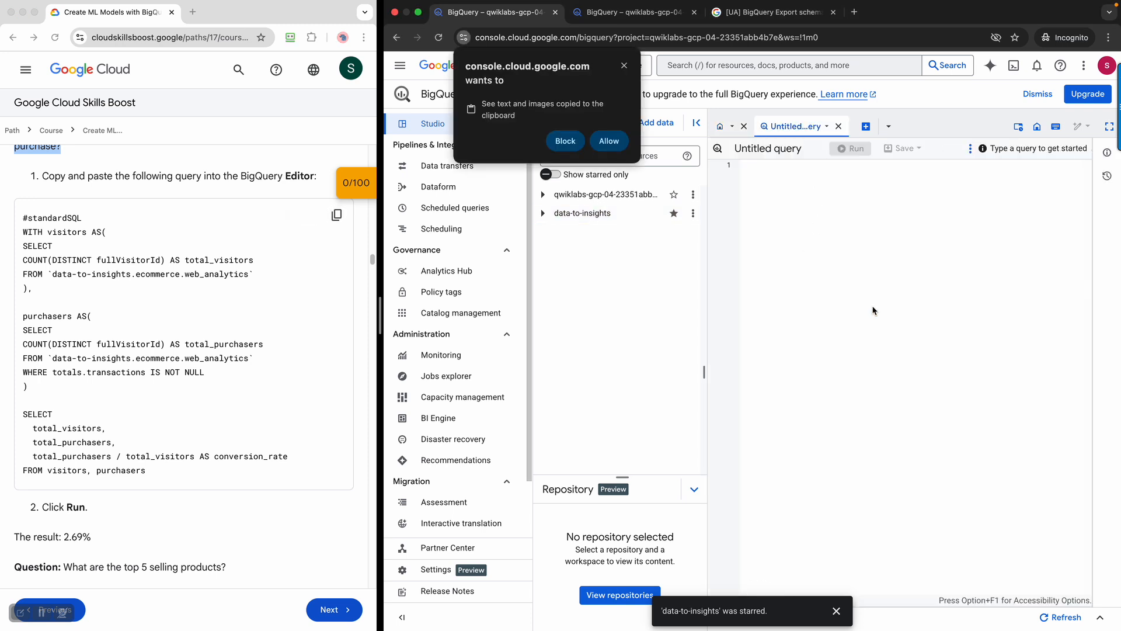
pyautogui.click(609, 141)
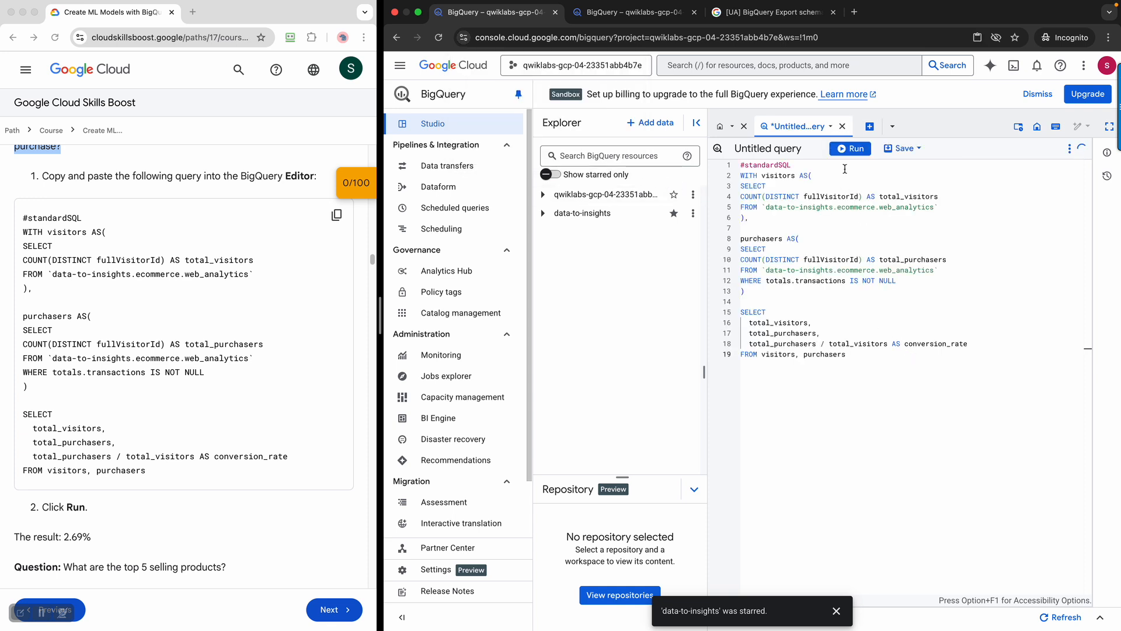
pyautogui.click(852, 150)
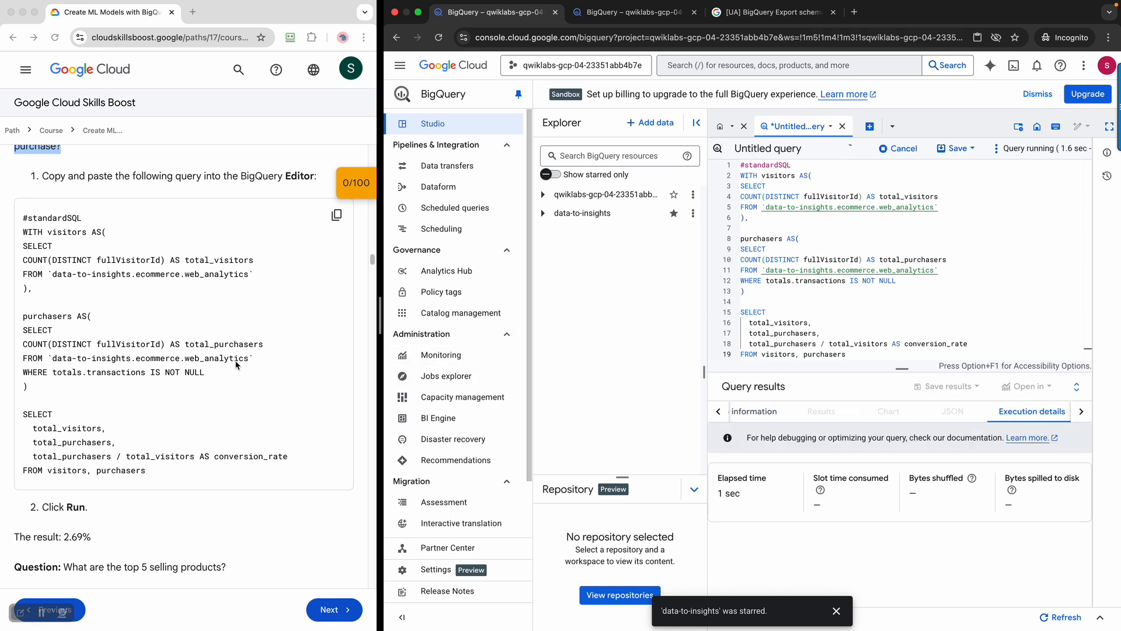
pyautogui.scroll(3, 236, 365)
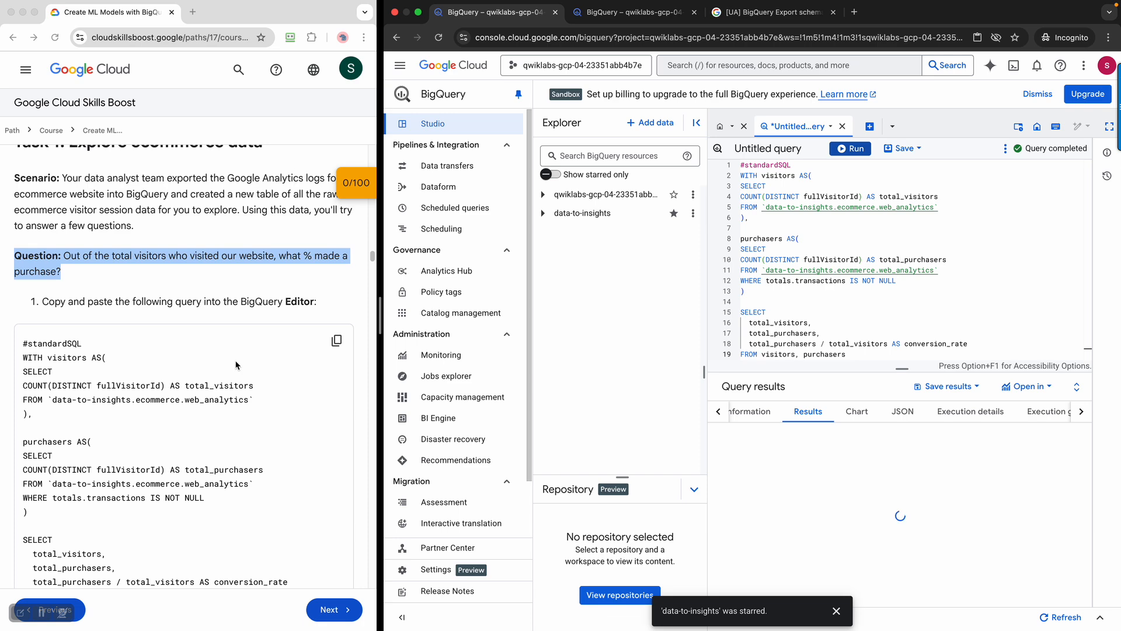
pyautogui.scroll(1, 236, 365)
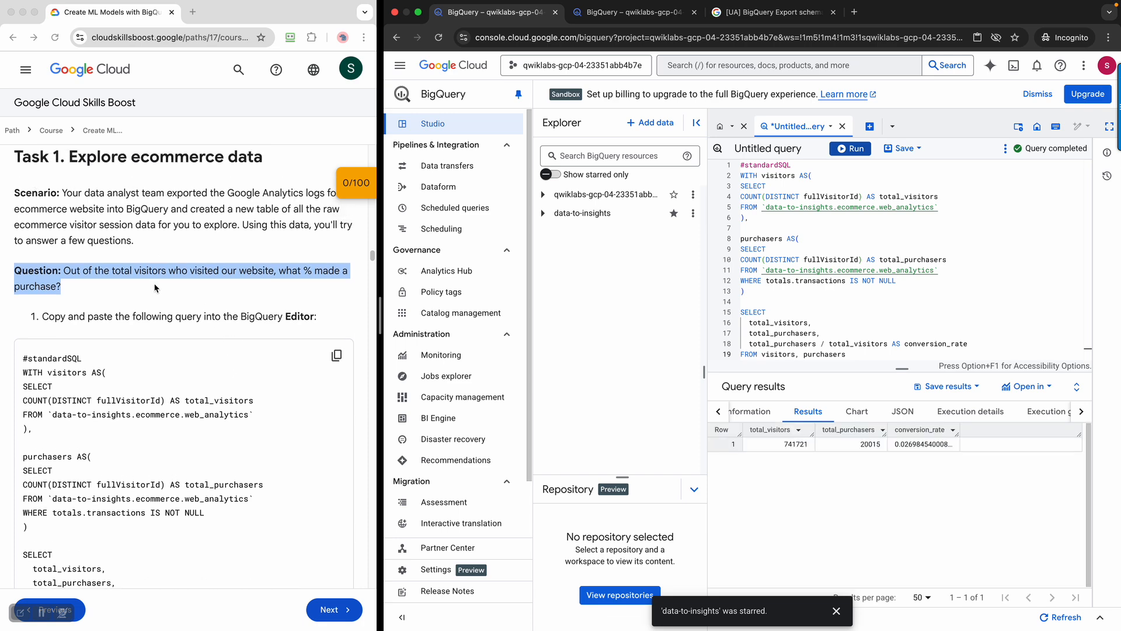
pyautogui.scroll(-3, 157, 288)
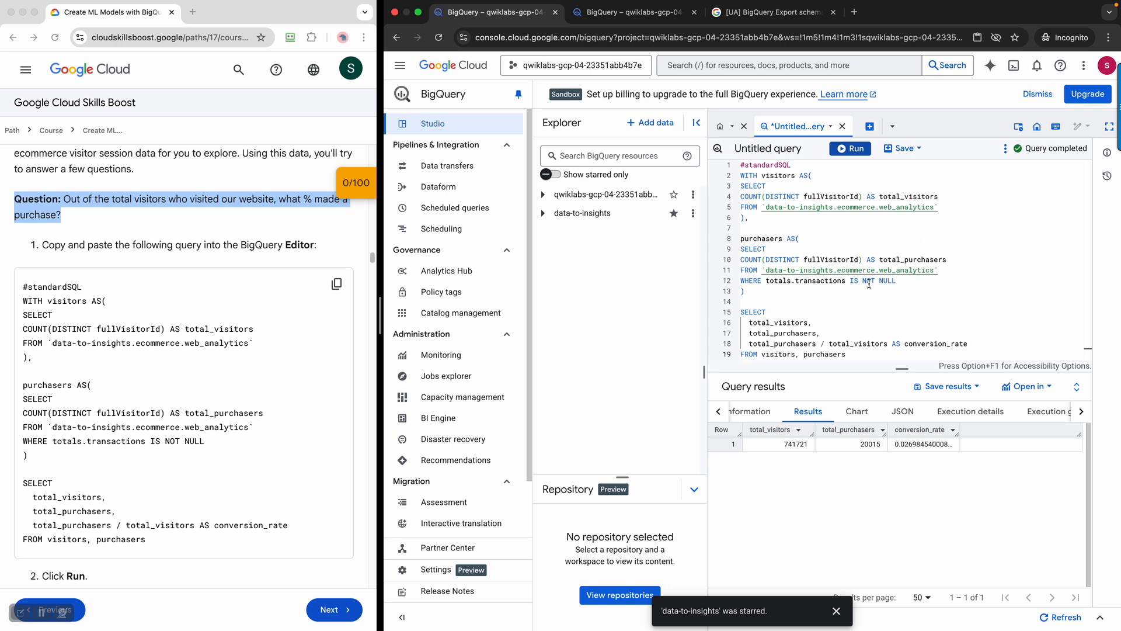
pyautogui.scroll(-5, 232, 379)
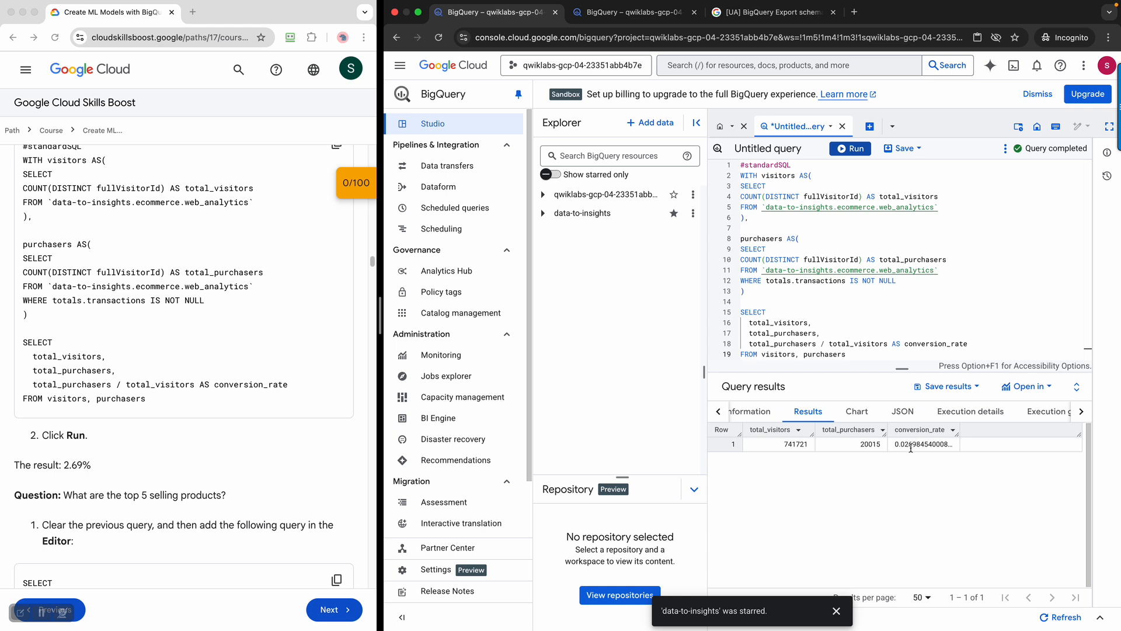
pyautogui.scroll(-3, 208, 415)
pyautogui.scroll(-5, 207, 414)
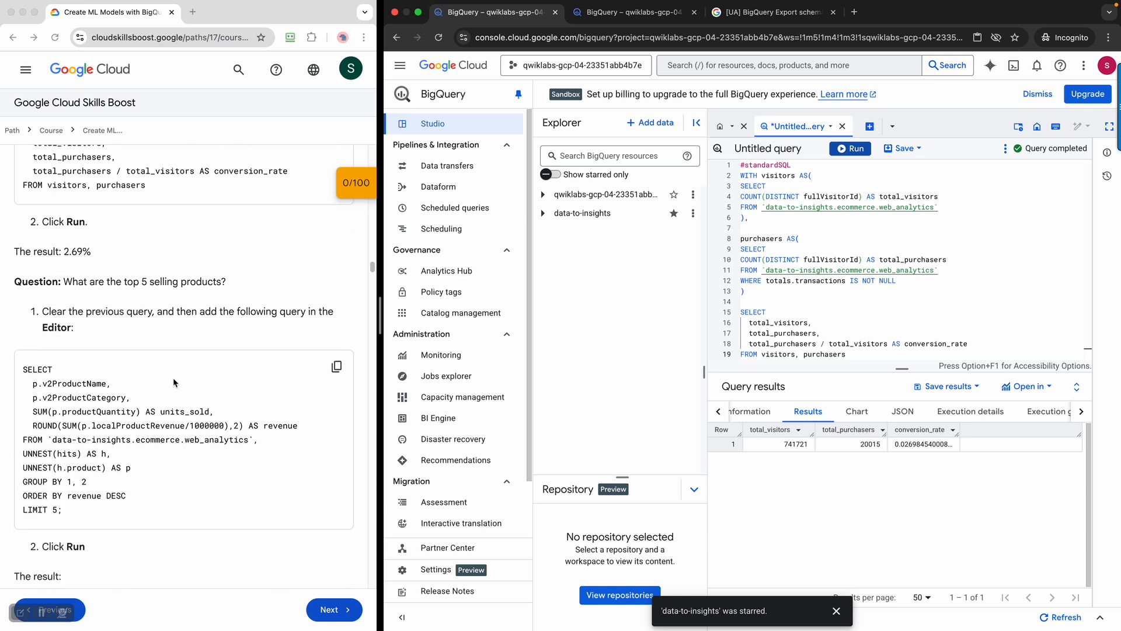
# Copy the top five selling products query from the lab instructions
pyautogui.click(116, 284)
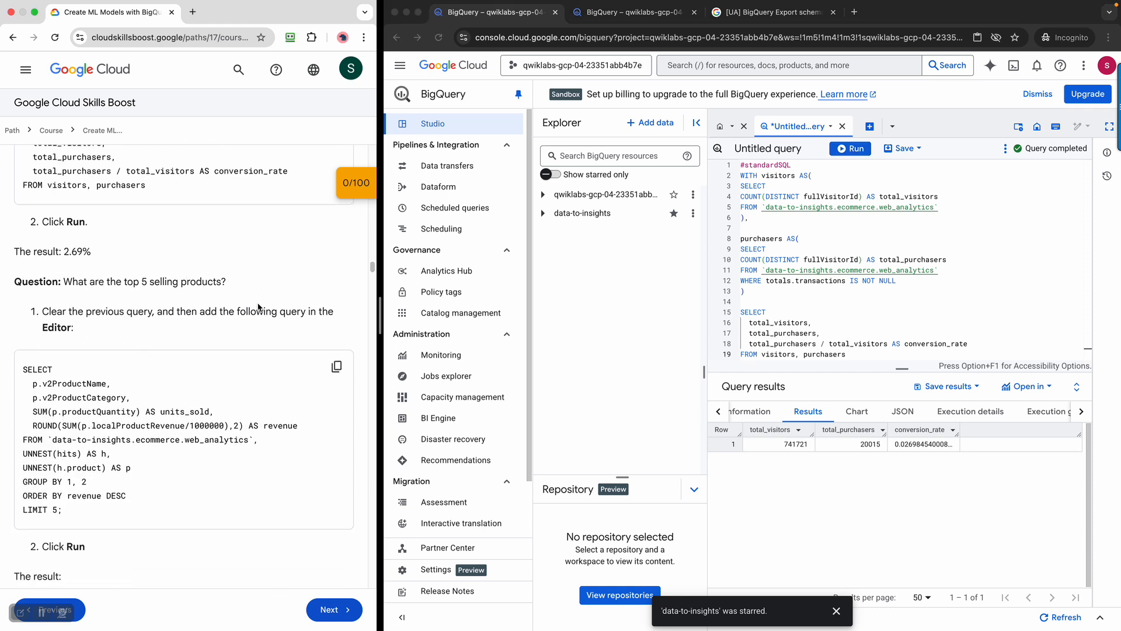
pyautogui.click(337, 366)
pyautogui.click(876, 314)
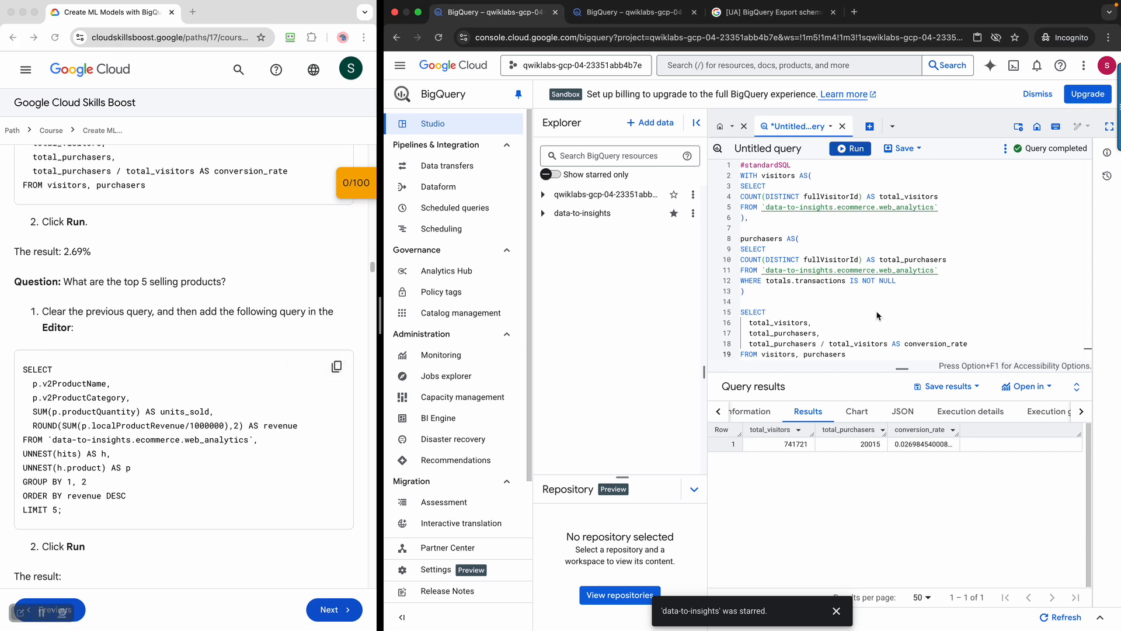
# Replace the editor query with the top five selling products query and run it
pyautogui.doubleClick(887, 313)
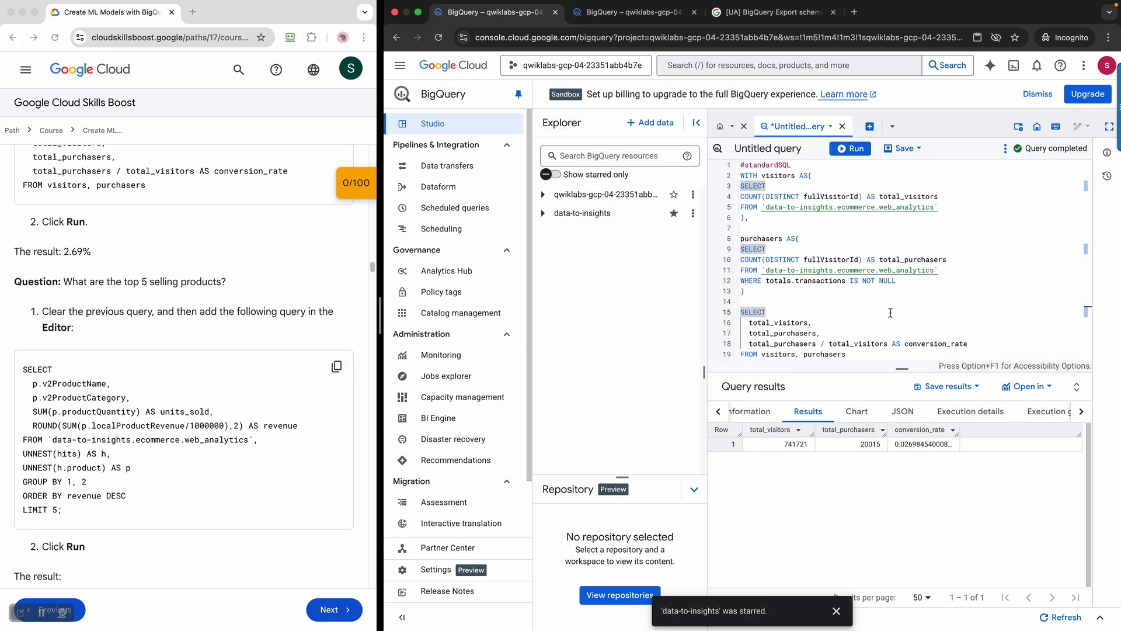
pyautogui.press('super+a')
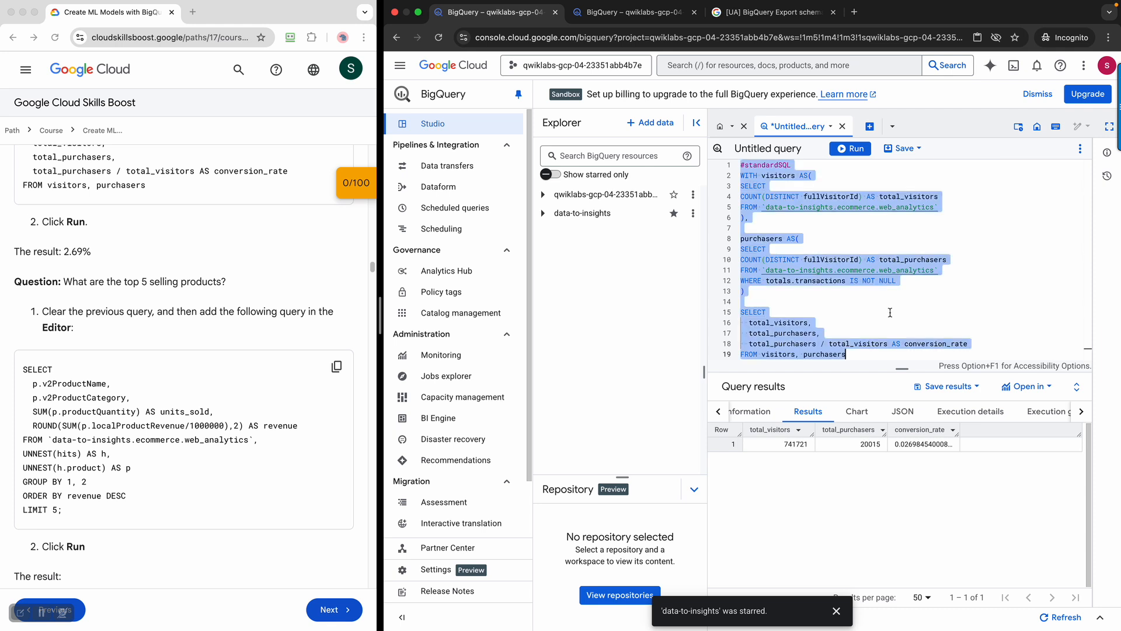
pyautogui.press('super+v')
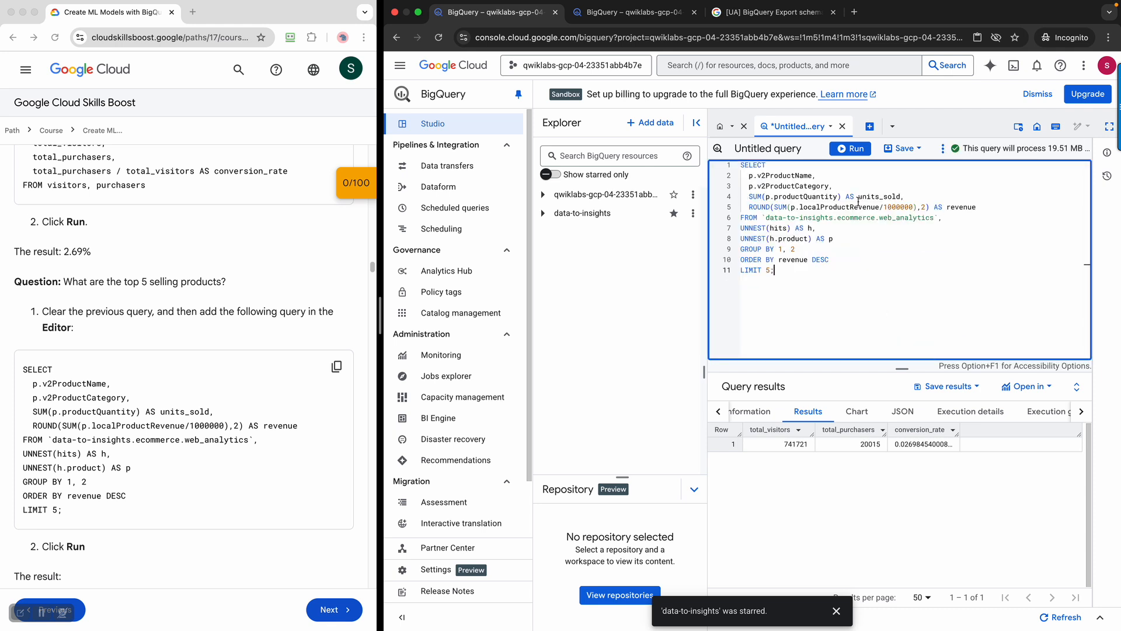
pyautogui.click(852, 149)
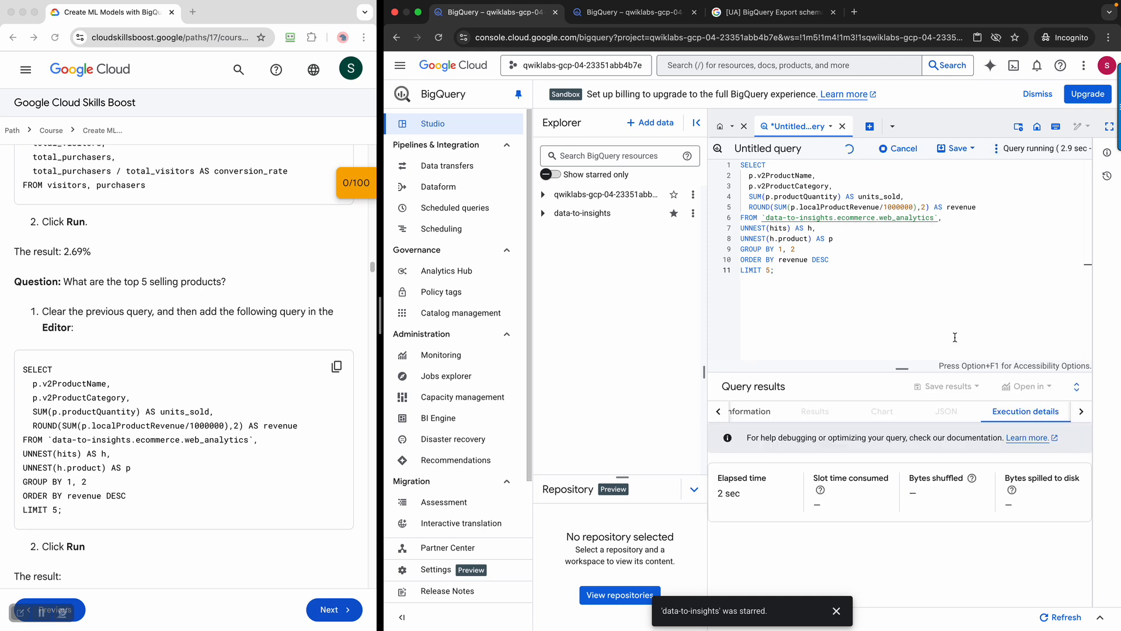
# Hide the resource tree and scroll the lab to the return-visit visitors query
pyautogui.click(696, 125)
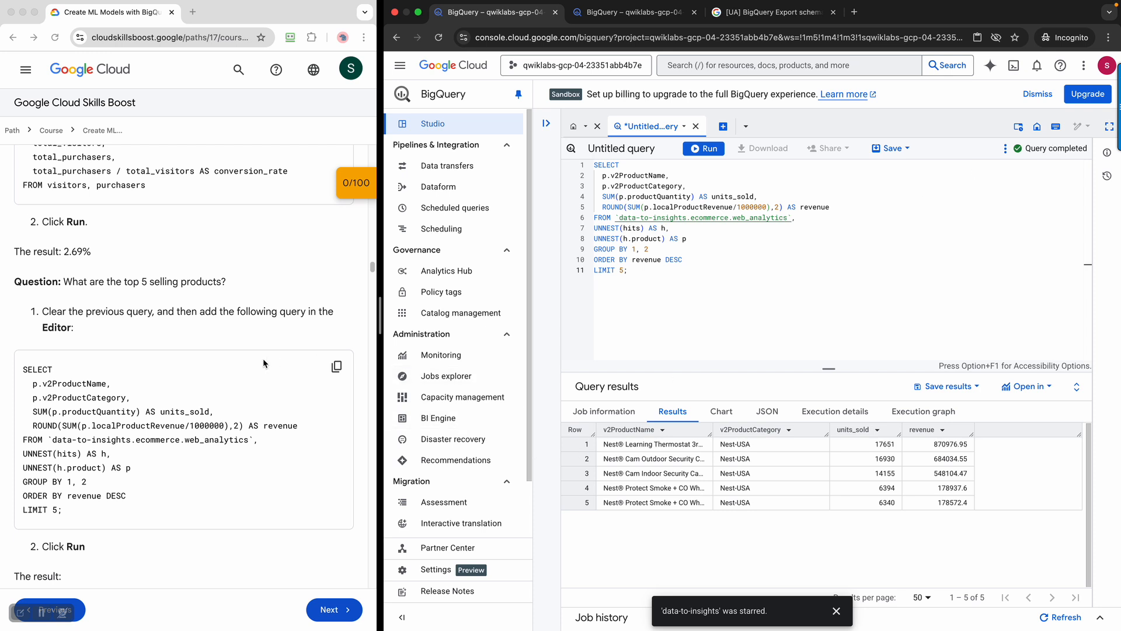
pyautogui.scroll(-5, 261, 357)
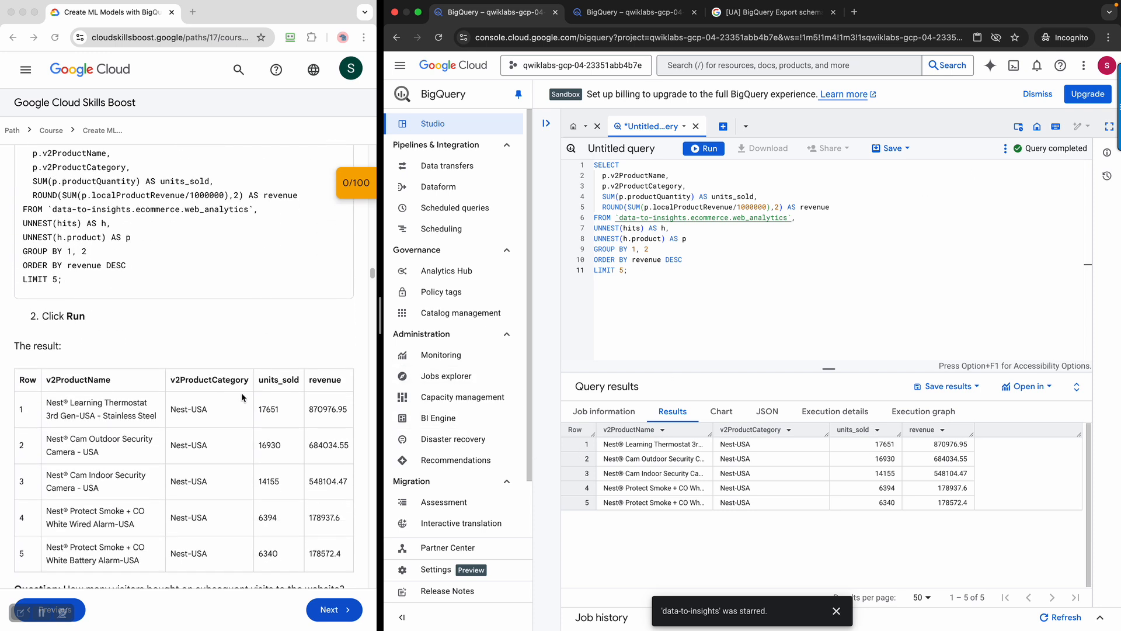
pyautogui.scroll(-1, 194, 407)
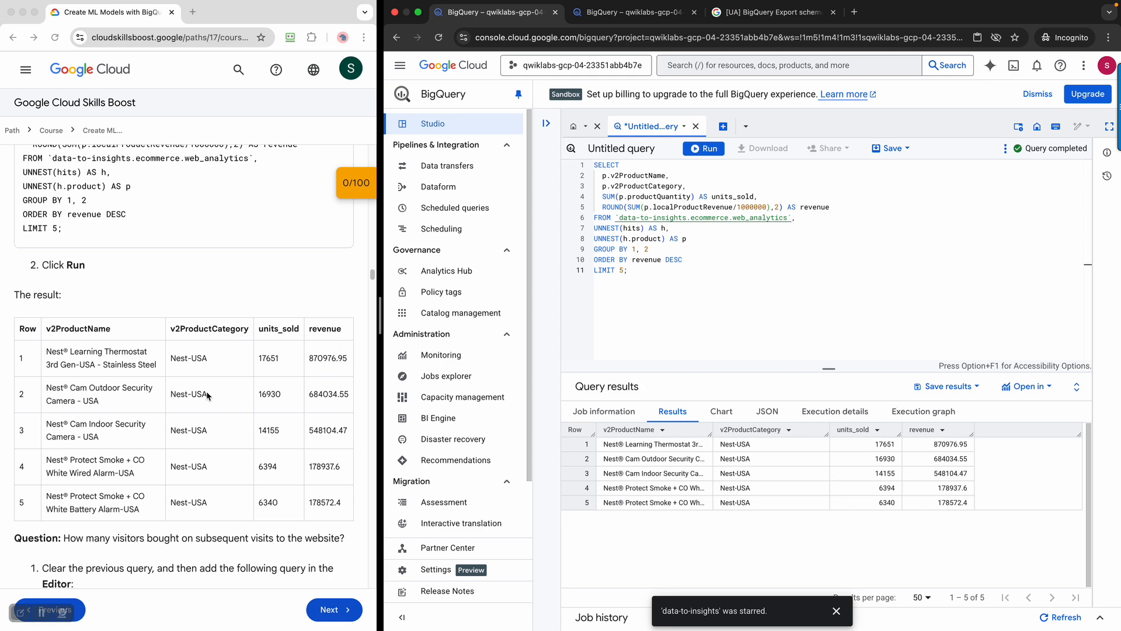
pyautogui.scroll(-3, 207, 395)
pyautogui.scroll(-2, 208, 396)
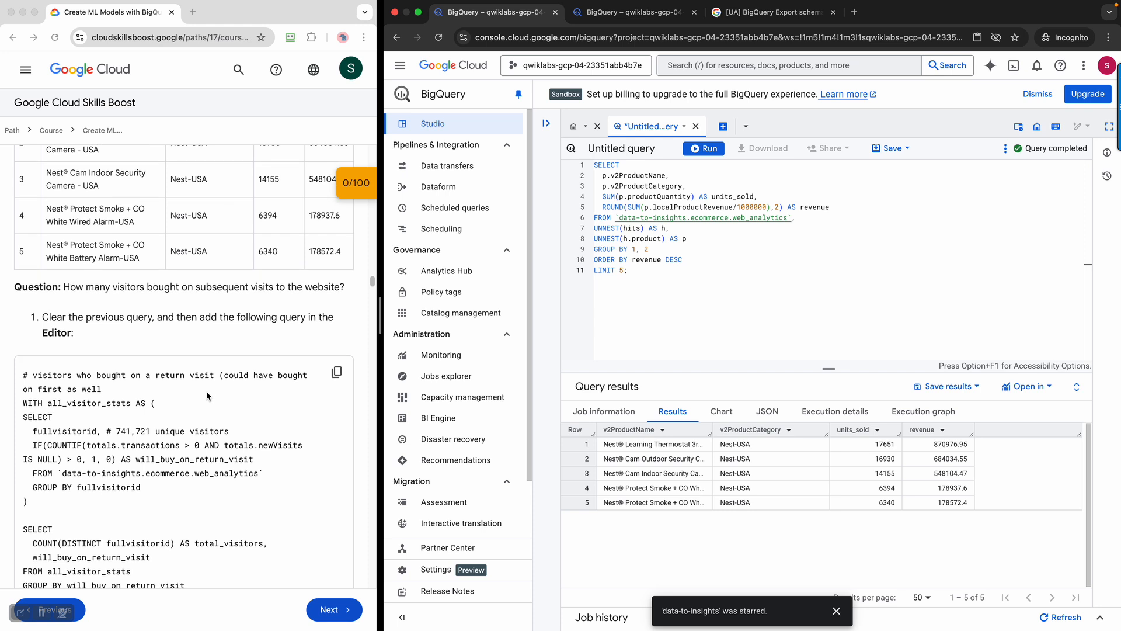
pyautogui.scroll(-1, 208, 396)
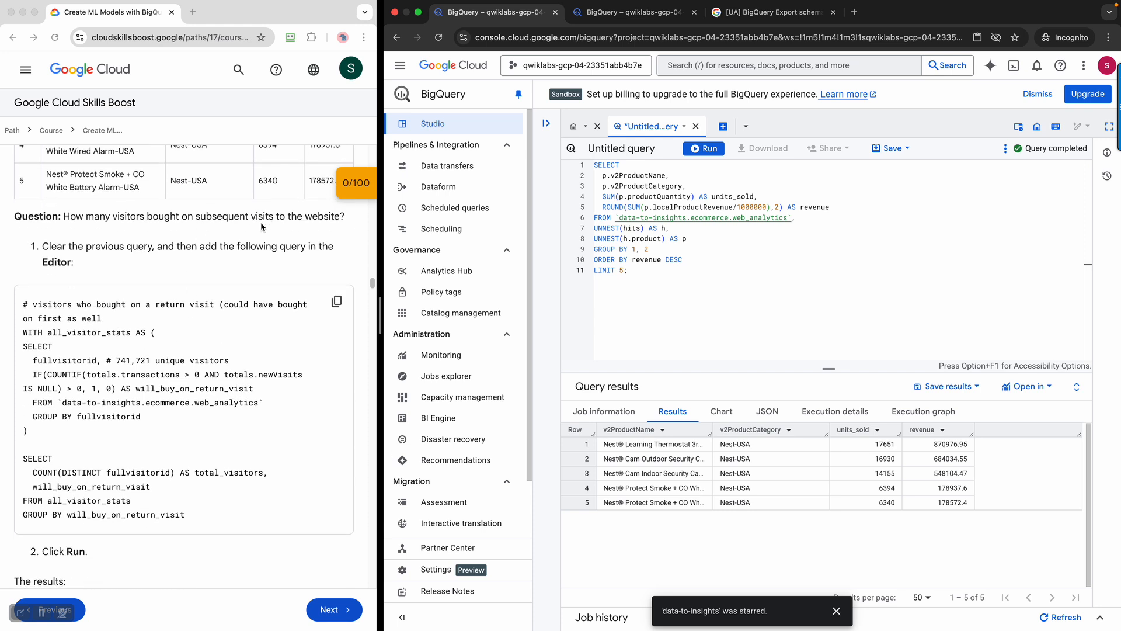
pyautogui.scroll(-1, 239, 301)
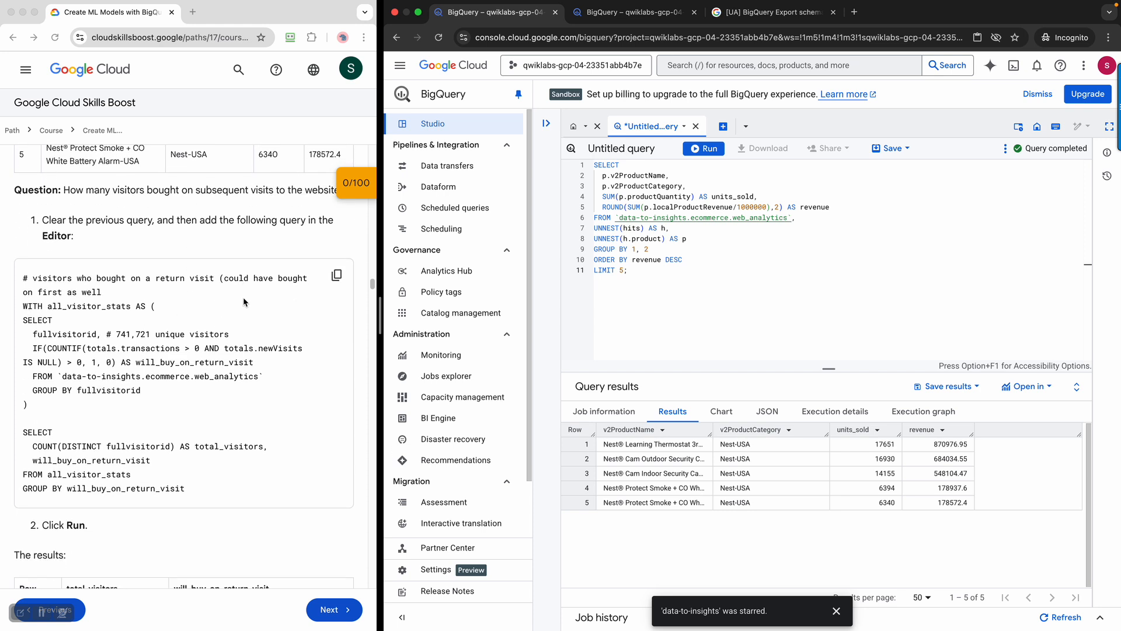
# Paste the return-visit query over the old one and run it, giving 729848 and 11873 visitors
pyautogui.click(342, 278)
pyautogui.press('super+a')
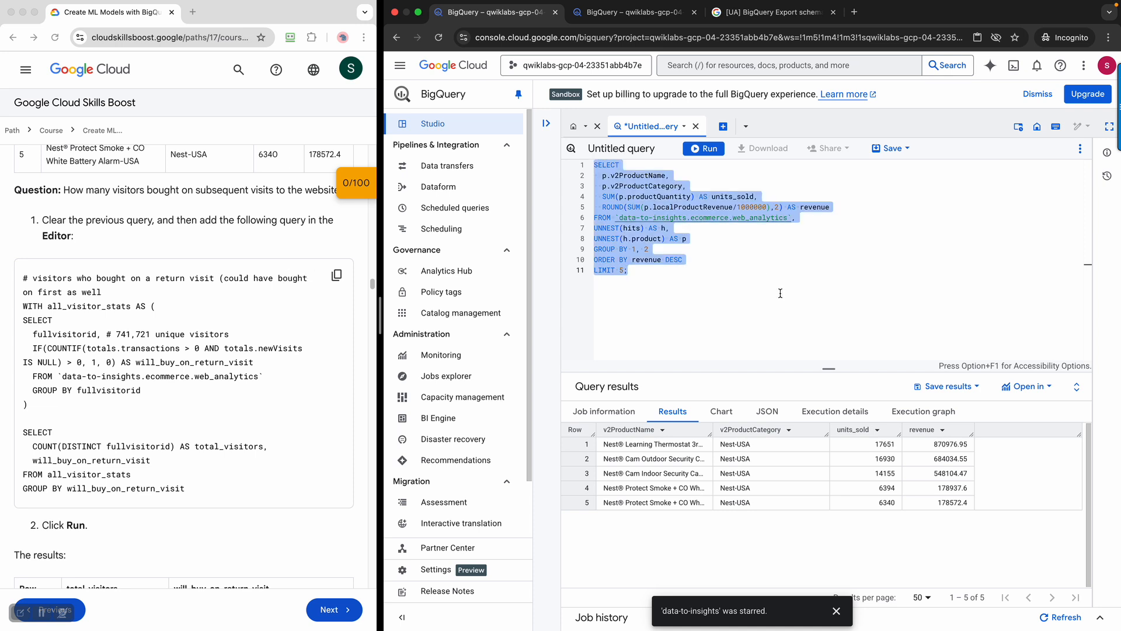
pyautogui.press('super+v')
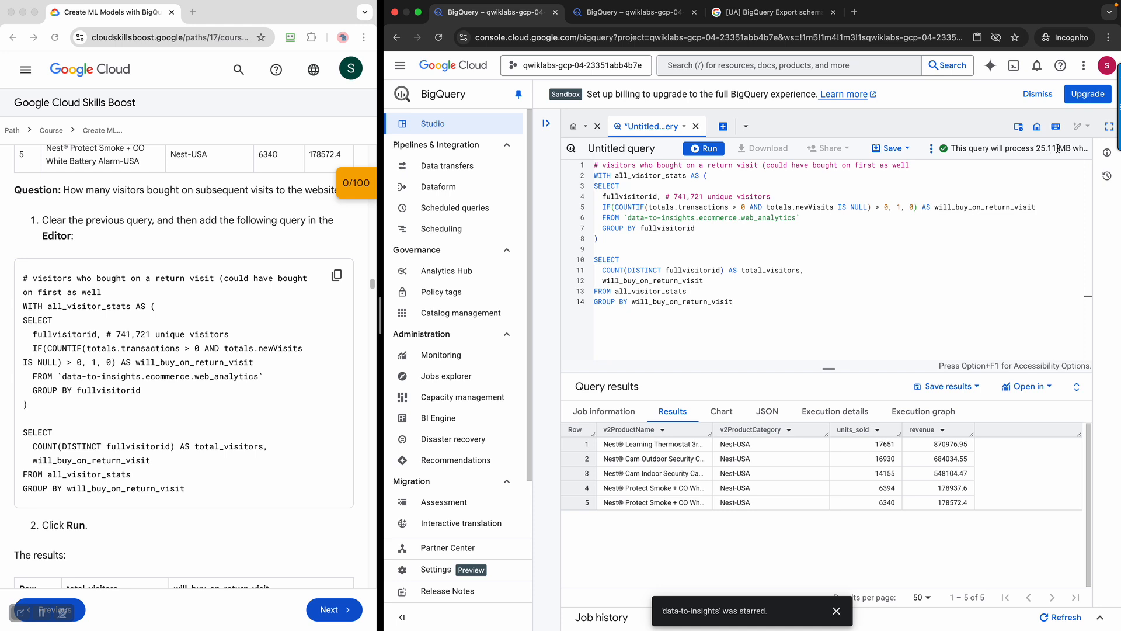
pyautogui.moveTo(992, 148); pyautogui.dragTo(1018, 145)
pyautogui.tripleClick(1086, 149)
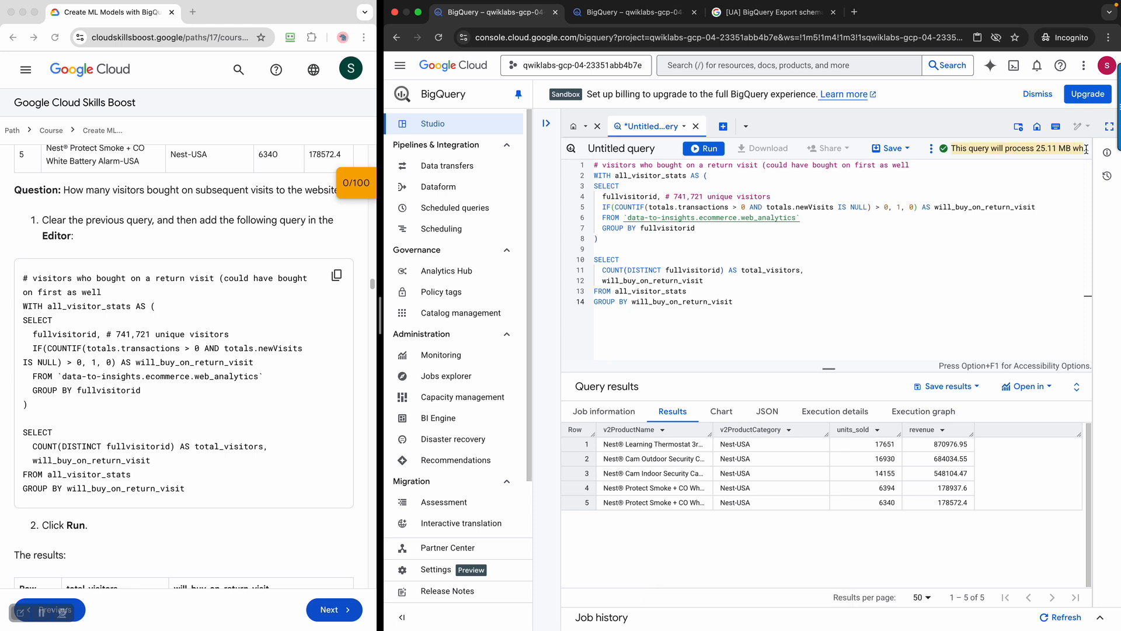
pyautogui.click(1048, 166)
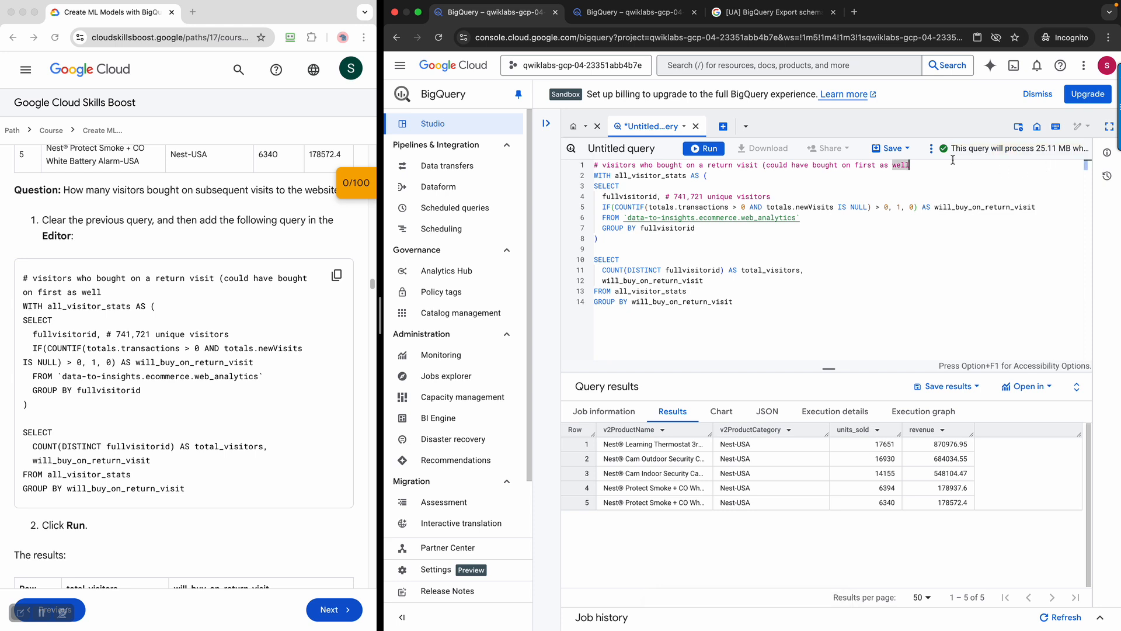
pyautogui.click(708, 149)
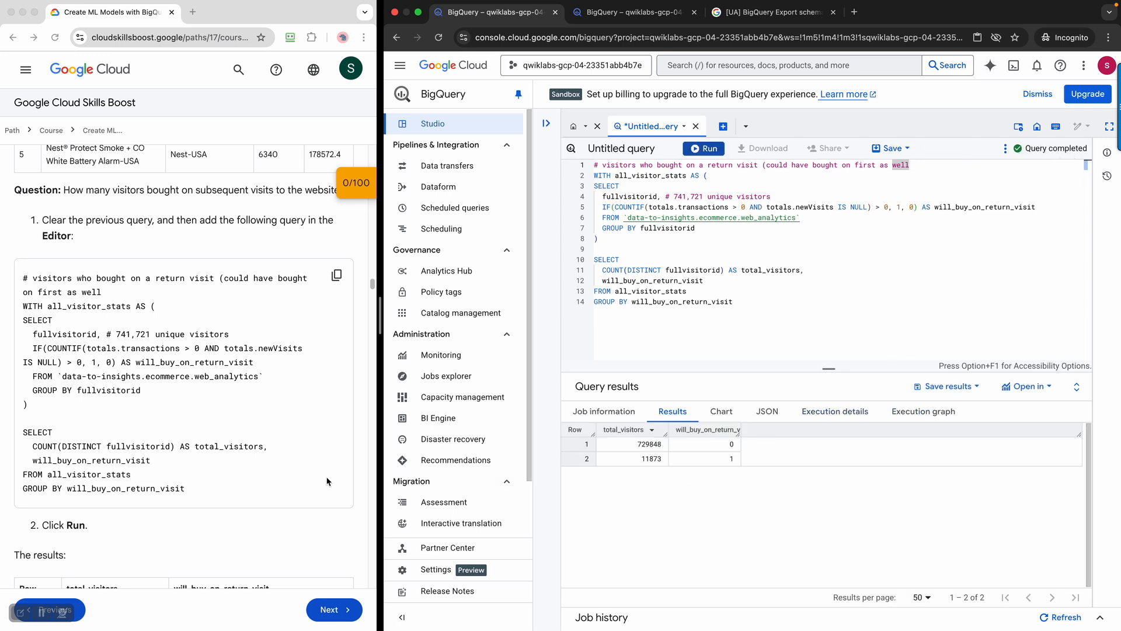
pyautogui.scroll(-3, 261, 472)
pyautogui.scroll(-5, 260, 472)
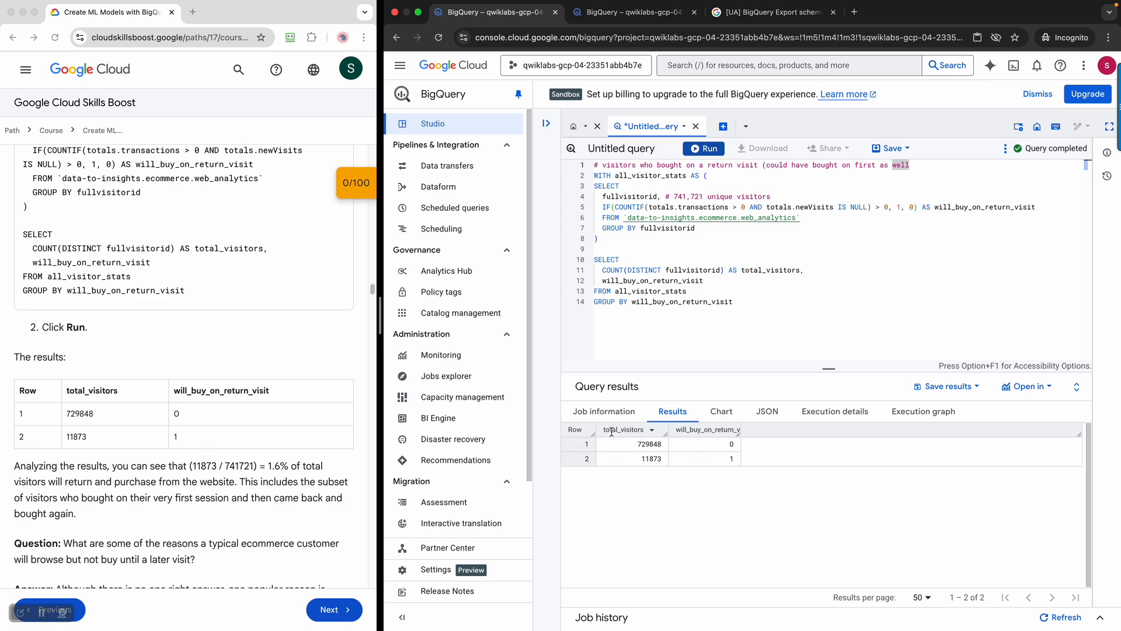
pyautogui.scroll(-1, 186, 442)
pyautogui.scroll(-3, 187, 442)
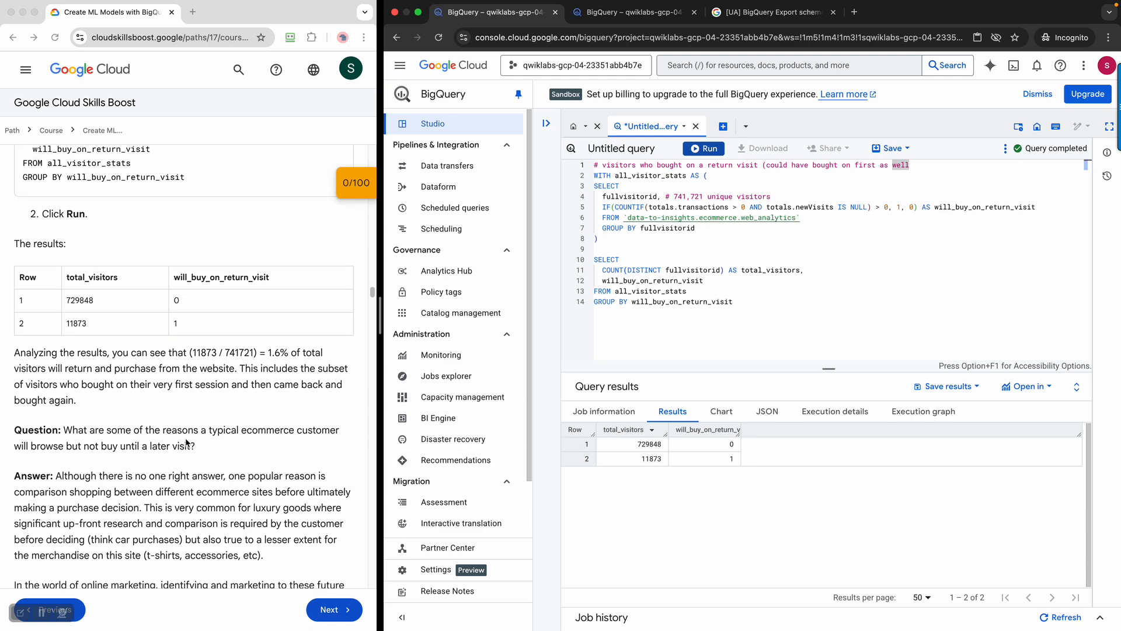
pyautogui.moveTo(27, 349); pyautogui.dragTo(198, 414)
pyautogui.scroll(-4, 198, 413)
pyautogui.scroll(-4, 198, 409)
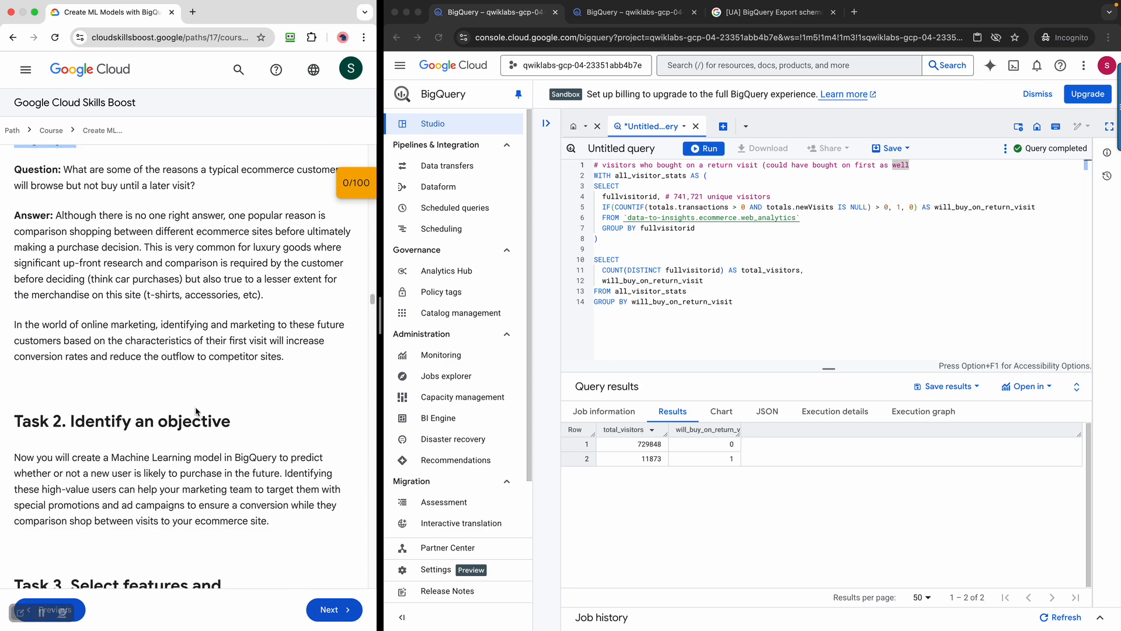
pyautogui.scroll(3, 178, 273)
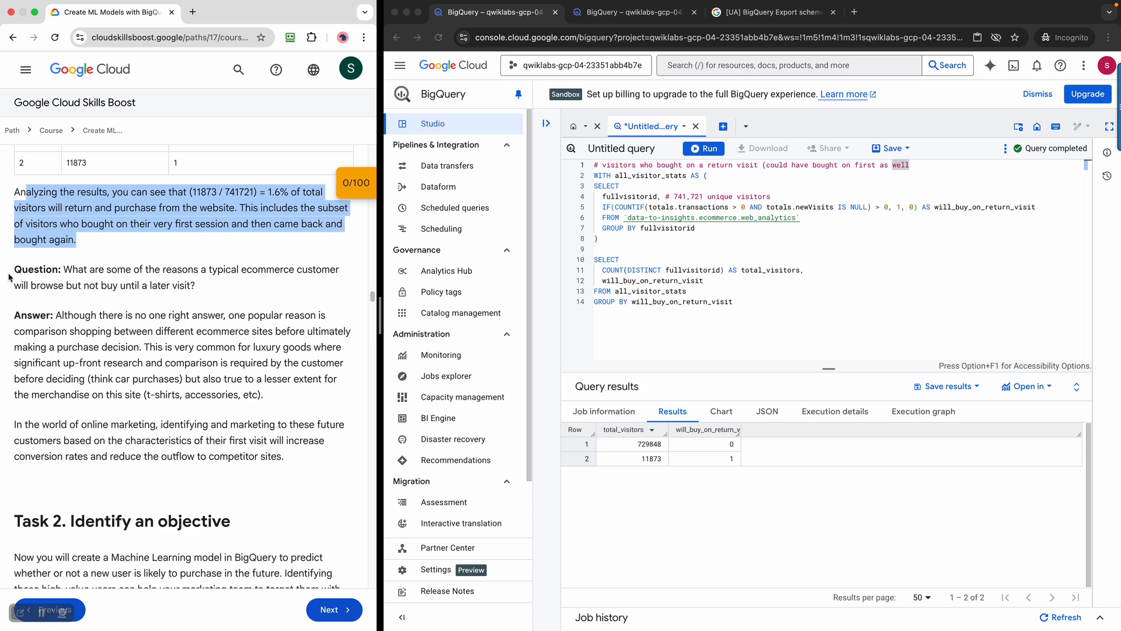
pyautogui.moveTo(13, 268); pyautogui.dragTo(299, 459)
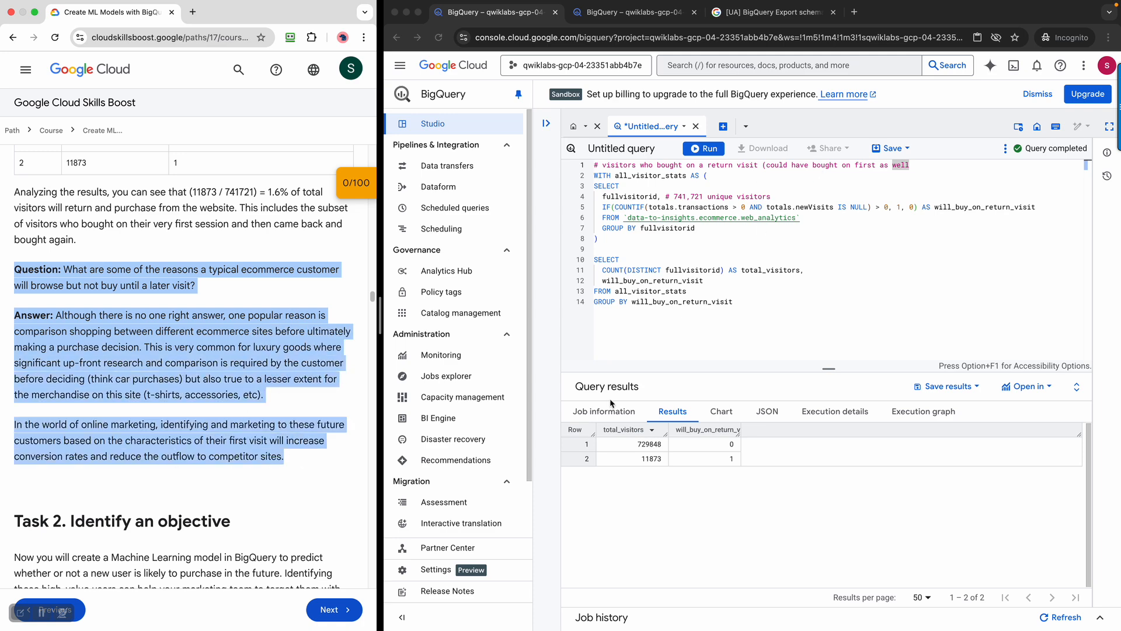
pyautogui.scroll(-1, 215, 373)
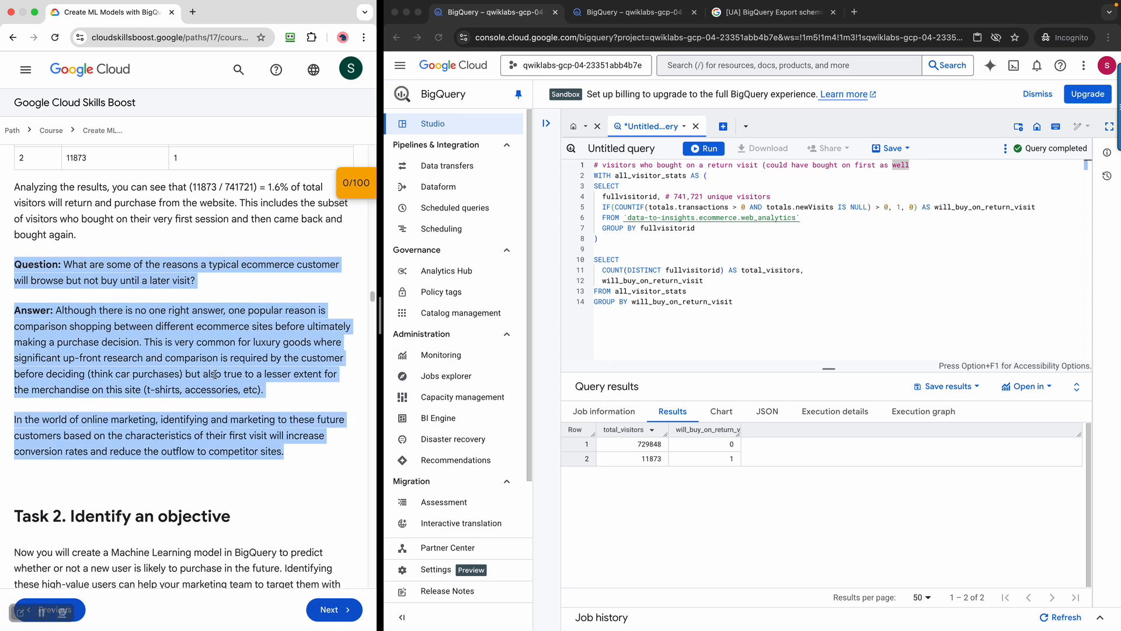
pyautogui.scroll(-9, 214, 373)
pyautogui.scroll(5, 238, 371)
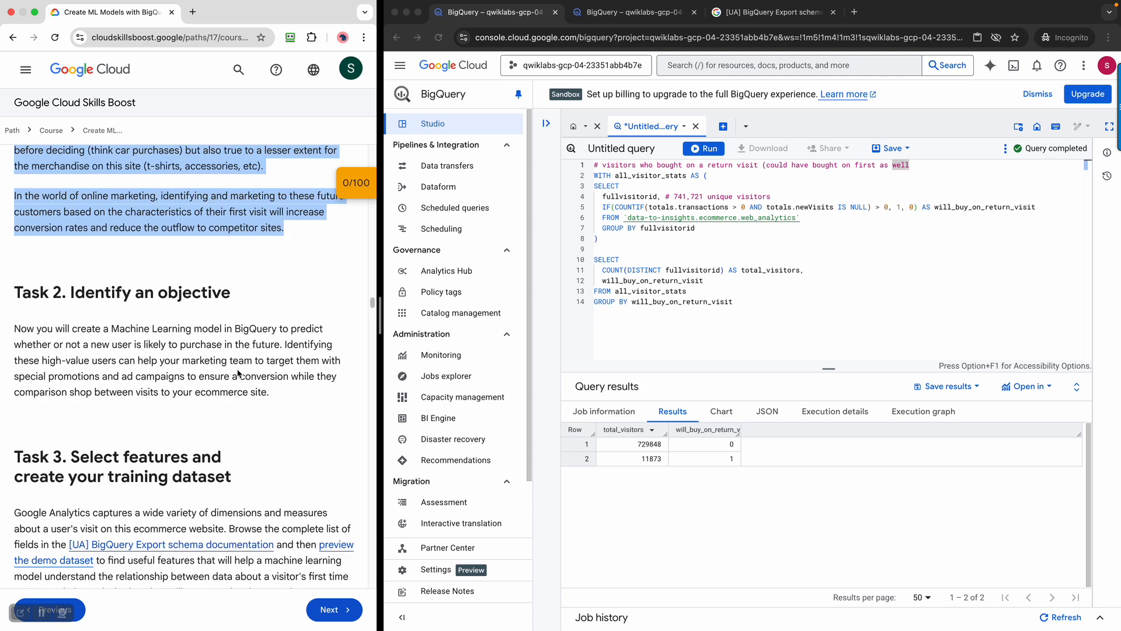
pyautogui.scroll(1, 221, 357)
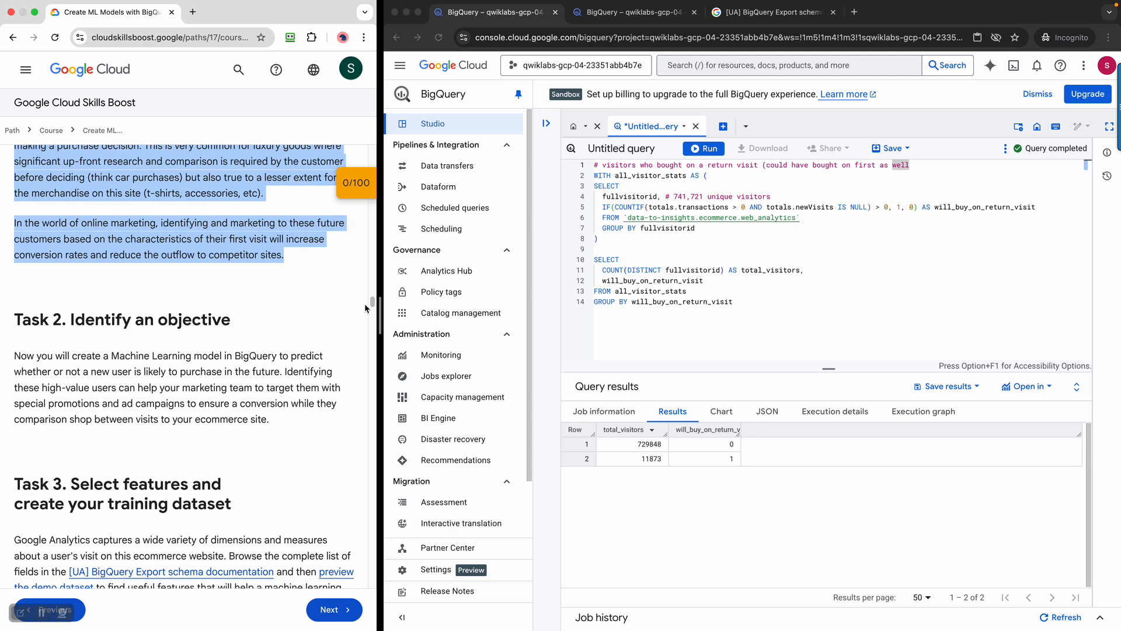
pyautogui.scroll(5, 218, 344)
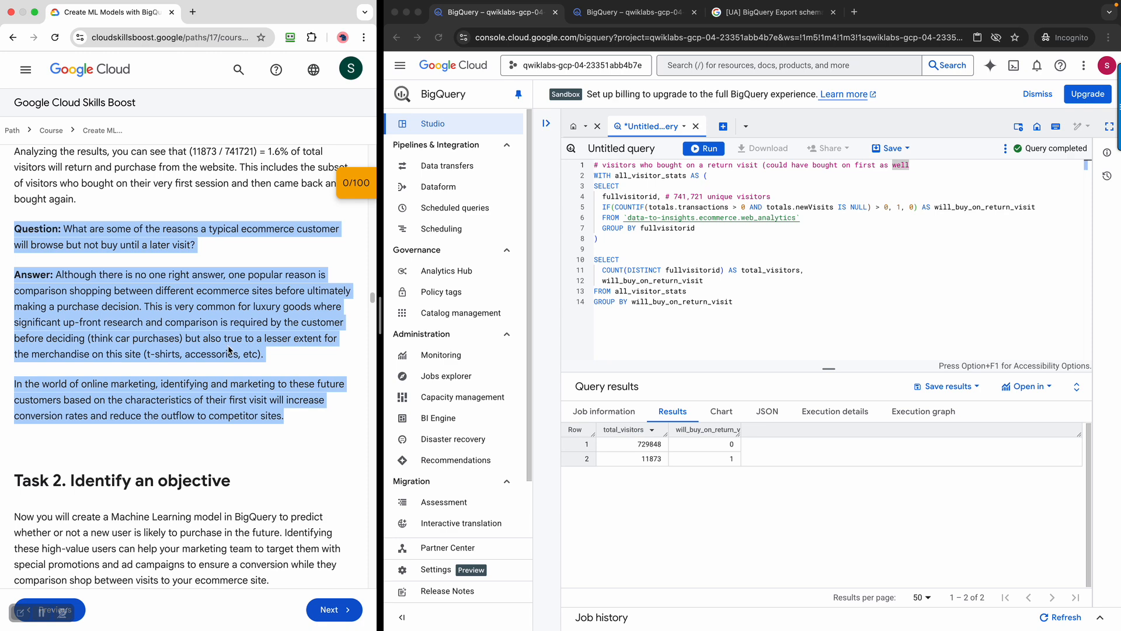
pyautogui.scroll(-8, 226, 350)
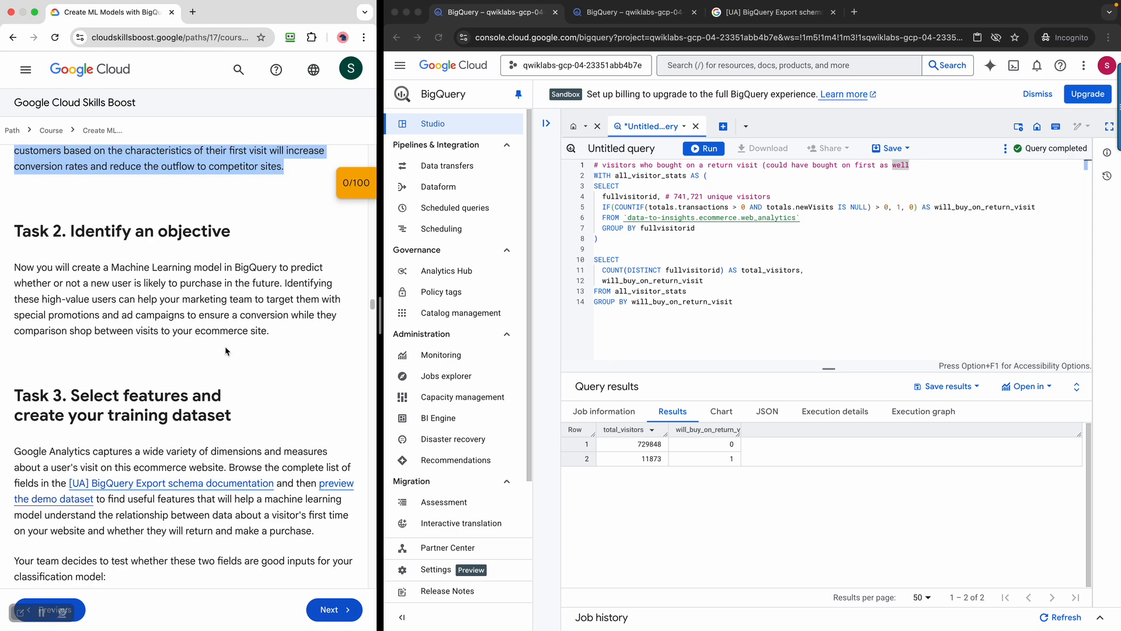
pyautogui.click(71, 265)
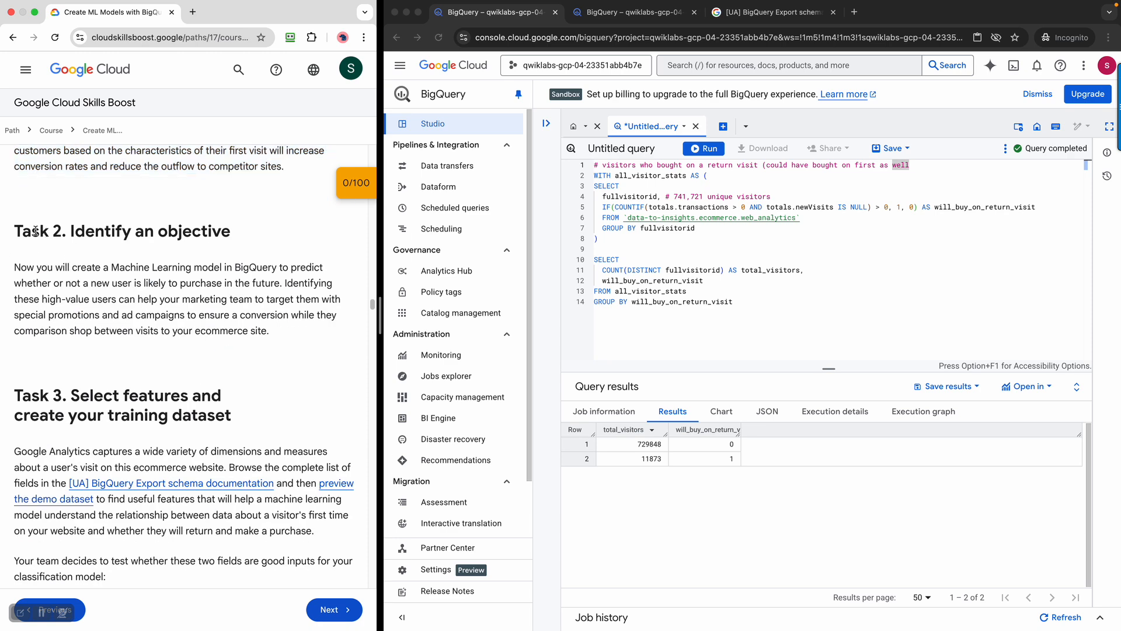
pyautogui.moveTo(25, 228); pyautogui.dragTo(50, 296)
pyautogui.click(260, 343)
pyautogui.moveTo(21, 272); pyautogui.dragTo(287, 337)
pyautogui.click(122, 311)
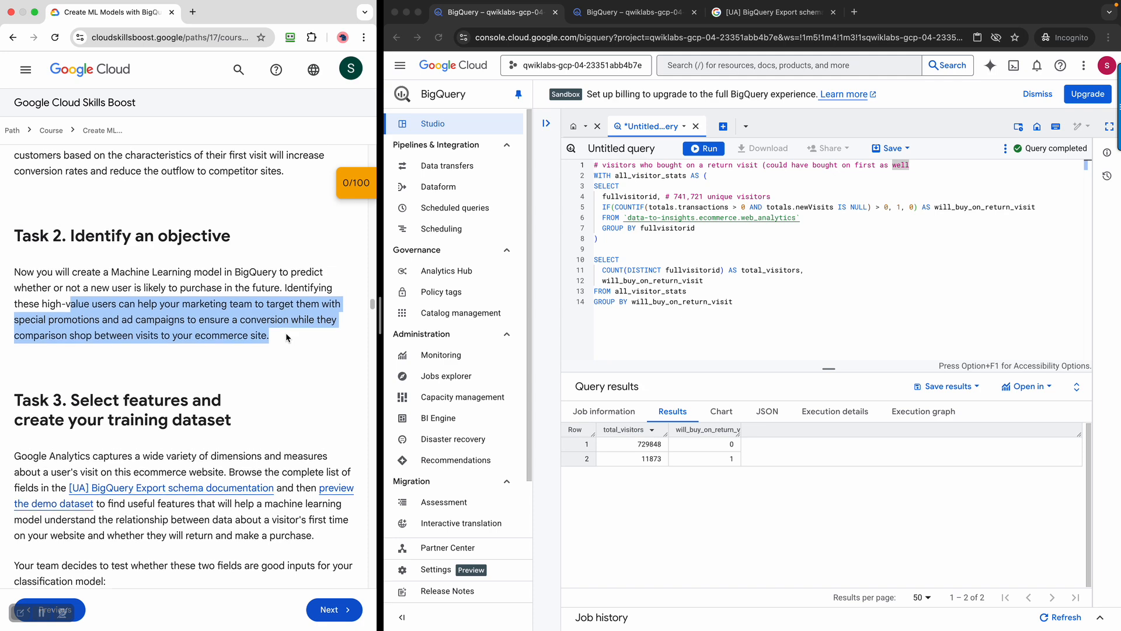
pyautogui.scroll(-2, 287, 338)
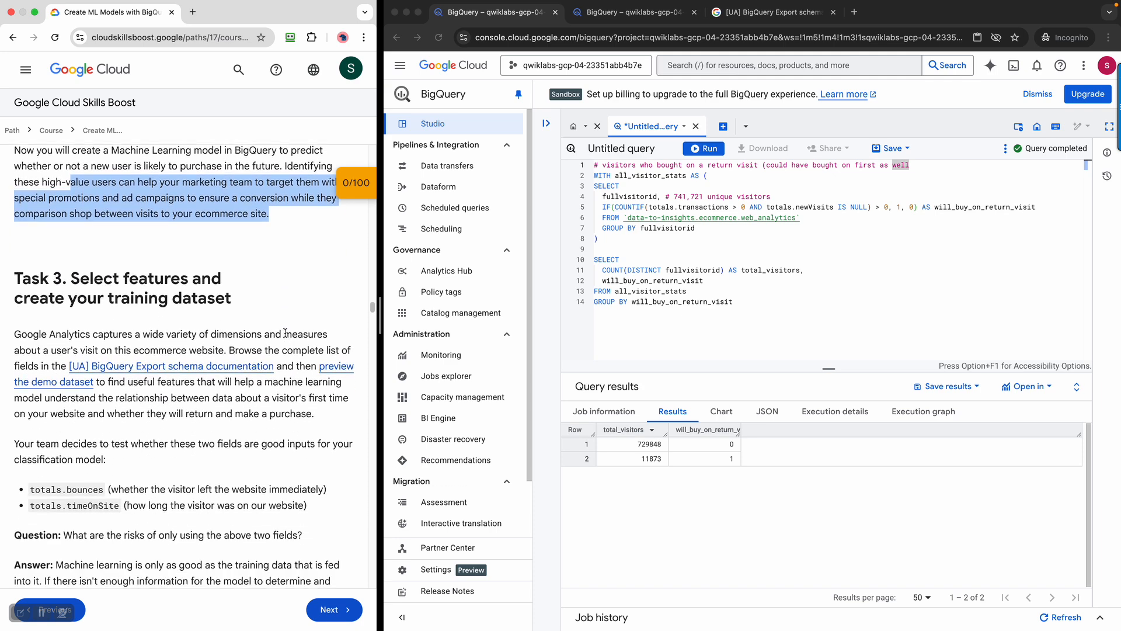
pyautogui.scroll(2, 286, 334)
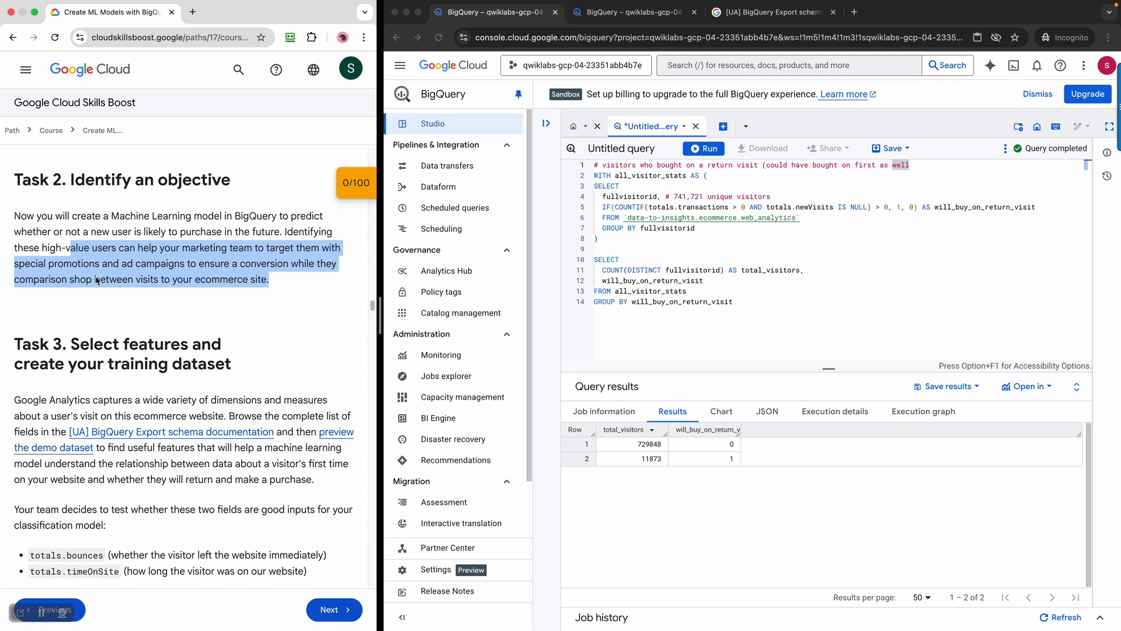
pyautogui.moveTo(88, 181); pyautogui.dragTo(208, 182)
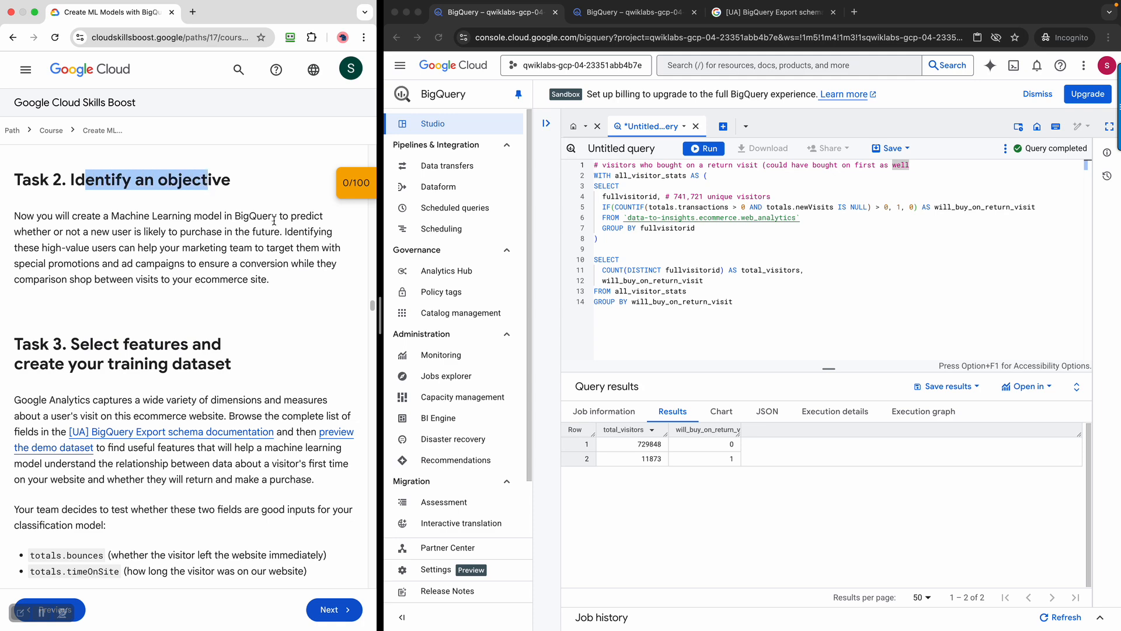
pyautogui.scroll(-20, 274, 221)
pyautogui.scroll(10, 244, 318)
pyautogui.moveTo(79, 326); pyautogui.dragTo(21, 327)
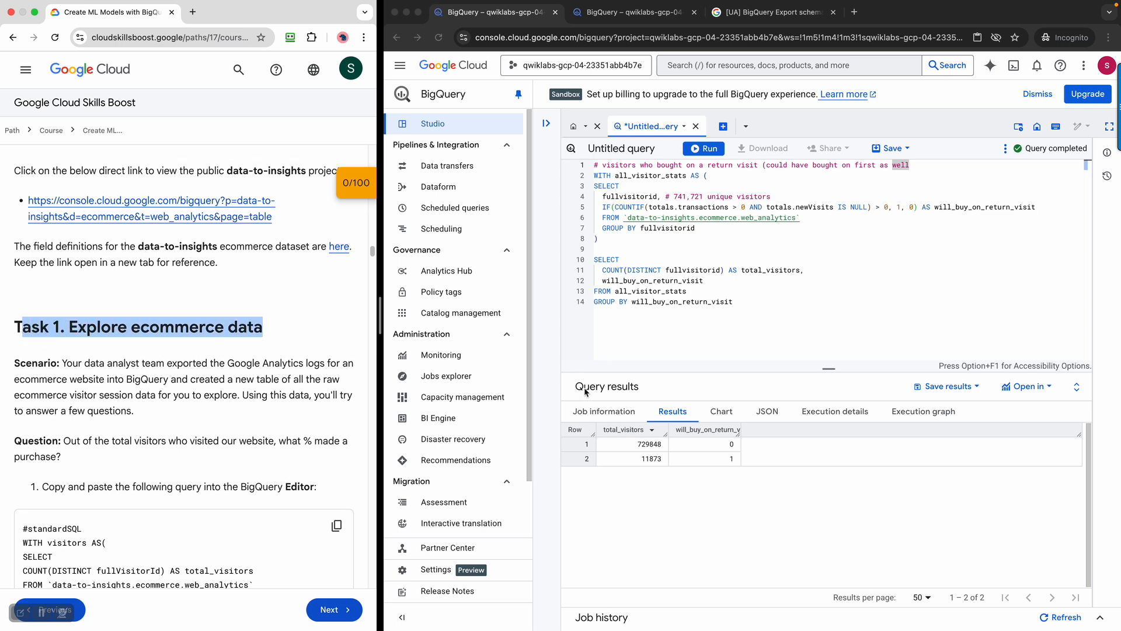
pyautogui.scroll(-10, 155, 374)
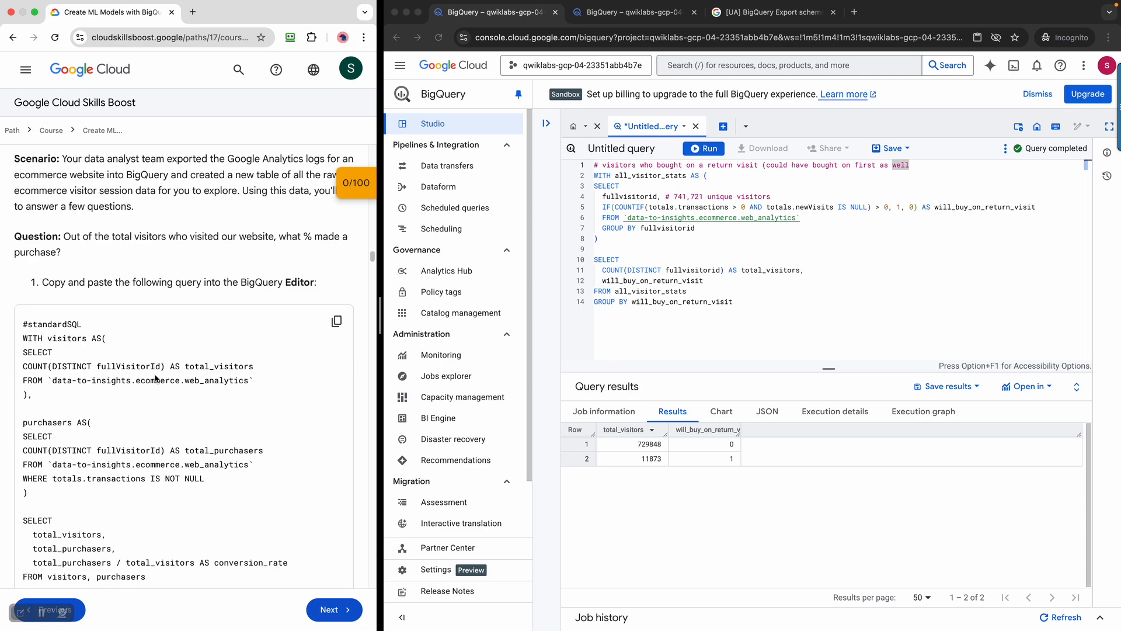
pyautogui.scroll(4, 155, 376)
pyautogui.scroll(3, 154, 377)
pyautogui.scroll(1, 155, 378)
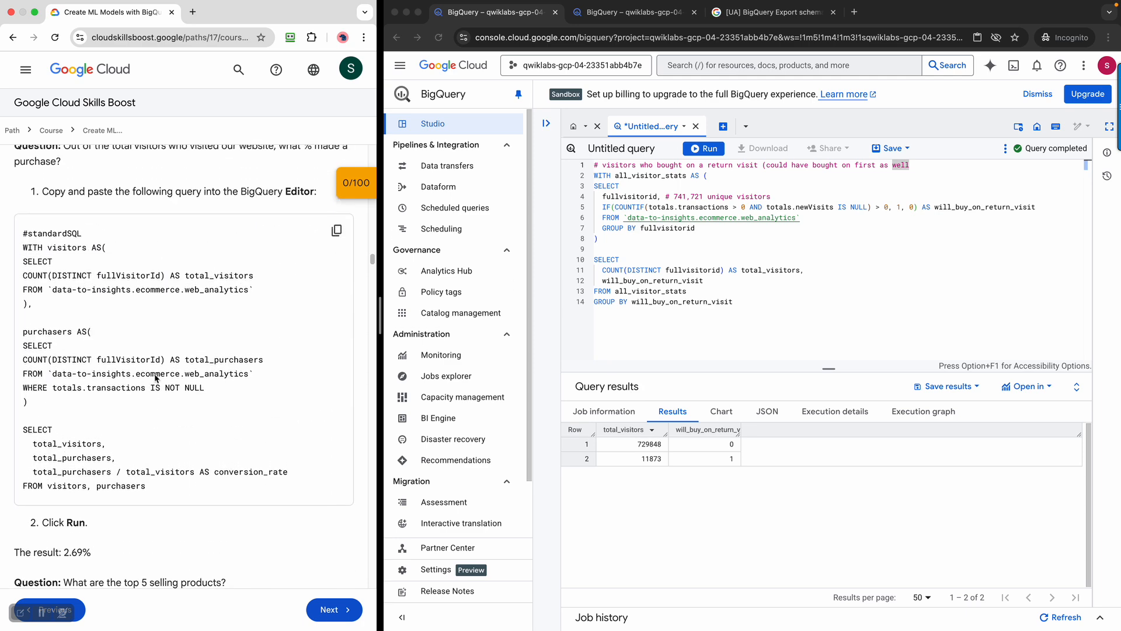
pyautogui.scroll(1, 155, 378)
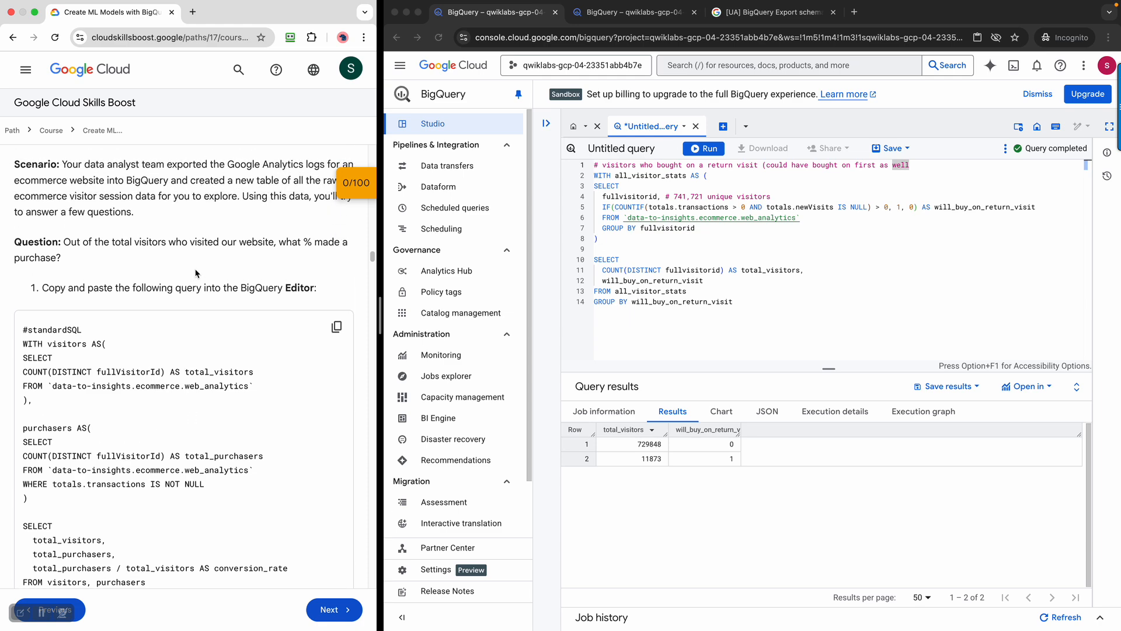
pyautogui.moveTo(82, 242); pyautogui.dragTo(152, 265)
pyautogui.scroll(-5, 195, 303)
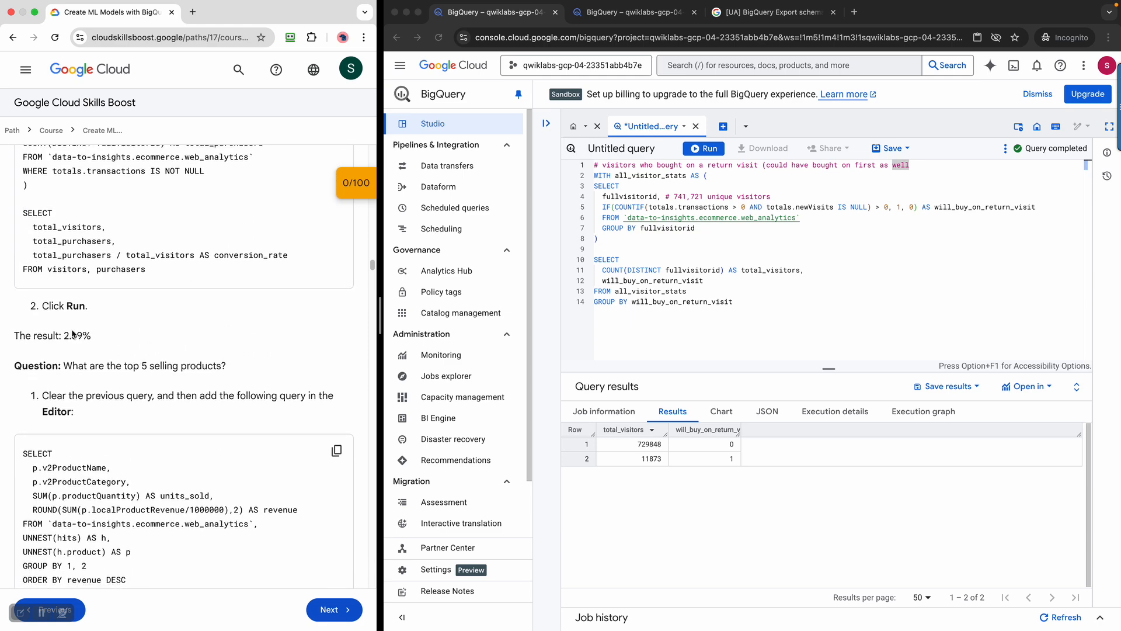
pyautogui.moveTo(69, 332); pyautogui.dragTo(92, 334)
pyautogui.scroll(-3, 230, 350)
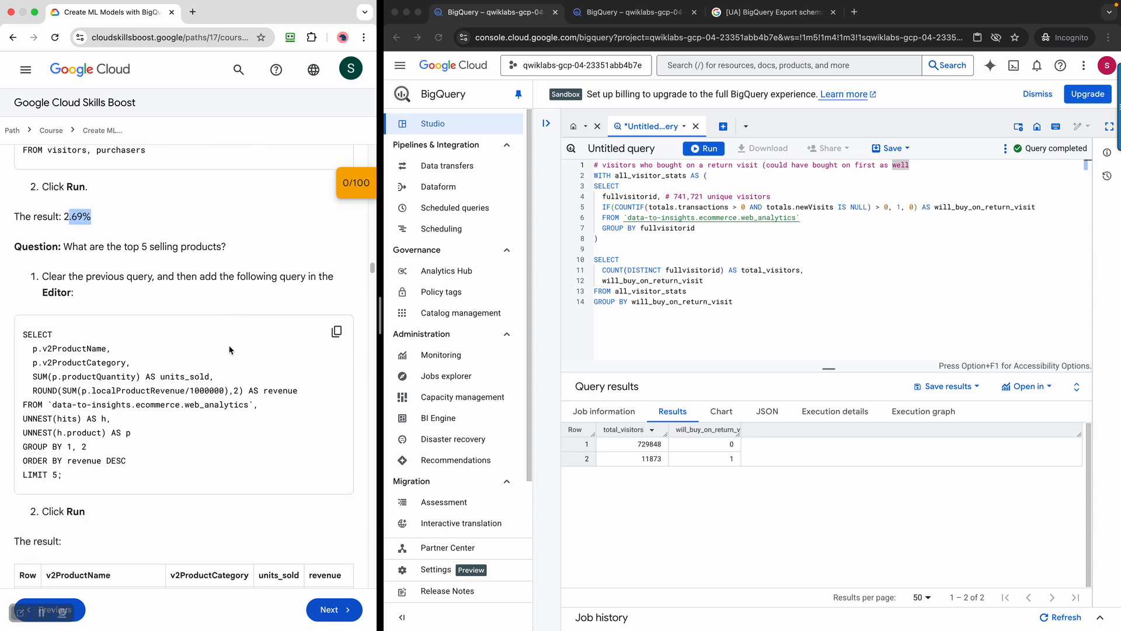
pyautogui.moveTo(141, 226); pyautogui.dragTo(228, 231)
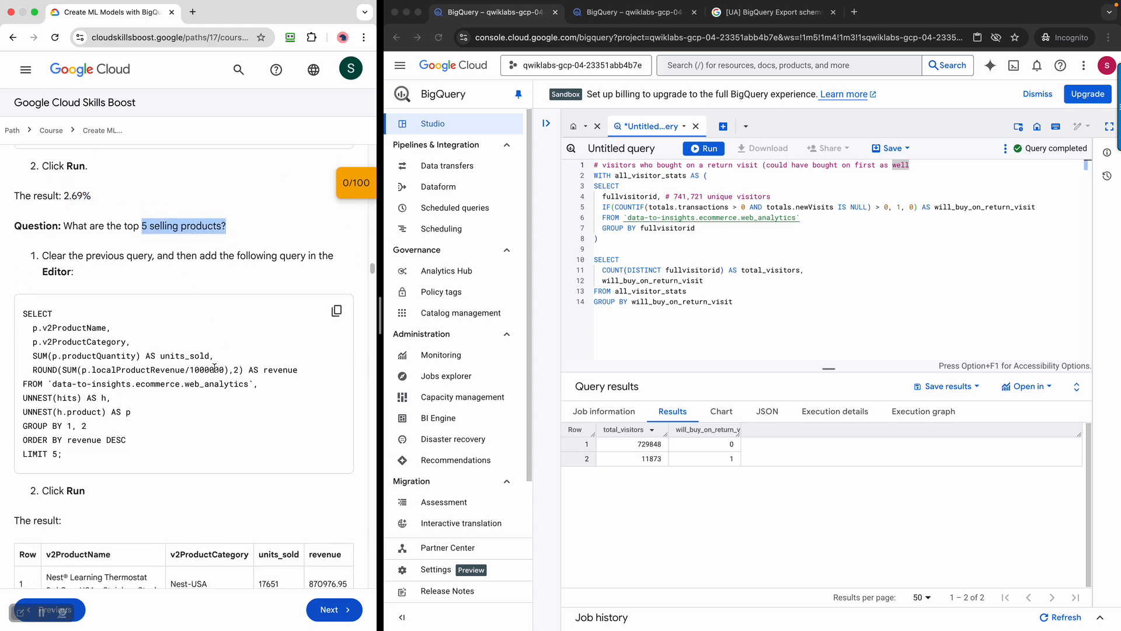
pyautogui.scroll(-6, 214, 366)
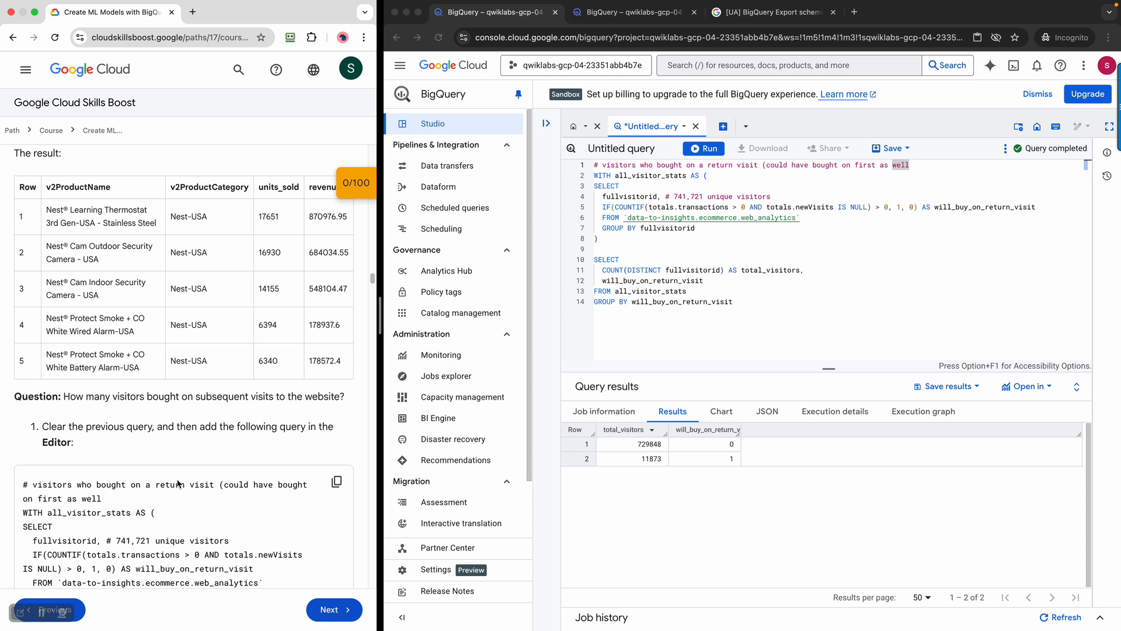
pyautogui.scroll(-3, 177, 483)
pyautogui.scroll(-5, 176, 481)
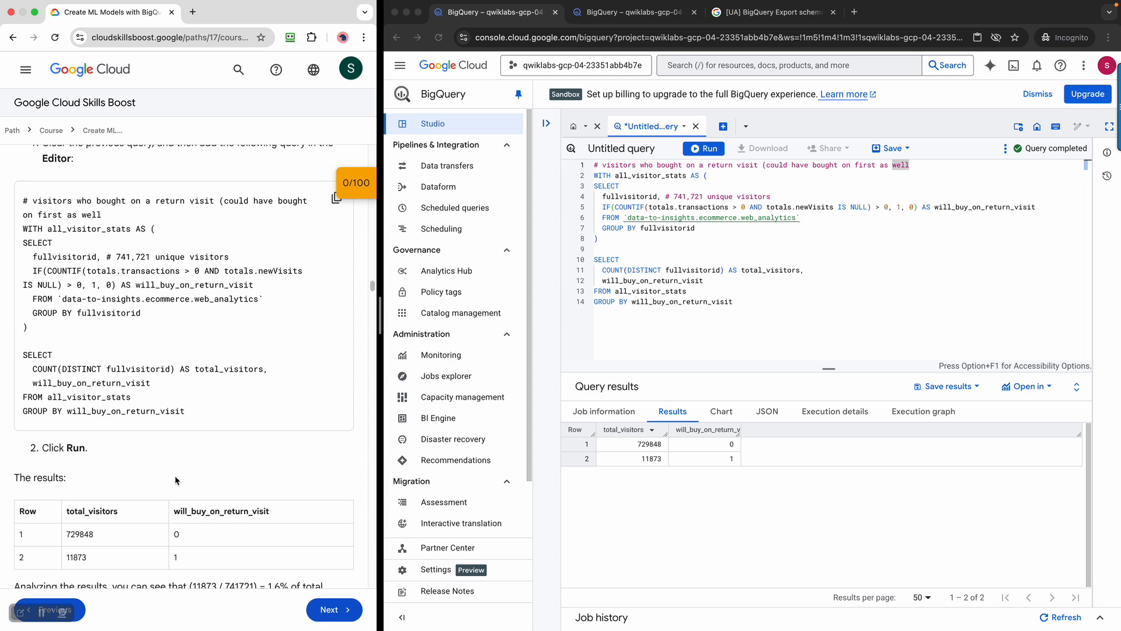
pyautogui.moveTo(173, 465); pyautogui.dragTo(246, 468)
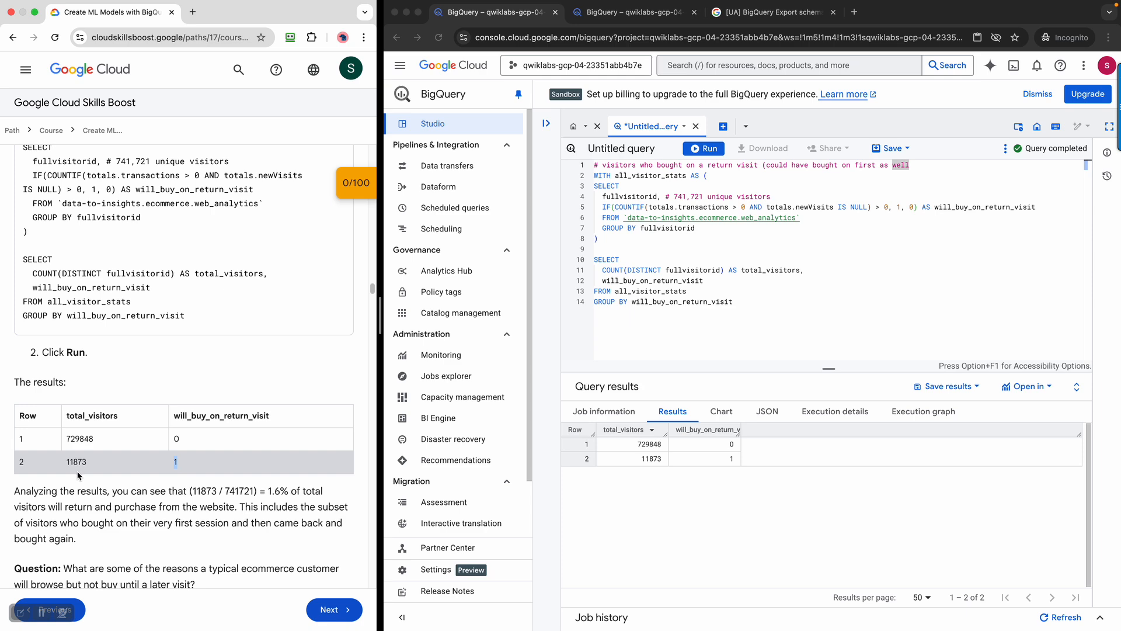
pyautogui.scroll(-3, 209, 475)
pyautogui.scroll(-5, 207, 473)
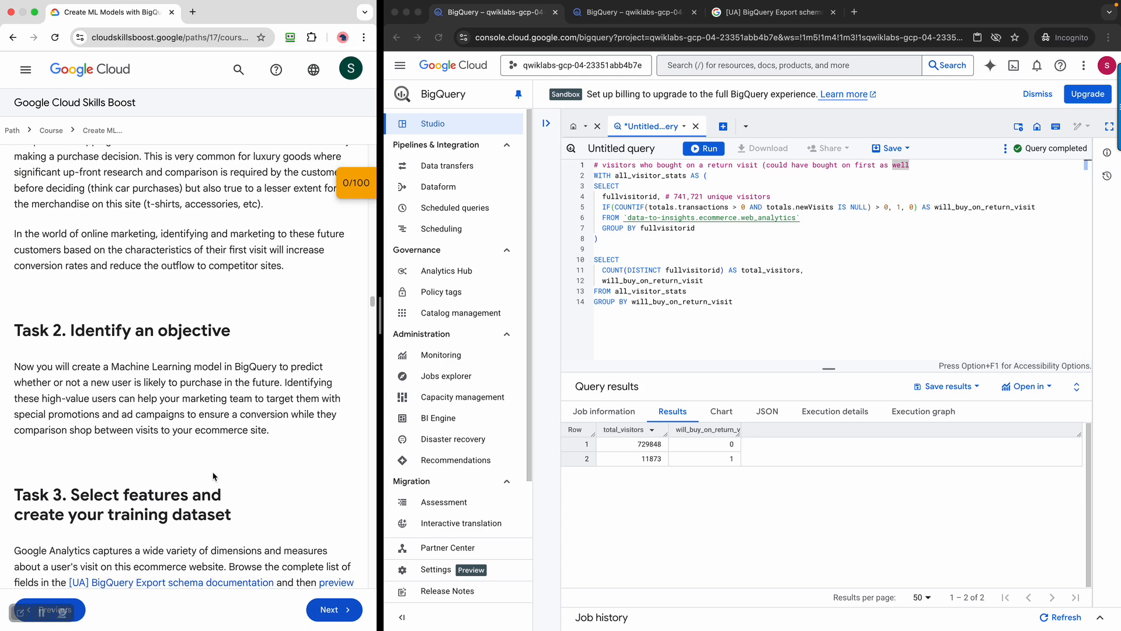
pyautogui.scroll(-1, 214, 477)
pyautogui.moveTo(24, 359)
pyautogui.mouseDown()
pyautogui.moveTo(163, 373)
pyautogui.moveTo(257, 453)
pyautogui.moveTo(307, 433)
pyautogui.moveTo(79, 418)
pyautogui.moveTo(1, 362)
pyautogui.mouseUp()
pyautogui.scroll(-5, 189, 438)
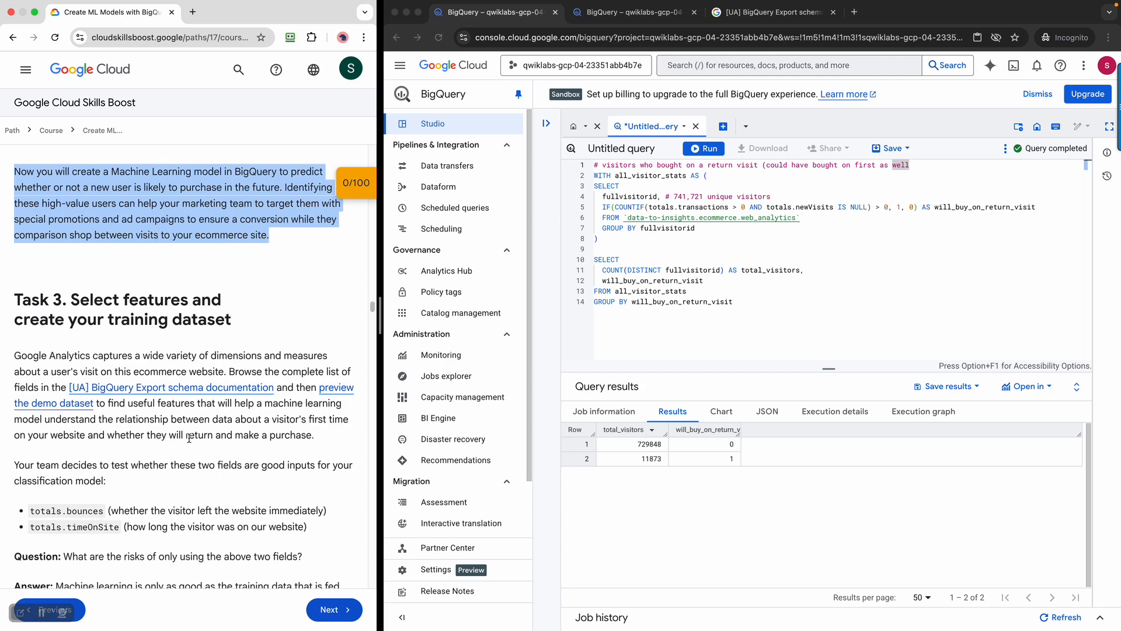
pyautogui.scroll(-1, 184, 439)
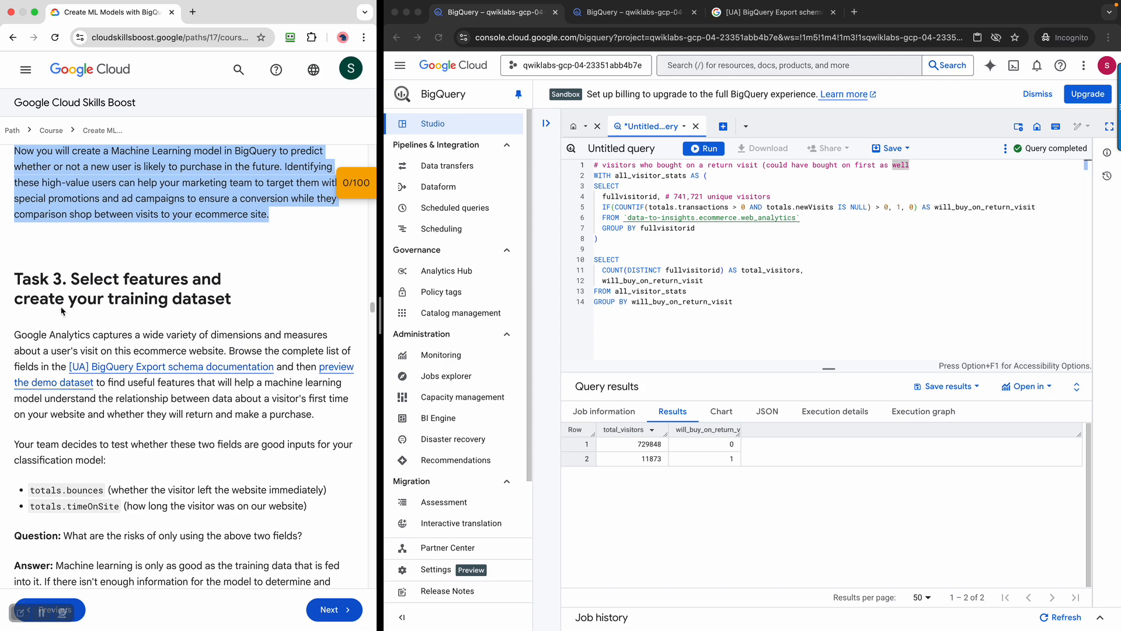
pyautogui.moveTo(80, 281); pyautogui.dragTo(245, 304)
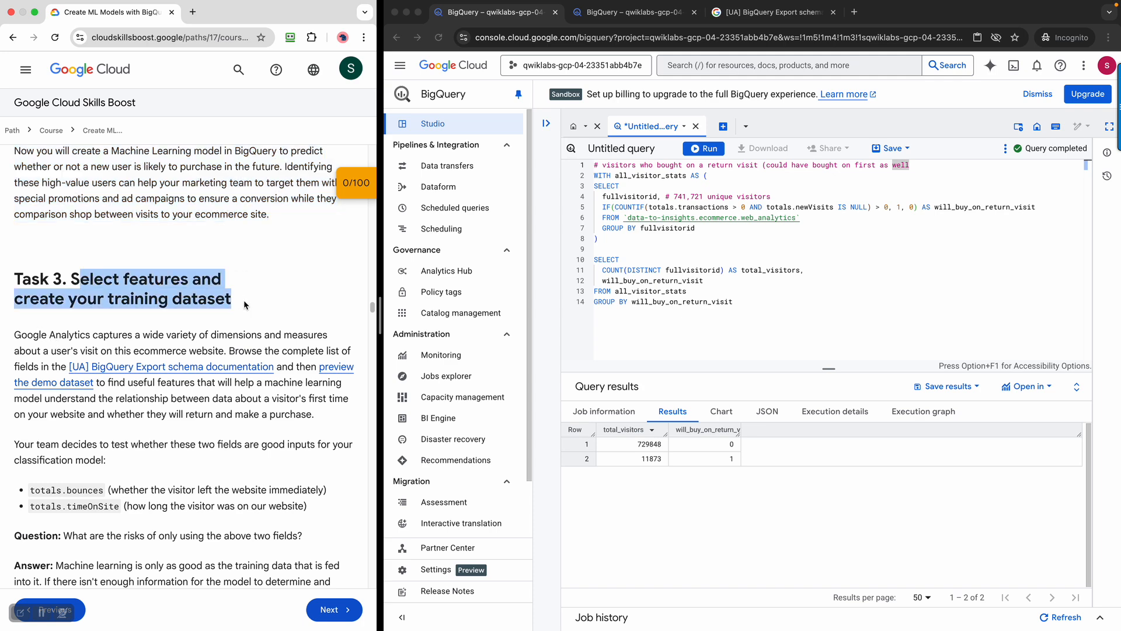
pyautogui.click(278, 308)
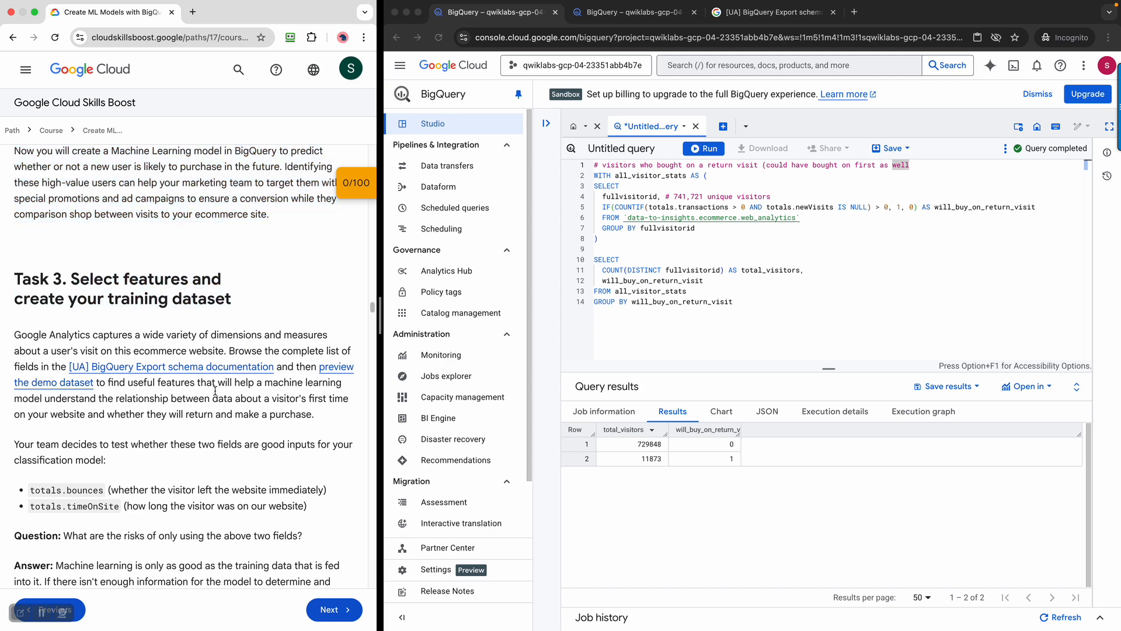
# Open the [UA] BigQuery Export schema [Legacy] article in incognito and close the duplicate tab
pyautogui.rightClick(190, 368)
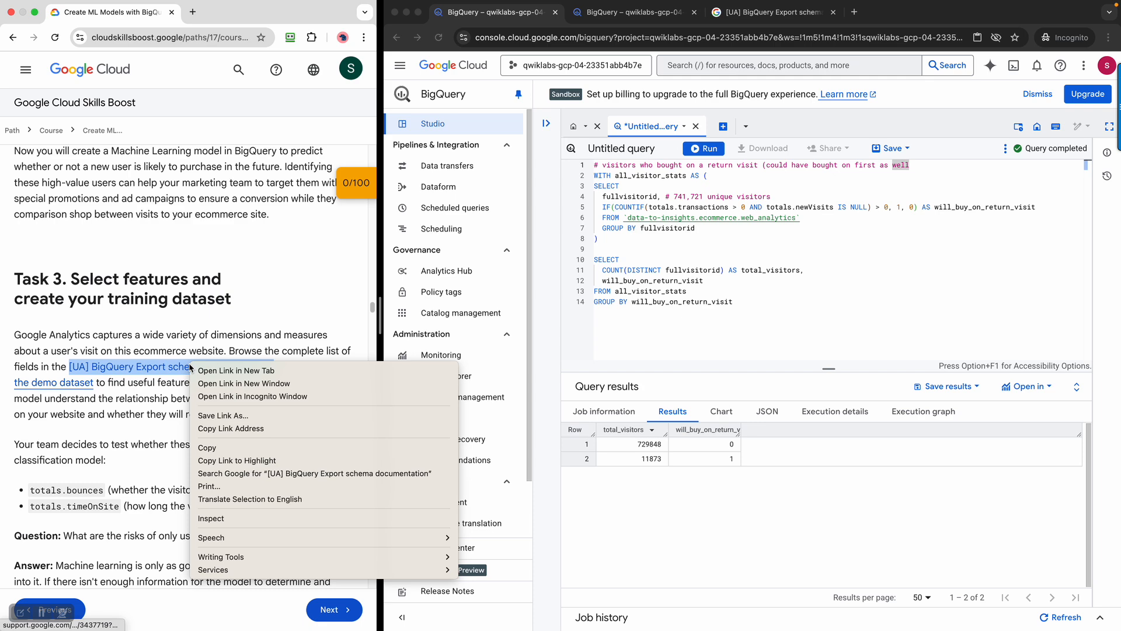
pyautogui.click(280, 395)
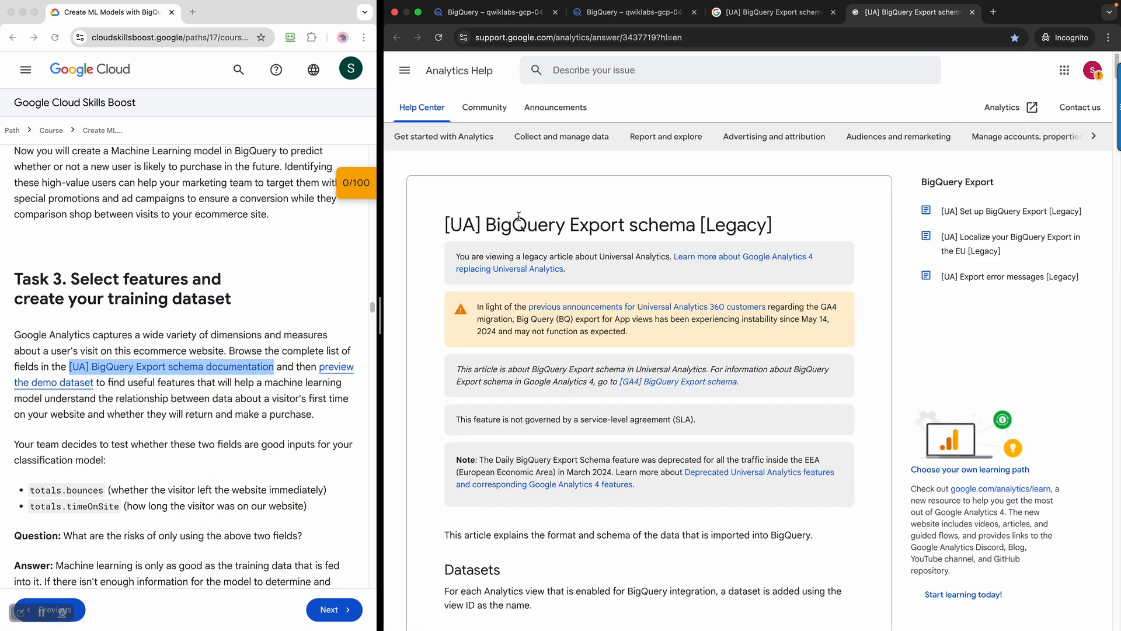
pyautogui.moveTo(518, 217); pyautogui.dragTo(645, 225)
pyautogui.click(753, 19)
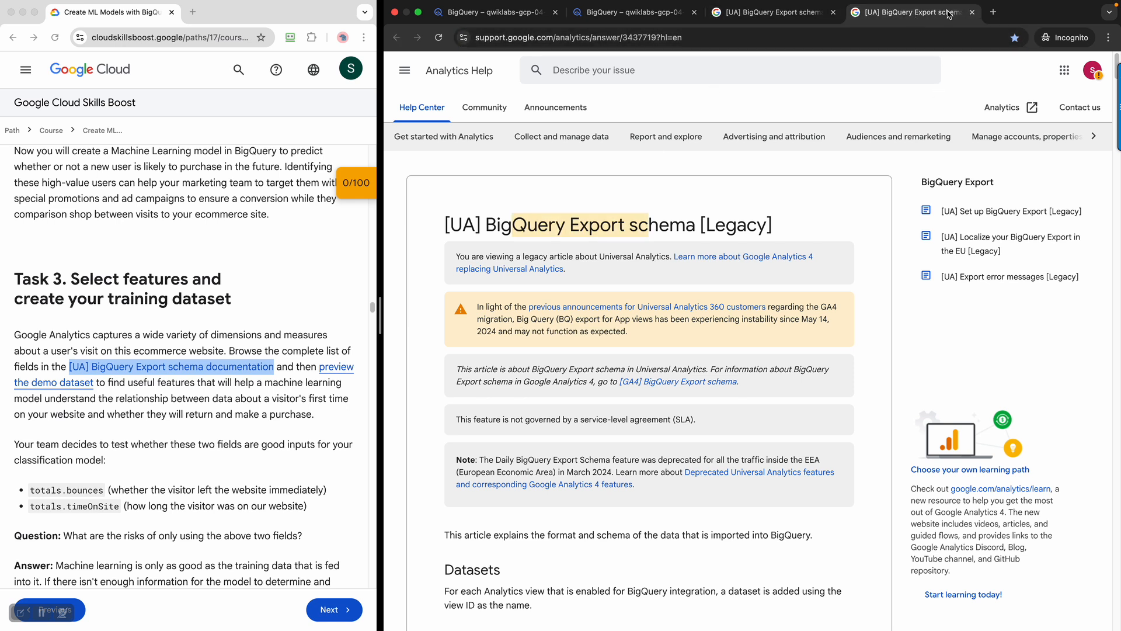
pyautogui.click(971, 13)
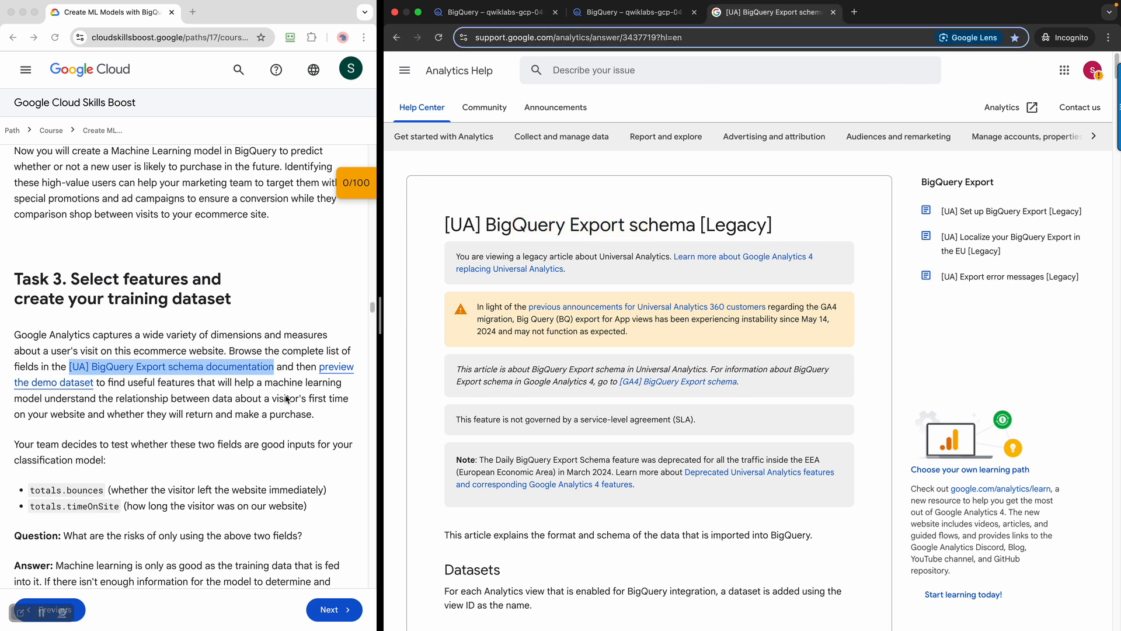
# Preview the demo dataset in incognito, close it, and return to the BigQuery tab with the return-visit results
pyautogui.rightClick(326, 371)
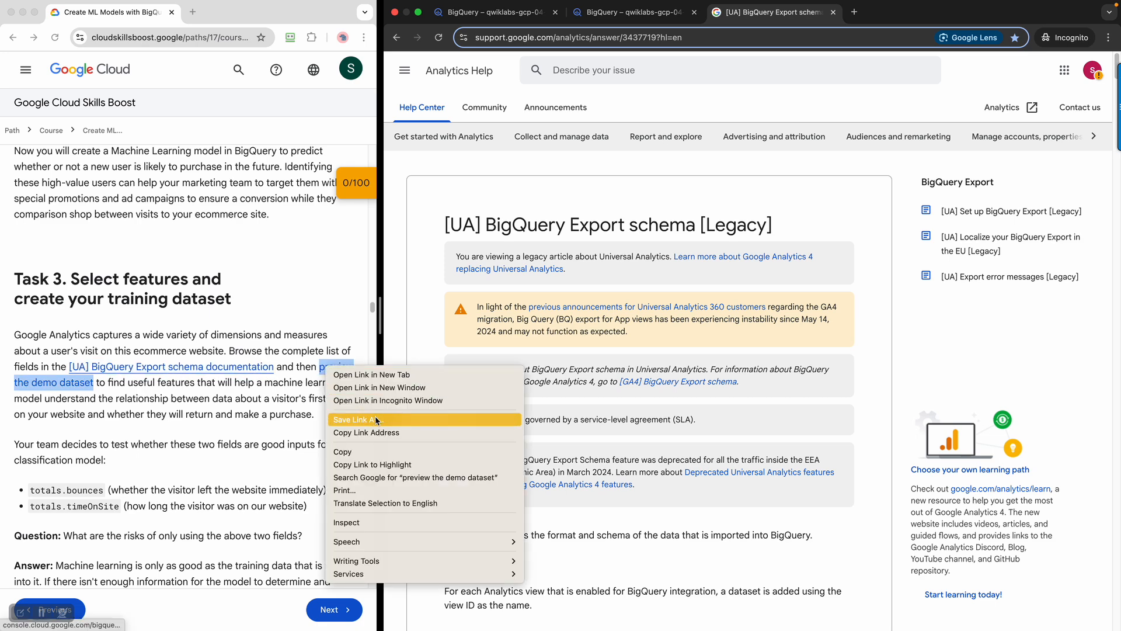
pyautogui.click(438, 398)
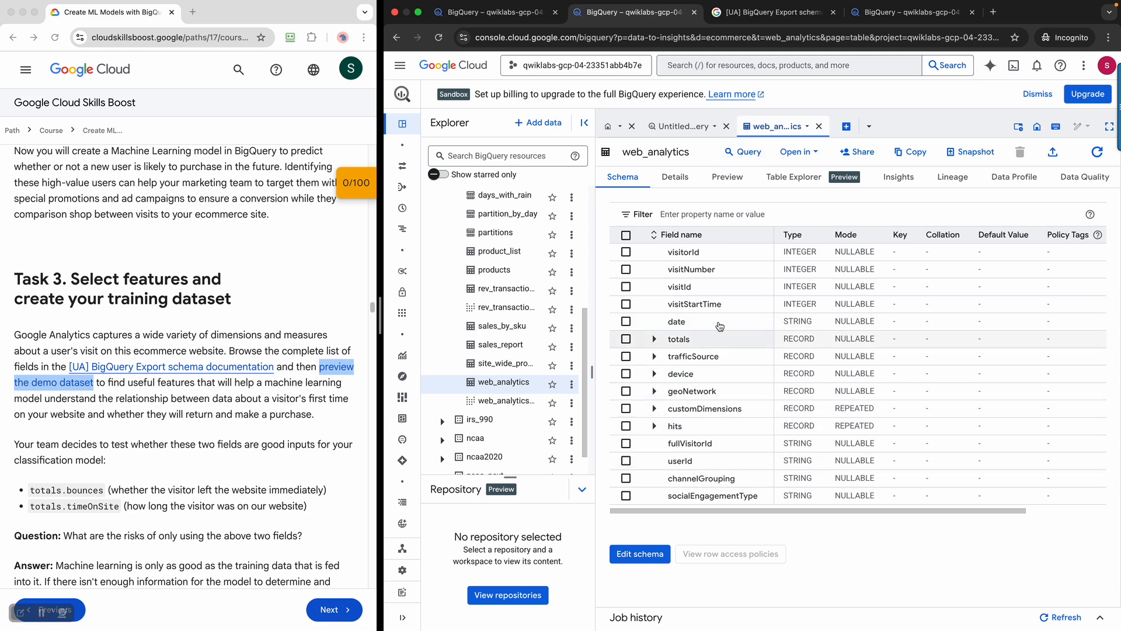
pyautogui.click(972, 12)
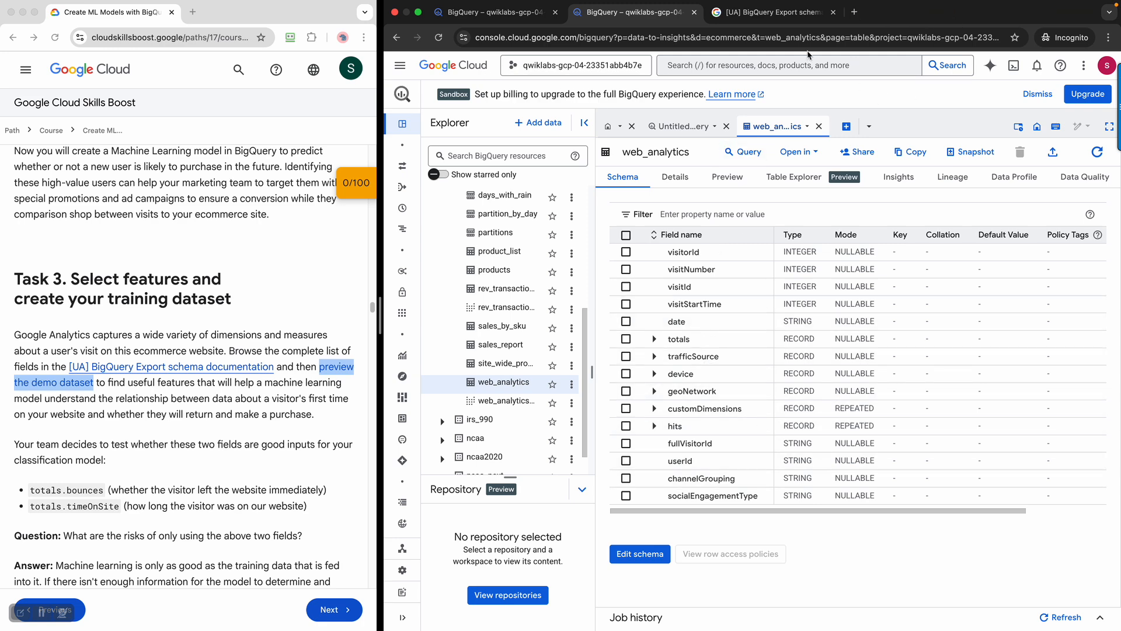
pyautogui.click(765, 18)
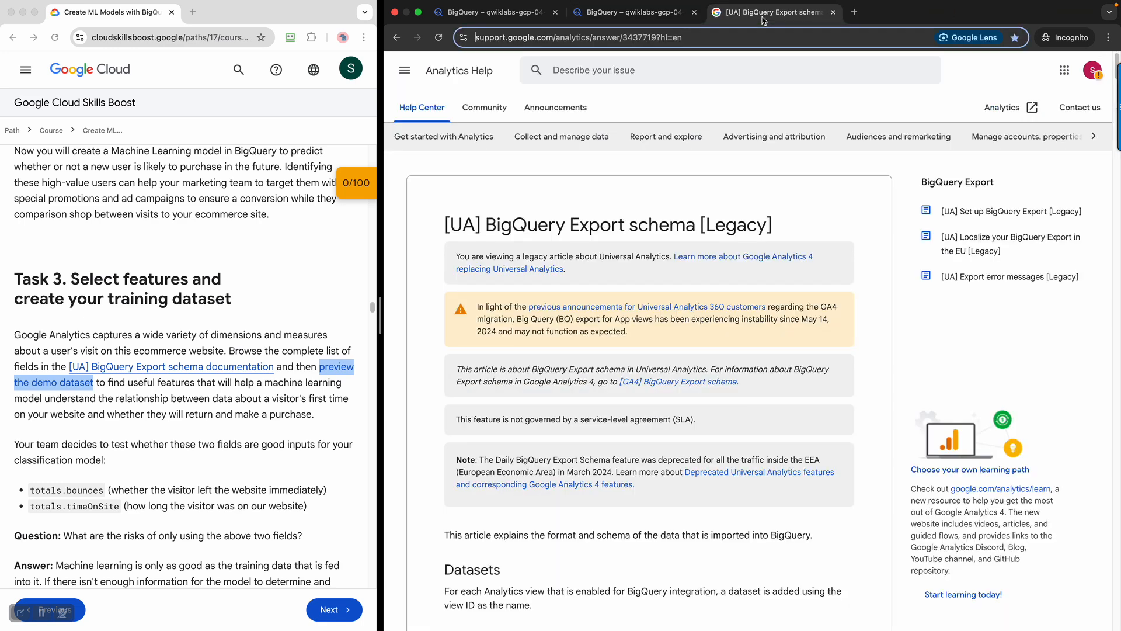
pyautogui.click(647, 17)
pyautogui.click(518, 14)
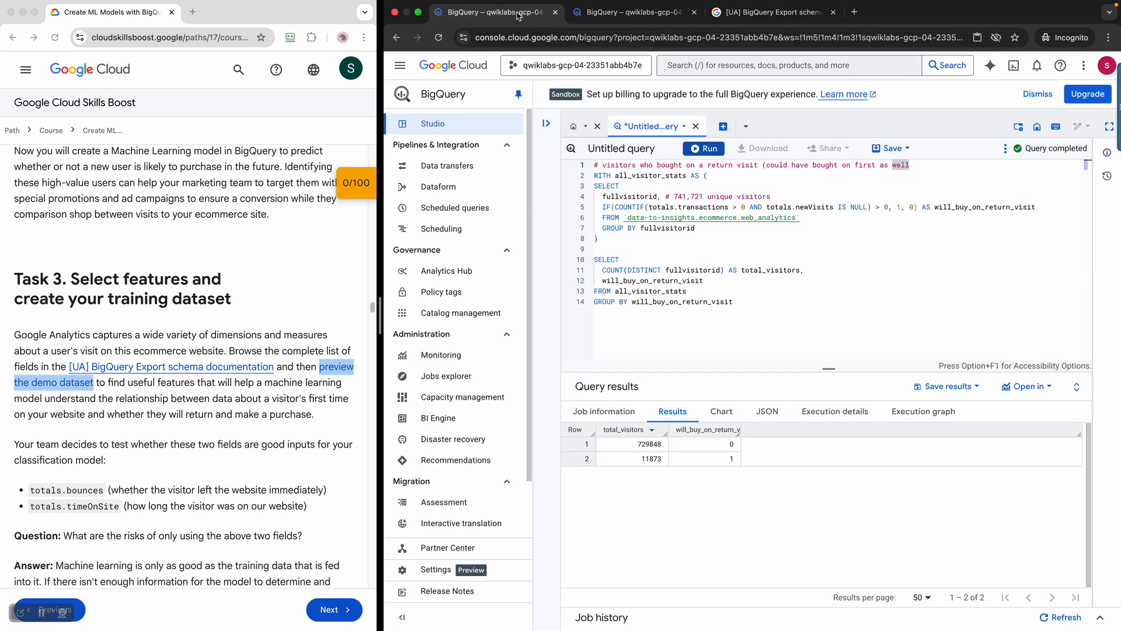
# Copy the lesson's bounces and time_on_site feature query and return to the BigQuery editor
pyautogui.click(222, 443)
pyautogui.scroll(-3, 216, 432)
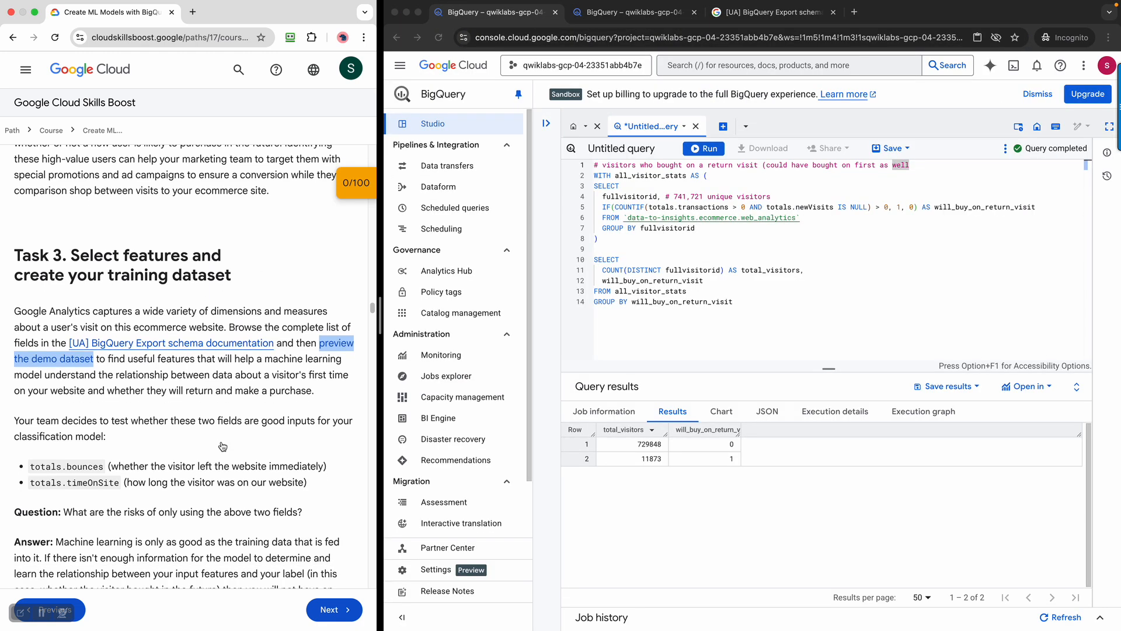
pyautogui.scroll(-10, 212, 426)
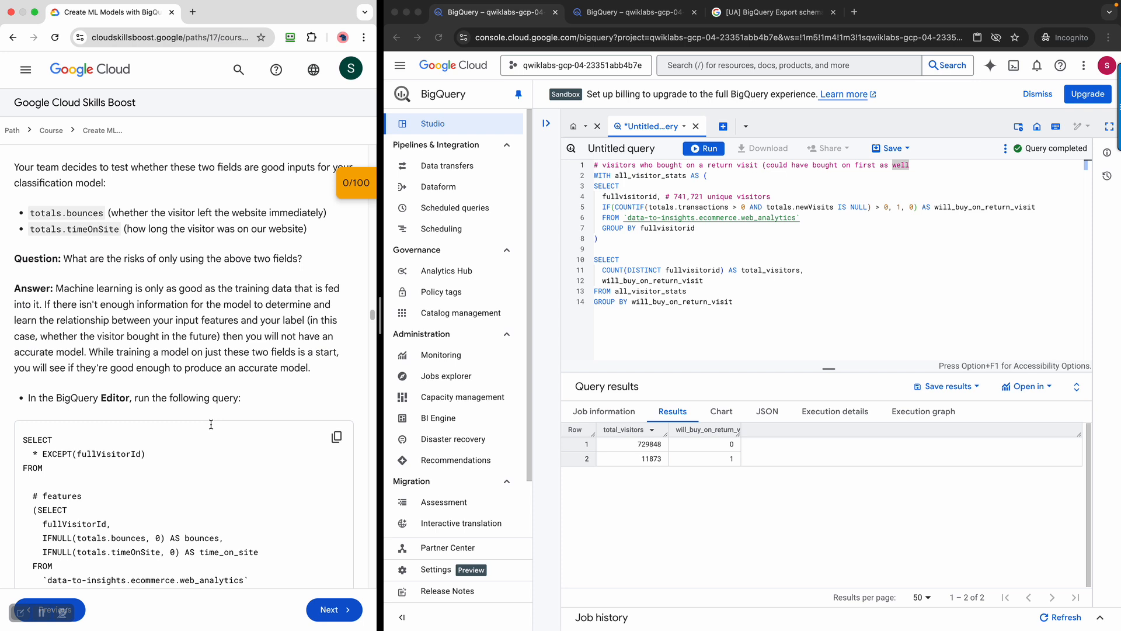
pyautogui.moveTo(17, 245); pyautogui.dragTo(264, 271)
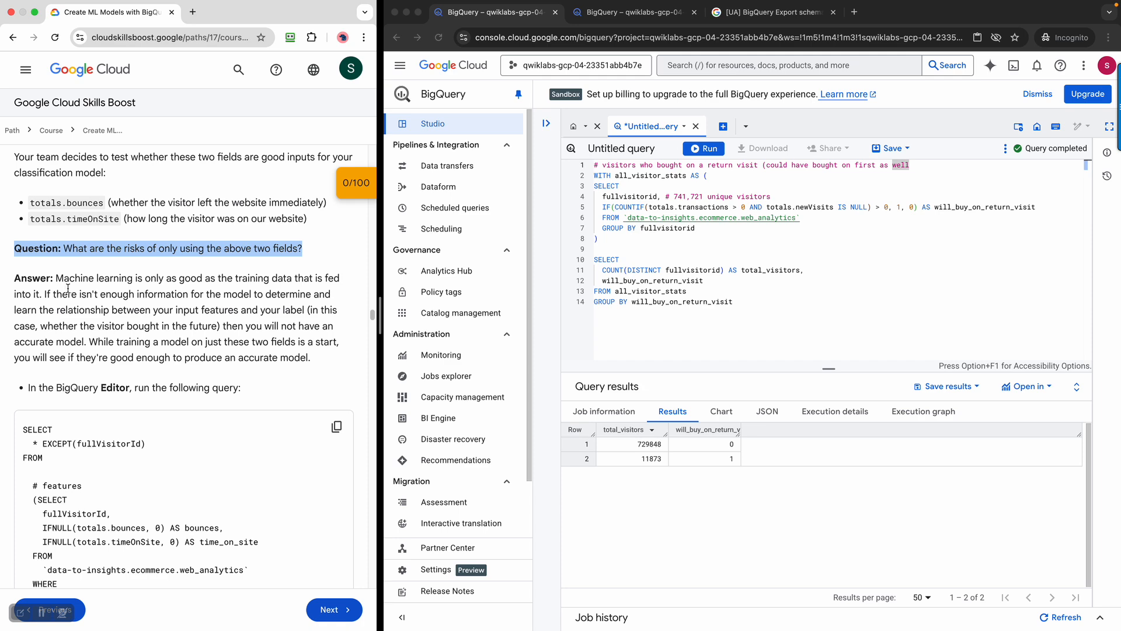
pyautogui.moveTo(60, 278); pyautogui.dragTo(324, 359)
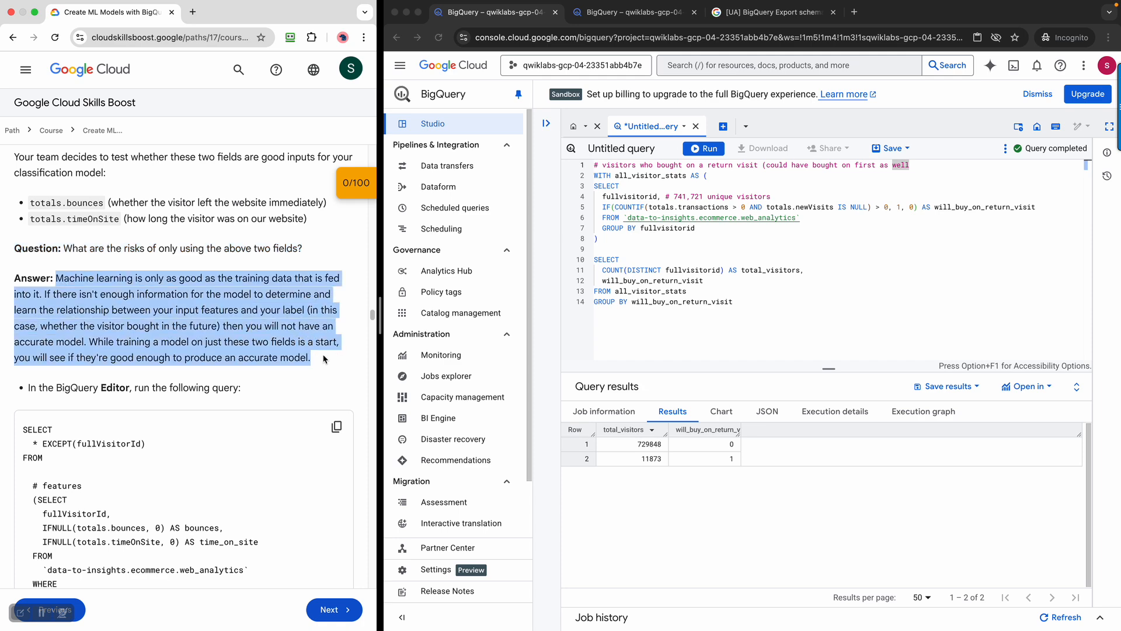
pyautogui.scroll(-7, 324, 359)
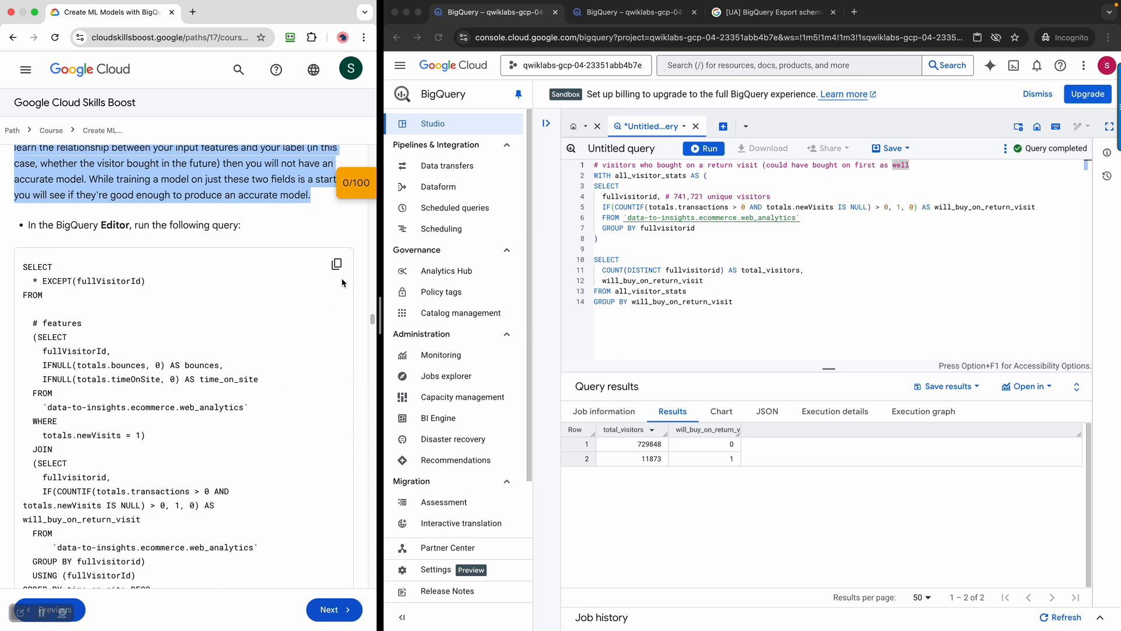
pyautogui.click(336, 263)
pyautogui.click(809, 307)
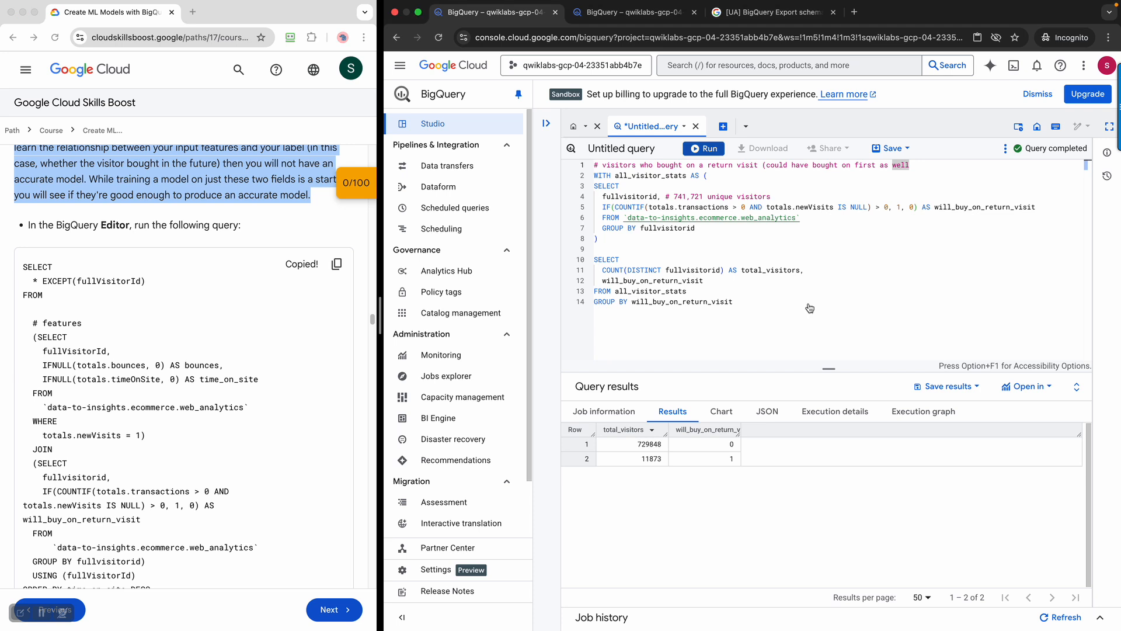
pyautogui.click(814, 305)
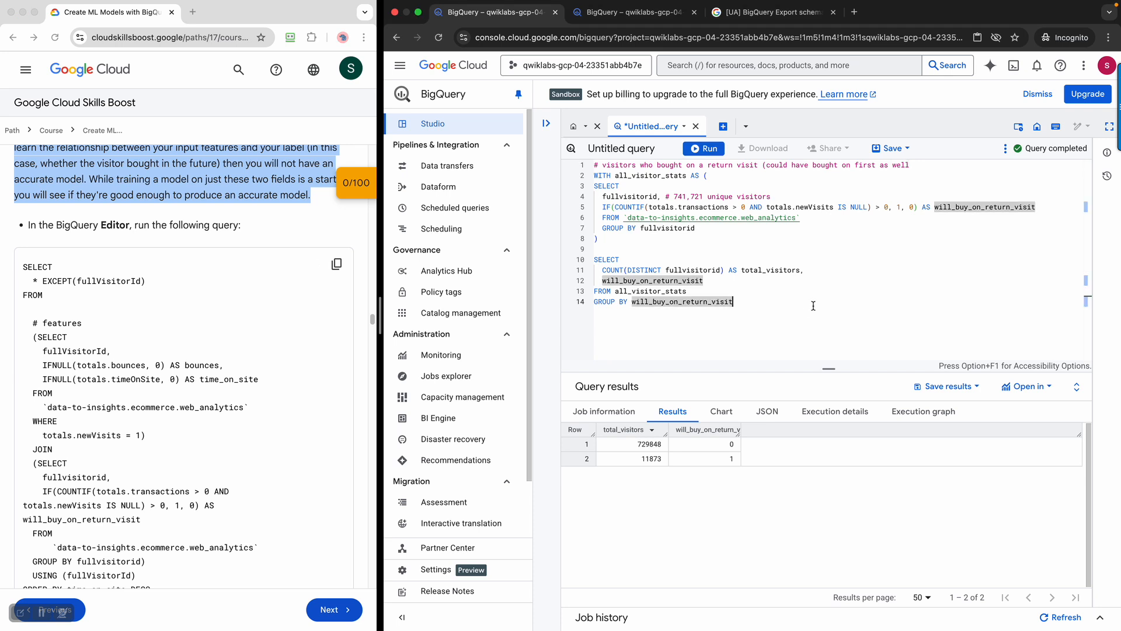
# Replace the editor contents with the feature query and run it, returning 10 rows led by time_on_site 15047
pyautogui.press('super+a')
pyautogui.press('super+v')
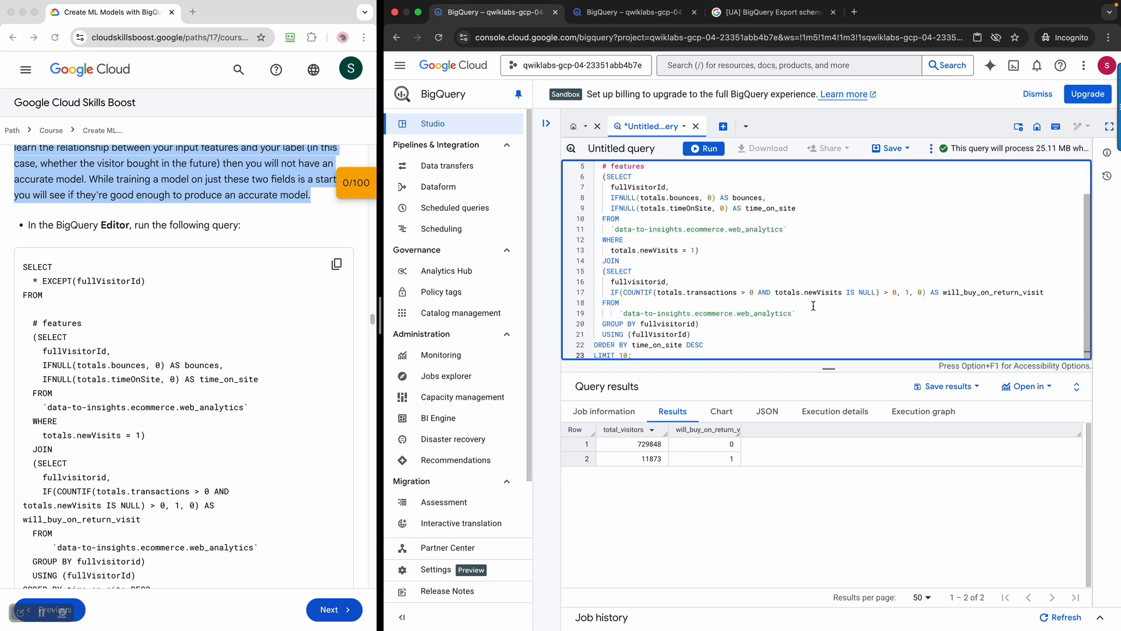
pyautogui.scroll(-2, 813, 305)
pyautogui.scroll(-1, 199, 405)
pyautogui.scroll(-2, 199, 405)
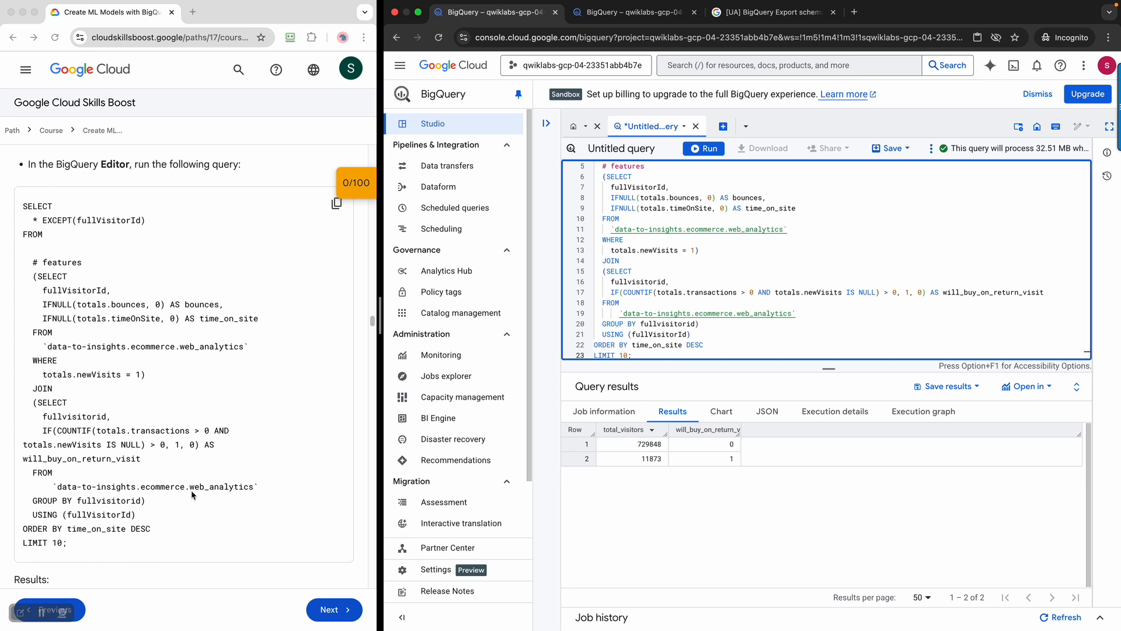
pyautogui.click(709, 150)
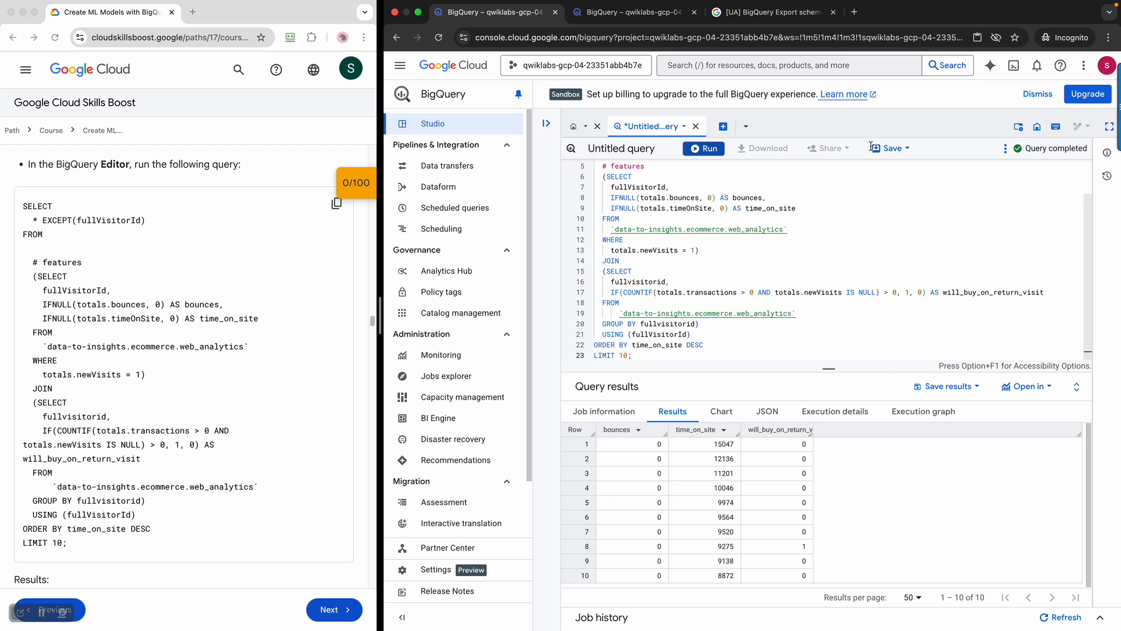
pyautogui.scroll(-5, 140, 390)
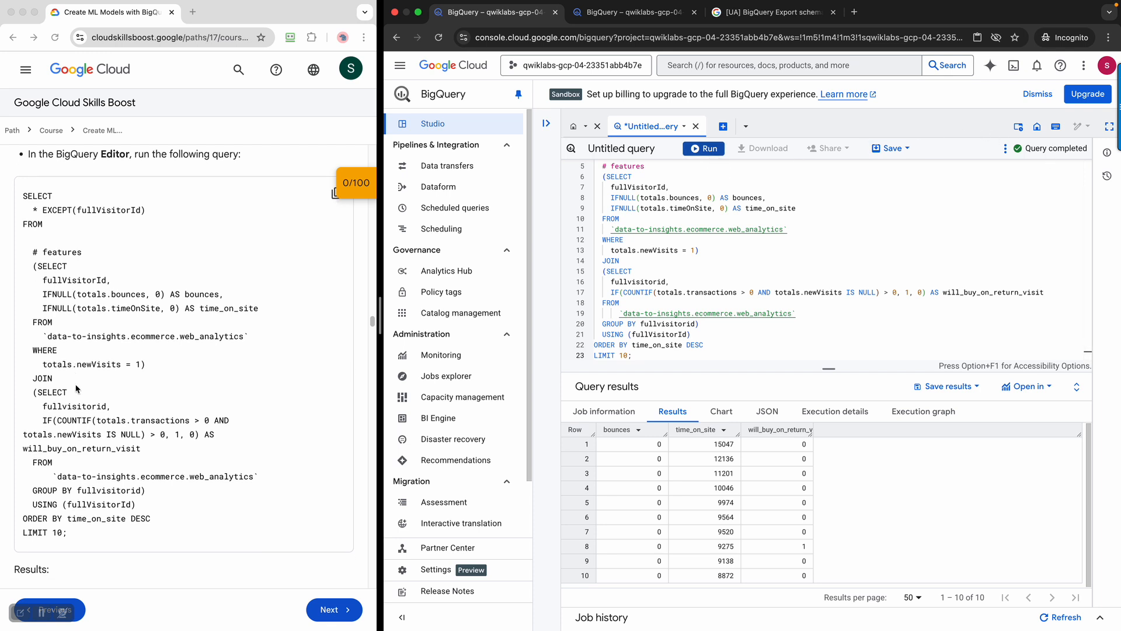
pyautogui.scroll(-4, 140, 390)
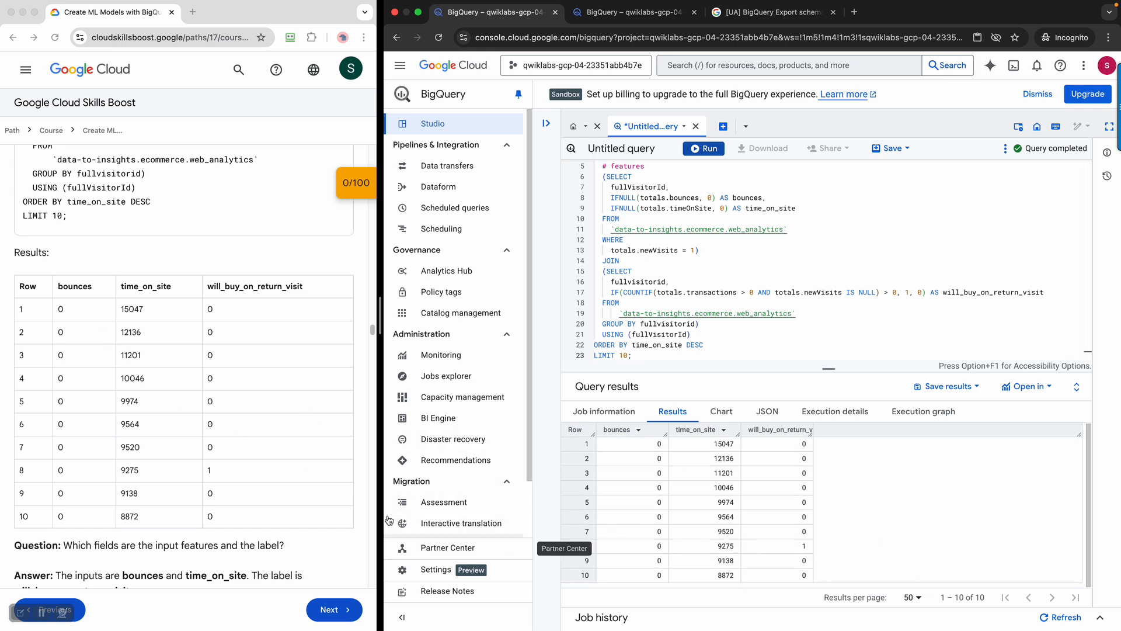
pyautogui.scroll(-3, 172, 439)
pyautogui.scroll(-3, 173, 439)
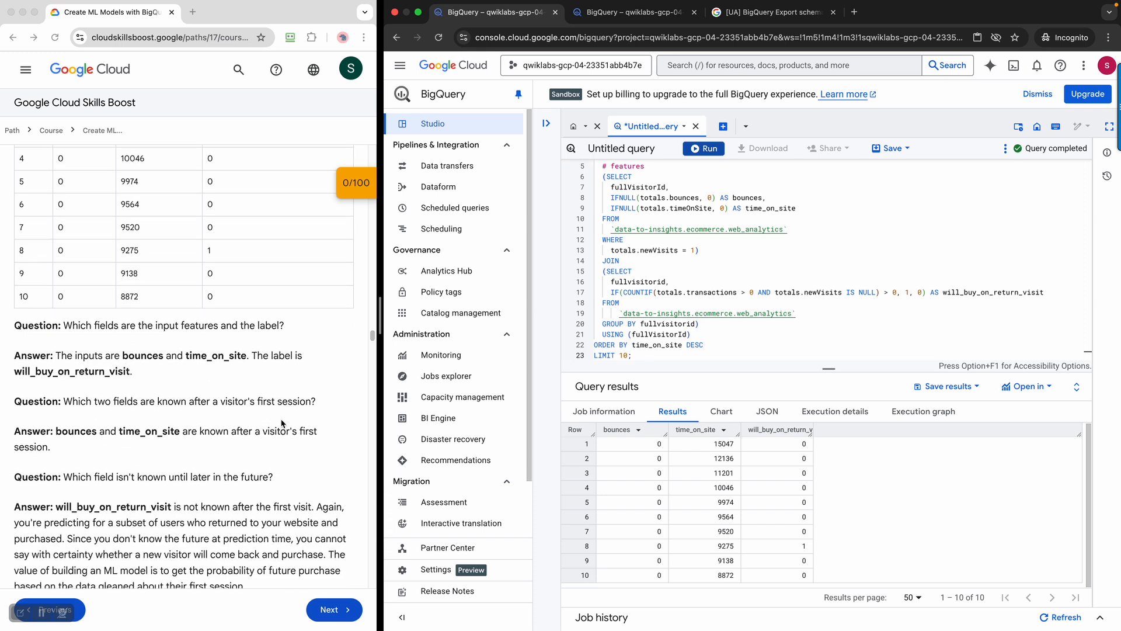
pyautogui.scroll(-3, 282, 423)
pyautogui.click(33, 311)
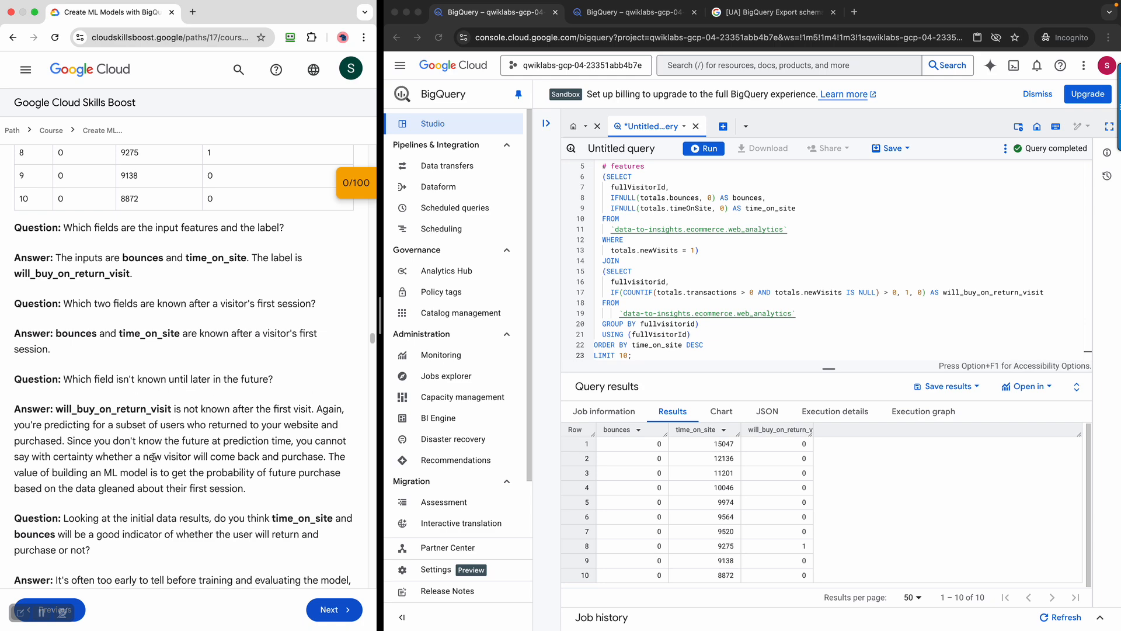
pyautogui.scroll(-1, 151, 459)
pyautogui.moveTo(18, 344); pyautogui.dragTo(278, 463)
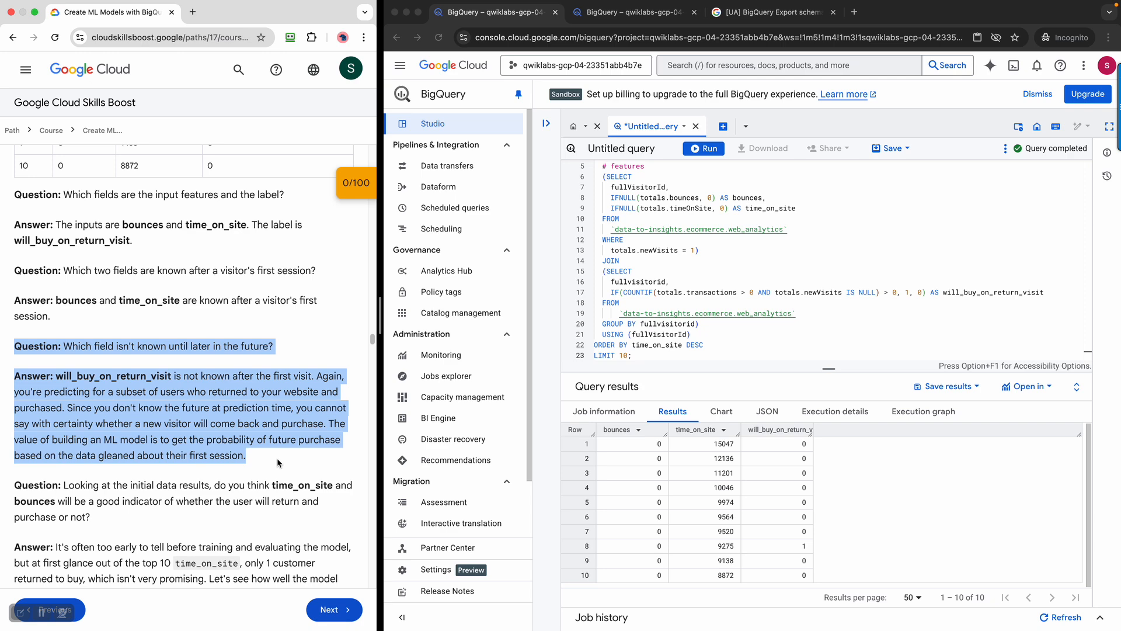
pyautogui.scroll(-4, 278, 463)
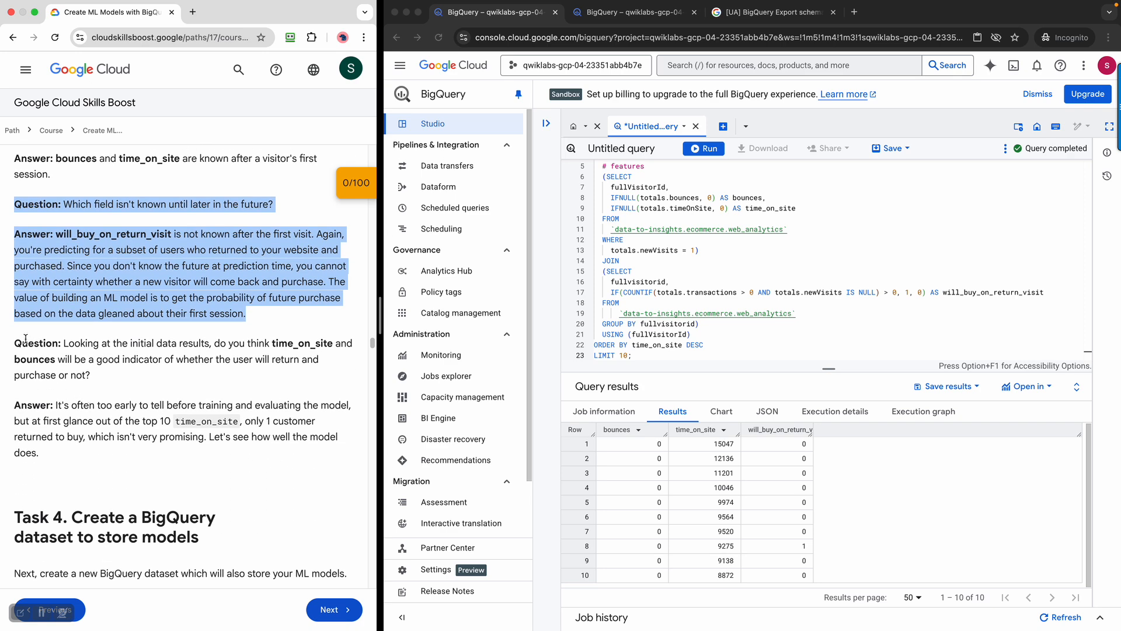
pyautogui.moveTo(14, 340); pyautogui.dragTo(165, 457)
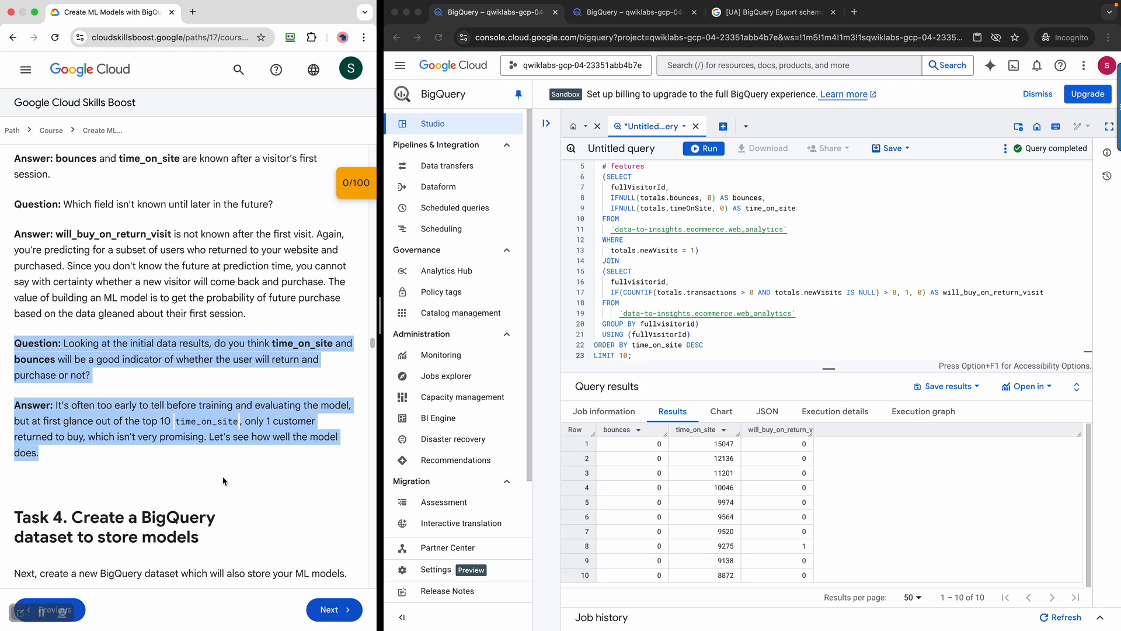
pyautogui.scroll(-2, 223, 481)
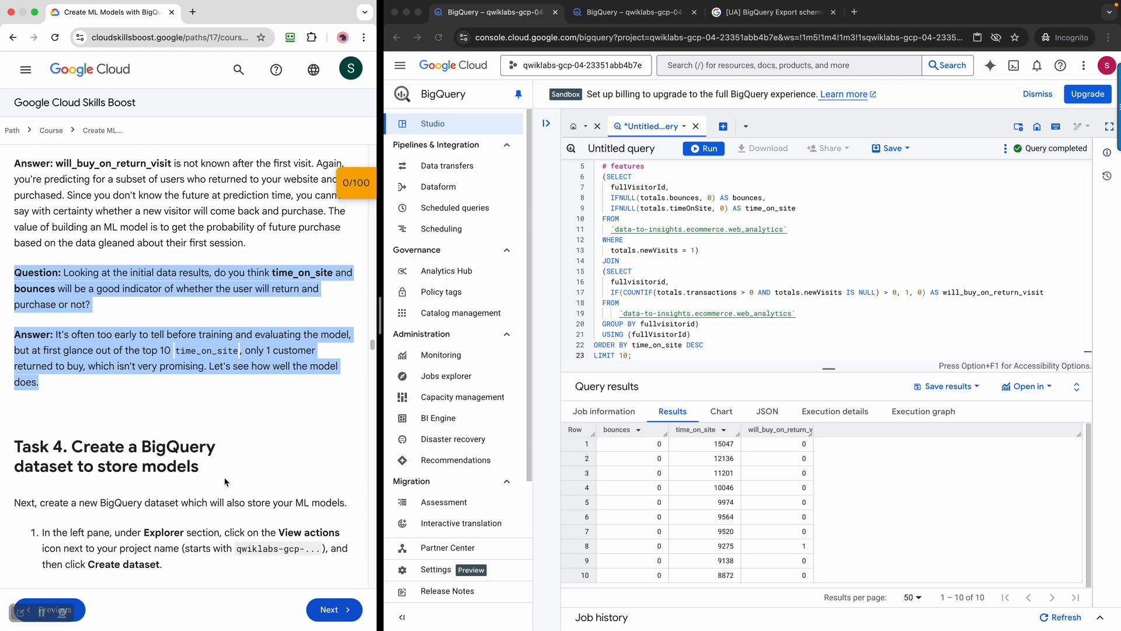
pyautogui.scroll(-1, 222, 480)
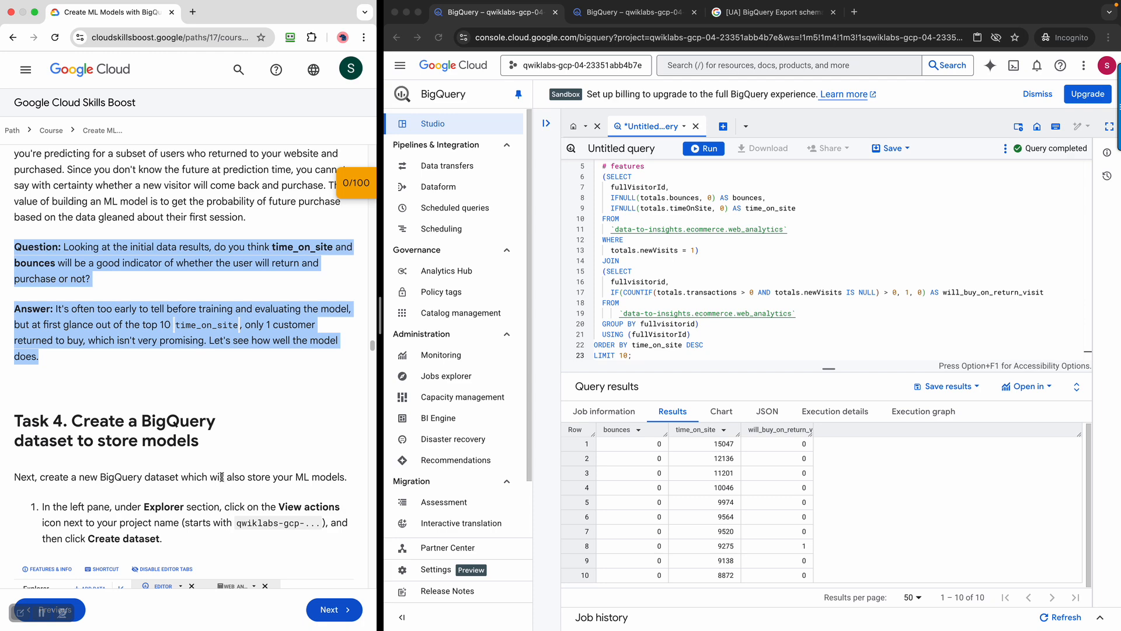
pyautogui.scroll(-1, 265, 454)
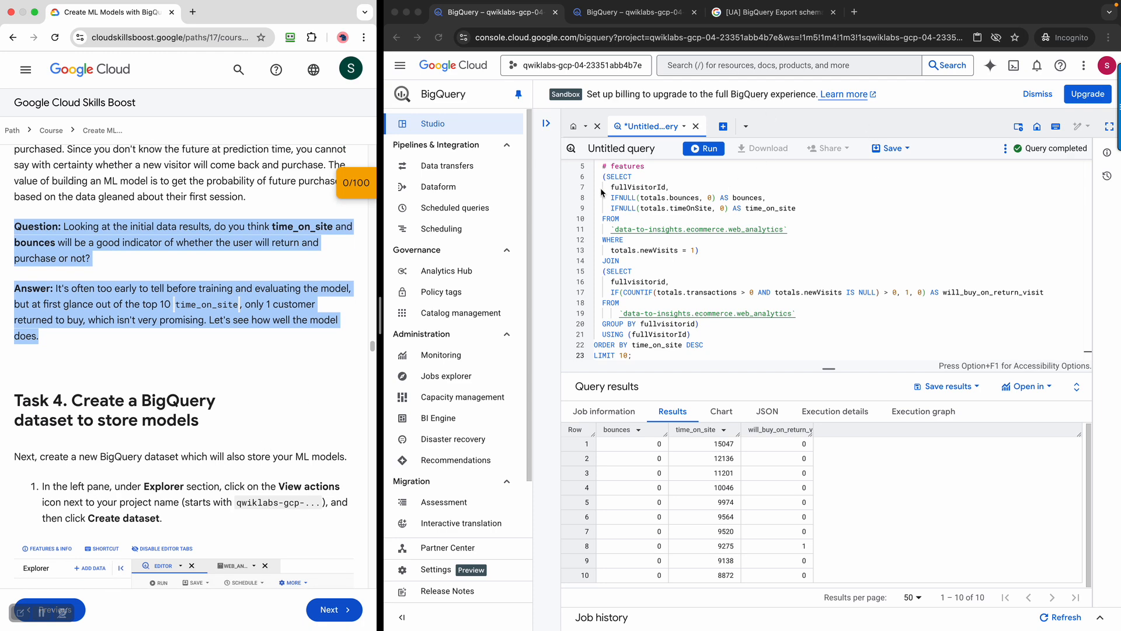
pyautogui.scroll(-5, 222, 409)
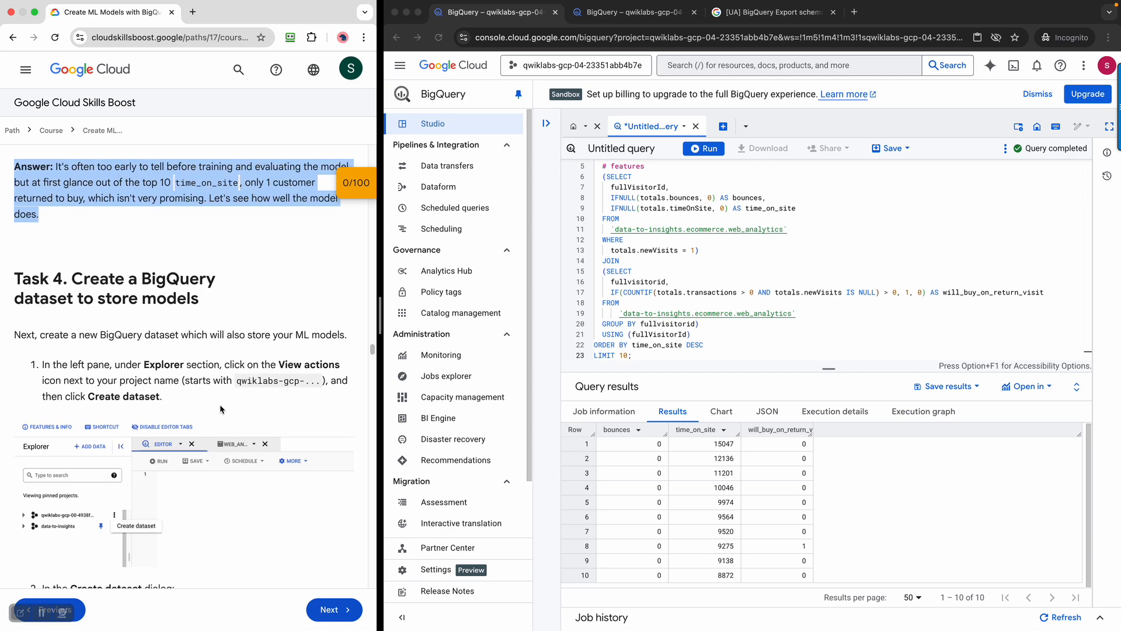
pyautogui.scroll(-3, 222, 409)
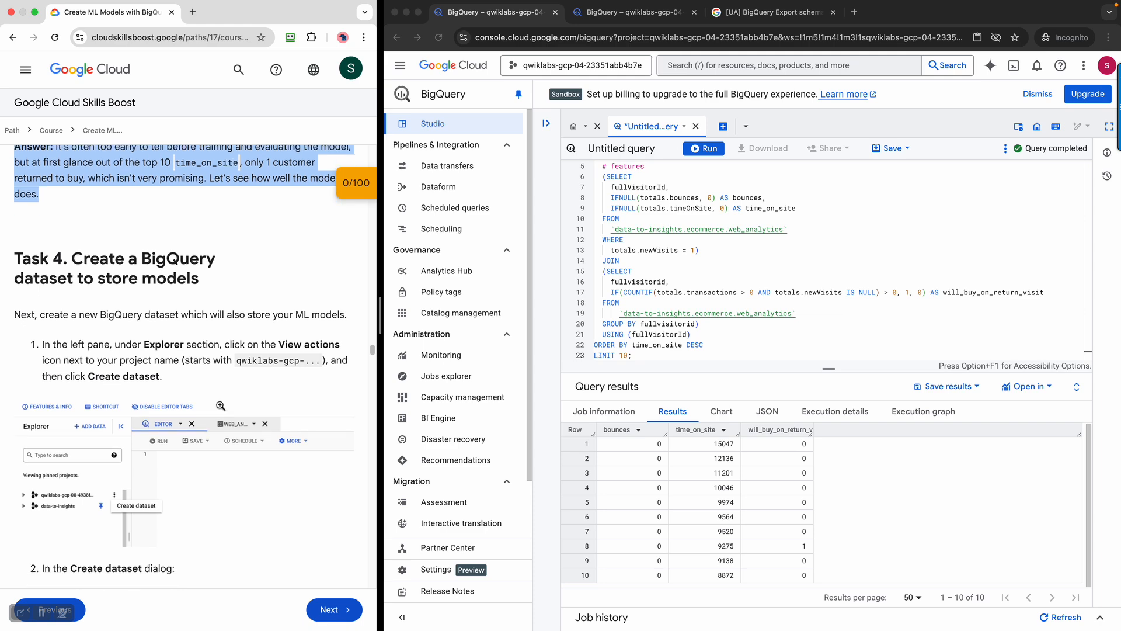
pyautogui.click(64, 219)
pyautogui.moveTo(75, 204); pyautogui.dragTo(250, 230)
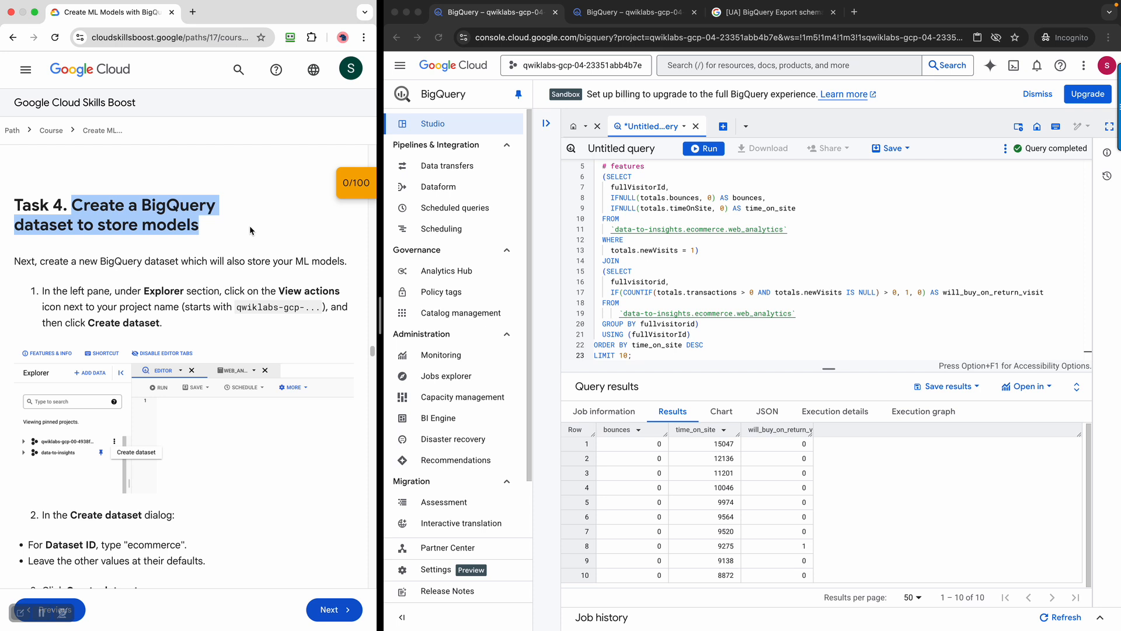
pyautogui.click(251, 230)
pyautogui.moveTo(33, 263); pyautogui.dragTo(312, 264)
pyautogui.click(250, 331)
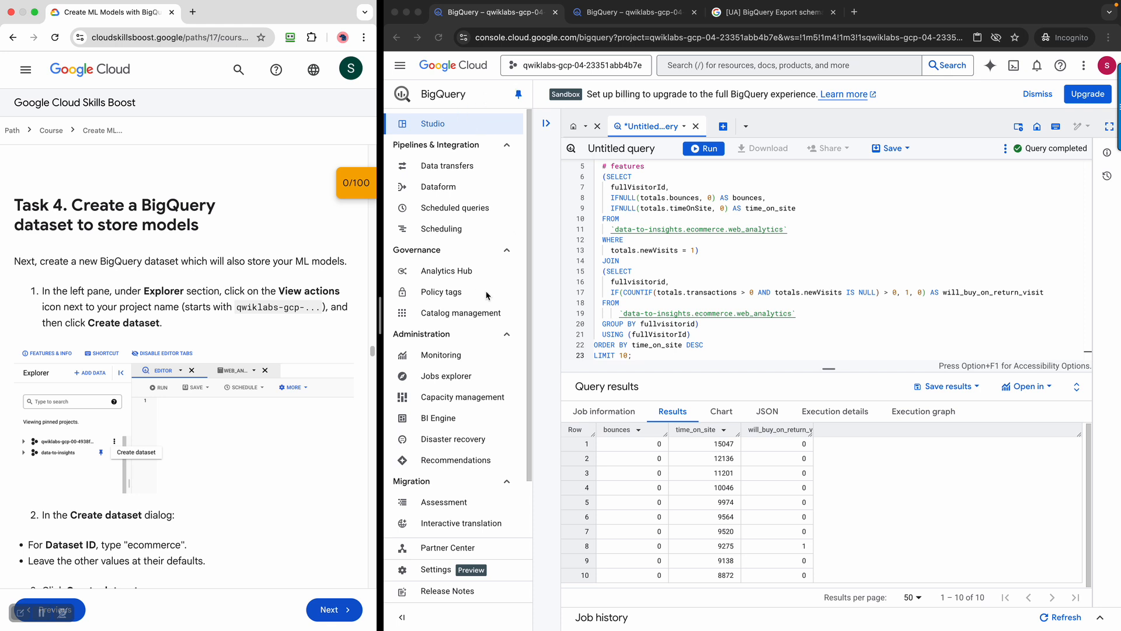
# Expand the Explorer panel and show the View actions menu for the qwiklabs lab project
pyautogui.click(544, 126)
pyautogui.click(544, 126)
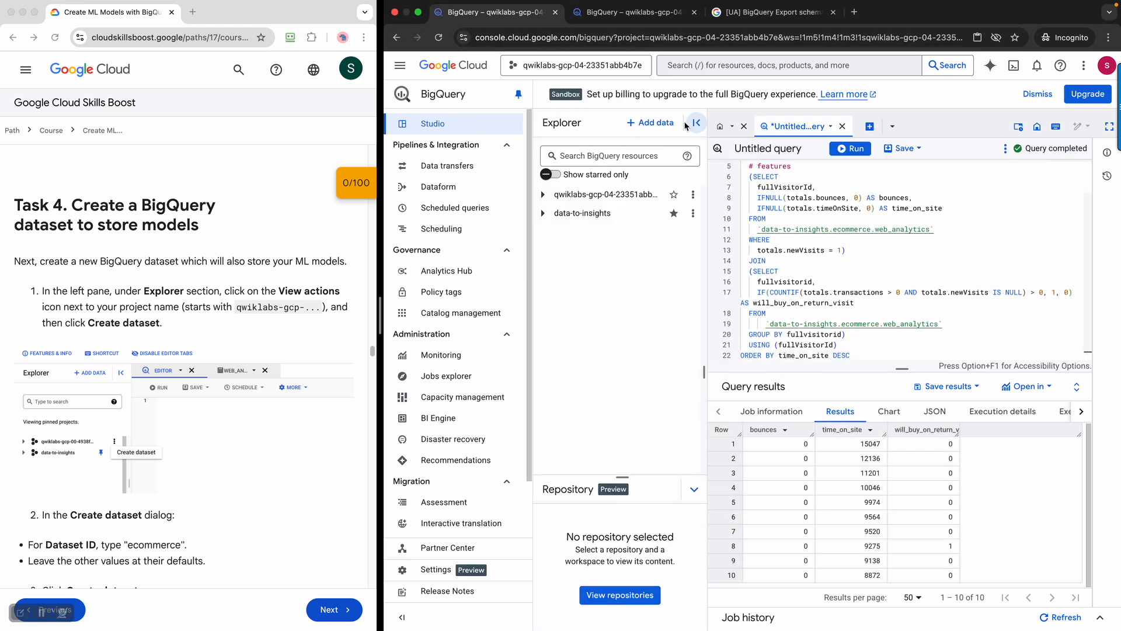
pyautogui.click(696, 123)
pyautogui.click(543, 126)
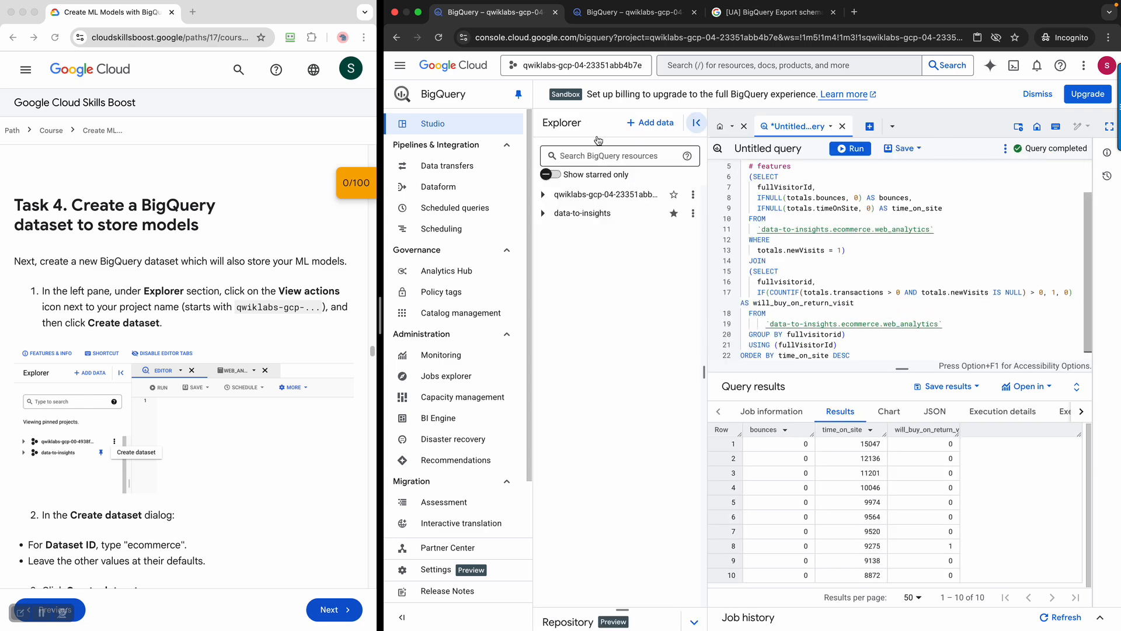
pyautogui.scroll(-2, 110, 368)
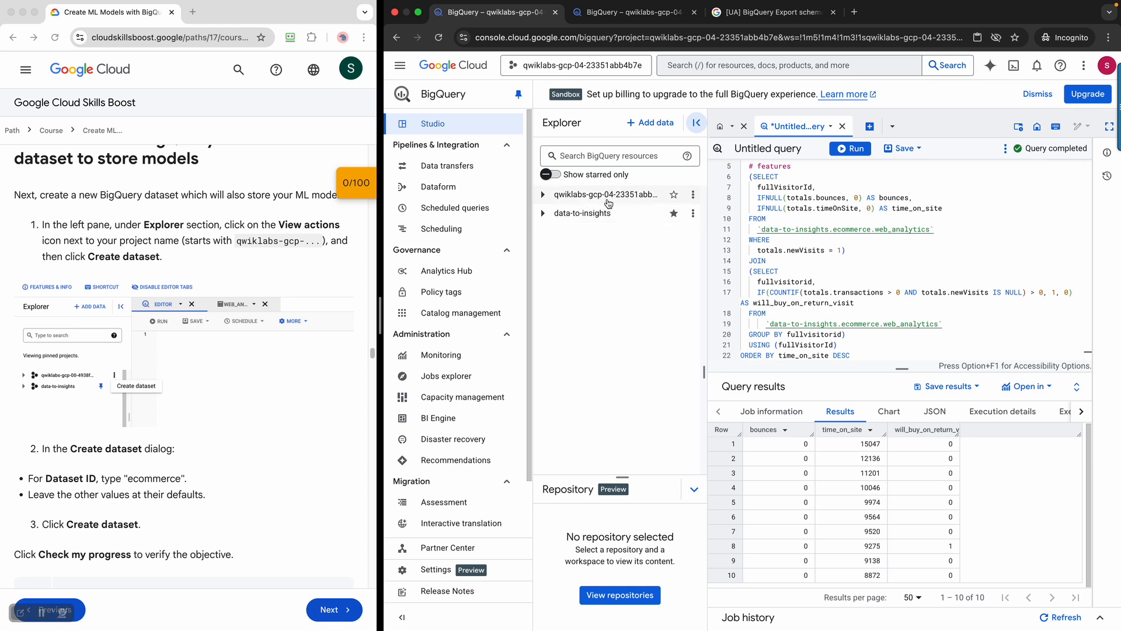
pyautogui.click(694, 195)
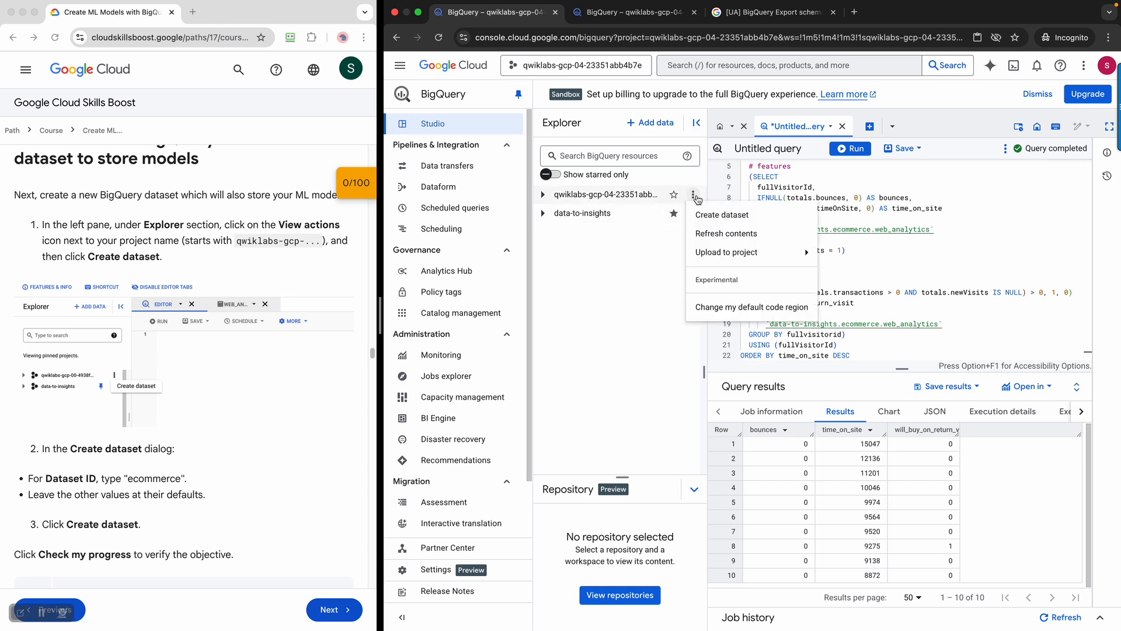
pyautogui.click(635, 279)
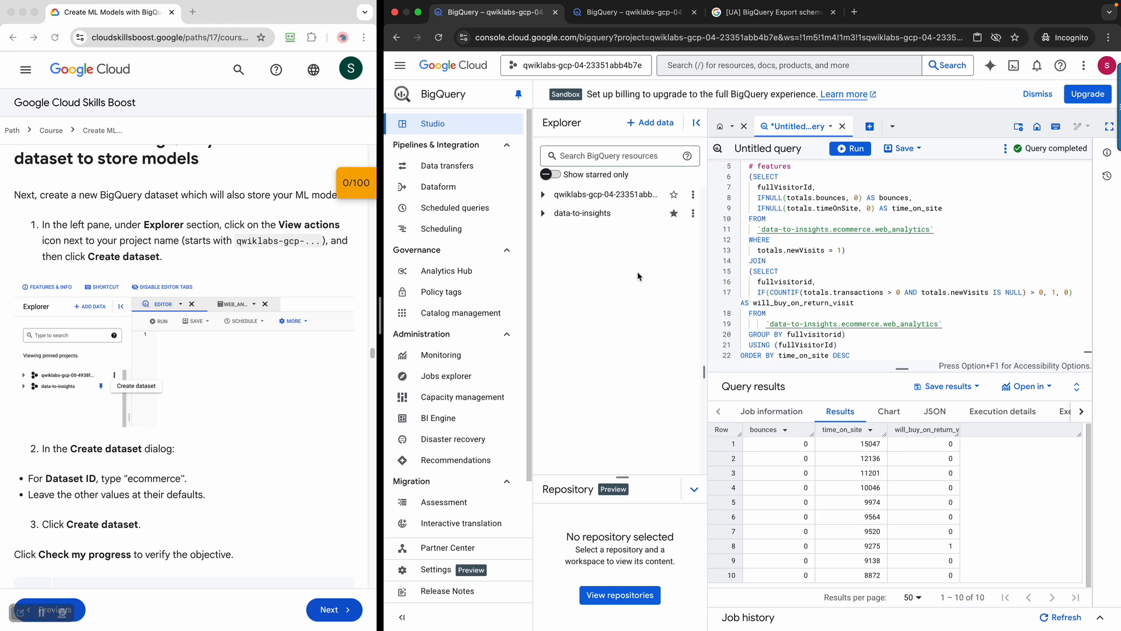
pyautogui.click(694, 200)
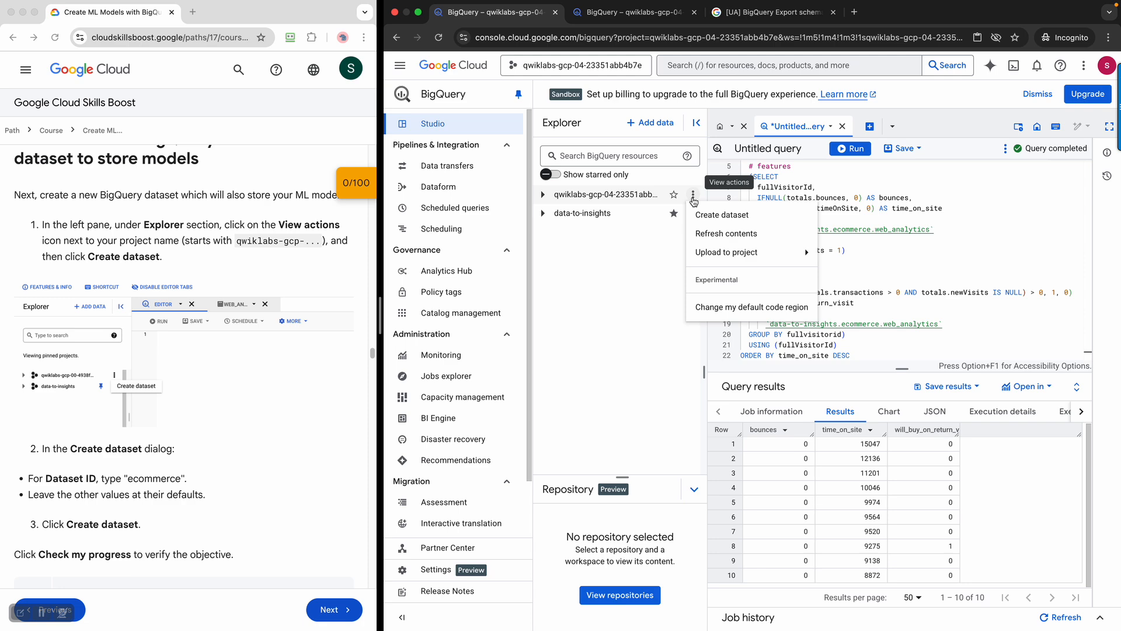
# Create the 'ecommerce' dataset in the US multi-region, leaving Tags and advanced options at defaults
pyautogui.click(727, 215)
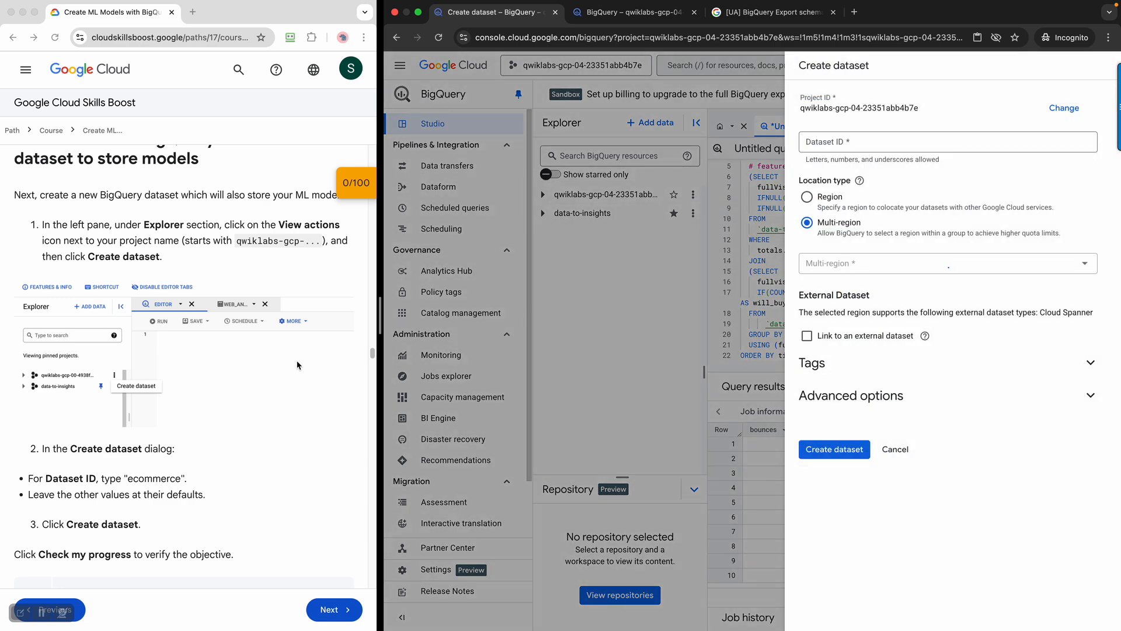
pyautogui.scroll(-1, 272, 357)
pyautogui.scroll(-1, 272, 355)
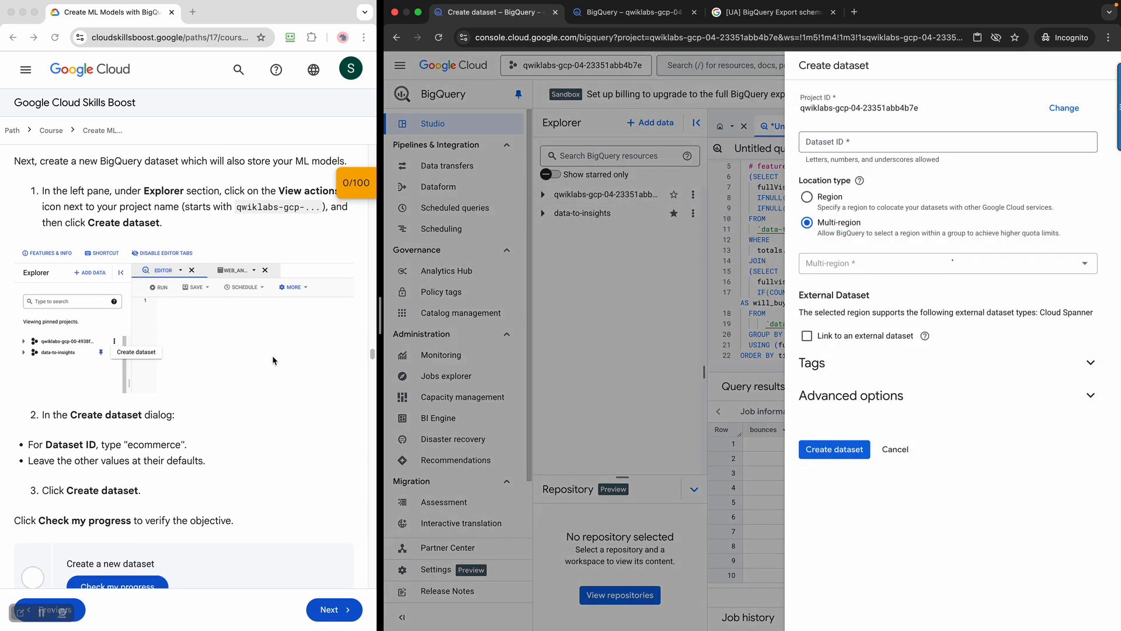
pyautogui.click(827, 142)
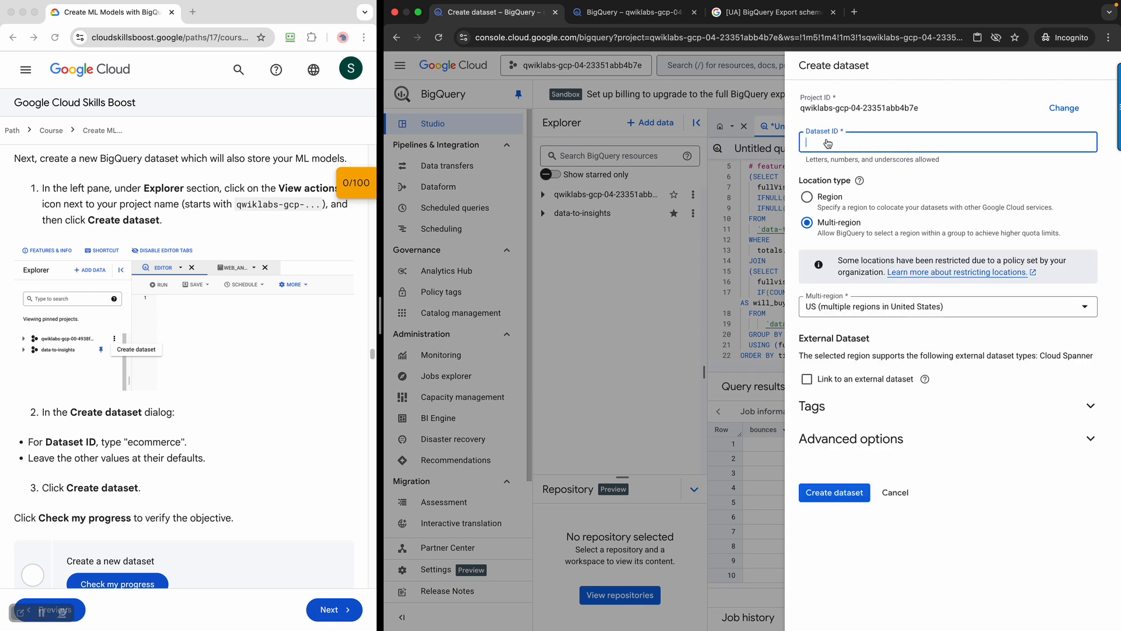
pyautogui.write('ecommerce')
pyautogui.click(905, 416)
pyautogui.click(904, 414)
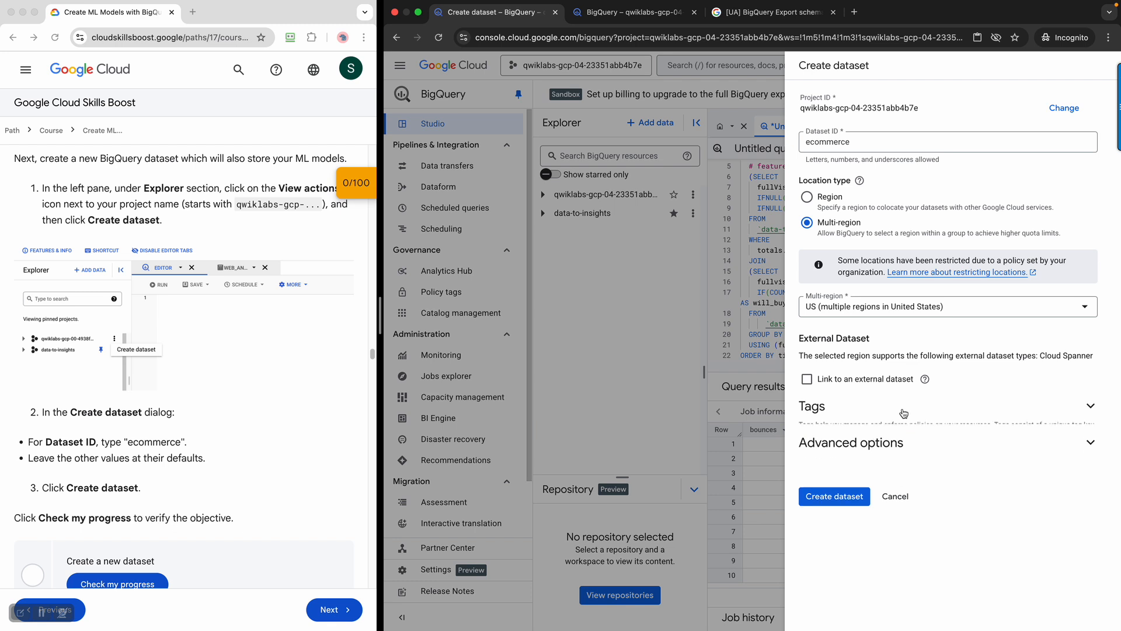
pyautogui.click(898, 416)
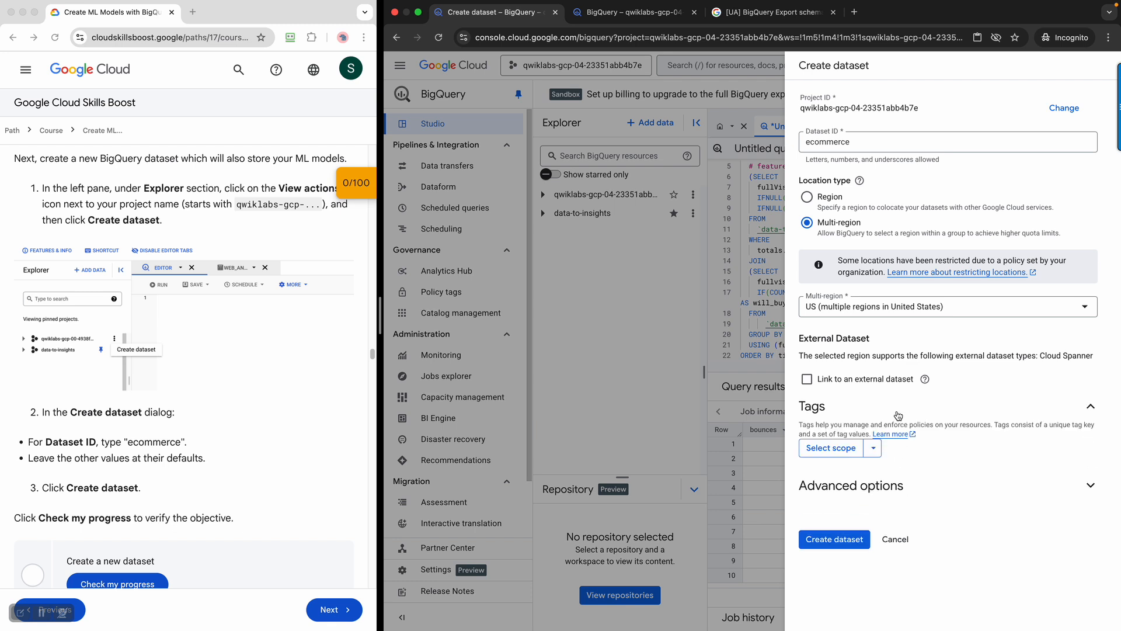
pyautogui.click(898, 416)
pyautogui.click(887, 444)
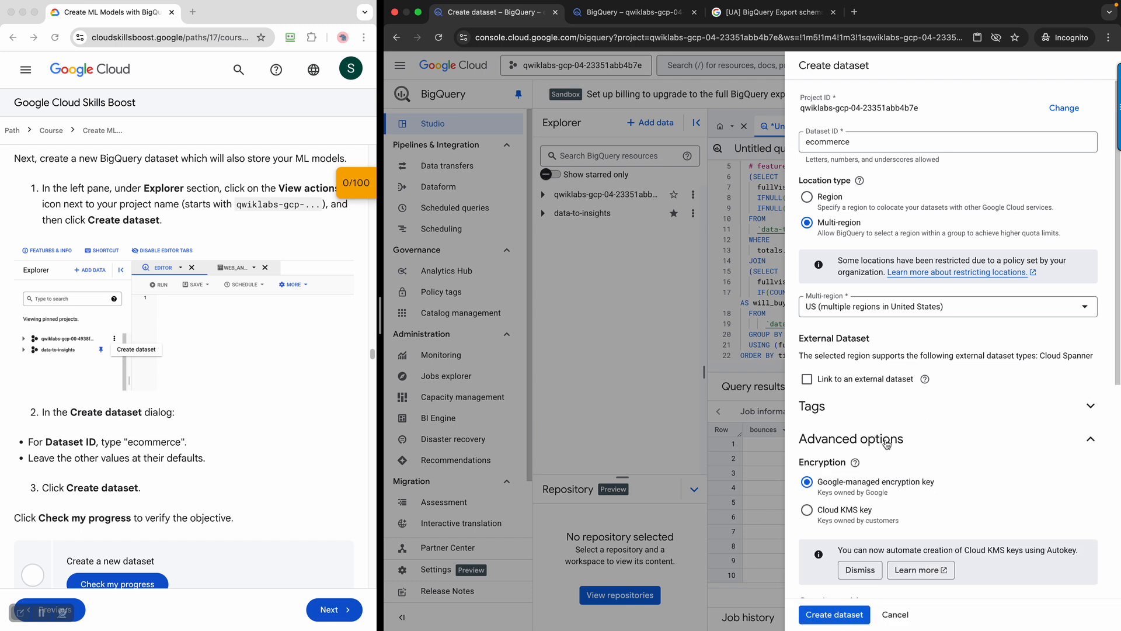
pyautogui.scroll(-6, 890, 439)
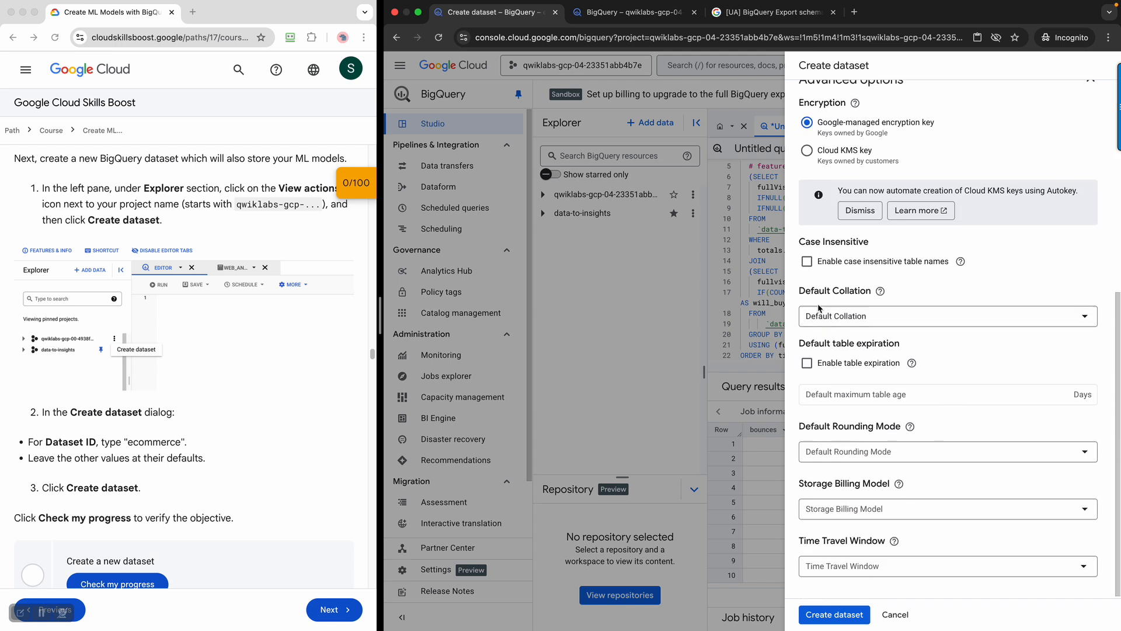
pyautogui.scroll(-1, 881, 403)
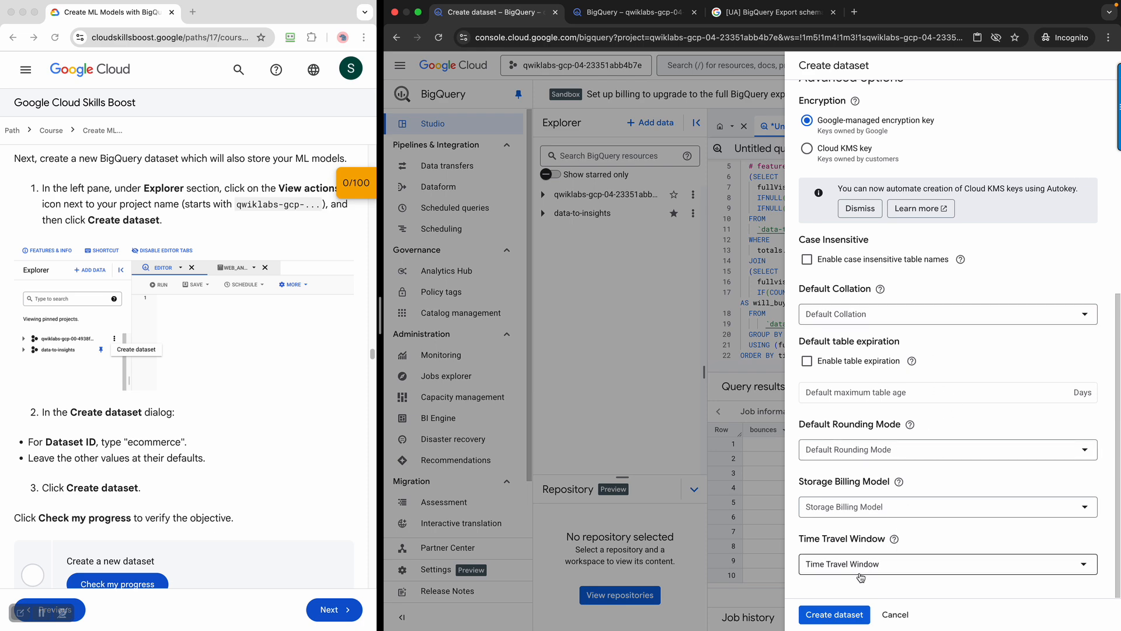
pyautogui.click(841, 615)
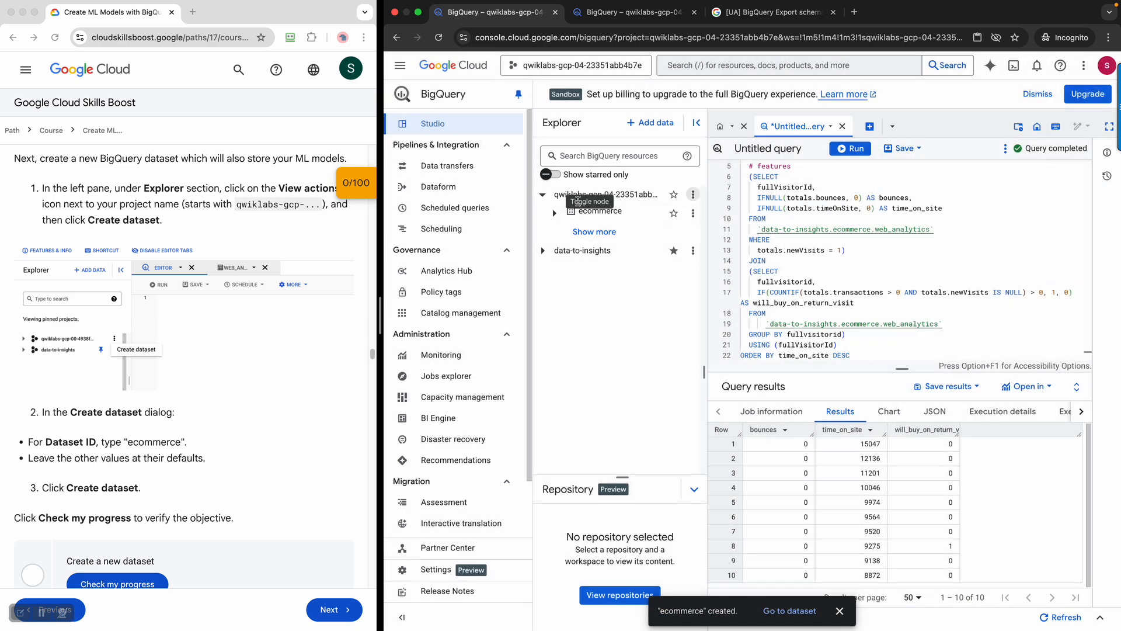
# Confirm the lab score reads 20/100 and read Task 5's linear_reg versus logistic_reg model types
pyautogui.scroll(-4, 206, 391)
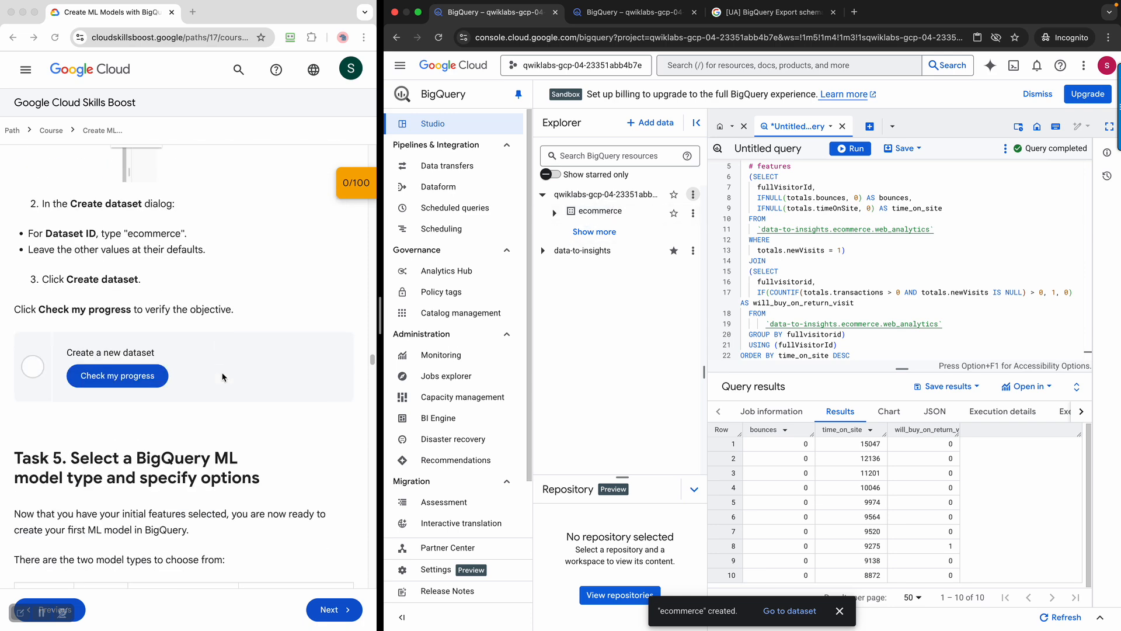
pyautogui.click(153, 379)
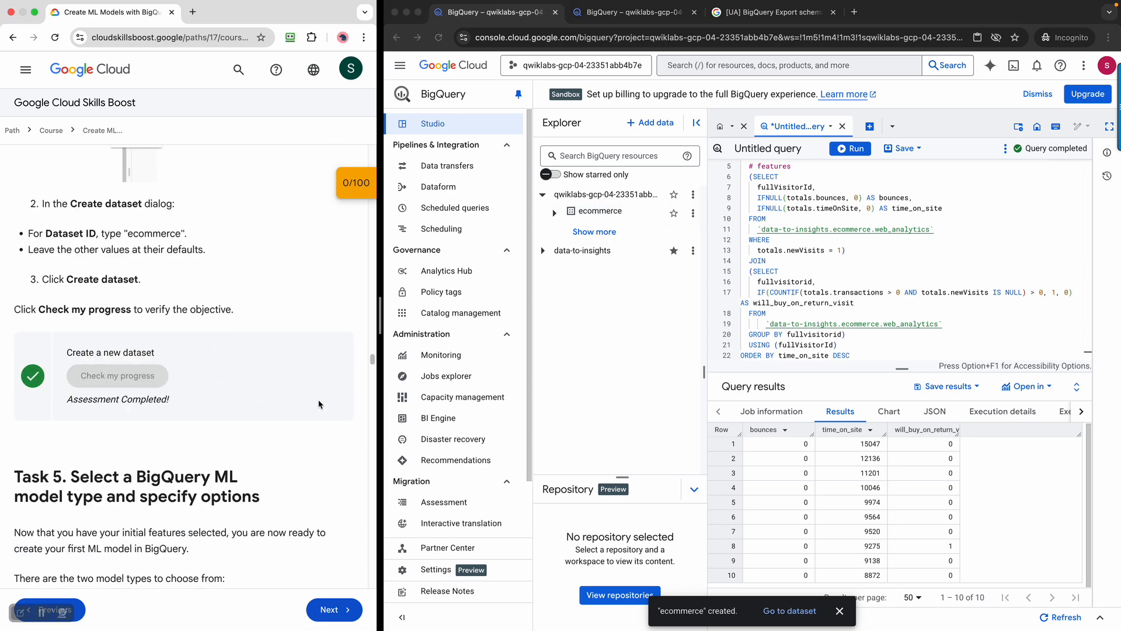
pyautogui.scroll(-4, 319, 403)
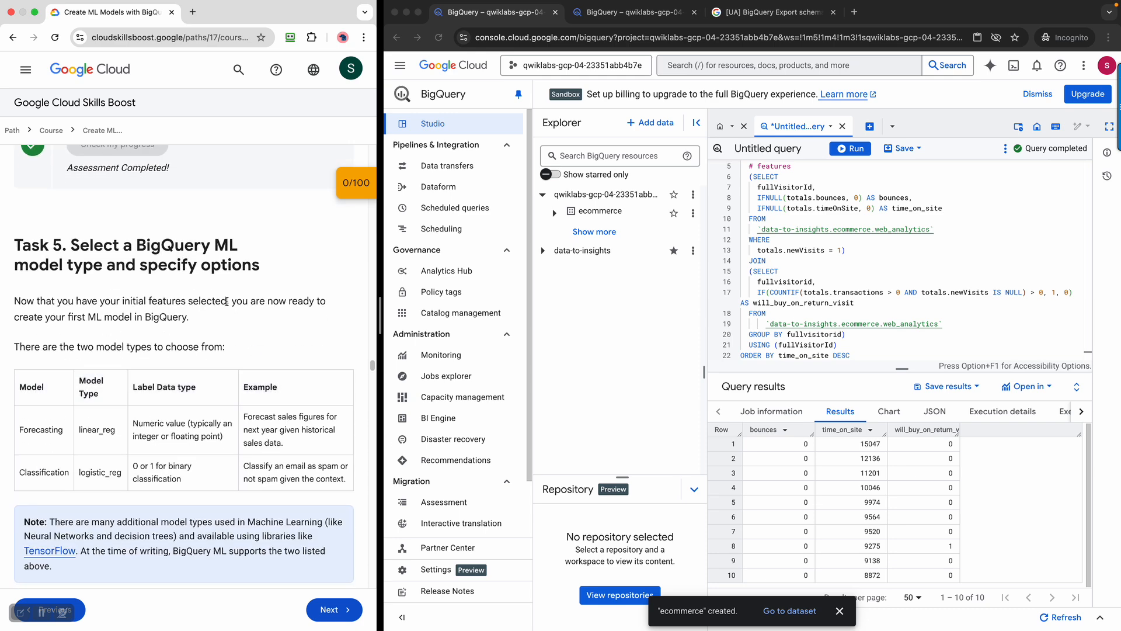
pyautogui.scroll(-1, 227, 305)
pyautogui.scroll(-1, 227, 305)
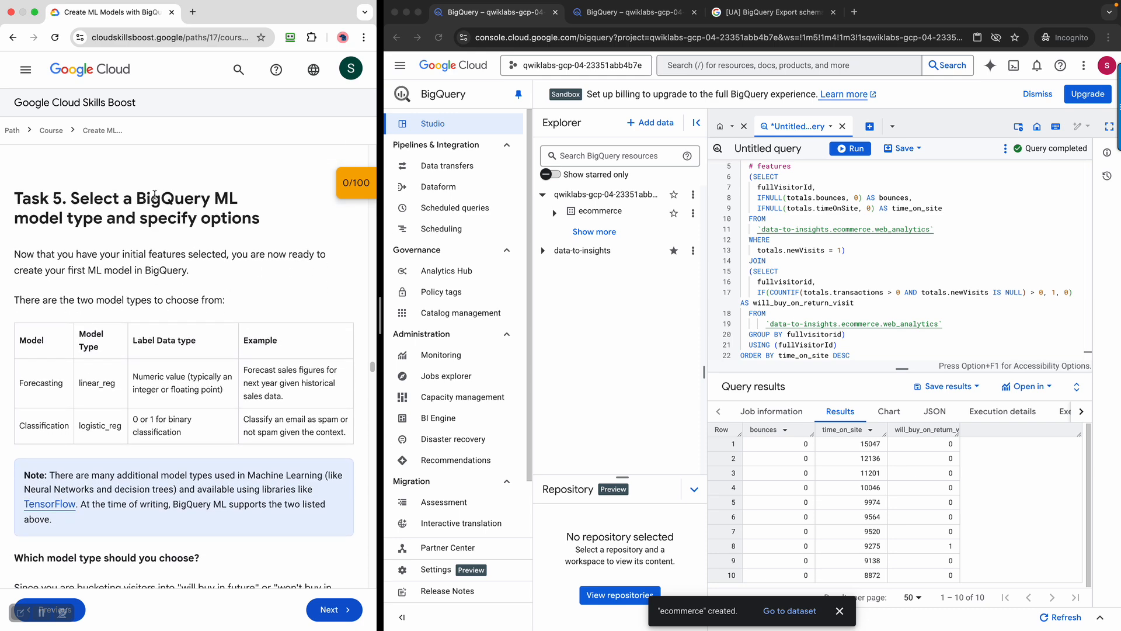
pyautogui.moveTo(73, 197); pyautogui.dragTo(321, 232)
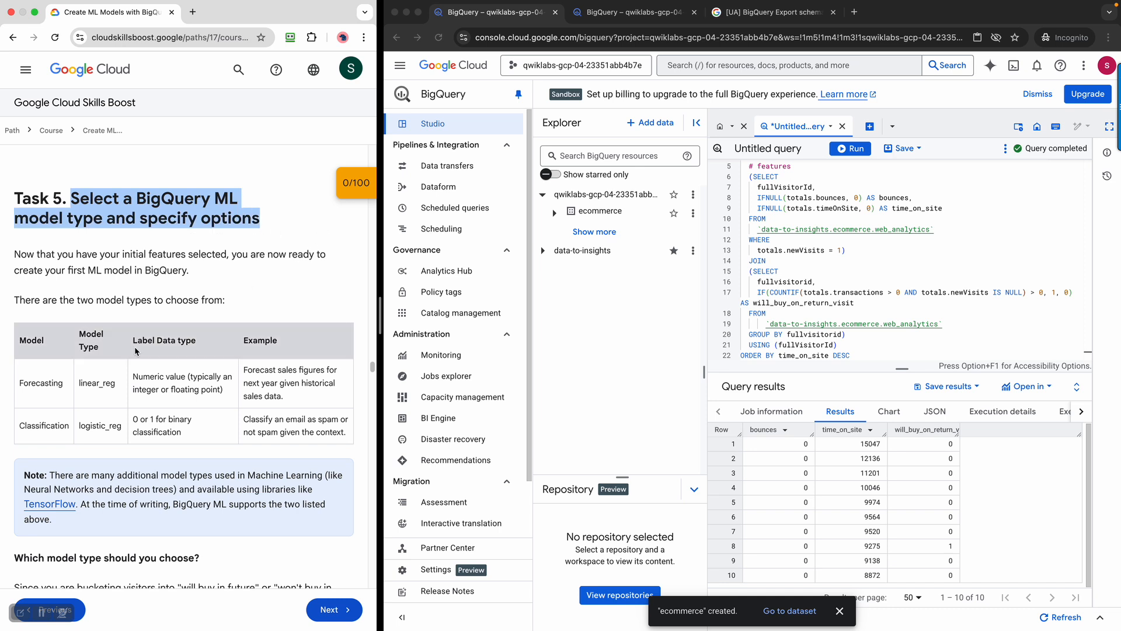
pyautogui.doubleClick(93, 394)
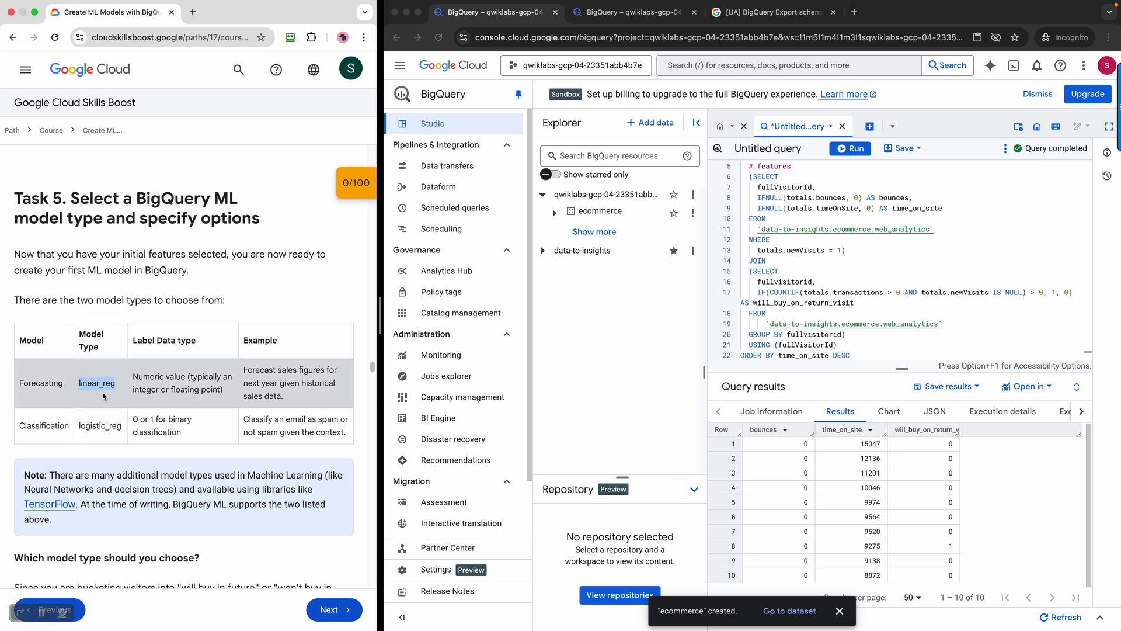
pyautogui.doubleClick(97, 384)
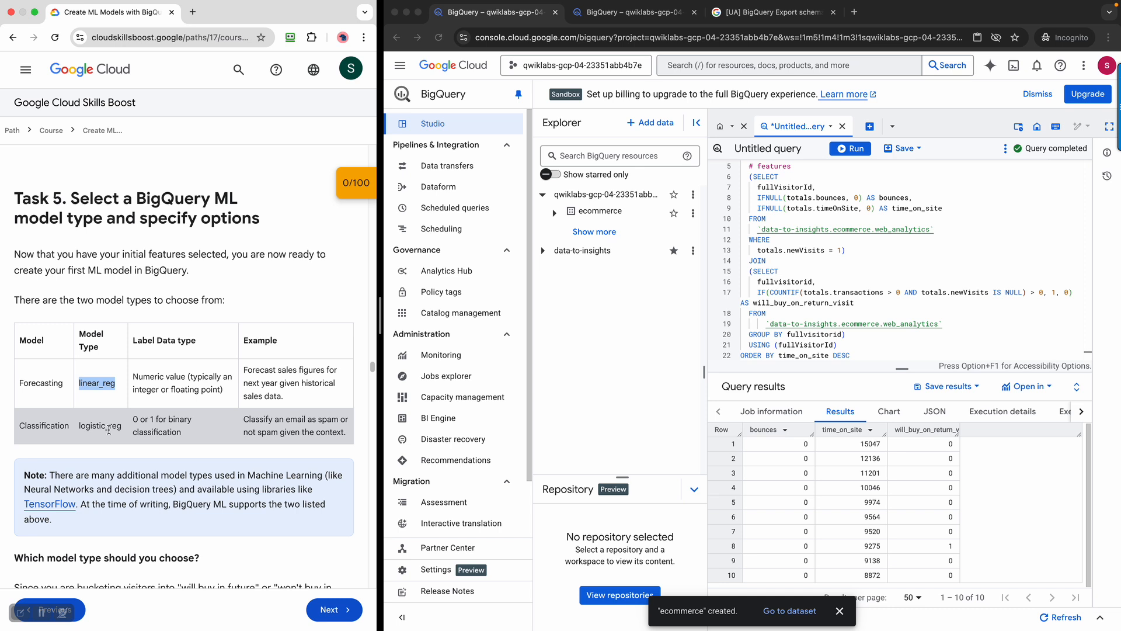
pyautogui.moveTo(122, 426); pyautogui.dragTo(84, 426)
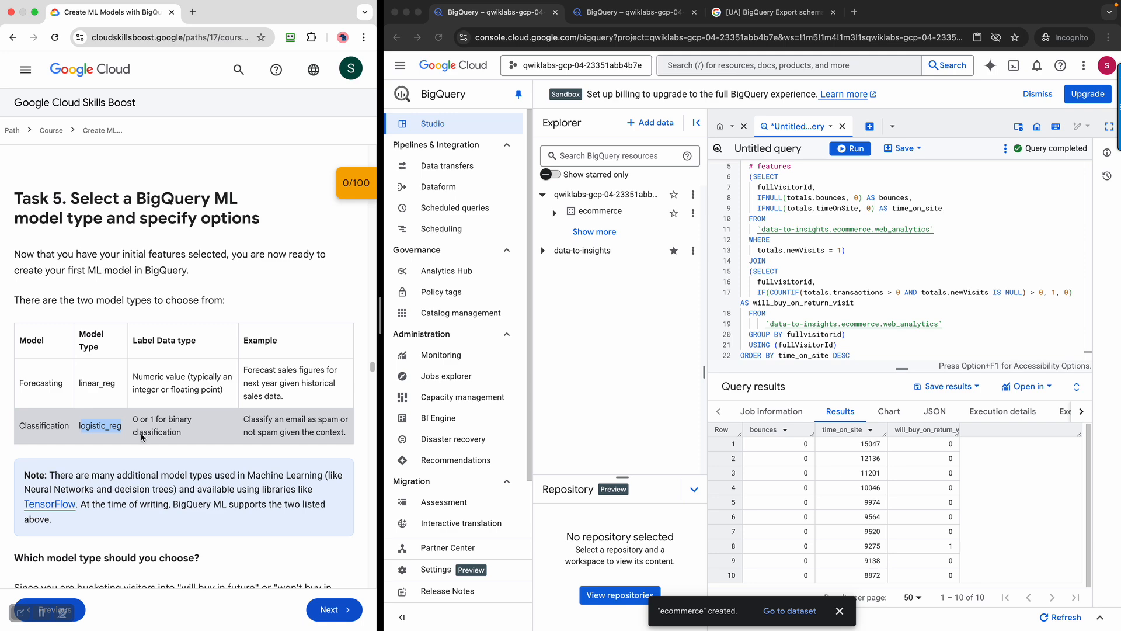
pyautogui.scroll(-1, 221, 411)
pyautogui.scroll(-2, 221, 411)
pyautogui.click(187, 417)
pyautogui.scroll(-5, 187, 417)
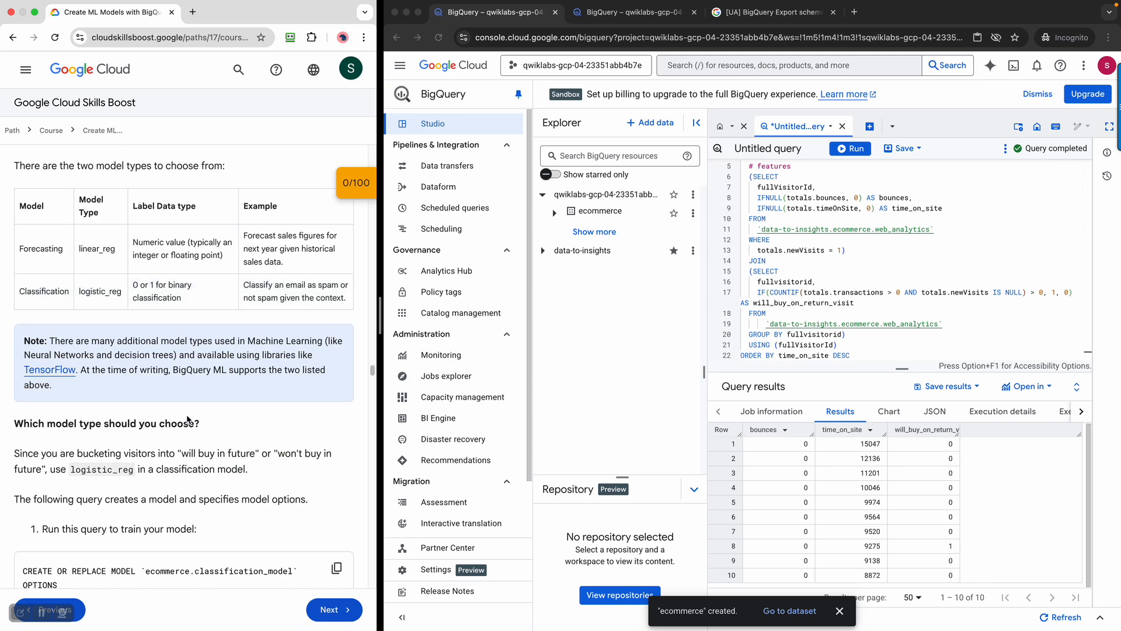
pyautogui.scroll(-6, 187, 417)
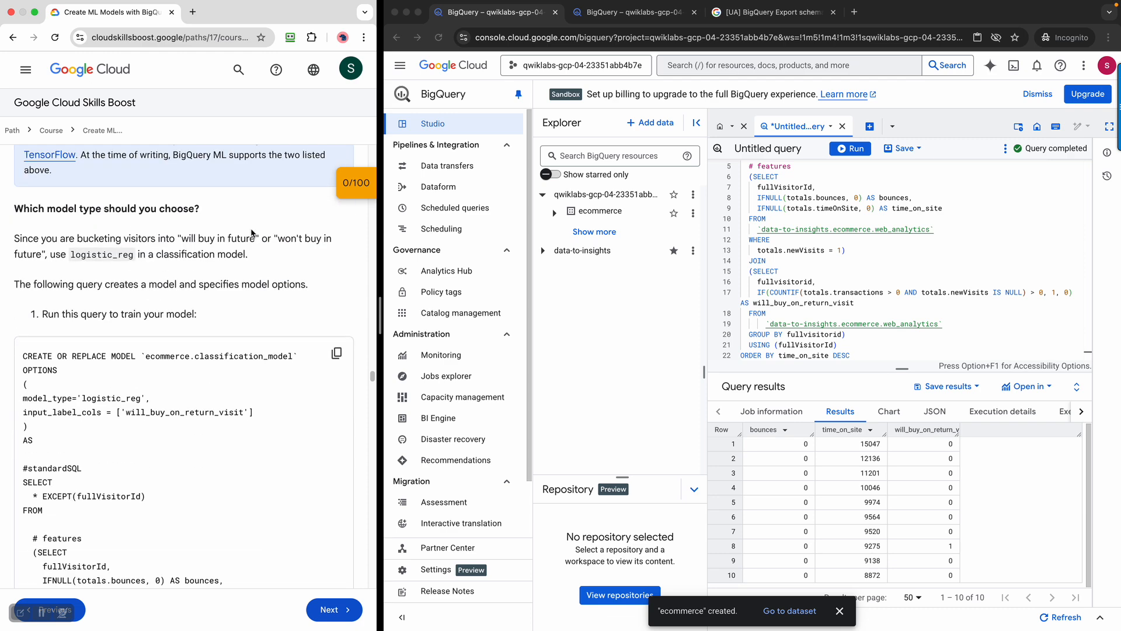
# Copy the lab's CREATE OR REPLACE MODEL ecommerce.classification_model training query
pyautogui.moveTo(199, 239); pyautogui.dragTo(298, 243)
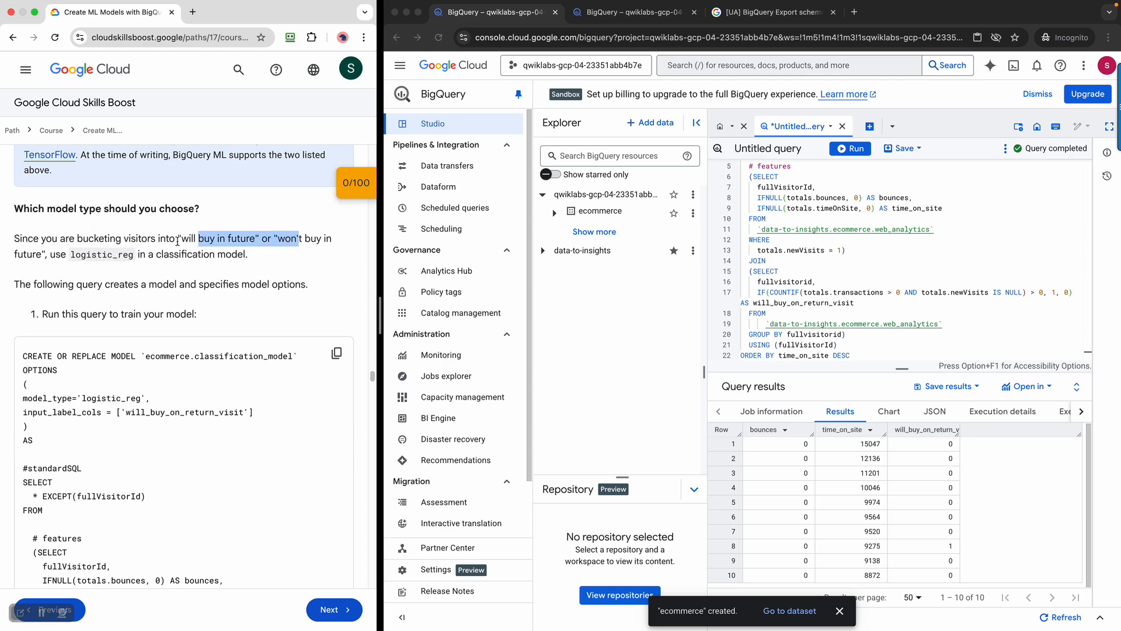
pyautogui.moveTo(82, 255); pyautogui.dragTo(250, 256)
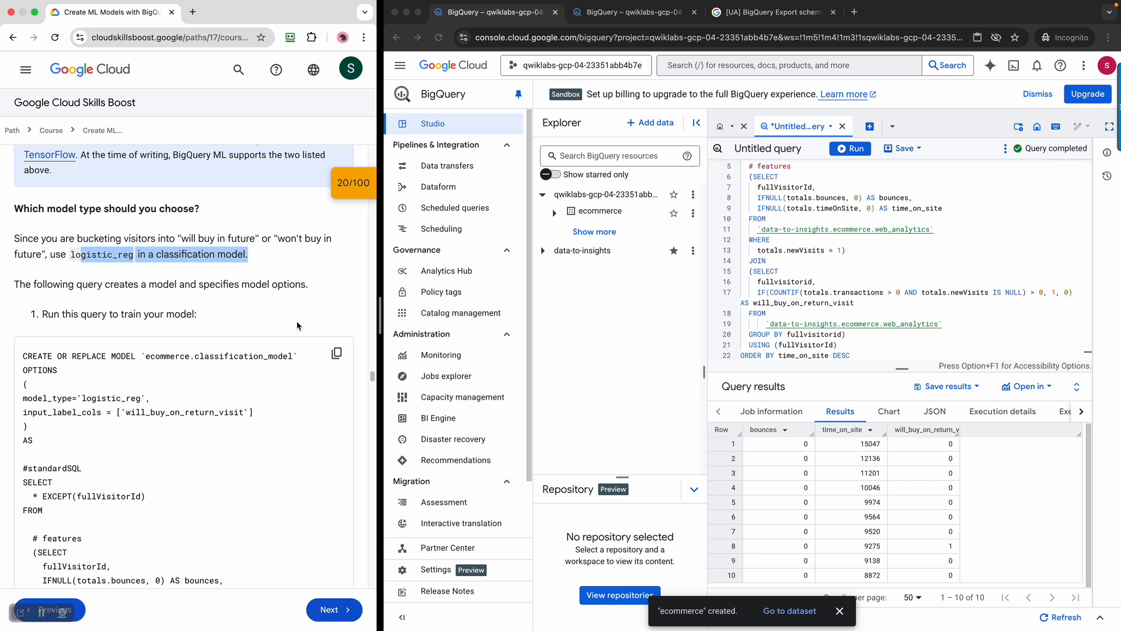
pyautogui.scroll(-1, 297, 325)
pyautogui.click(342, 330)
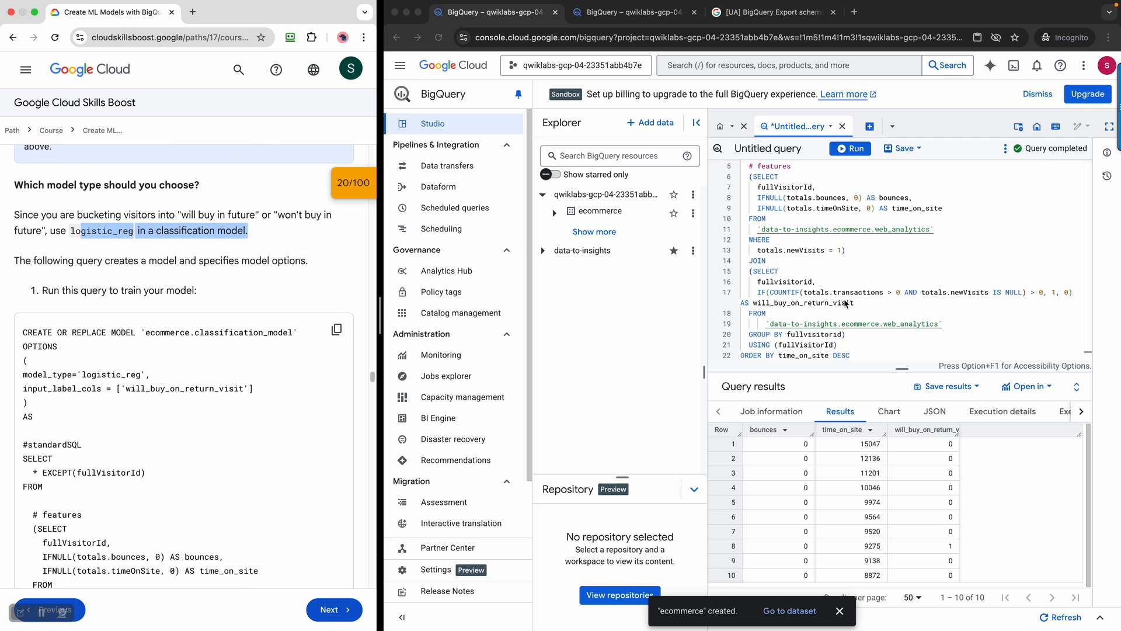
pyautogui.scroll(-3, 206, 355)
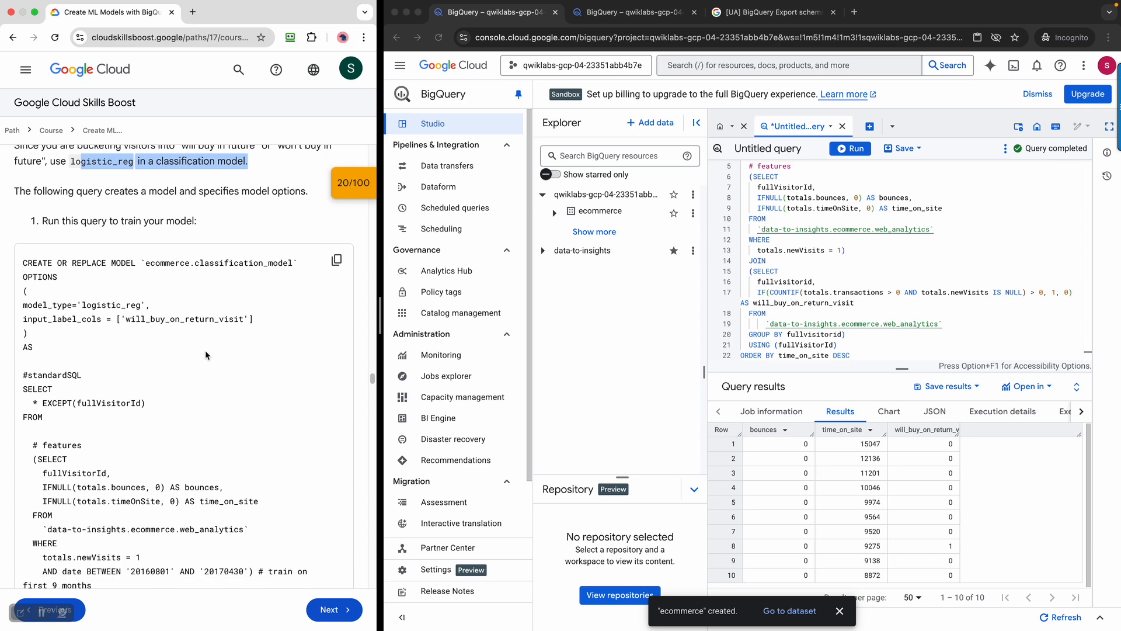
pyautogui.scroll(-2, 205, 355)
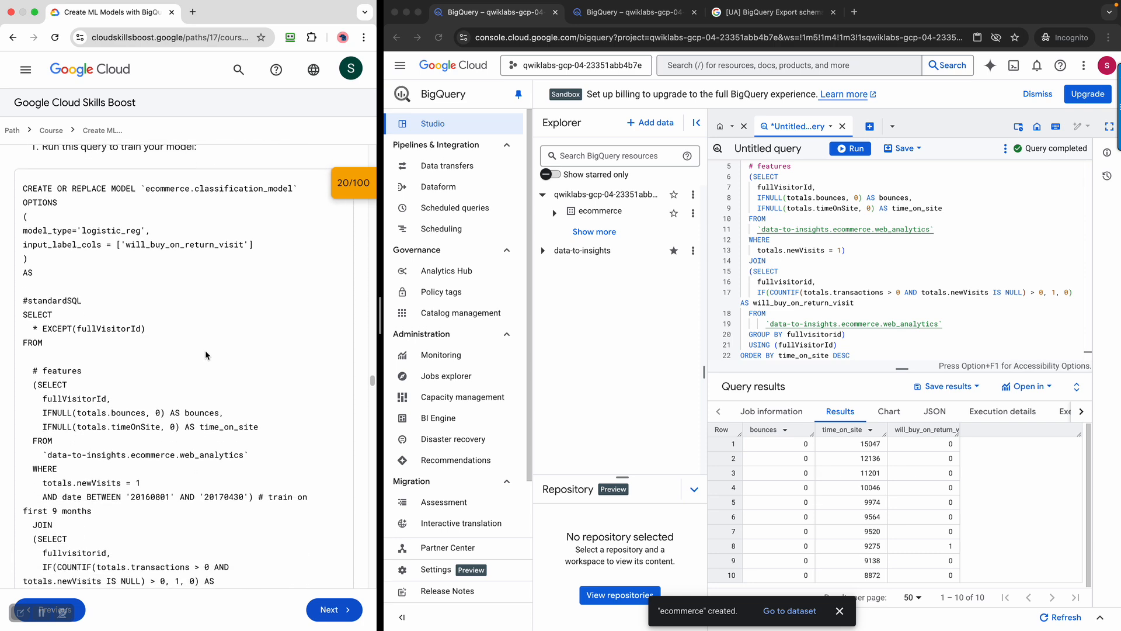
pyautogui.scroll(-5, 206, 355)
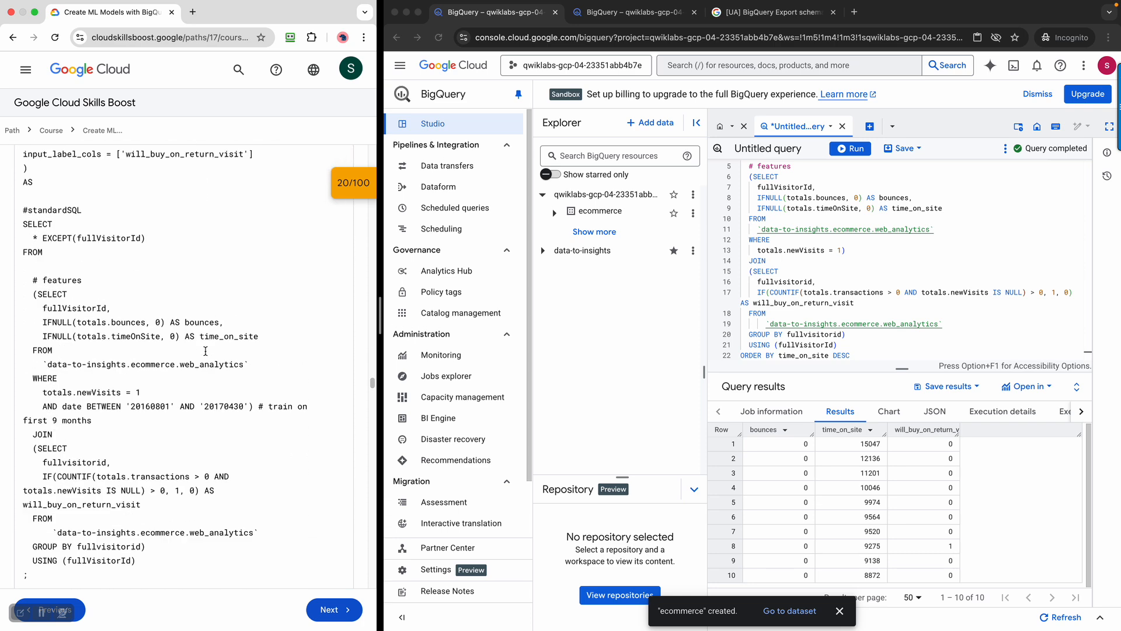
pyautogui.scroll(9, 205, 355)
pyautogui.scroll(-5, 276, 375)
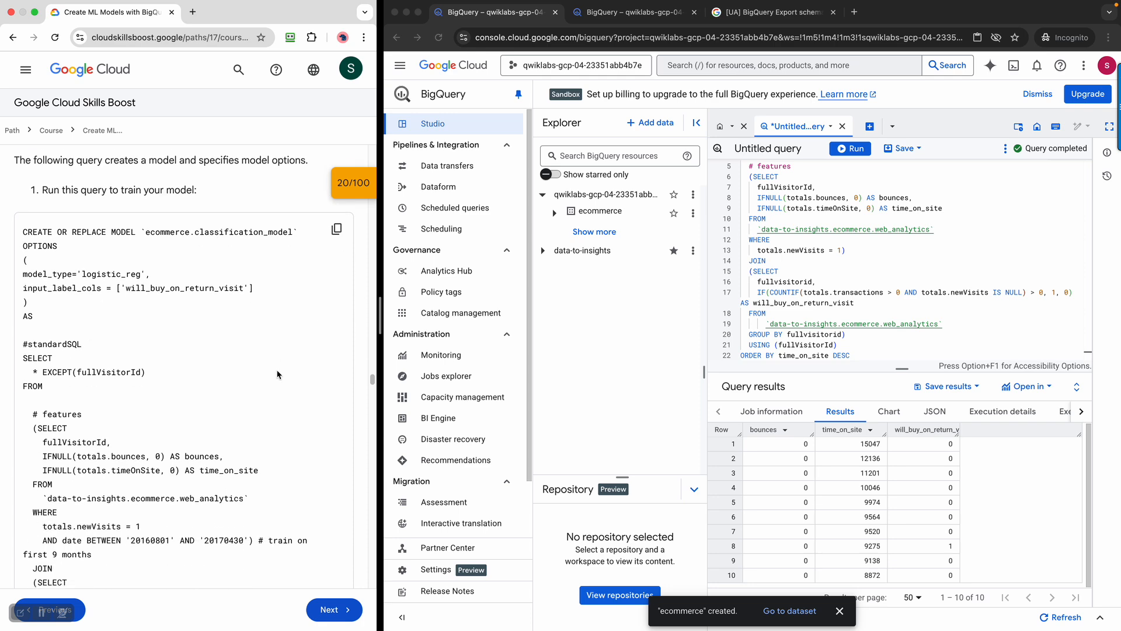
# Paste the copied CREATE OR REPLACE MODEL query over the editor's contents and enlarge the editor to 32 lines
pyautogui.click(903, 269)
pyautogui.press('super+a')
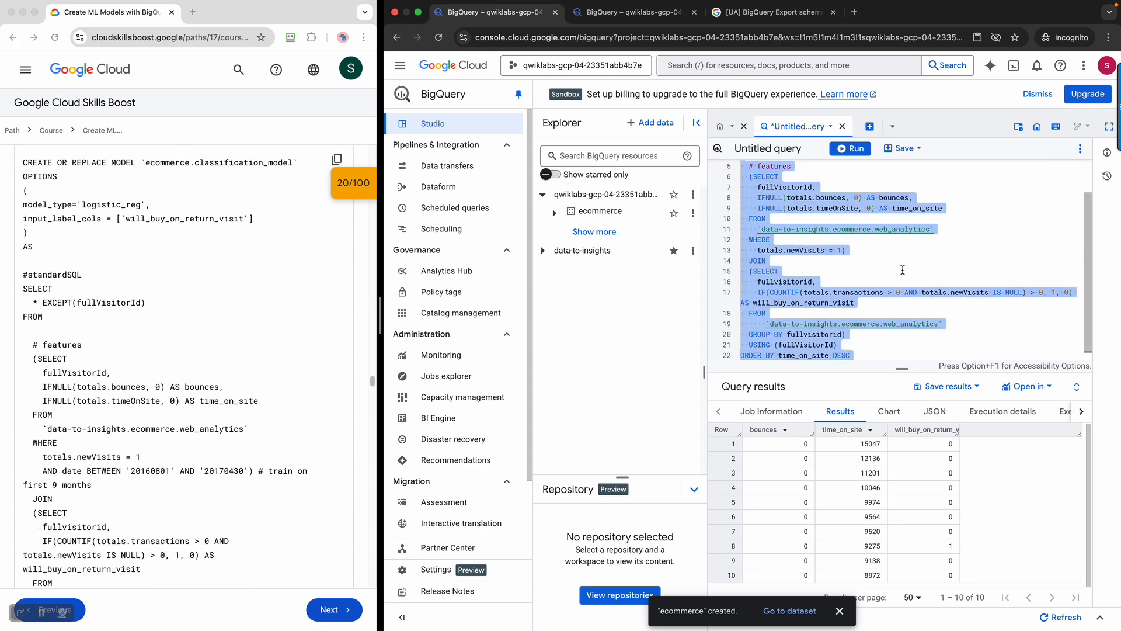
pyautogui.press('super+v')
pyautogui.moveTo(910, 369); pyautogui.dragTo(920, 565)
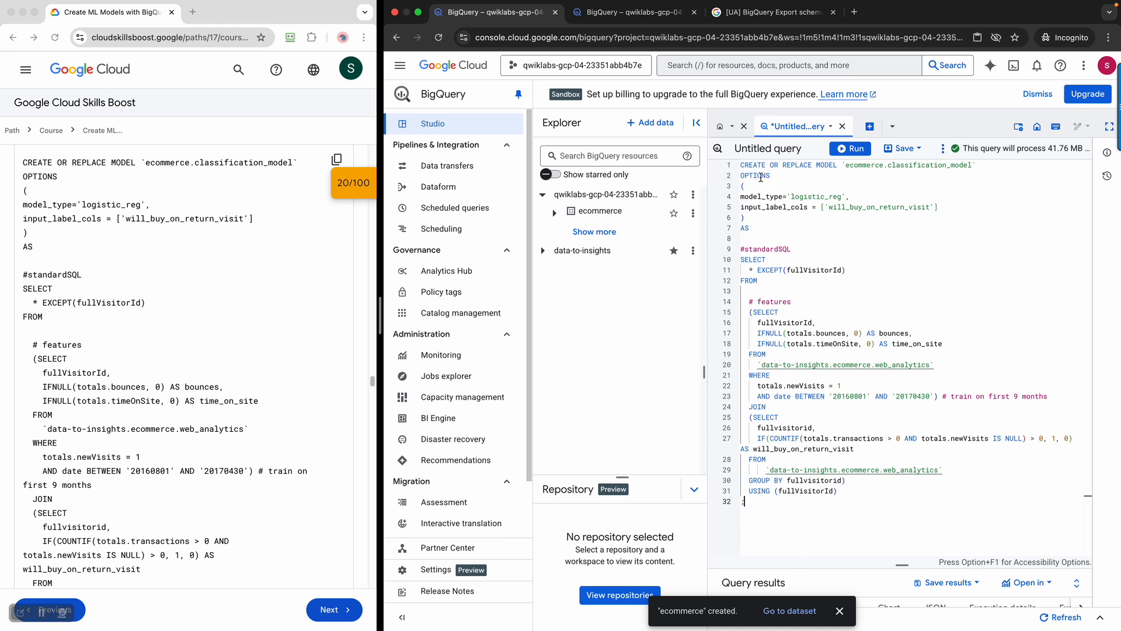
# Highlight the classification_model name and logistic_reg model type, then compare with the lab instructions
pyautogui.doubleClick(918, 165)
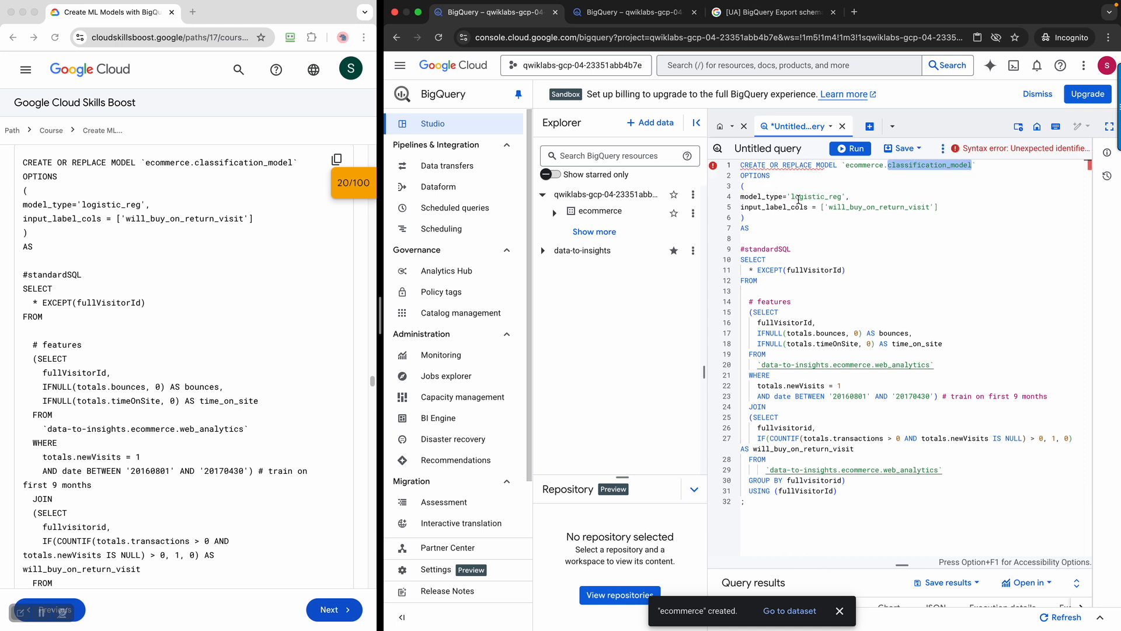
pyautogui.doubleClick(821, 196)
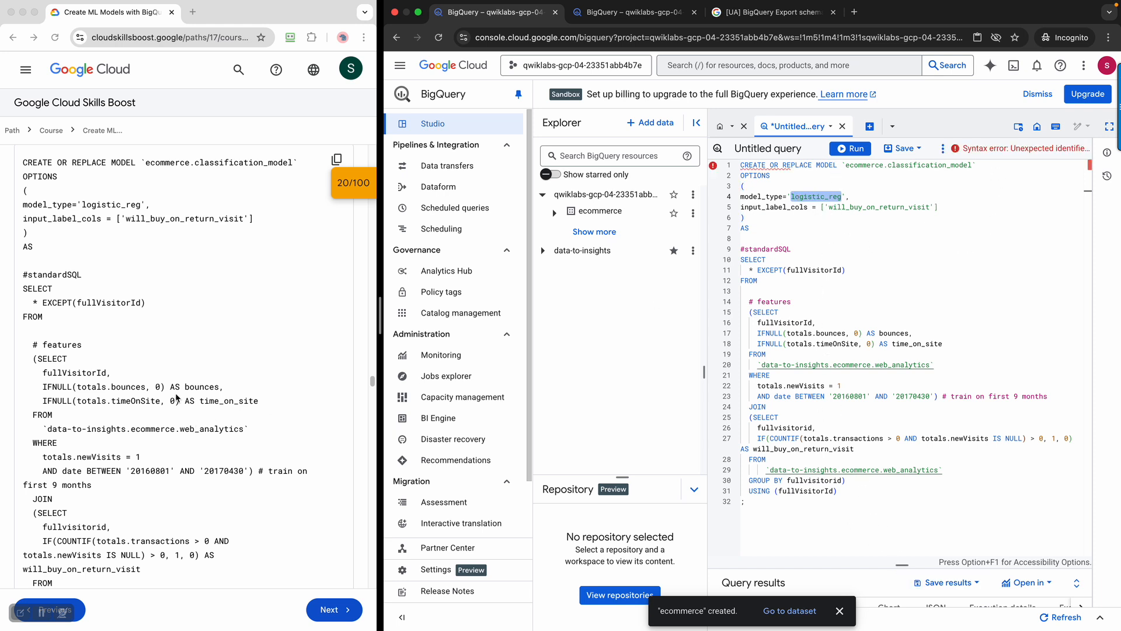
pyautogui.click(257, 268)
pyautogui.scroll(-1, 257, 270)
pyautogui.scroll(5, 257, 270)
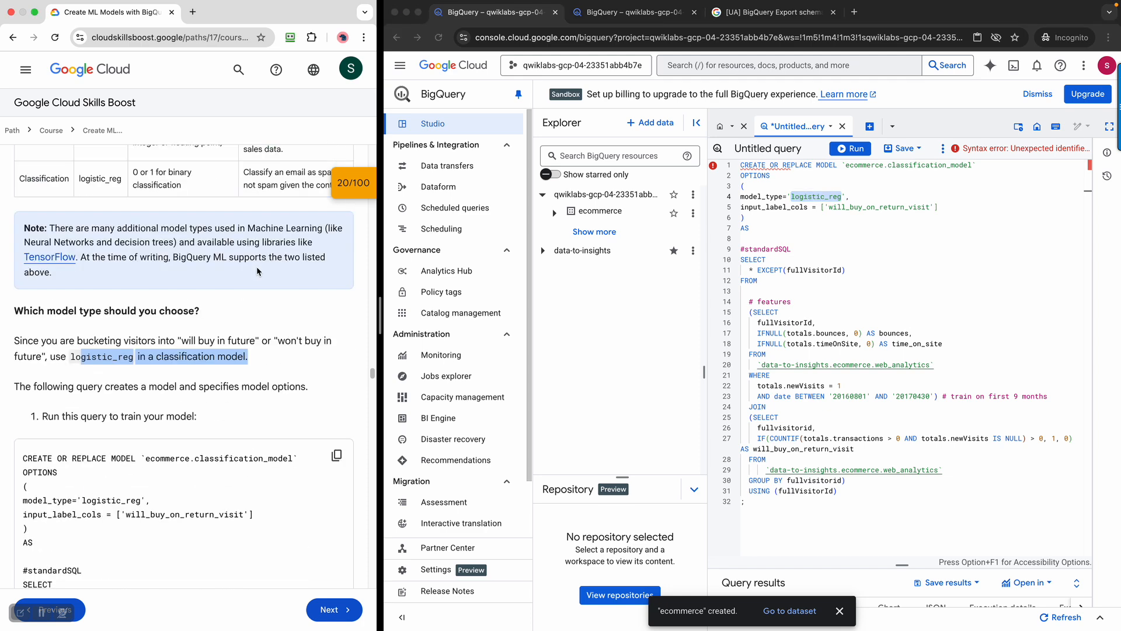
pyautogui.scroll(-2, 257, 270)
pyautogui.click(257, 270)
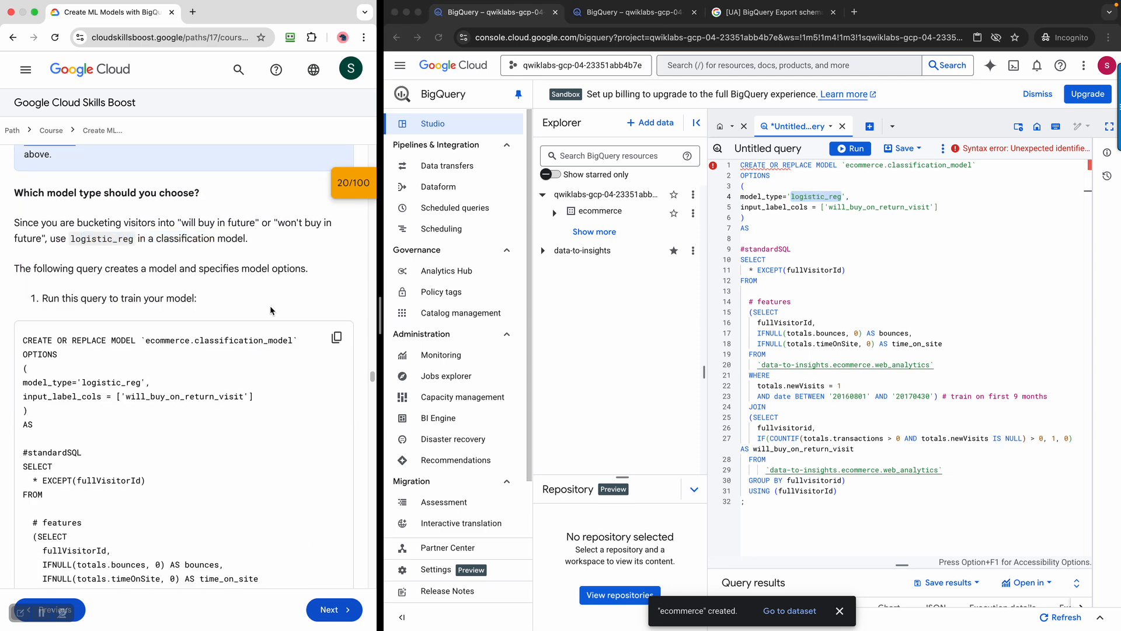
# Scroll through the pasted classification_model query in the editor to review it
pyautogui.click(907, 278)
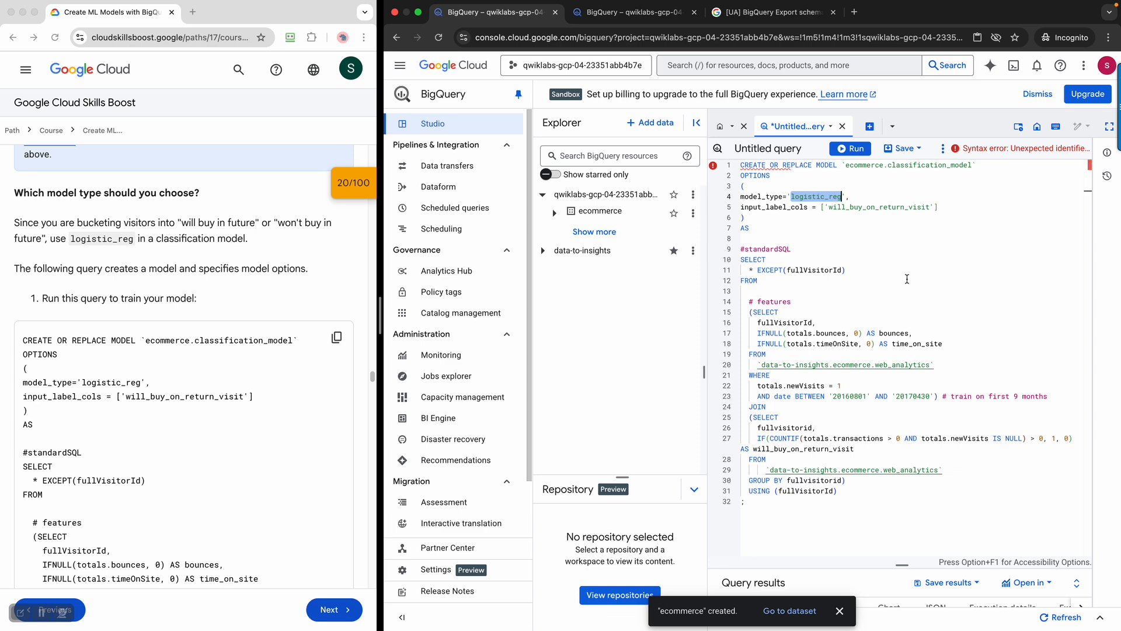
pyautogui.click(886, 262)
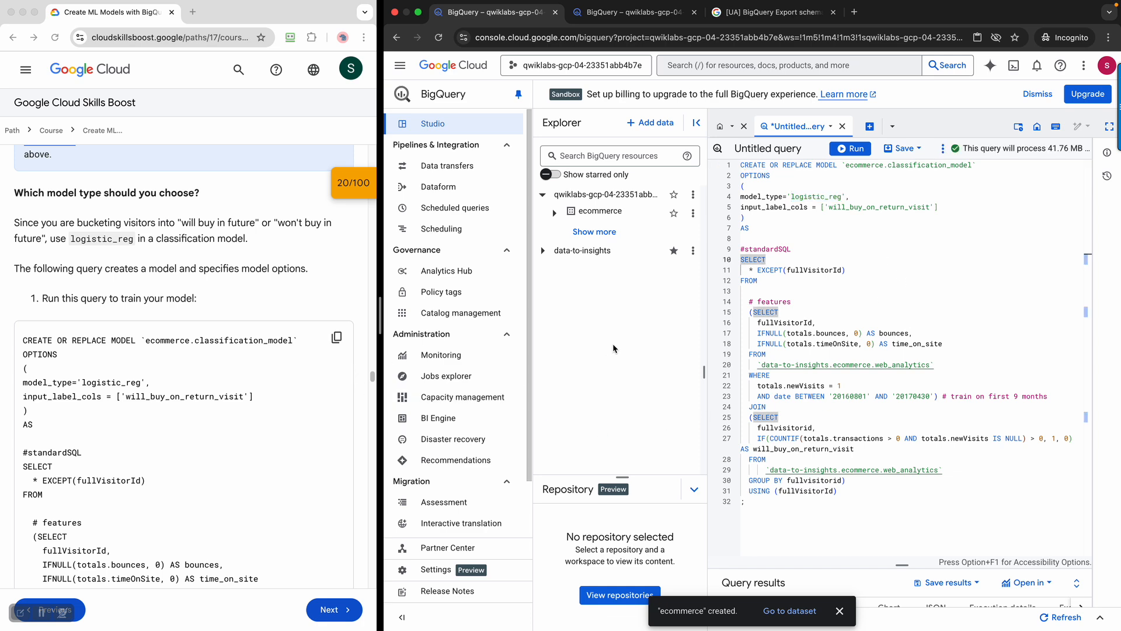
pyautogui.scroll(-5, 175, 398)
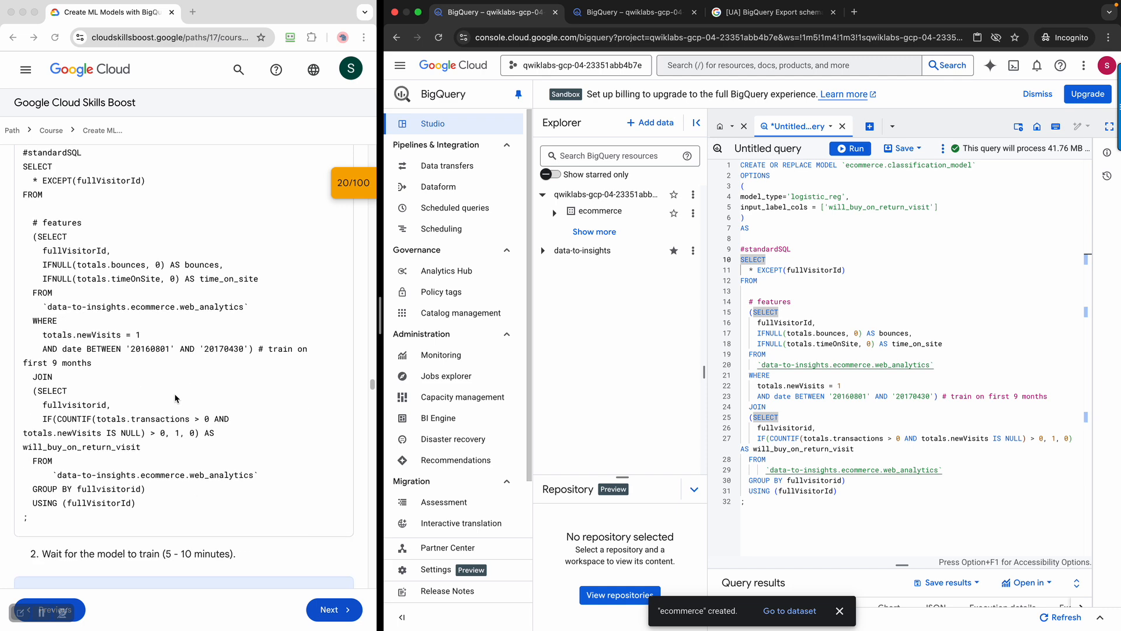
pyautogui.scroll(1, 176, 398)
pyautogui.scroll(-3, 178, 399)
pyautogui.scroll(-1, 180, 398)
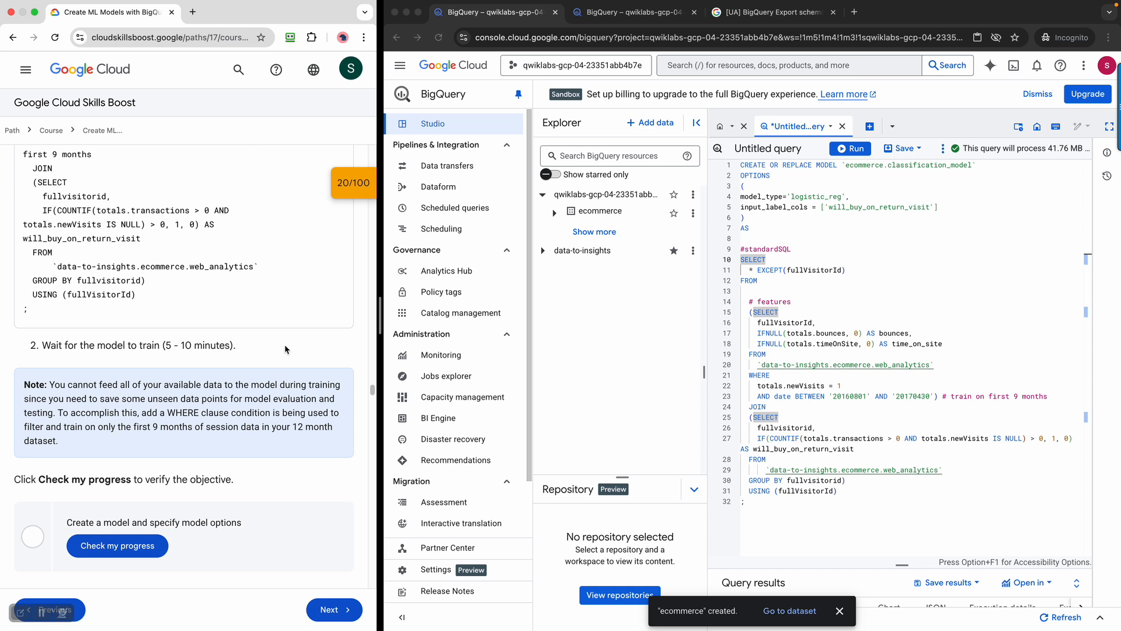
pyautogui.click(844, 153)
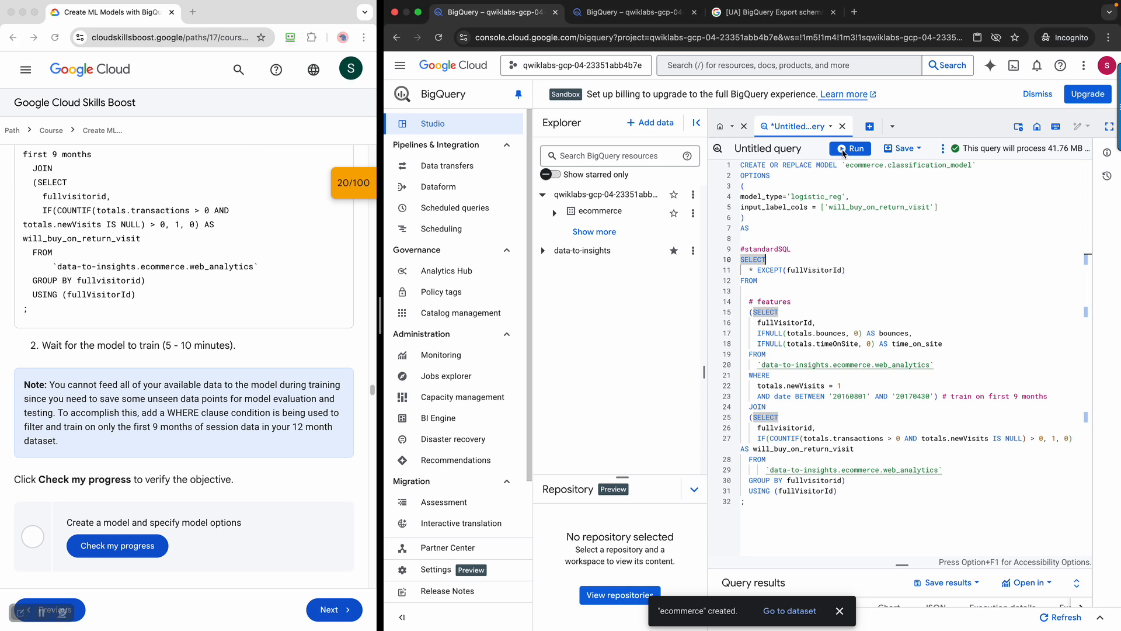
# Run the query to train classification_model, reading the lab's note on held-back 12-month data meanwhile
pyautogui.click(846, 151)
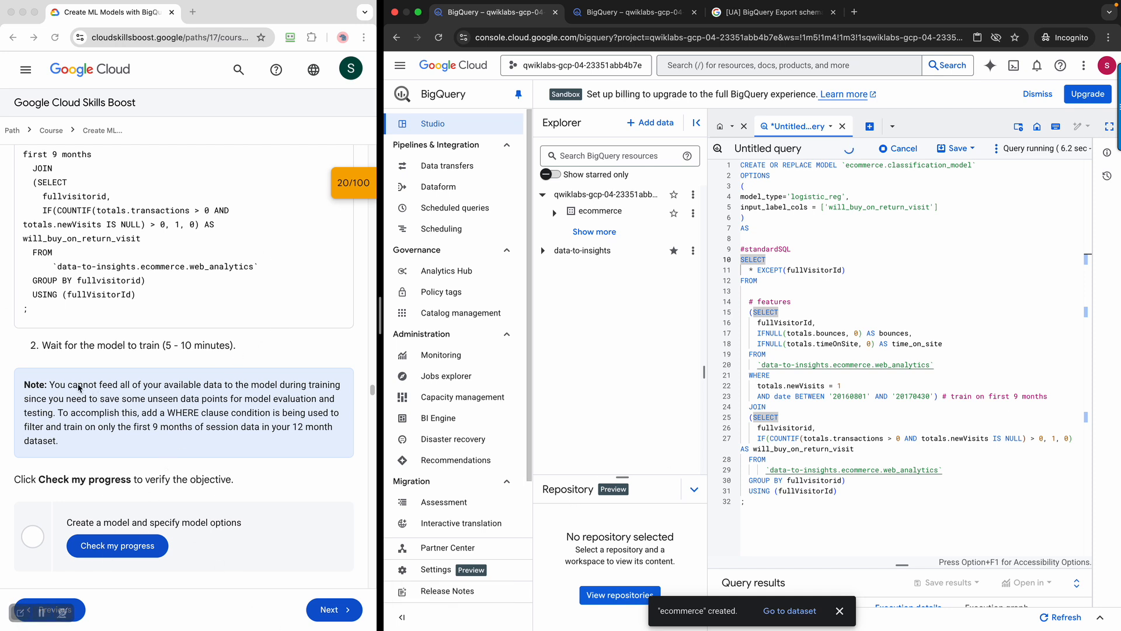
pyautogui.click(61, 387)
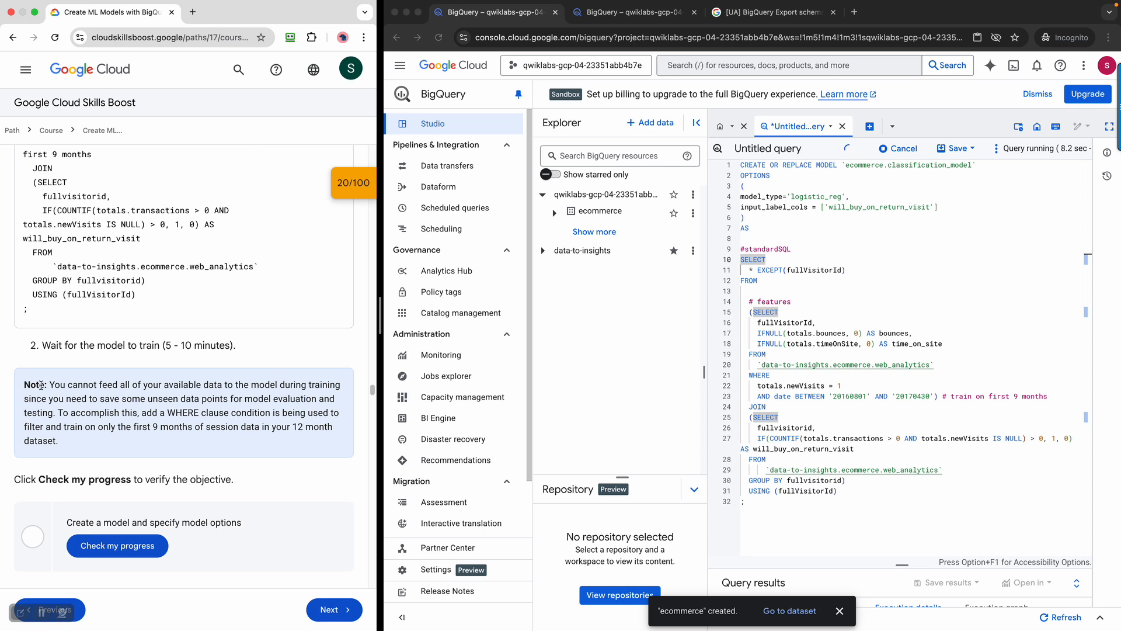
pyautogui.moveTo(53, 383); pyautogui.dragTo(332, 402)
pyautogui.moveTo(68, 418); pyautogui.dragTo(319, 421)
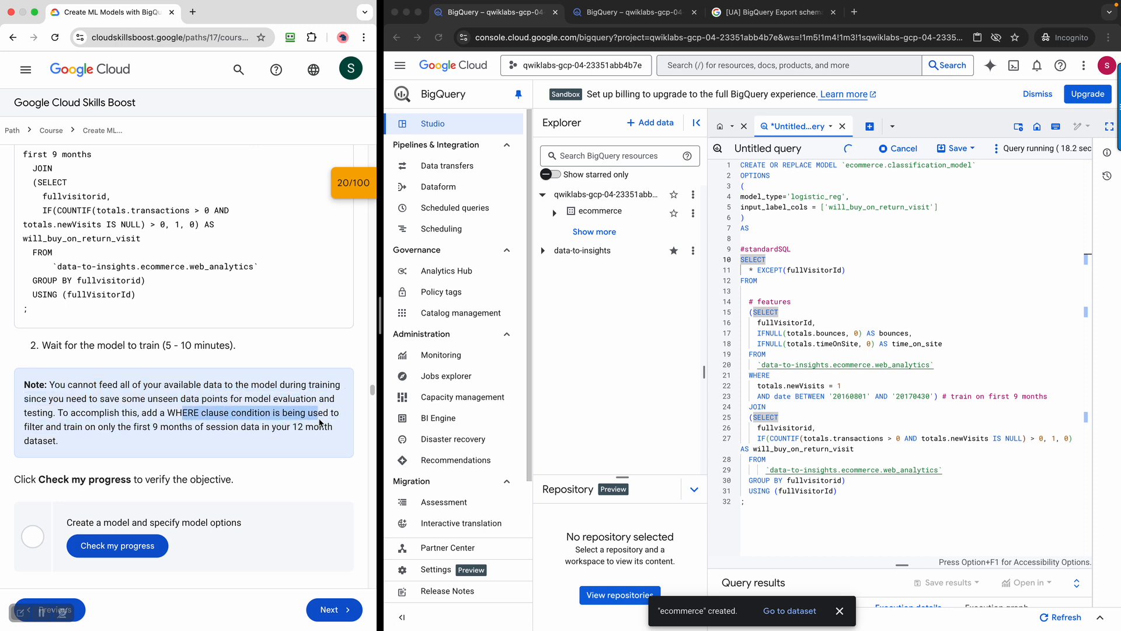
pyautogui.scroll(-2, 197, 320)
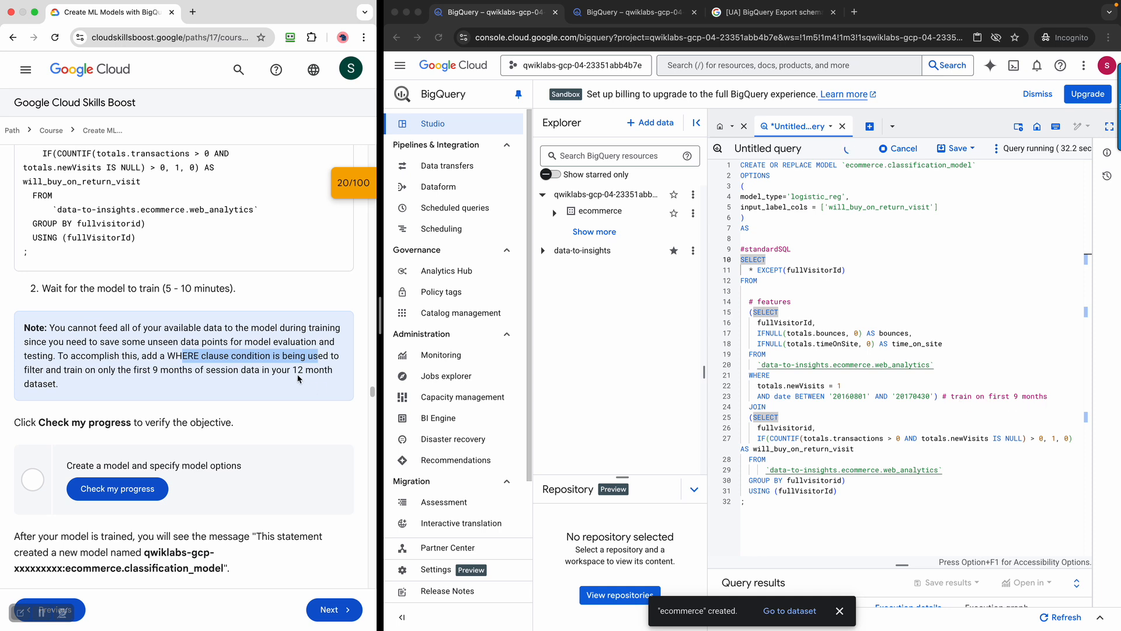
pyautogui.click(228, 362)
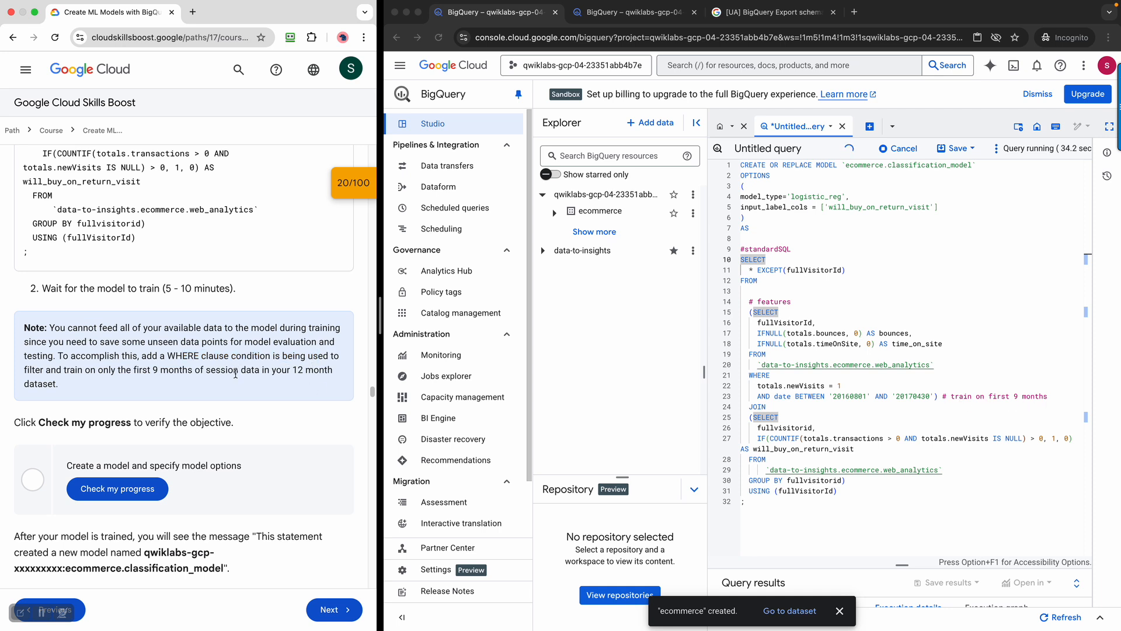
pyautogui.moveTo(246, 367); pyautogui.dragTo(319, 370)
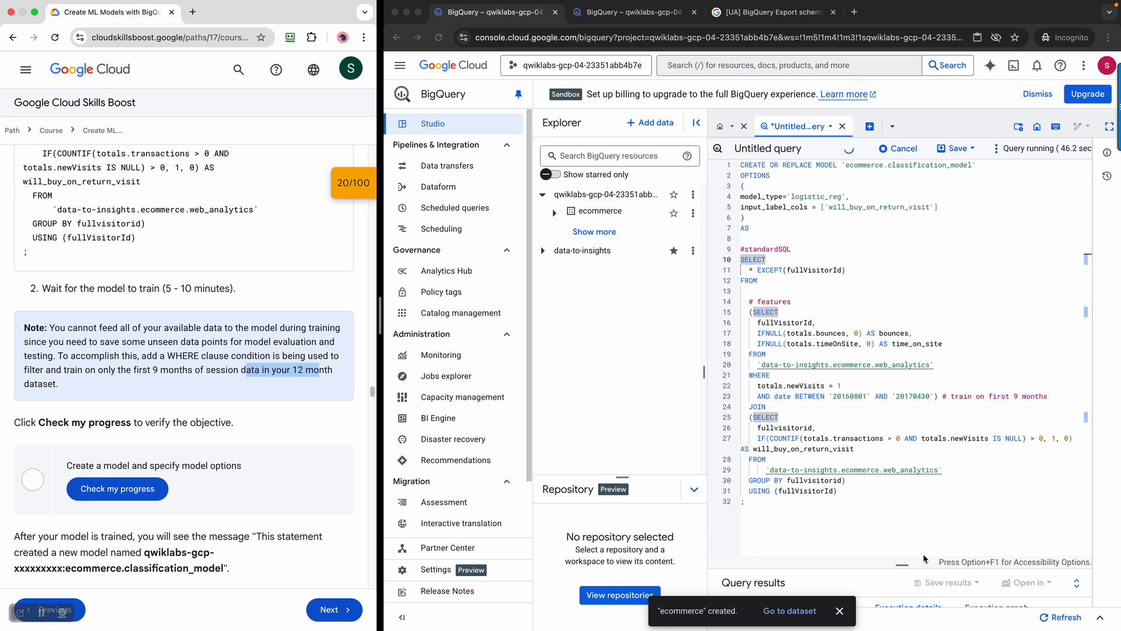
# Enlarge the query results area and wait out the 5–10 minute training
pyautogui.click(909, 569)
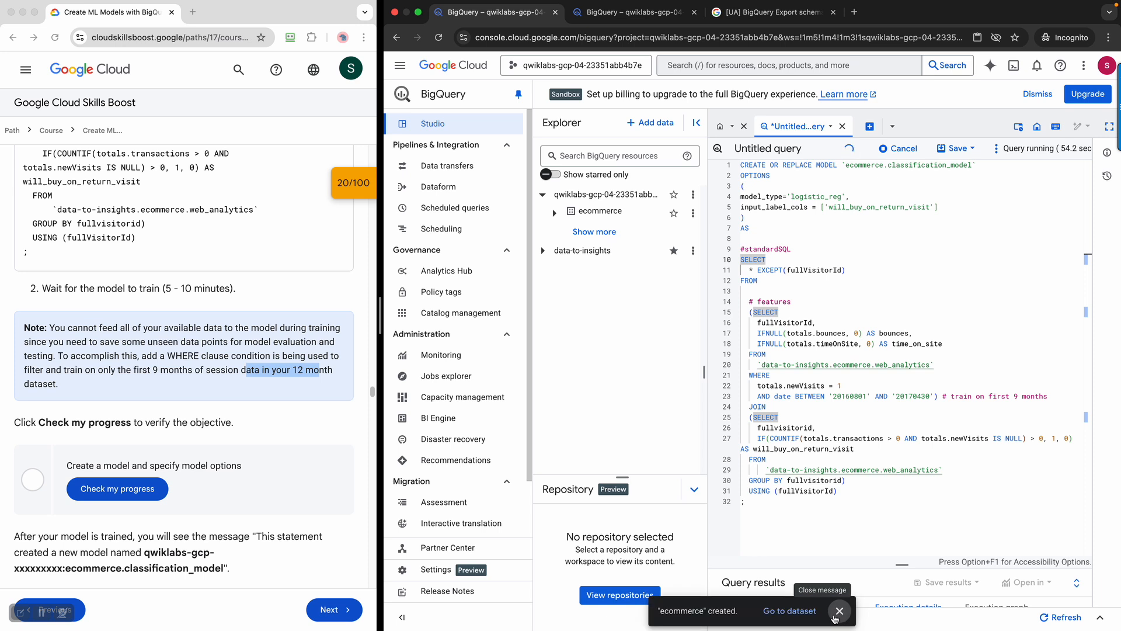
pyautogui.moveTo(912, 567); pyautogui.dragTo(922, 311)
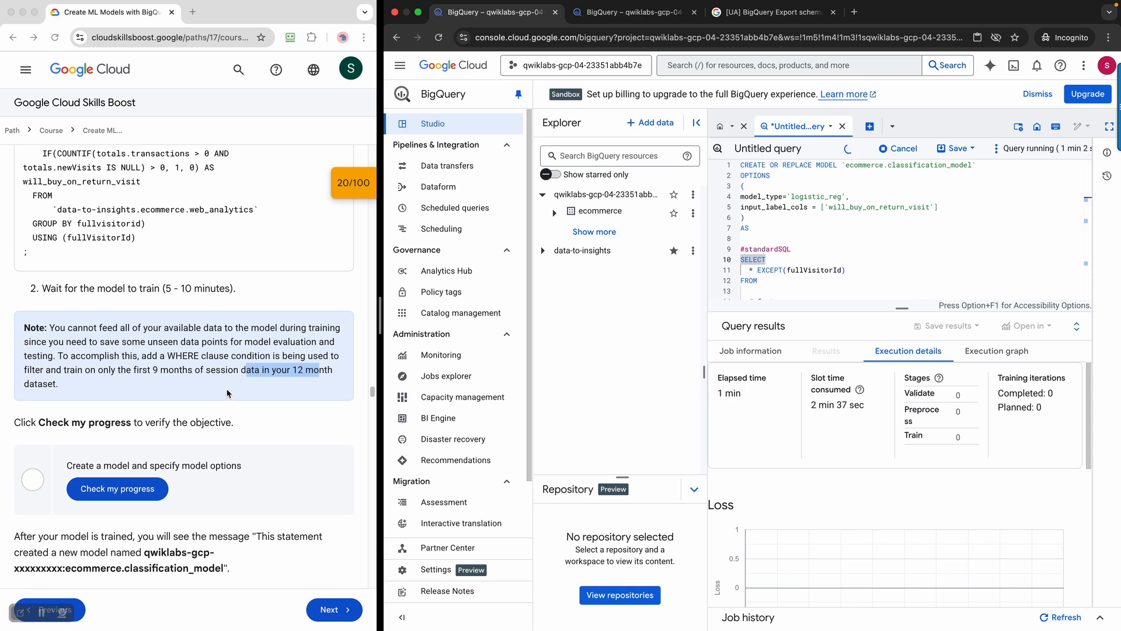
pyautogui.moveTo(152, 288); pyautogui.dragTo(269, 289)
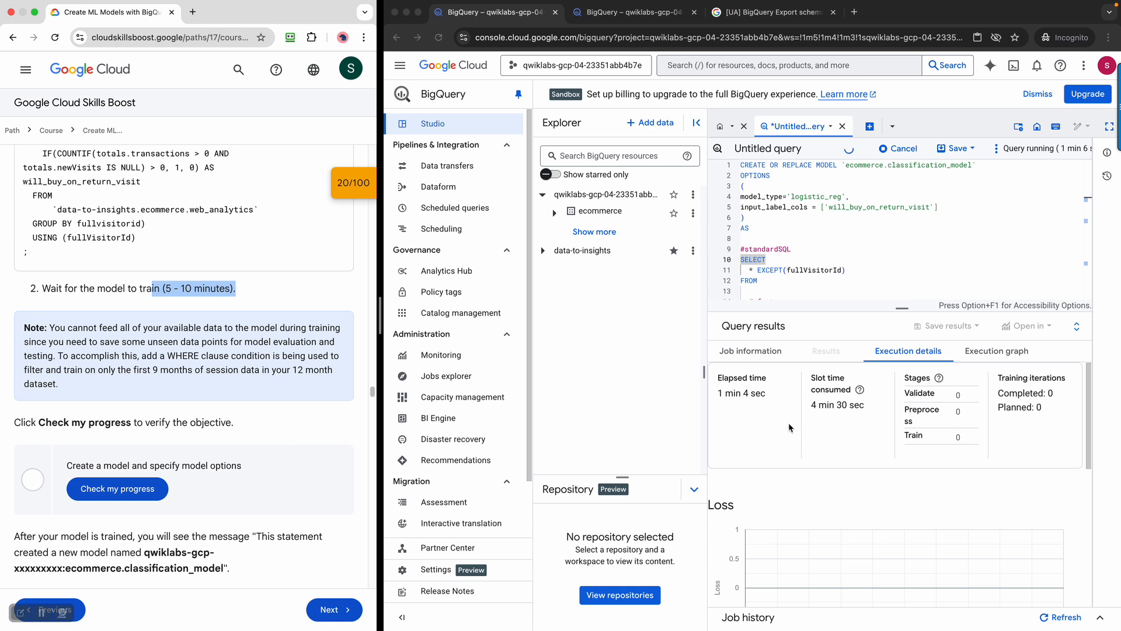
pyautogui.click(754, 399)
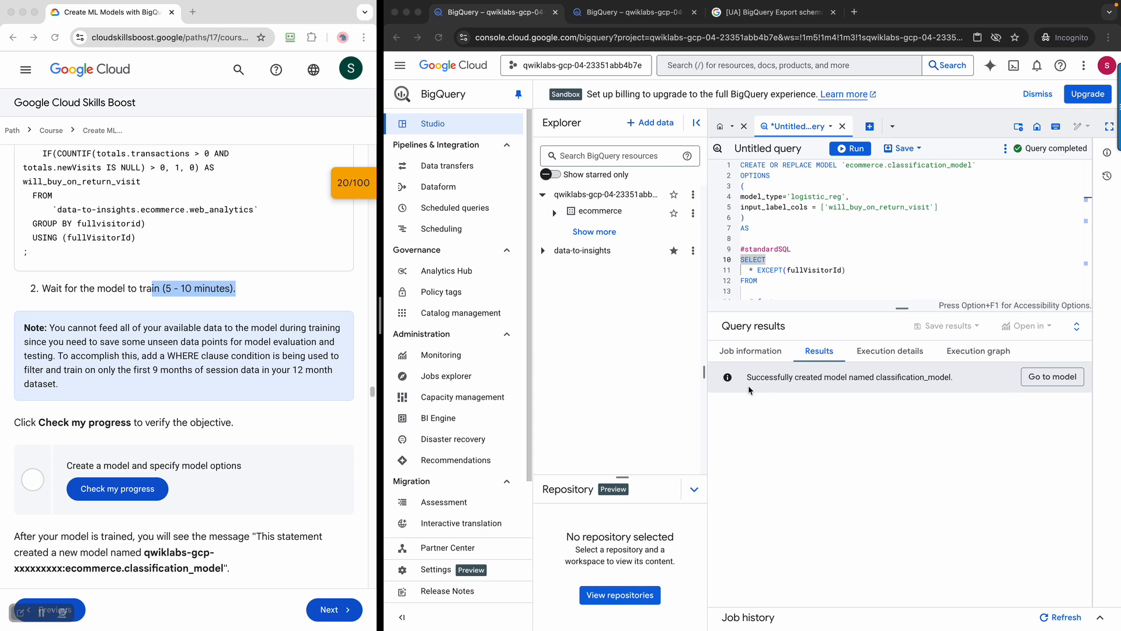
pyautogui.click(759, 353)
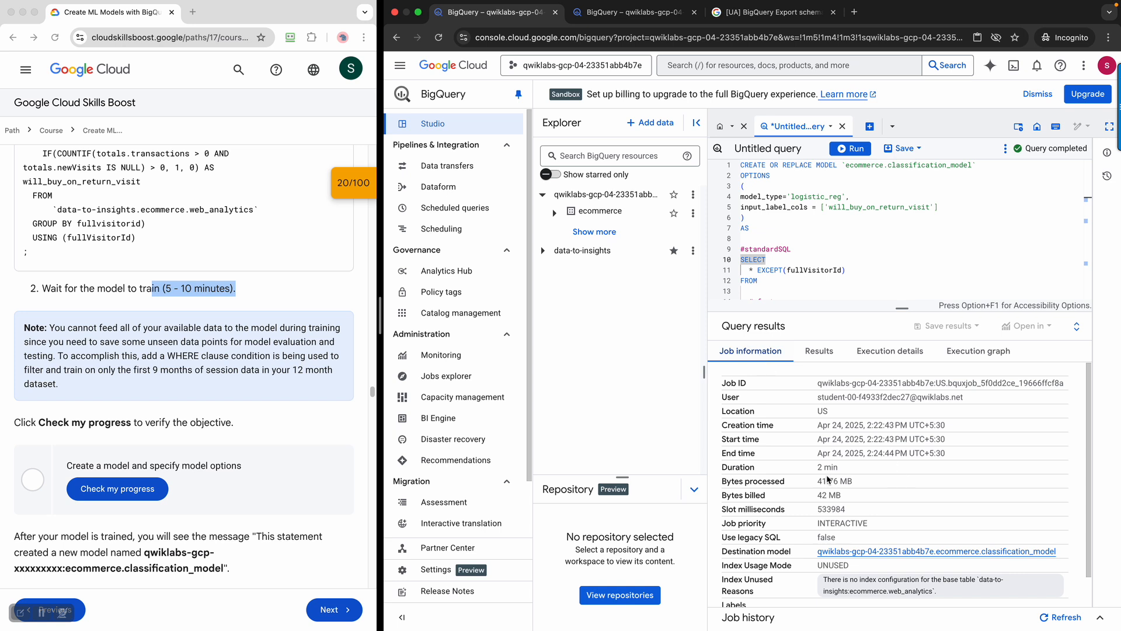
pyautogui.moveTo(839, 473); pyautogui.dragTo(815, 476)
pyautogui.click(159, 290)
pyautogui.moveTo(159, 290); pyautogui.dragTo(161, 289)
pyautogui.scroll(-1, 933, 500)
pyautogui.scroll(1, 933, 500)
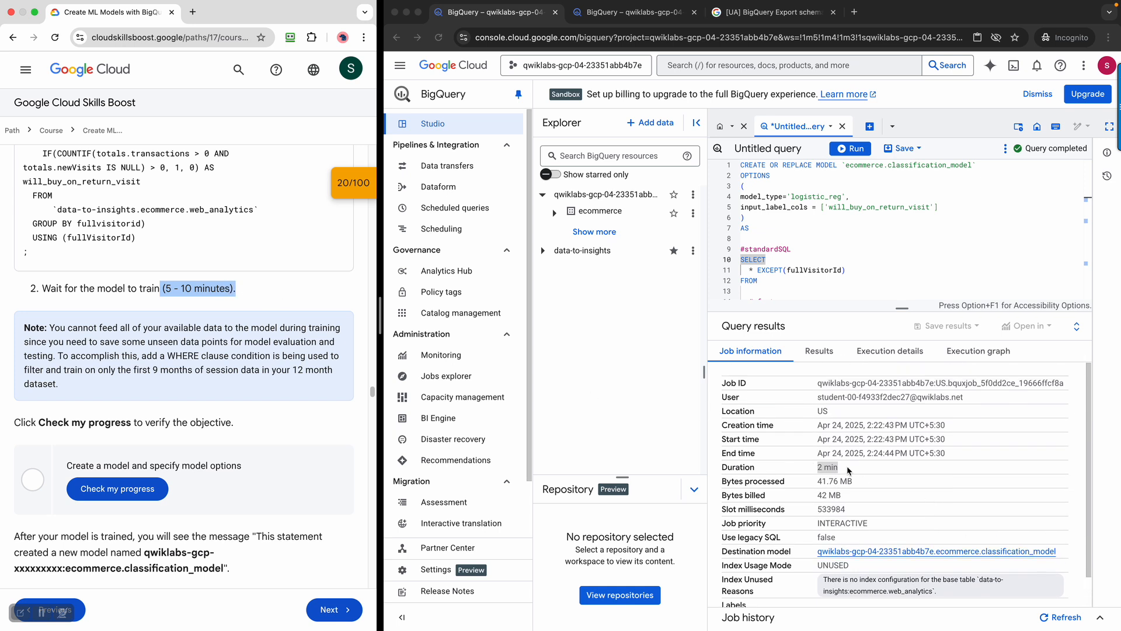
pyautogui.click(824, 355)
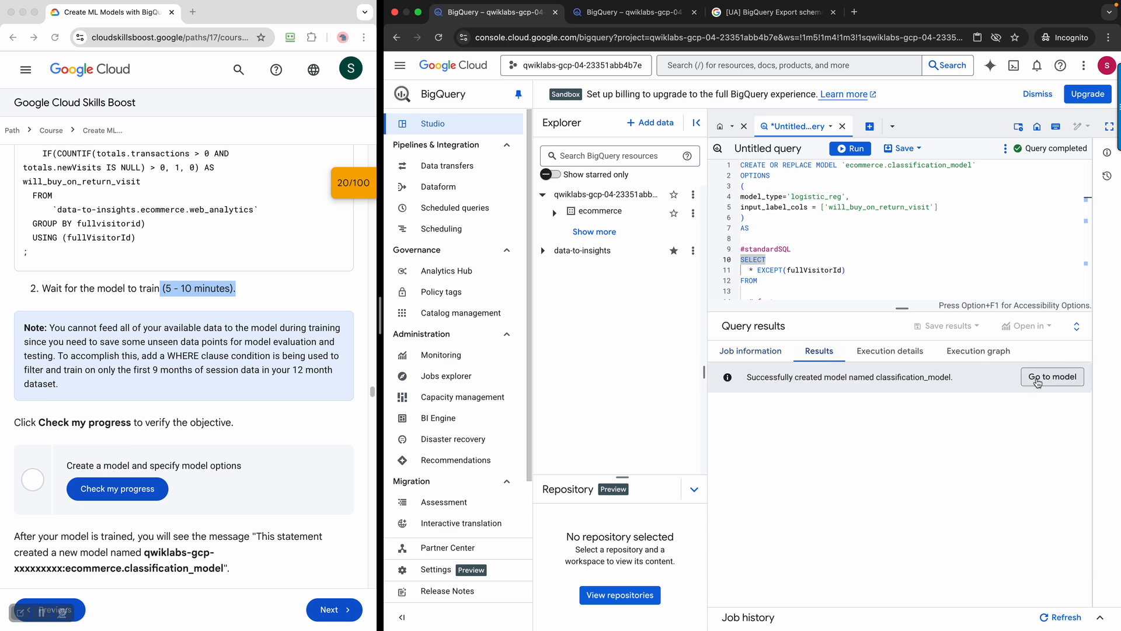
# Open classification_model's Training graphs and have the lab verify the model-creation task
pyautogui.click(1037, 378)
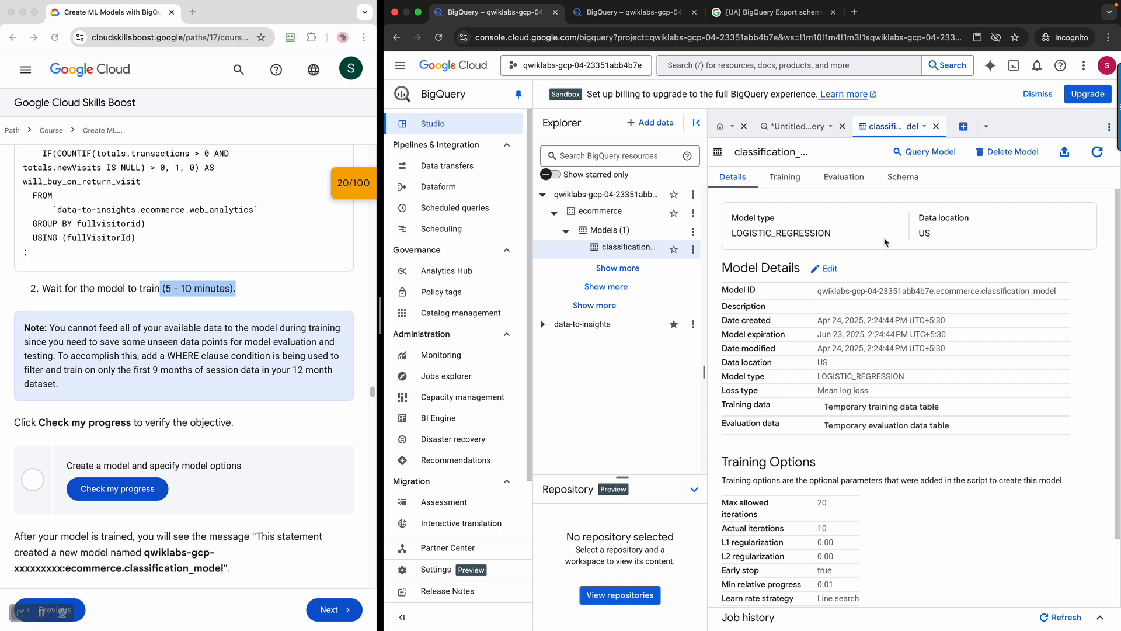
pyautogui.click(789, 181)
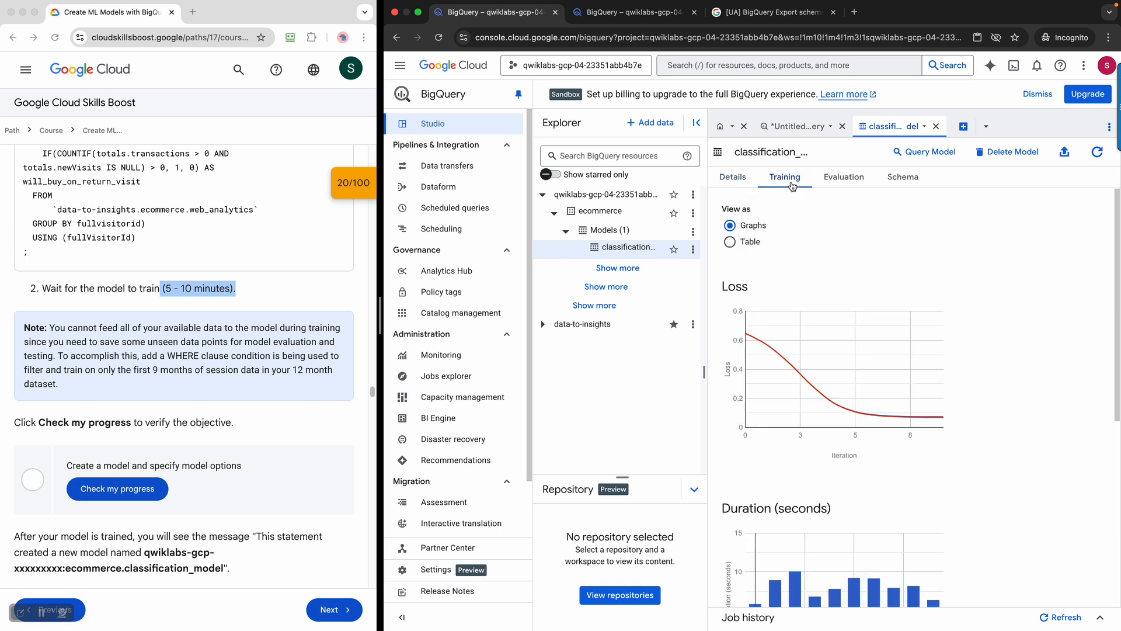
pyautogui.click(299, 420)
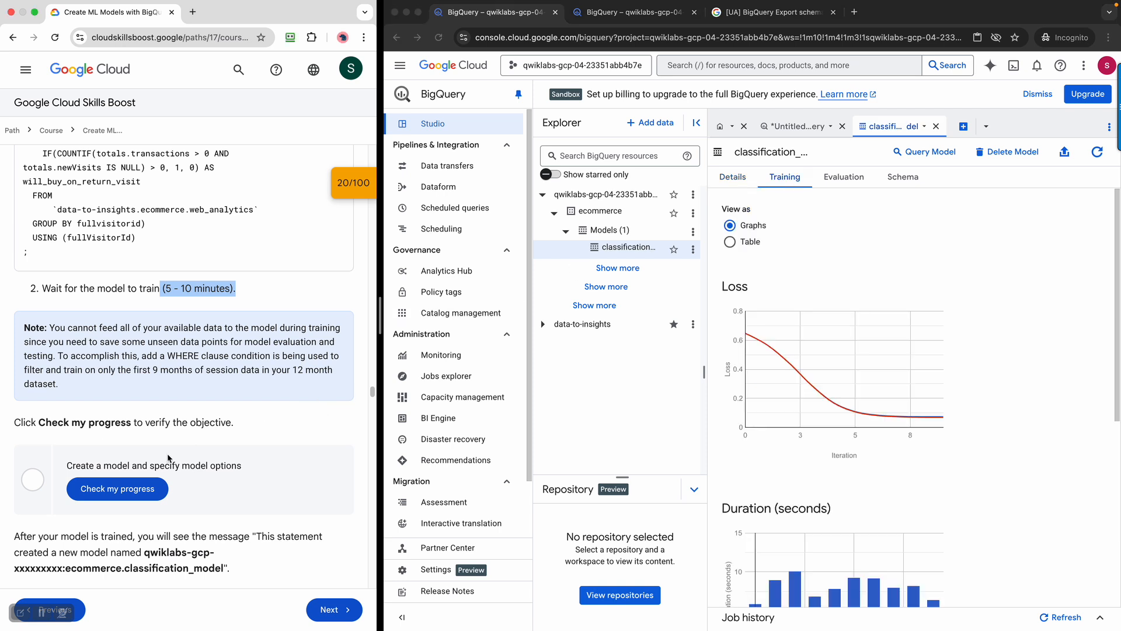
pyautogui.click(119, 489)
pyautogui.scroll(-1, 239, 493)
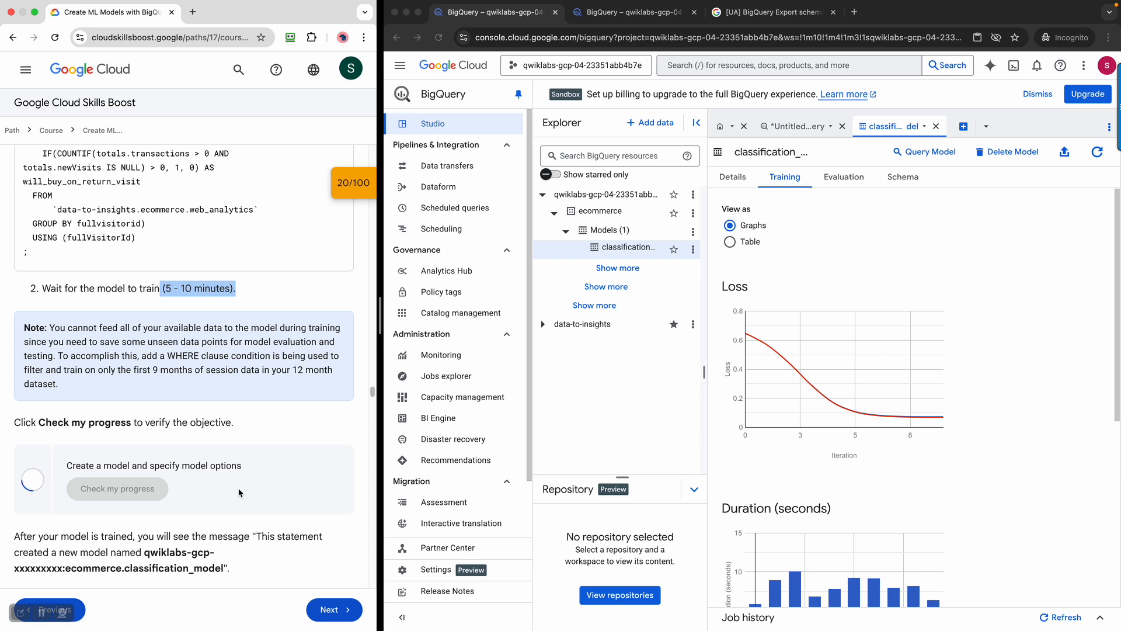
pyautogui.scroll(-5, 239, 493)
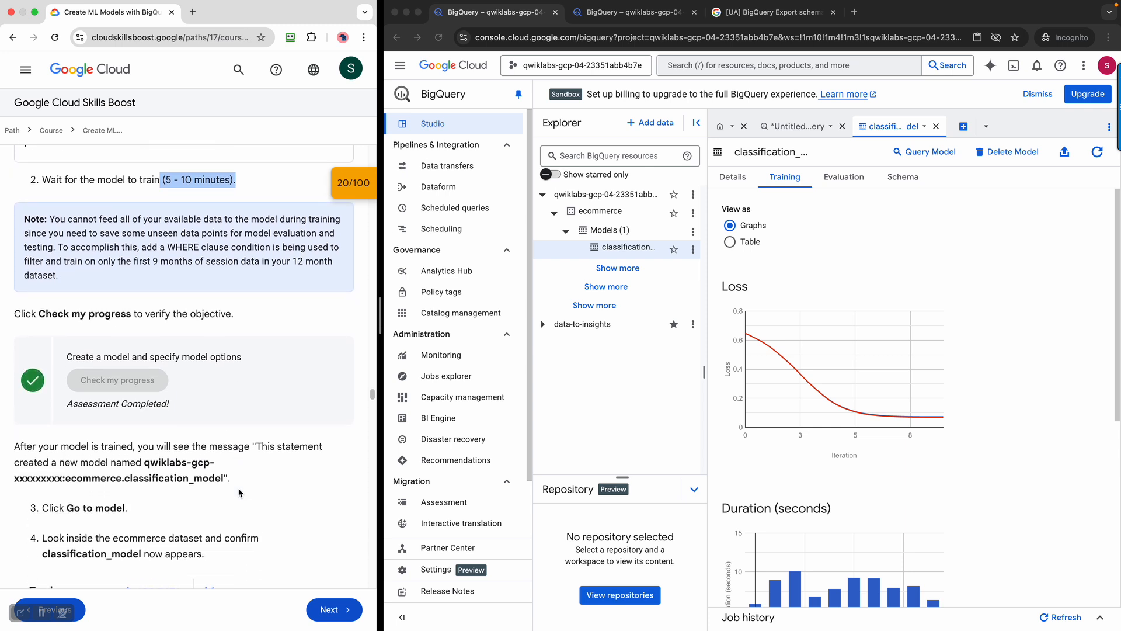
pyautogui.scroll(-9, 239, 492)
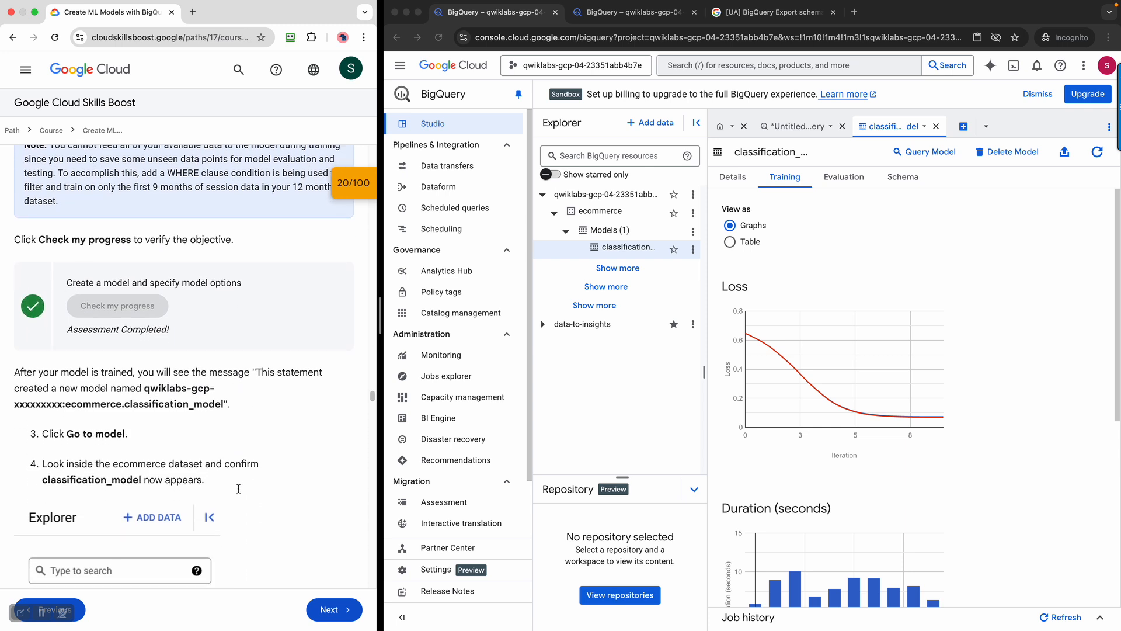
pyautogui.scroll(-15, 254, 423)
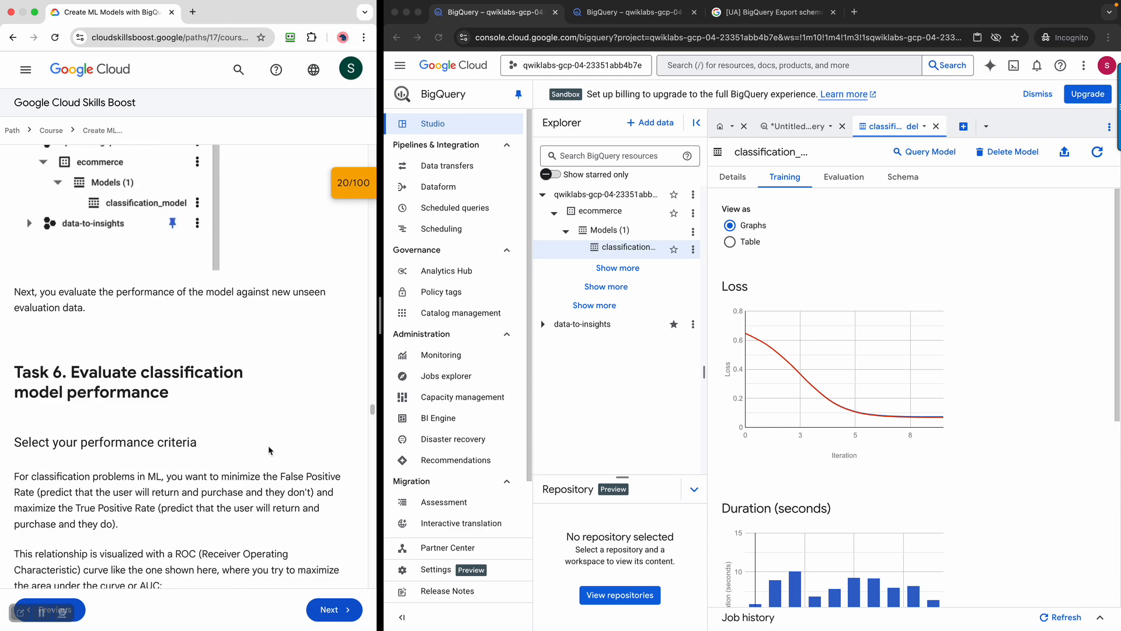
pyautogui.scroll(-7, 269, 450)
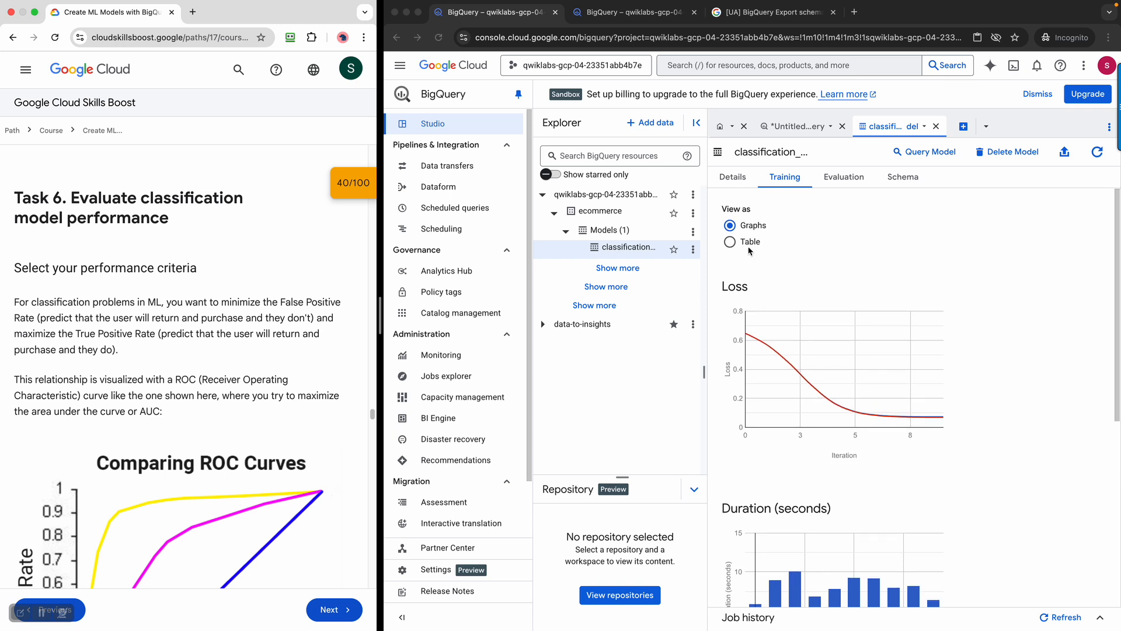
# Show training iterations as a table, comparing losses and learn rates 0.2 and 25.6
pyautogui.click(730, 242)
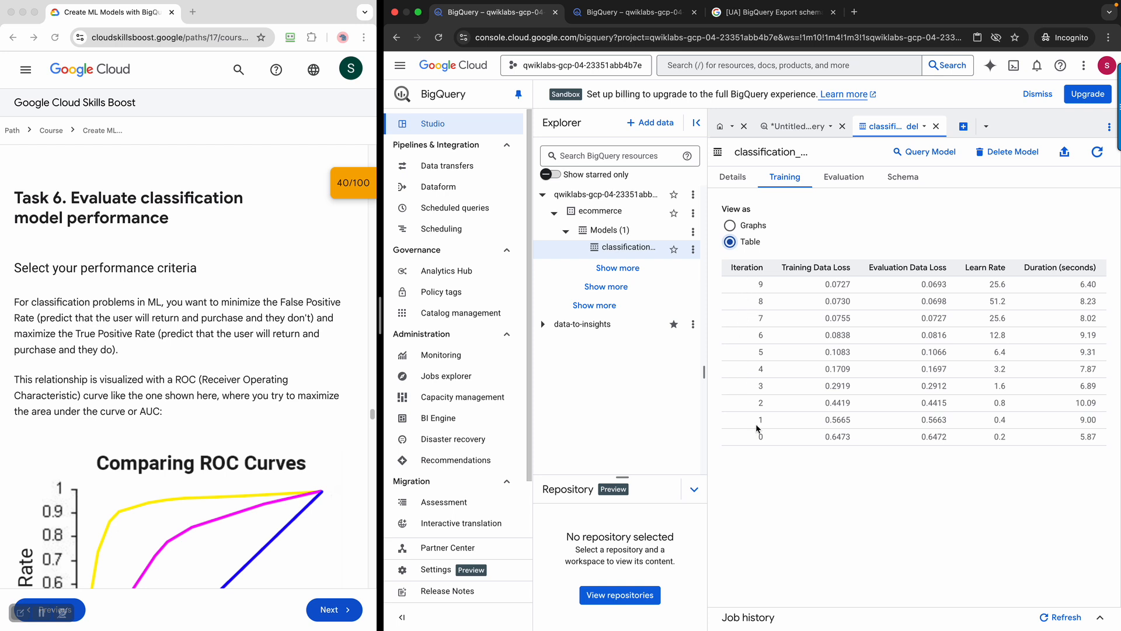
pyautogui.moveTo(759, 442); pyautogui.dragTo(1032, 447)
pyautogui.click(856, 446)
pyautogui.moveTo(827, 288); pyautogui.dragTo(865, 292)
pyautogui.moveTo(1014, 282); pyautogui.dragTo(991, 282)
pyautogui.moveTo(986, 437); pyautogui.dragTo(1018, 442)
pyautogui.moveTo(800, 405); pyautogui.dragTo(1100, 409)
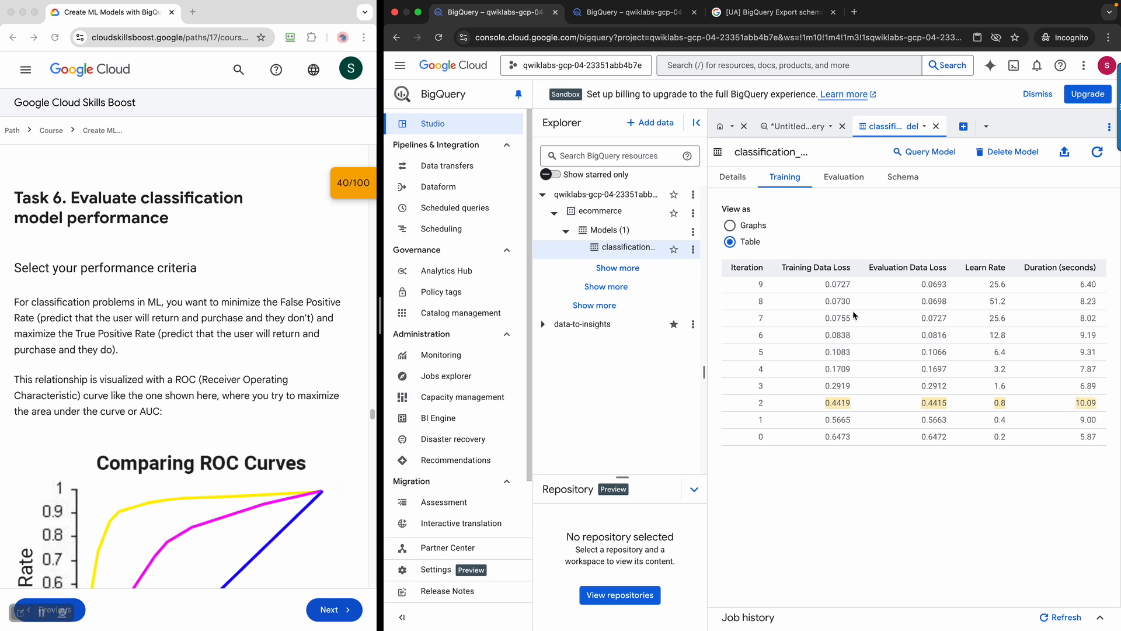
# View the Evaluation metrics and ROC curve, hiding the resource list for more room
pyautogui.click(840, 176)
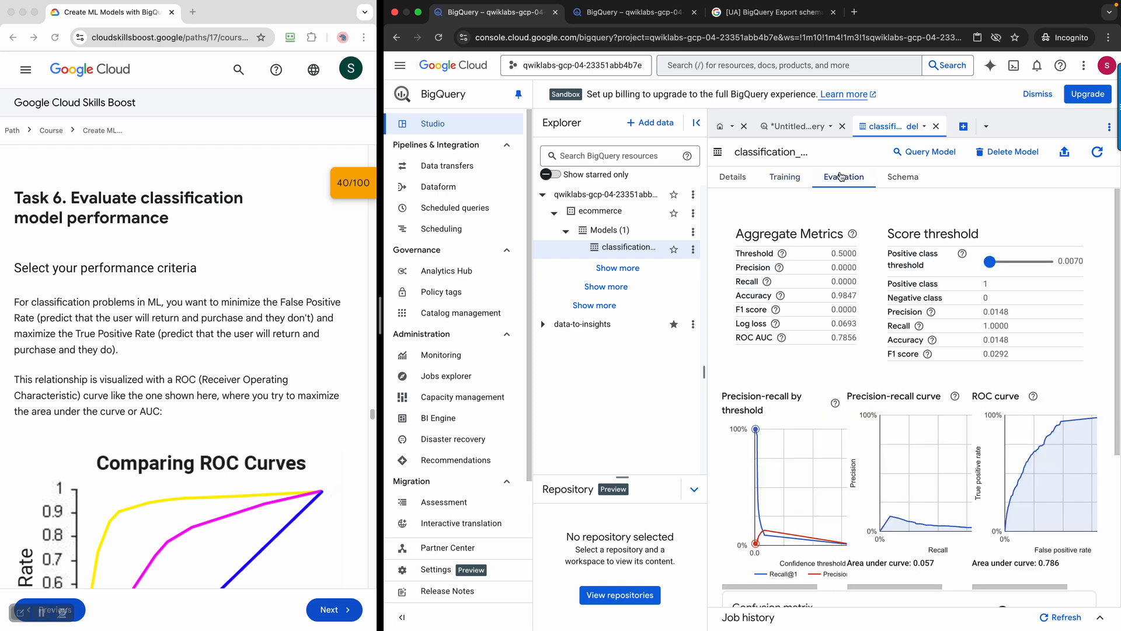
pyautogui.click(785, 177)
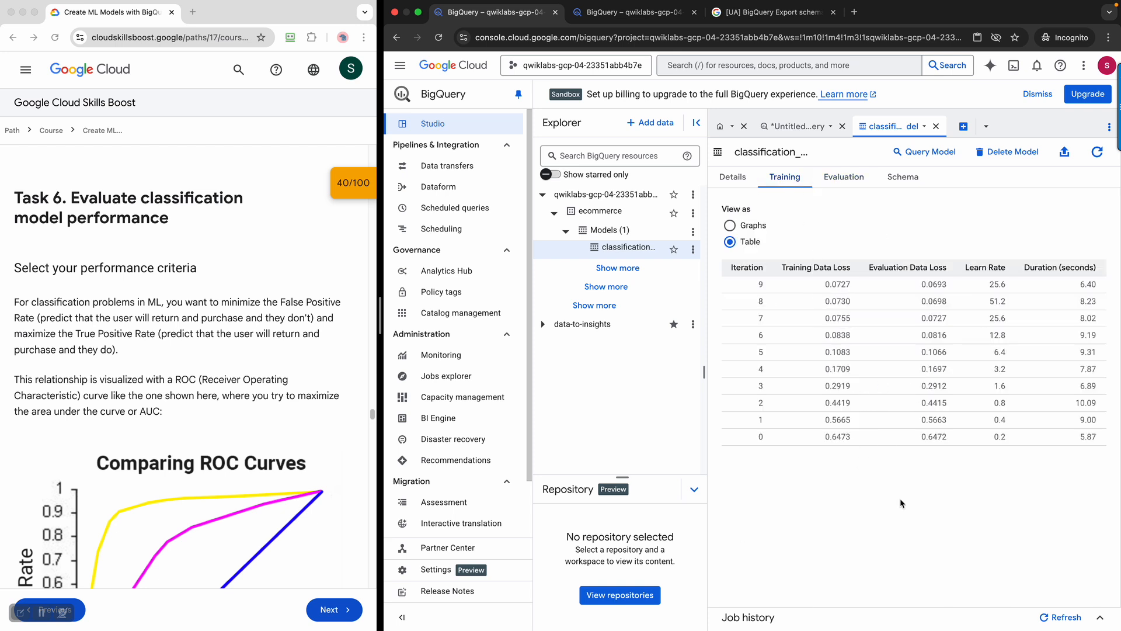
pyautogui.click(848, 183)
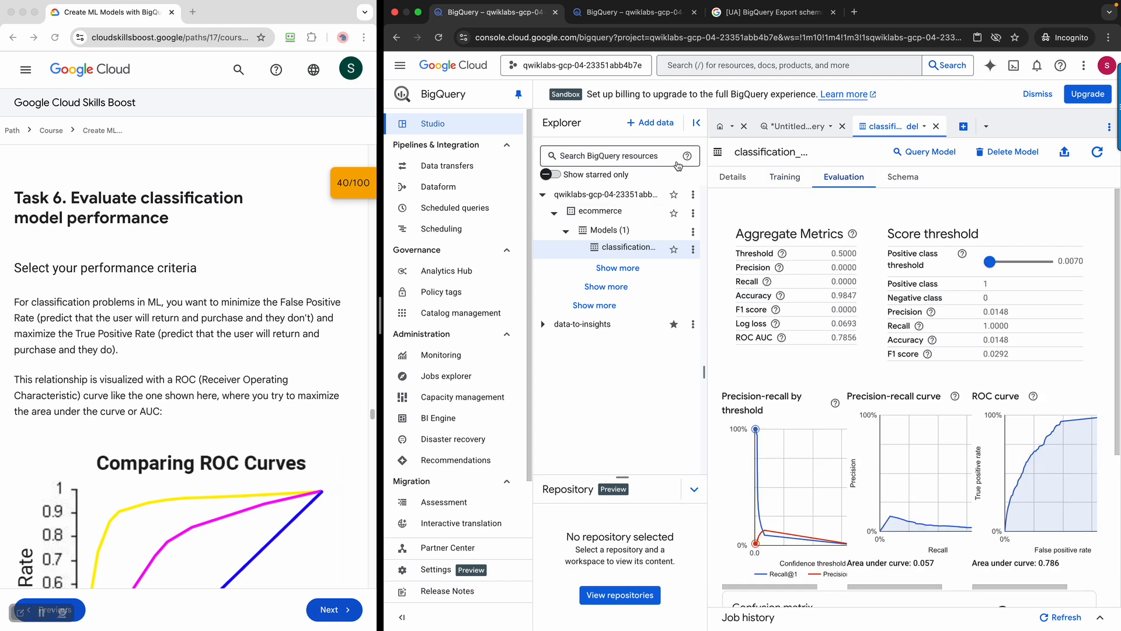
pyautogui.click(696, 123)
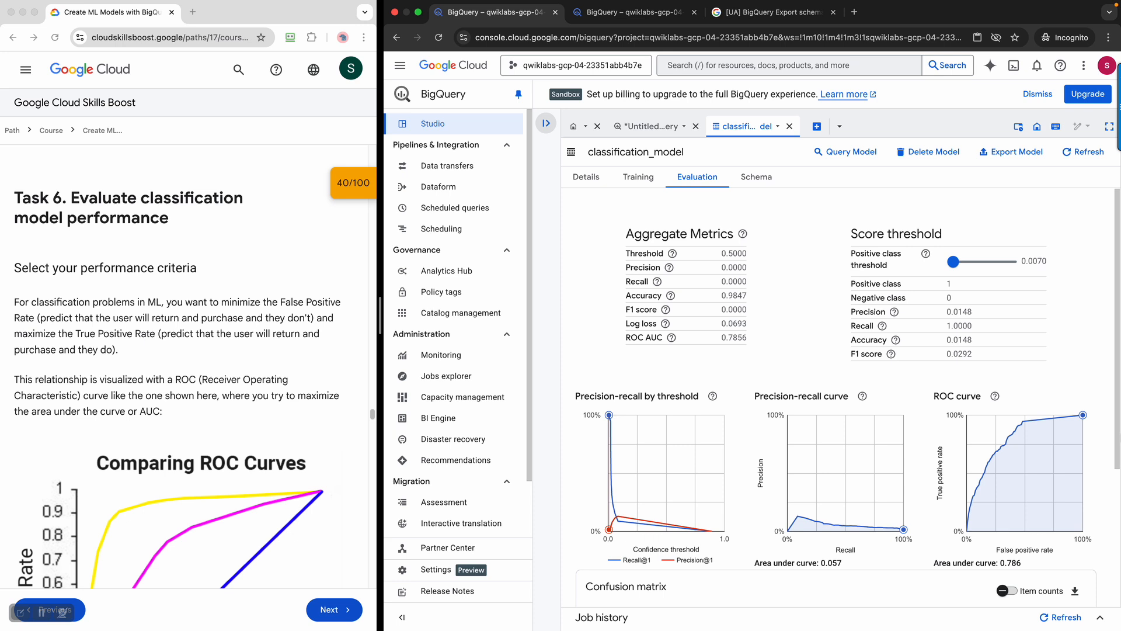
# Move the score threshold slider to about 0.0218, 0.0220, then 0.8963
pyautogui.scroll(-1, 993, 409)
pyautogui.scroll(-1, 961, 381)
pyautogui.scroll(1, 980, 350)
pyautogui.moveTo(954, 262); pyautogui.dragTo(956, 267)
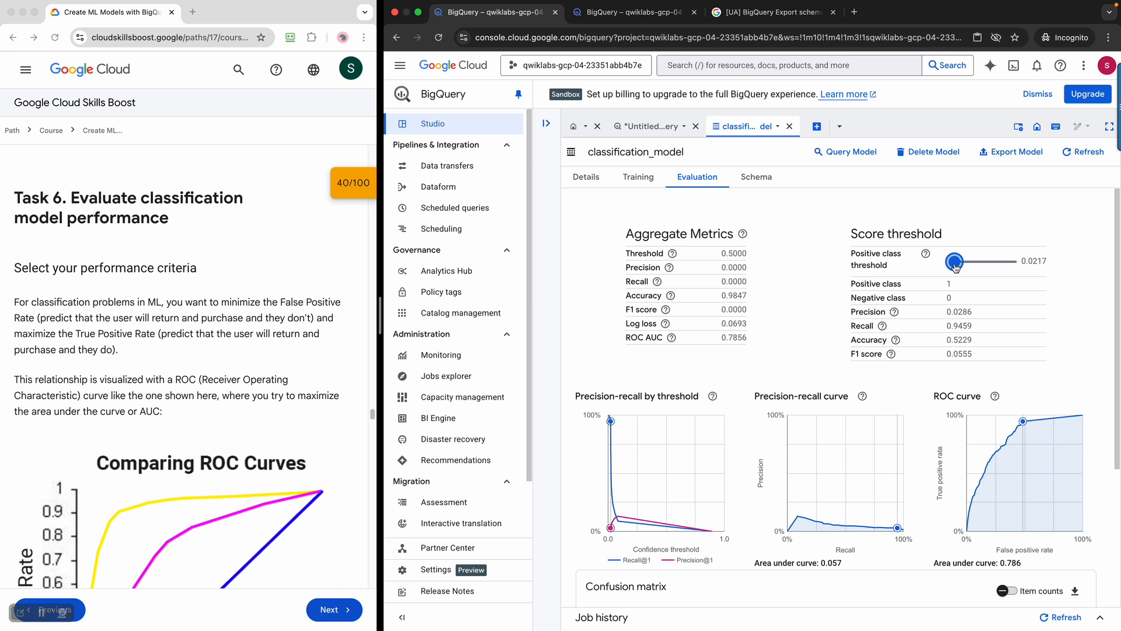
pyautogui.moveTo(955, 267); pyautogui.dragTo(1014, 278)
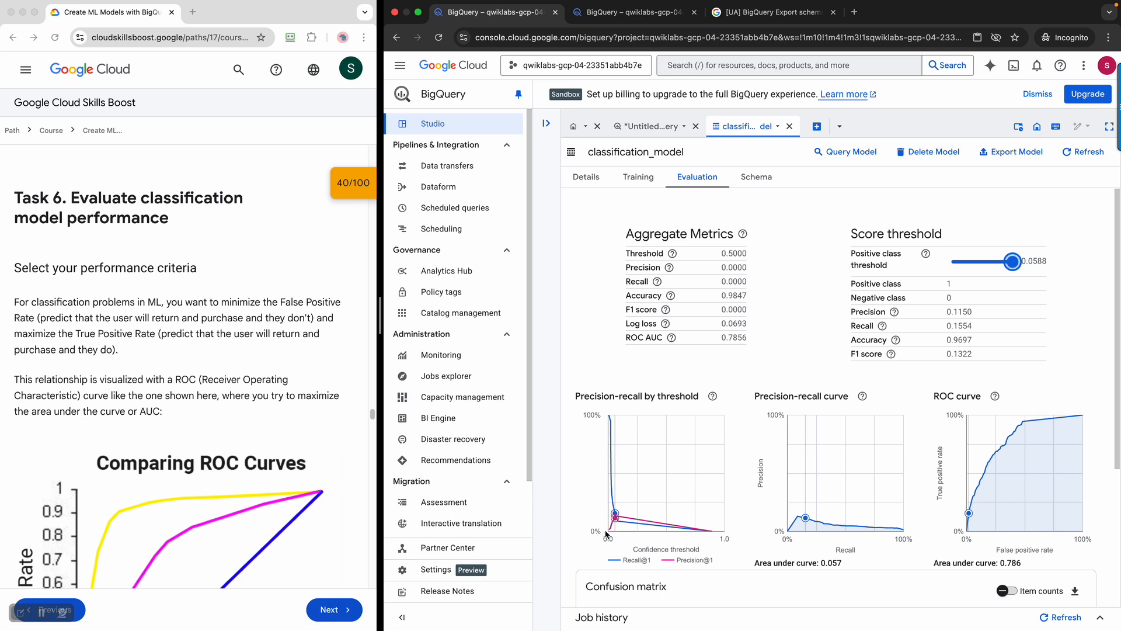
pyautogui.moveTo(615, 521)
pyautogui.moveTo(1016, 265); pyautogui.dragTo(936, 275)
# Toggle the confusion matrix between item counts and percentages, then view the Schema tab
pyautogui.scroll(-5, 913, 406)
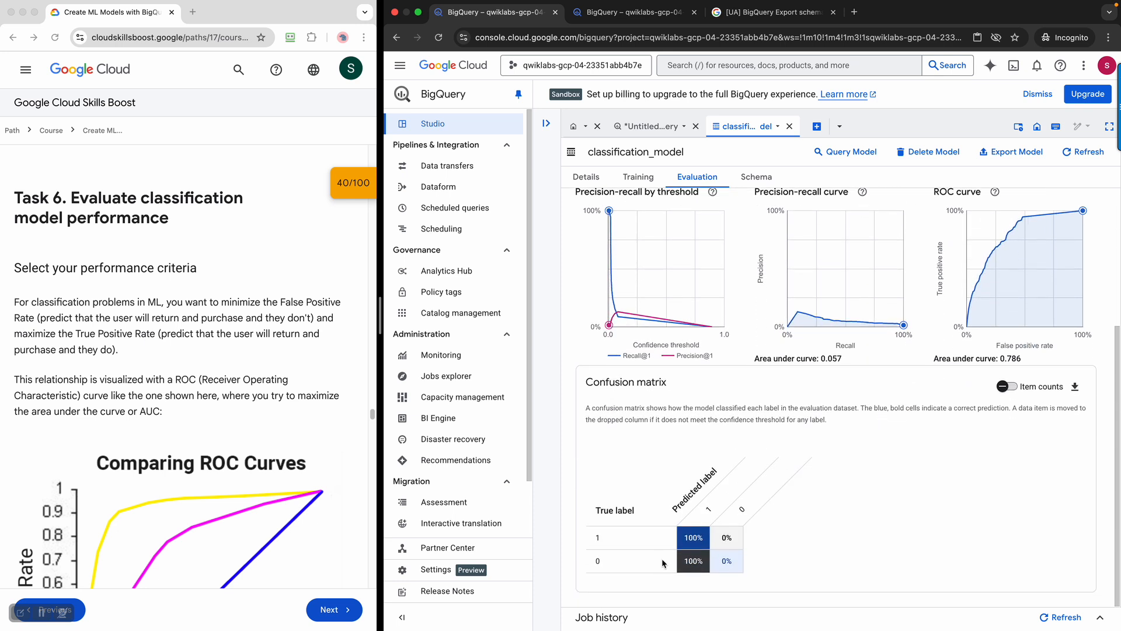
pyautogui.scroll(1, 738, 482)
pyautogui.scroll(-1, 738, 481)
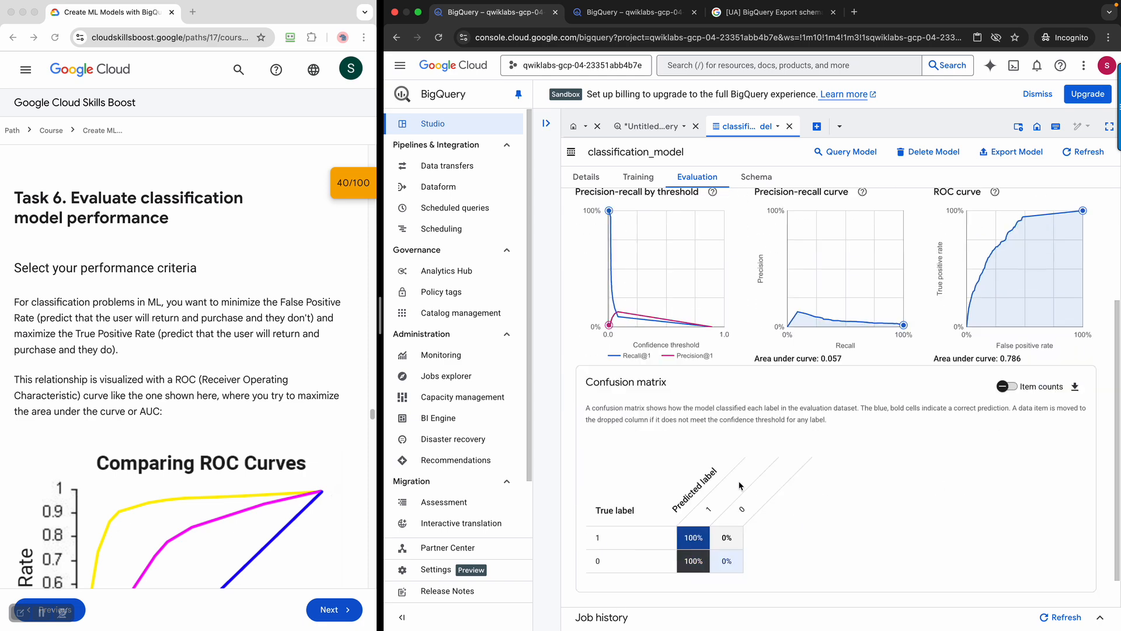
pyautogui.click(1008, 388)
pyautogui.click(1010, 390)
pyautogui.click(1010, 390)
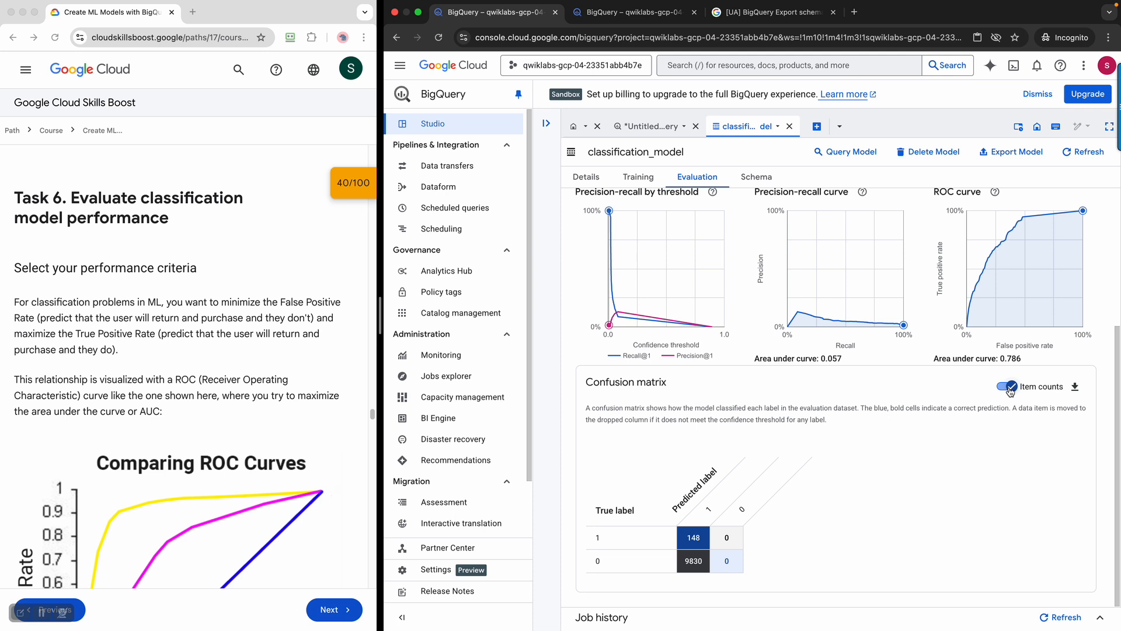
pyautogui.click(1010, 390)
pyautogui.click(1010, 390)
pyautogui.click(1011, 390)
pyautogui.click(756, 177)
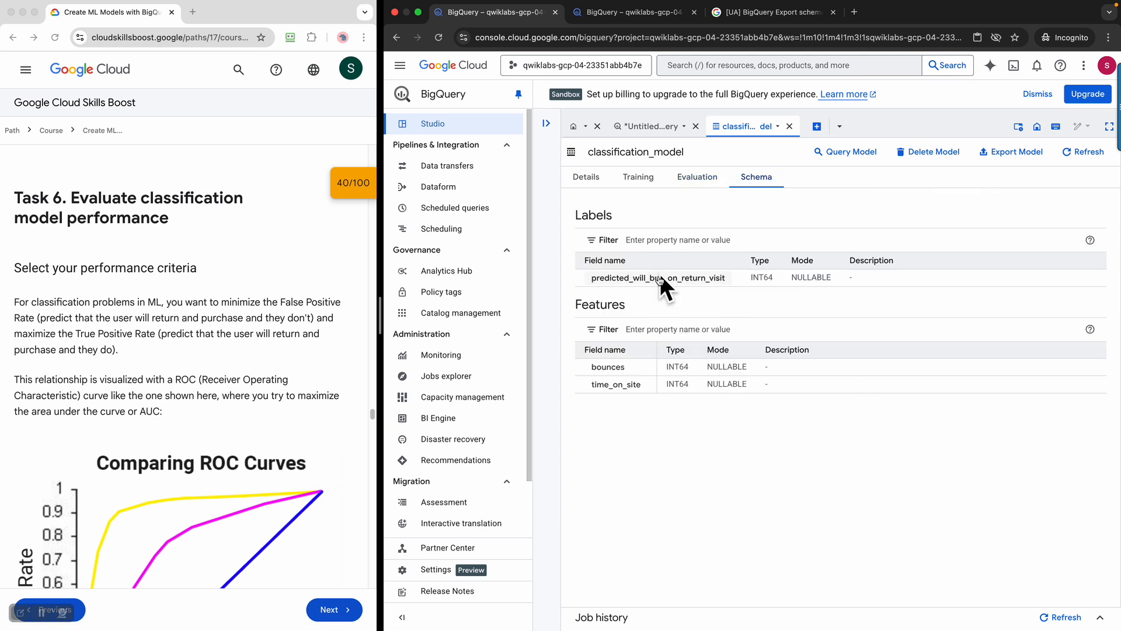
# Review the performance criteria heading in the lab instructions
pyautogui.click(123, 347)
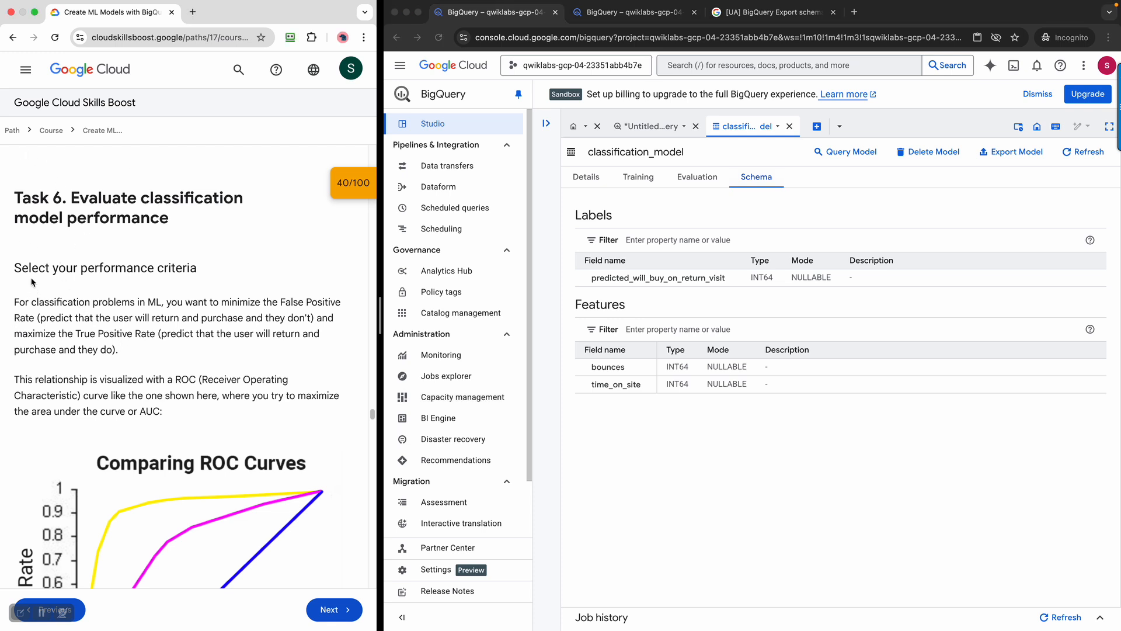
pyautogui.moveTo(28, 269); pyautogui.dragTo(136, 284)
pyautogui.scroll(-2, 206, 363)
pyautogui.scroll(-4, 206, 362)
pyautogui.scroll(-8, 205, 359)
pyautogui.scroll(8, 205, 359)
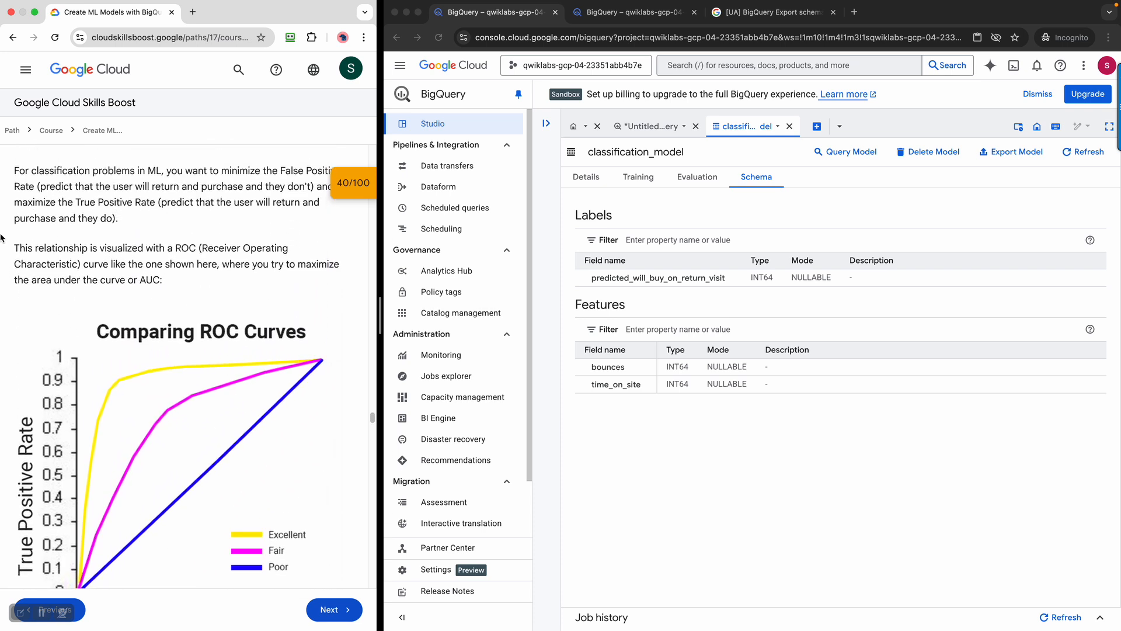
pyautogui.scroll(2, 270, 299)
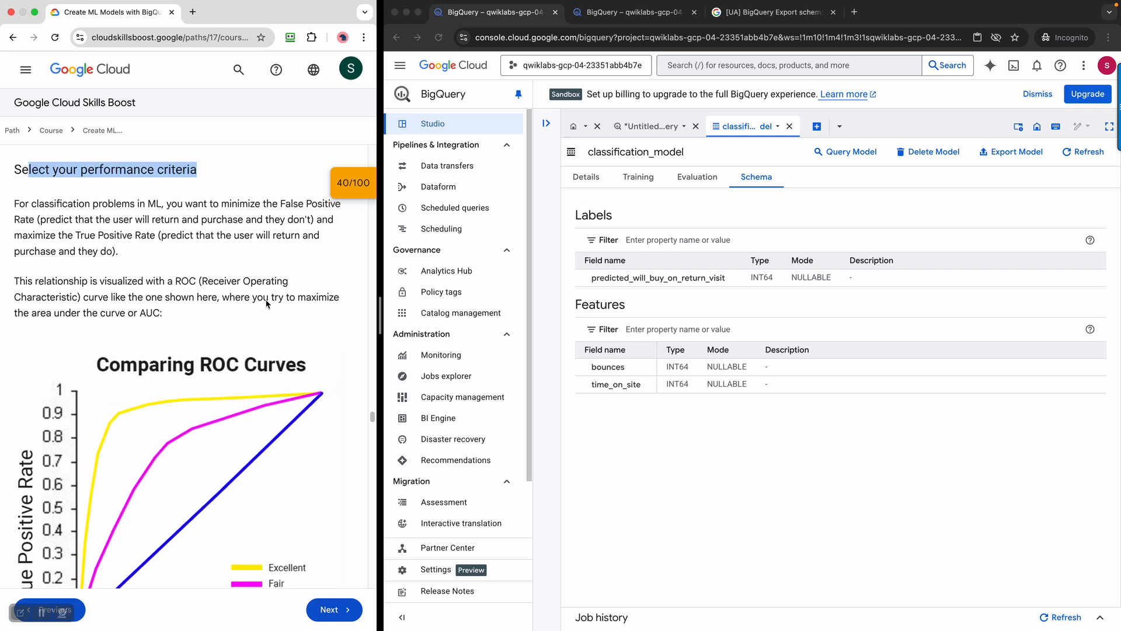
pyautogui.click(272, 331)
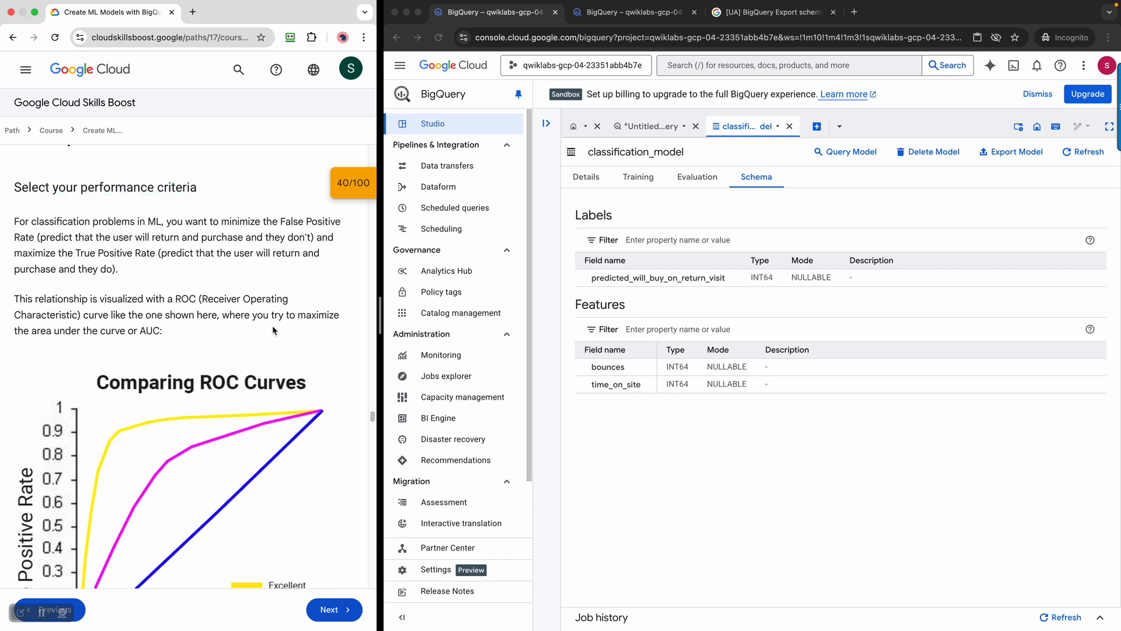
# Scroll the lab instructions down to the ML.EVALUATE query
pyautogui.scroll(-5, 272, 330)
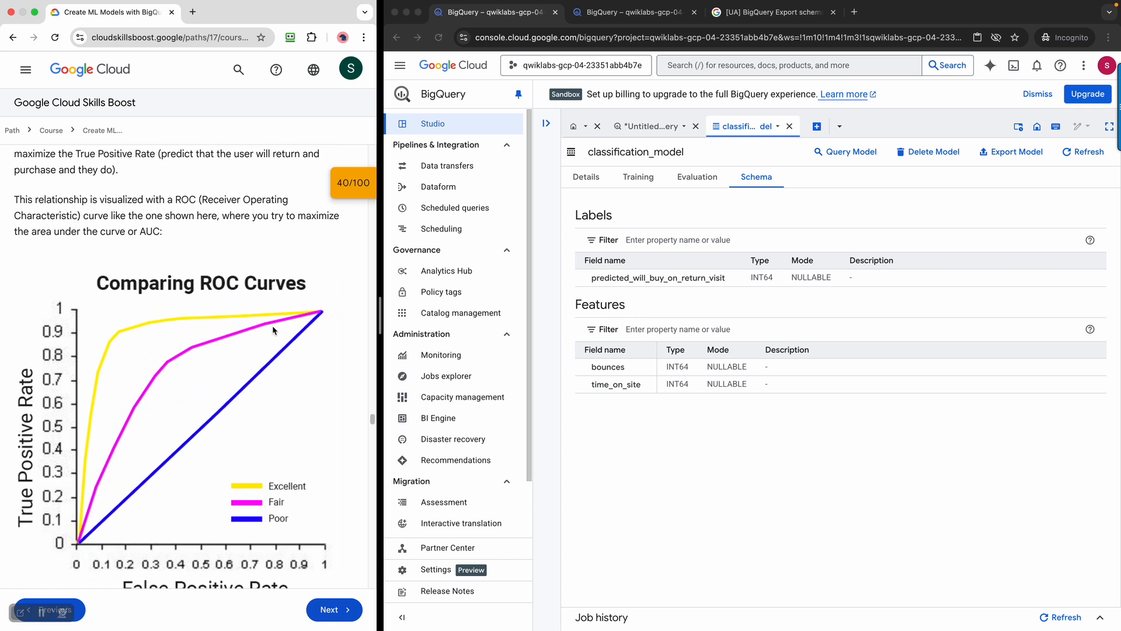
pyautogui.scroll(-10, 272, 327)
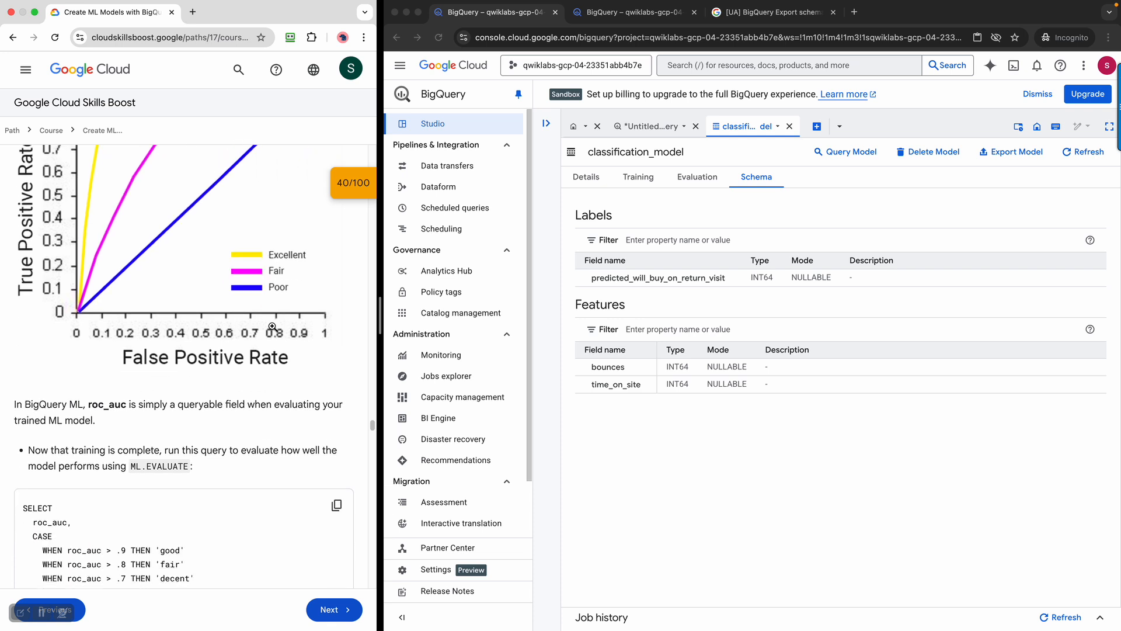
pyautogui.scroll(-5, 273, 327)
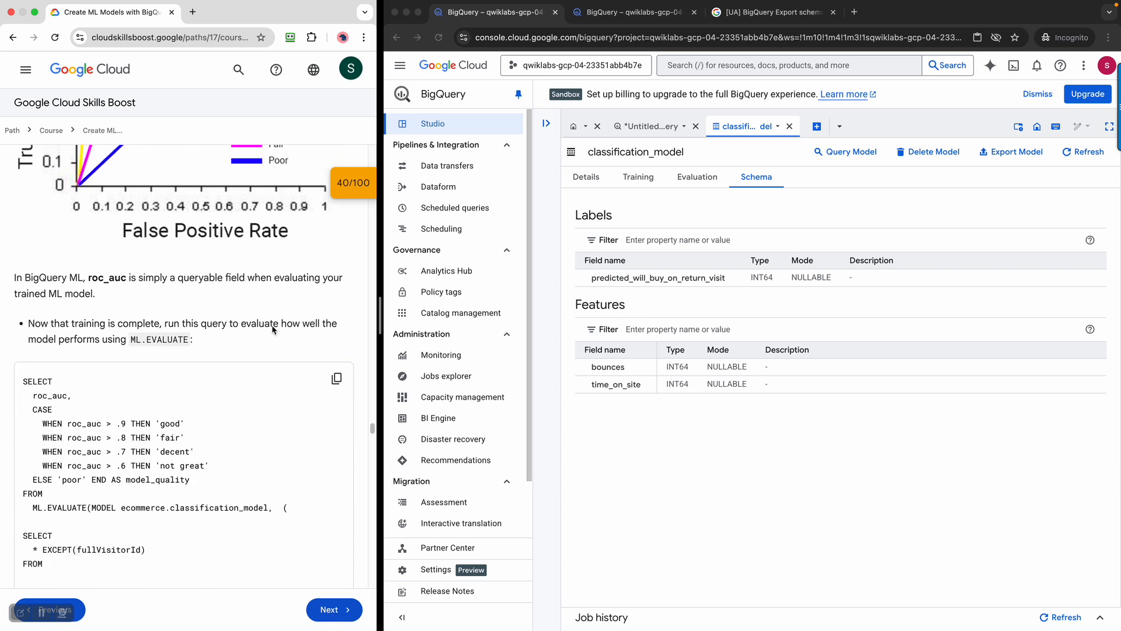
pyautogui.scroll(-5, 273, 330)
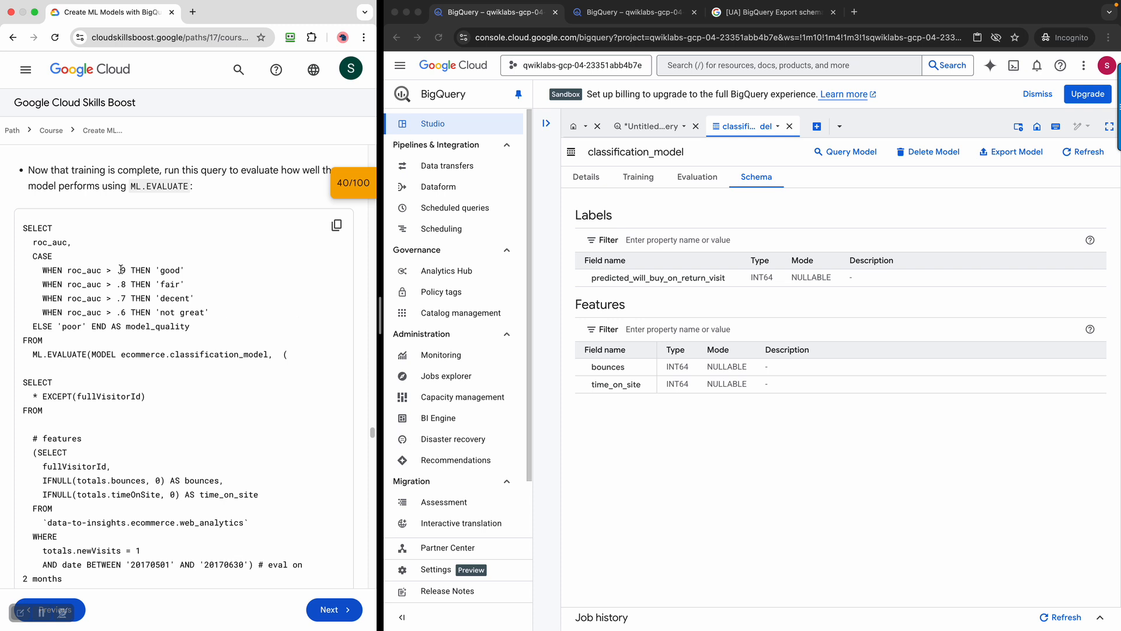
pyautogui.scroll(-2, 201, 355)
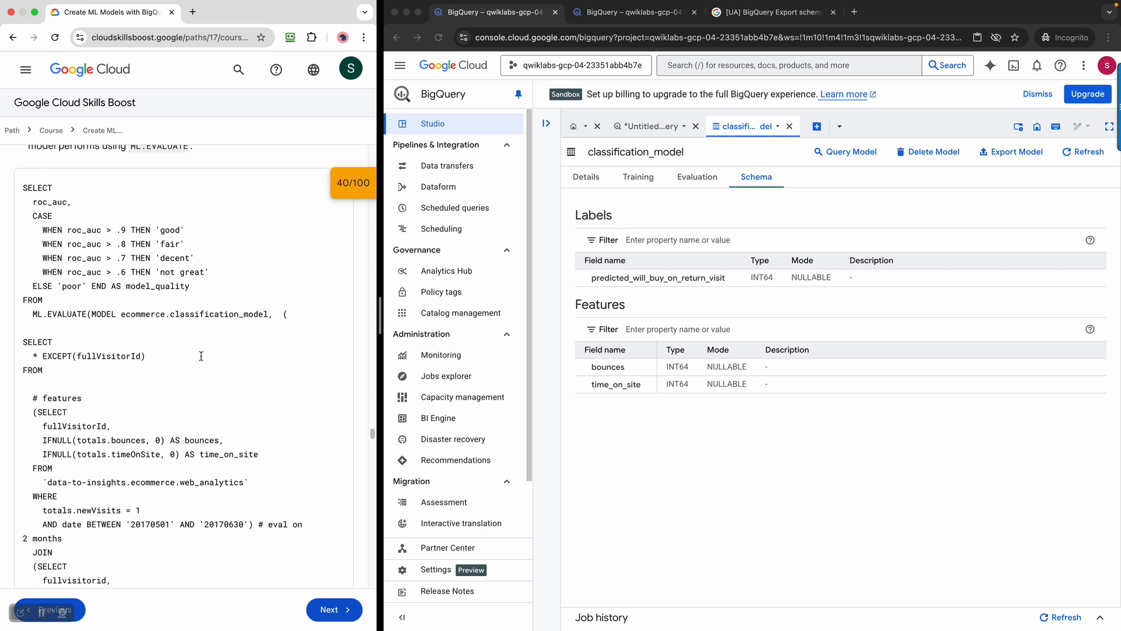
pyautogui.scroll(-6, 201, 355)
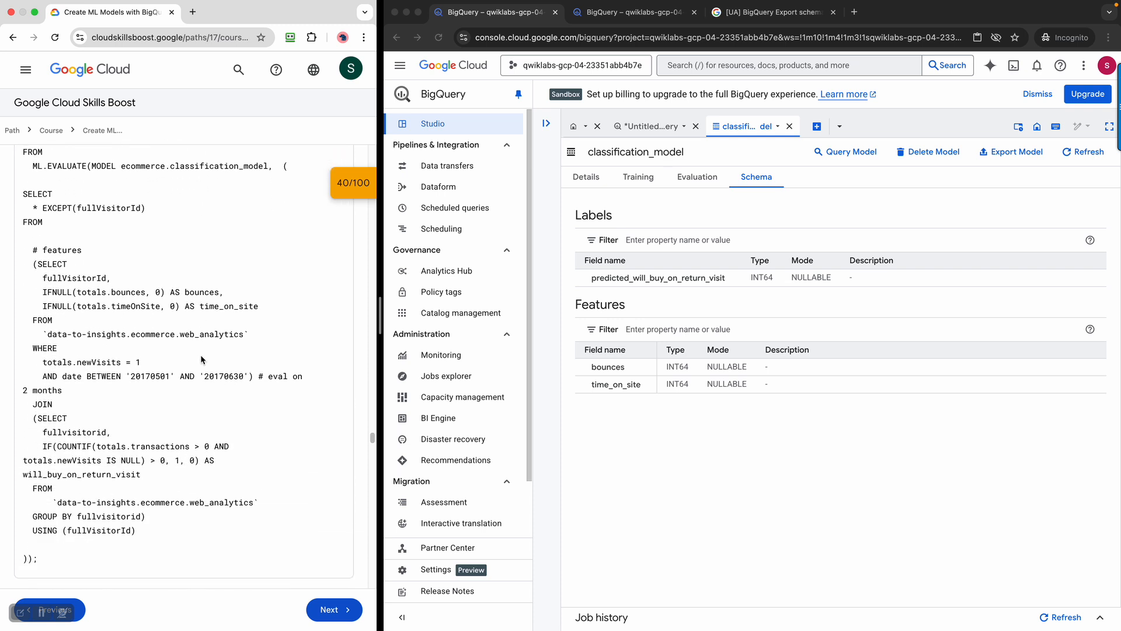
pyautogui.scroll(8, 200, 355)
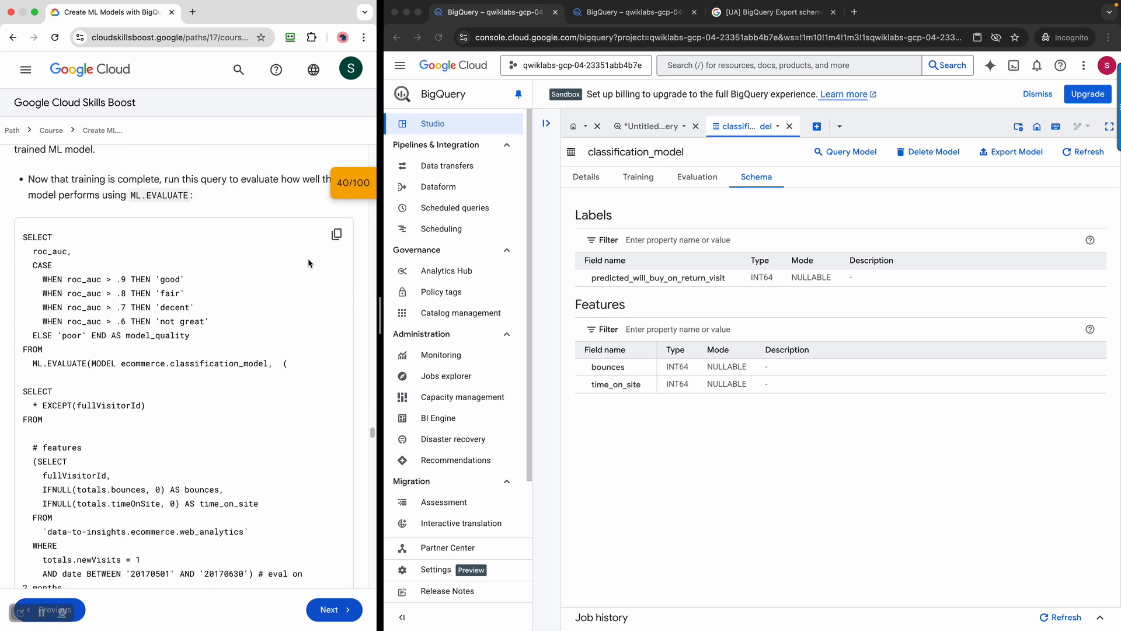
# Copy the ML.EVALUATE query and paste it over the model-creation query in the Untitled editor
pyautogui.click(338, 234)
pyautogui.click(647, 132)
pyautogui.click(843, 278)
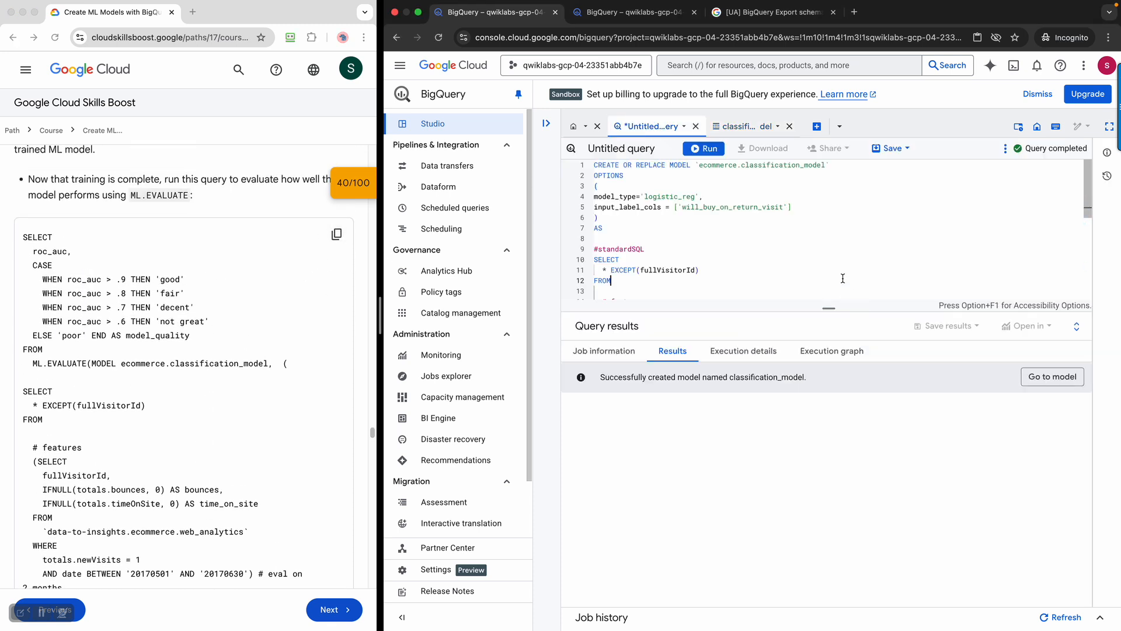
pyautogui.moveTo(843, 308); pyautogui.dragTo(888, 548)
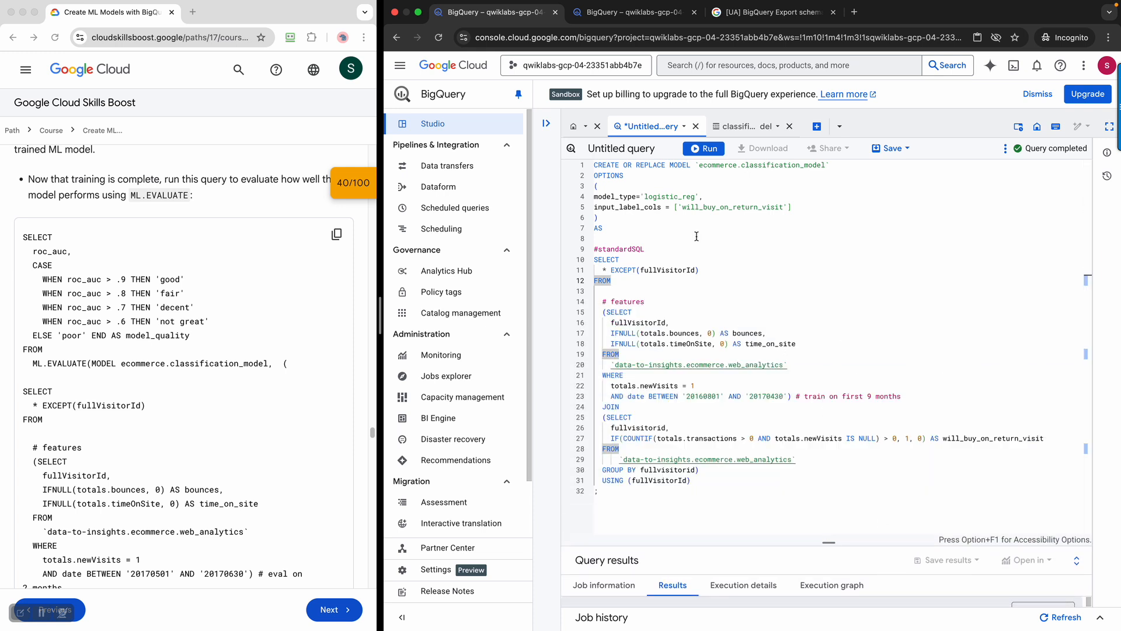
pyautogui.click(599, 173)
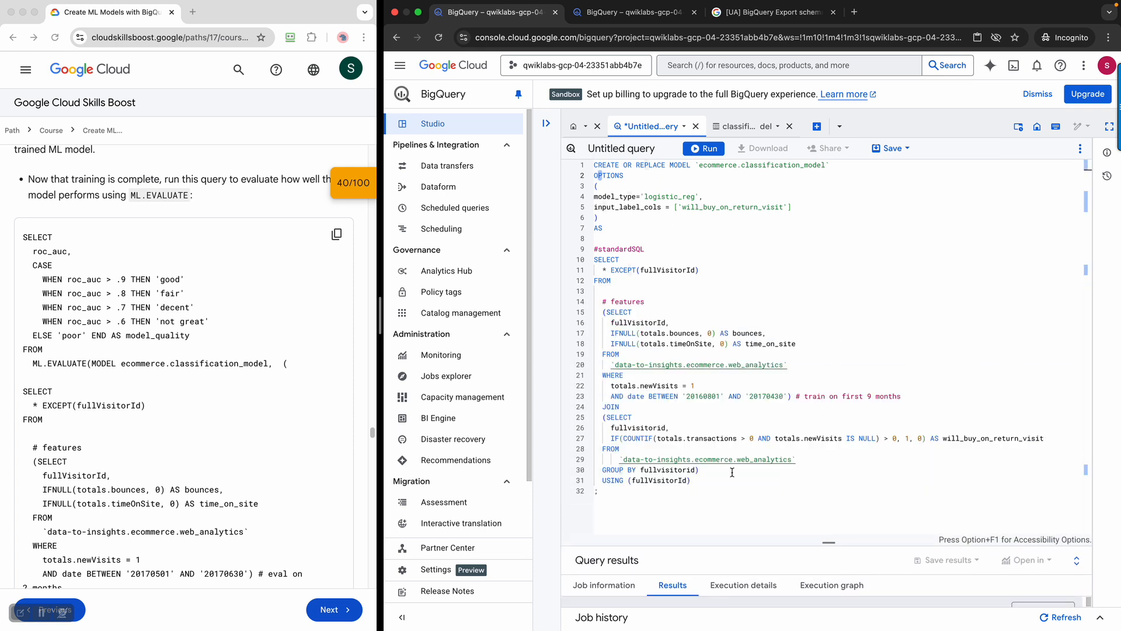
pyautogui.moveTo(713, 490); pyautogui.dragTo(472, 140)
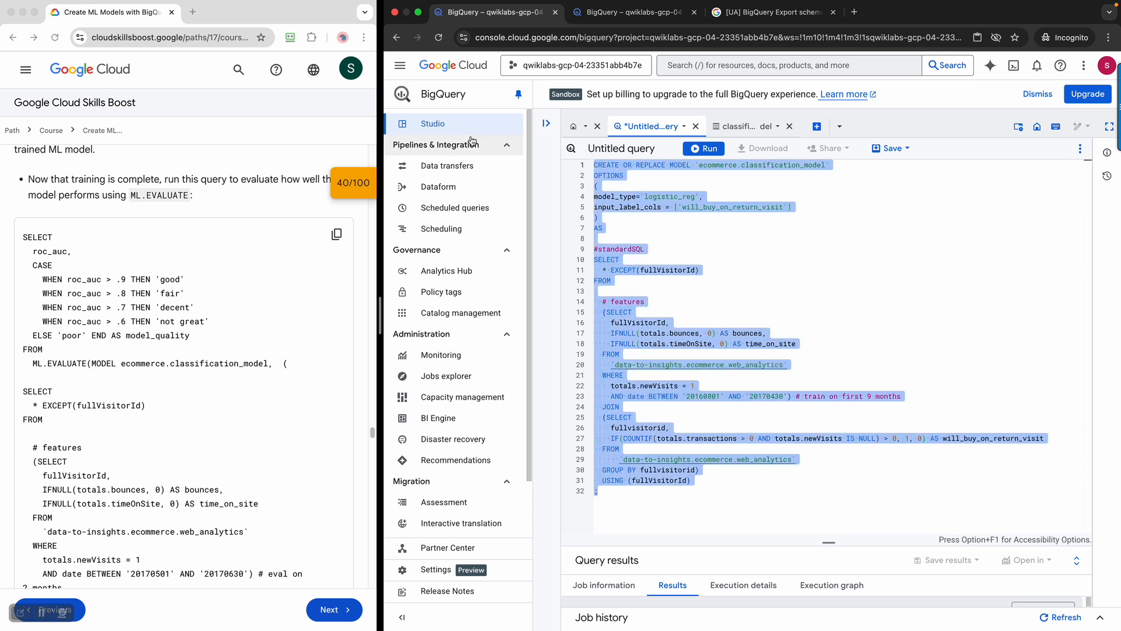
pyautogui.press('super+v')
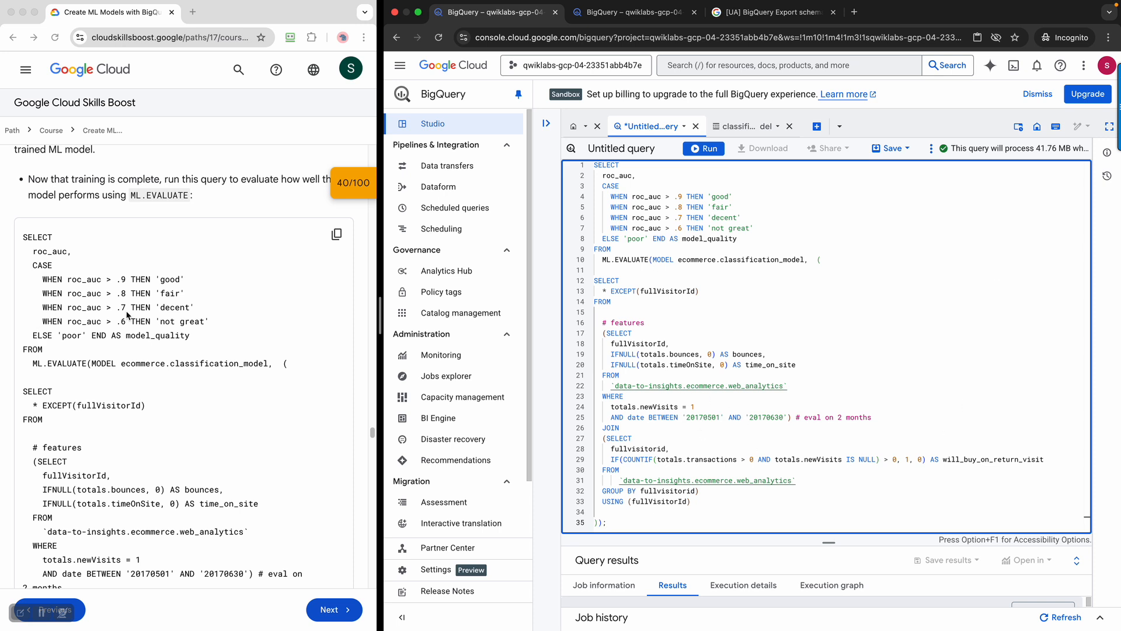
# Delete the blank line after FROM and run the evaluation query
pyautogui.scroll(-3, 139, 374)
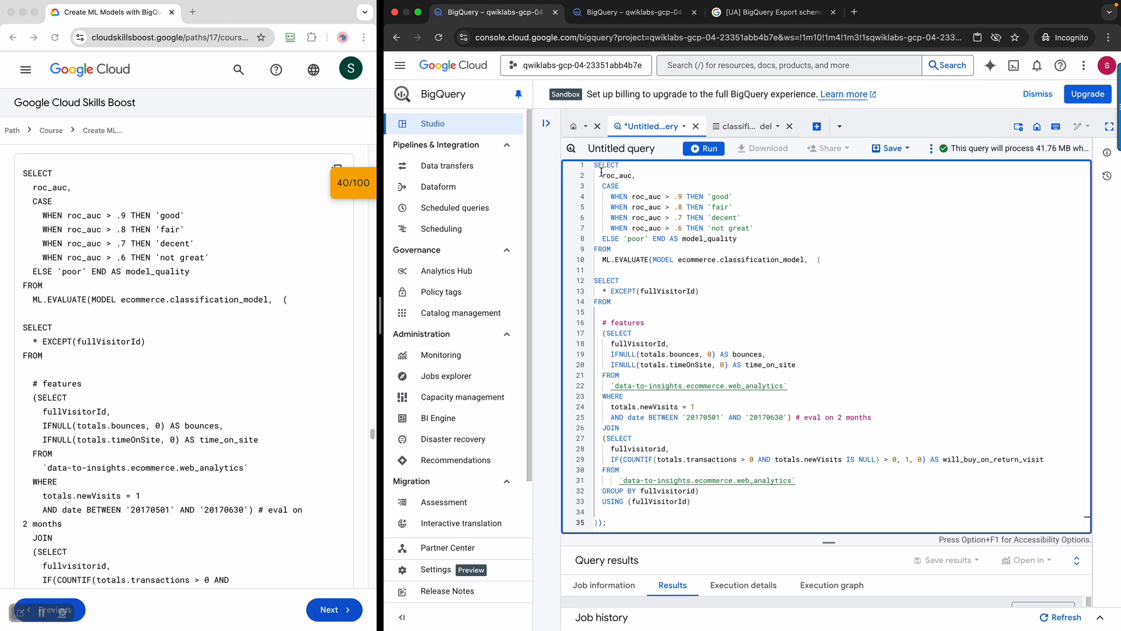
pyautogui.click(635, 316)
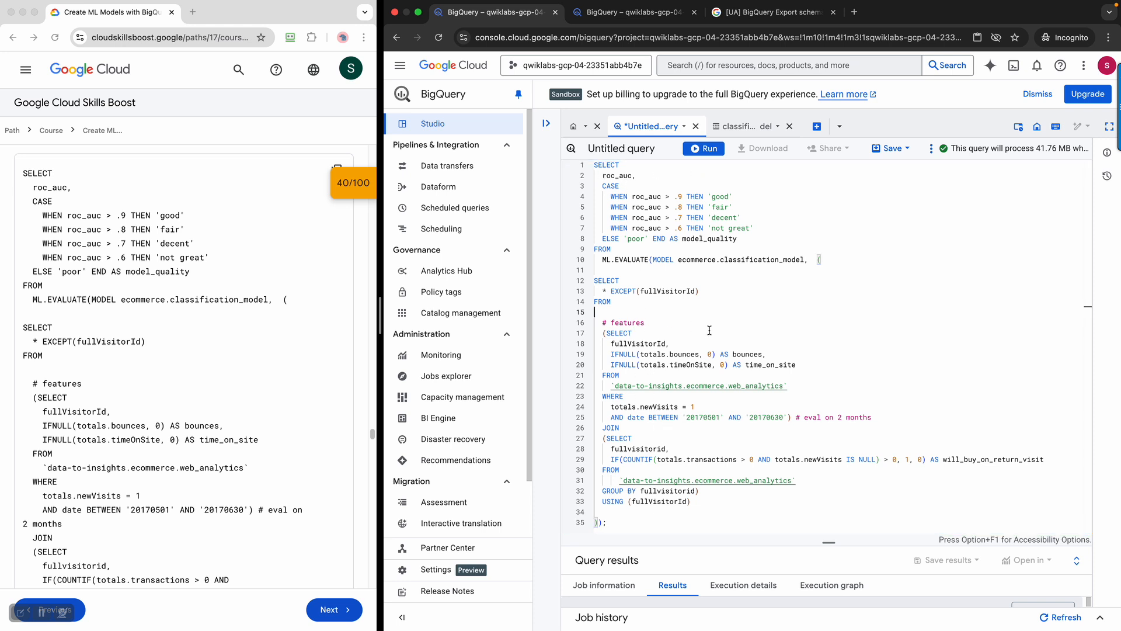
pyautogui.press('BackSpace')
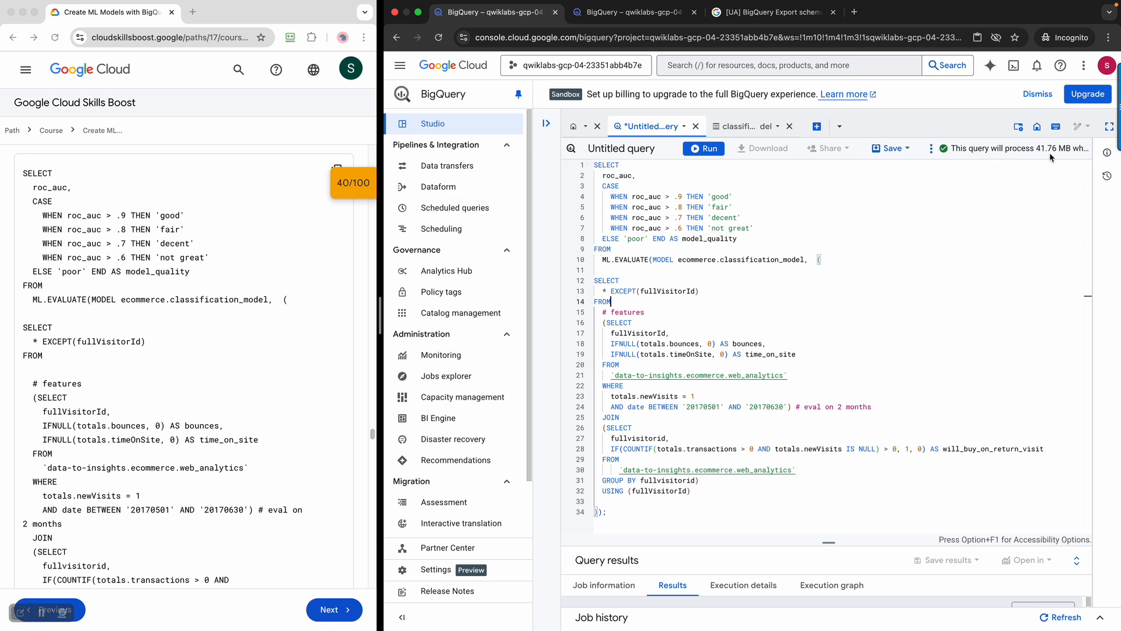
pyautogui.click(709, 148)
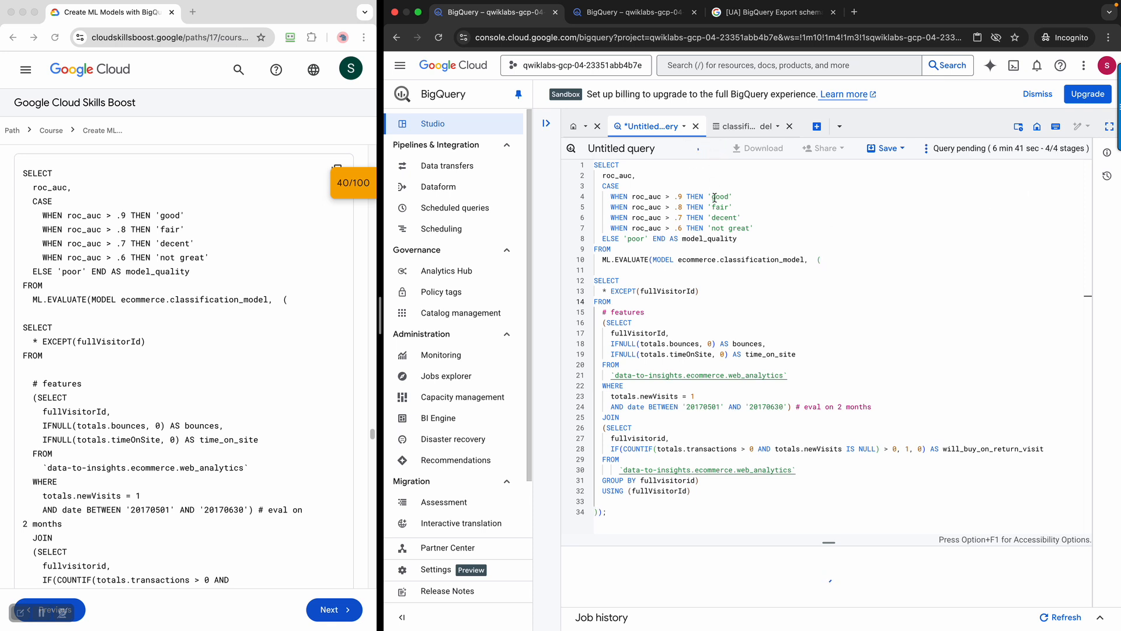
pyautogui.moveTo(824, 544); pyautogui.dragTo(807, 434)
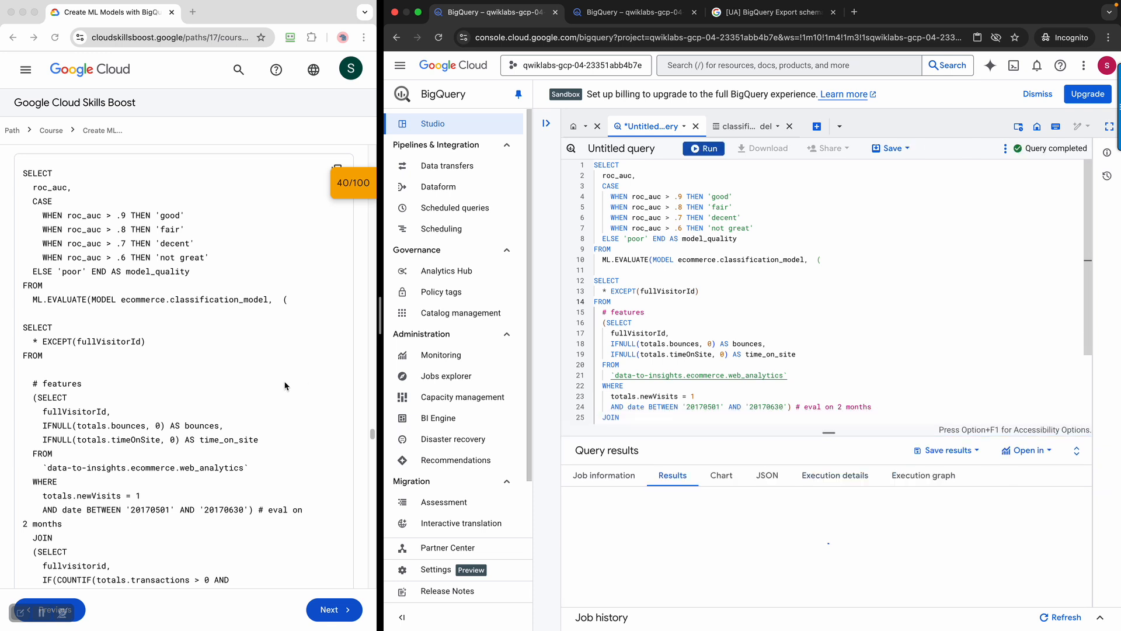
# Resize the panels to reveal roc_auc 0.7238 with model_quality rated decent
pyautogui.scroll(-3, 286, 385)
pyautogui.scroll(-3, 286, 385)
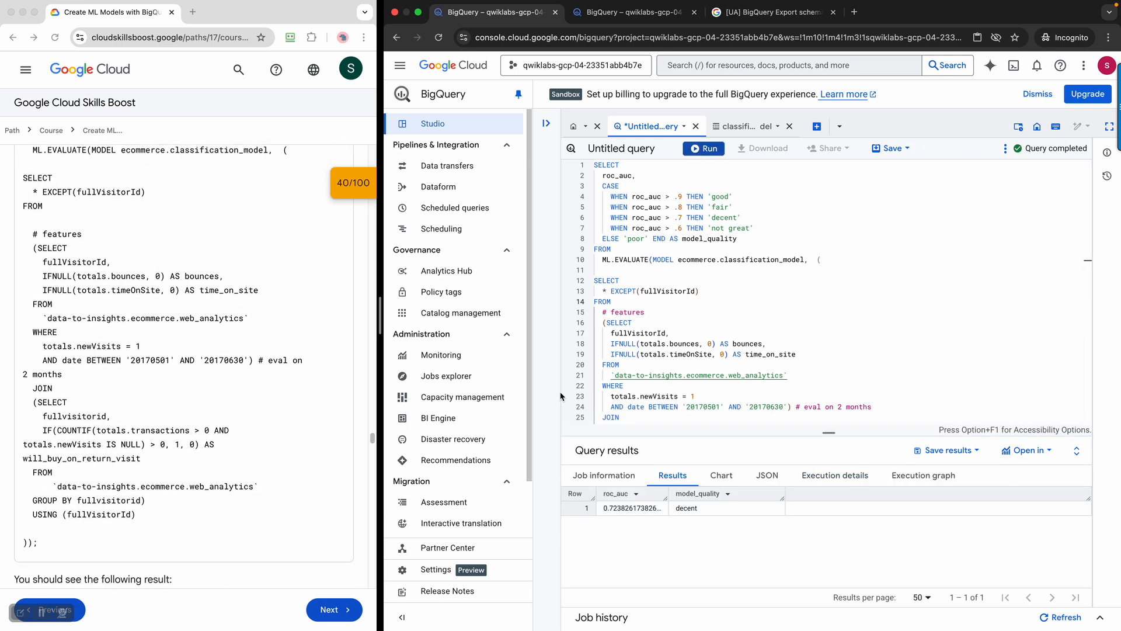
pyautogui.moveTo(825, 428); pyautogui.dragTo(835, 534)
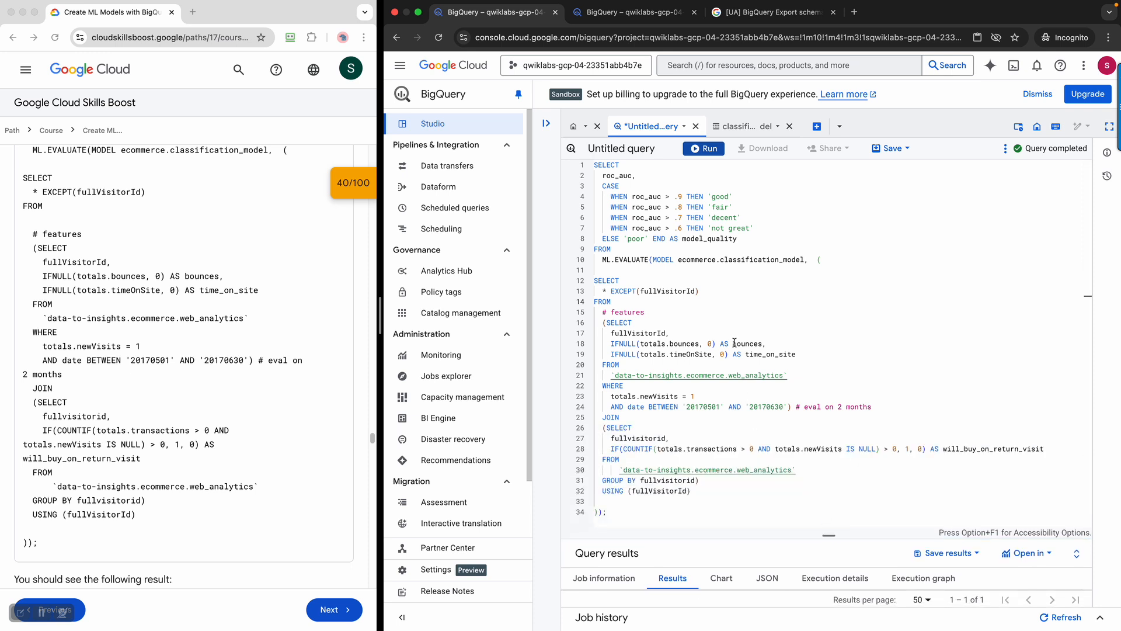
pyautogui.moveTo(828, 533); pyautogui.dragTo(829, 513)
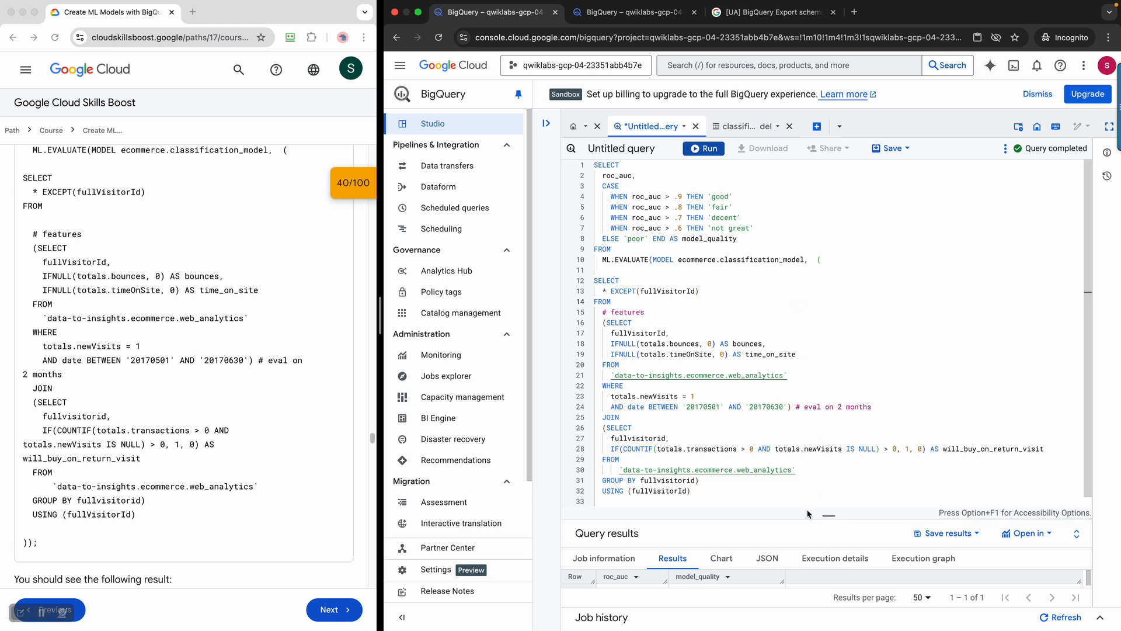
pyautogui.moveTo(829, 515); pyautogui.dragTo(828, 472)
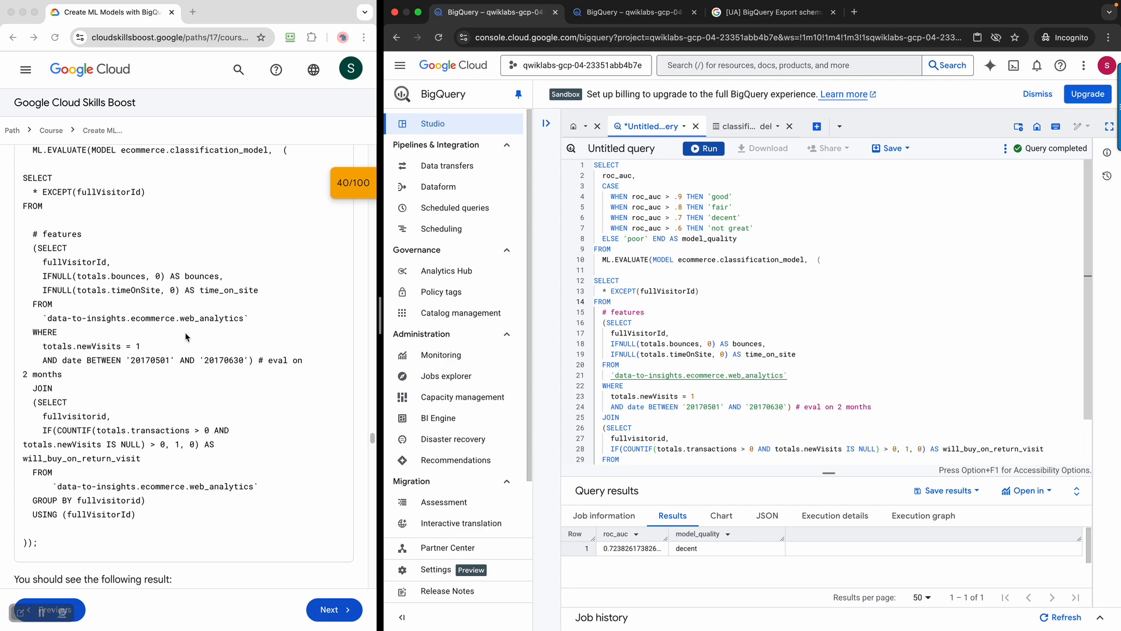
pyautogui.scroll(-5, 184, 325)
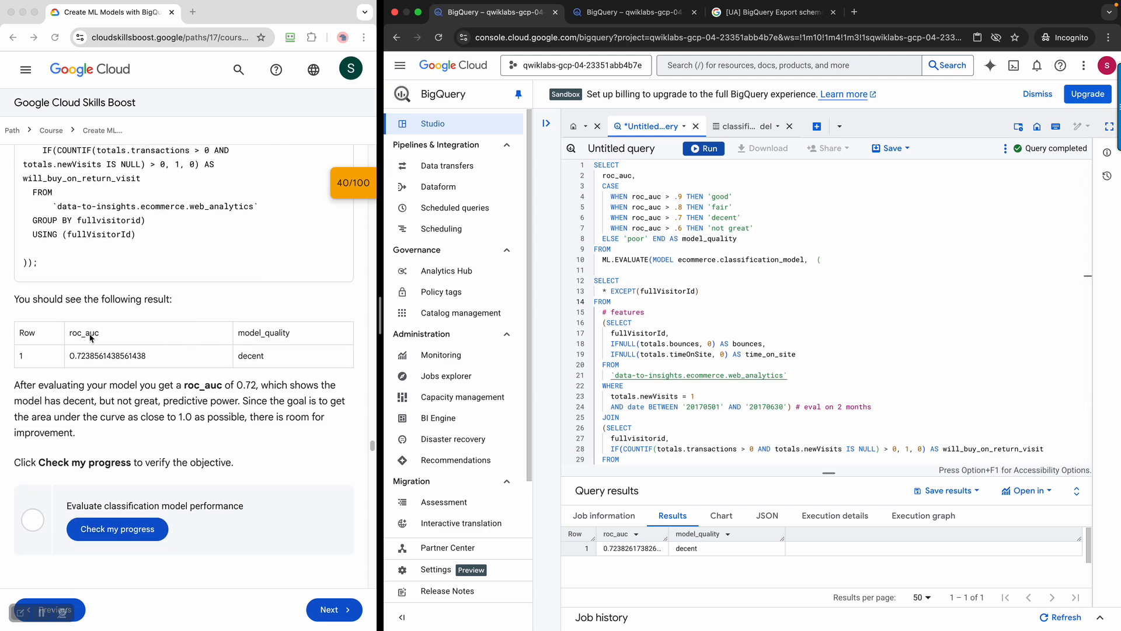
# Have the lab verify the evaluate-performance objective
pyautogui.click(35, 356)
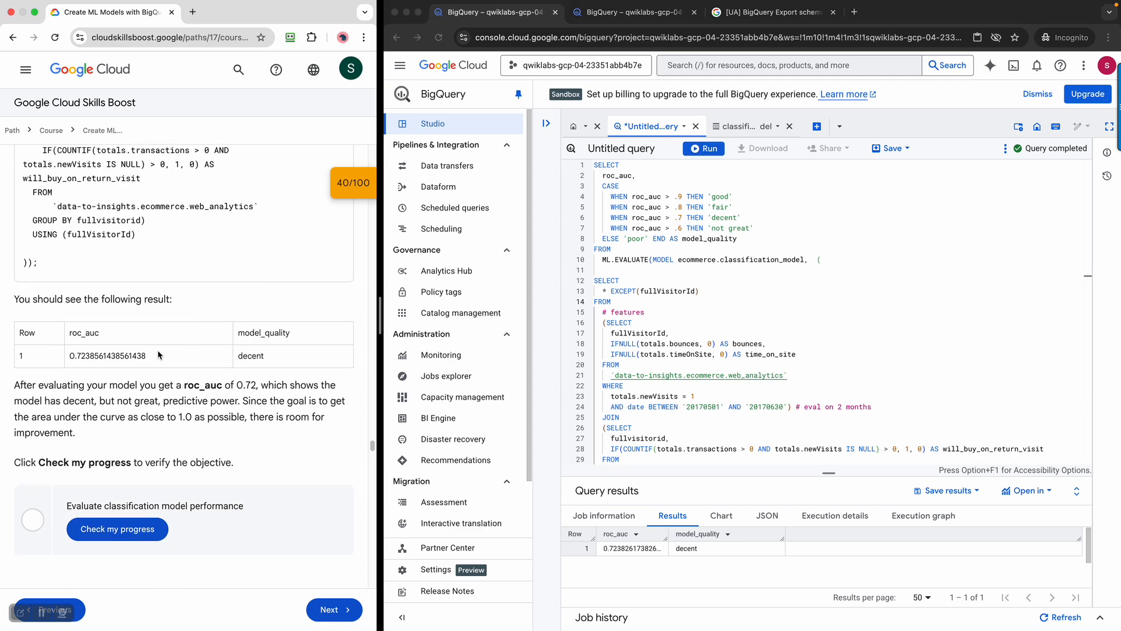
pyautogui.click(159, 528)
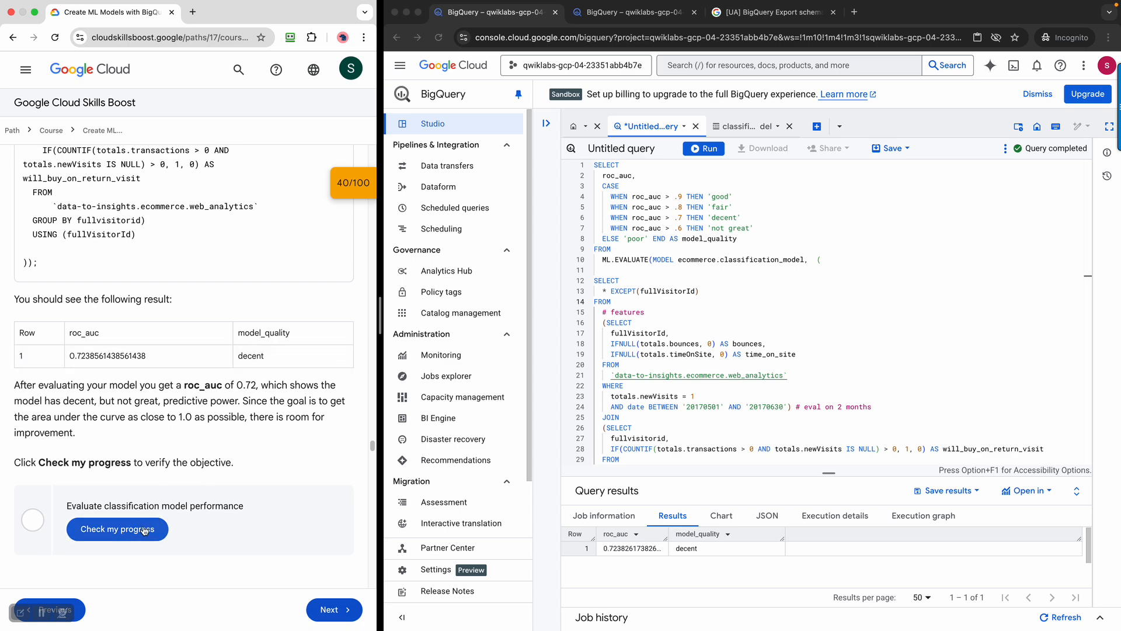
pyautogui.scroll(-4, 217, 494)
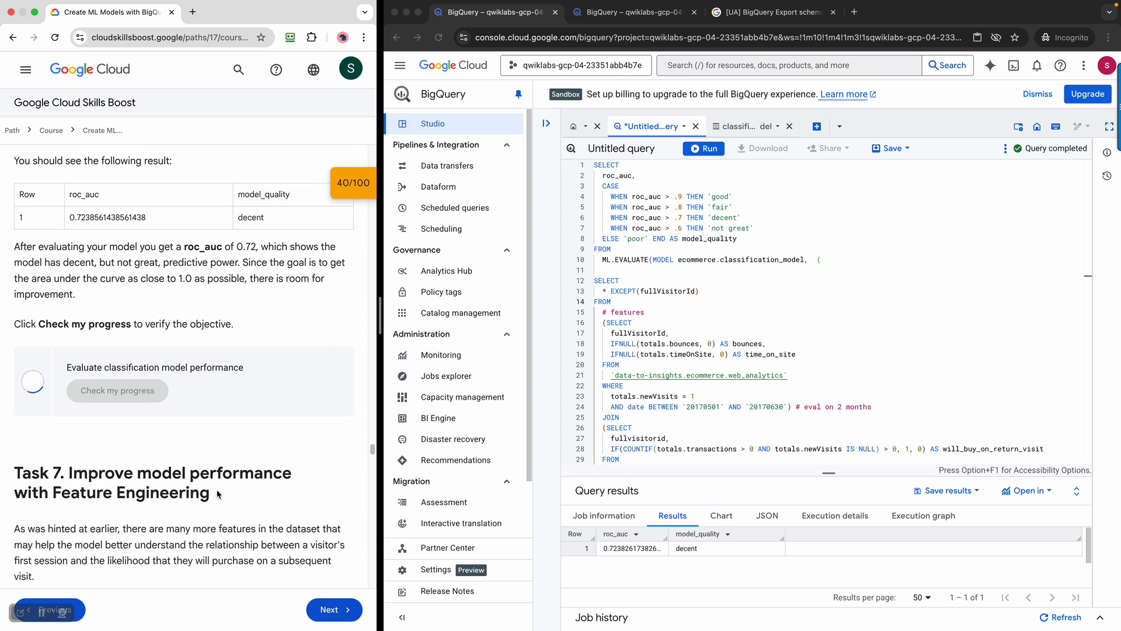
# Copy the classification_model_2 query with new features from the lab's Task 7
pyautogui.scroll(-4, 216, 494)
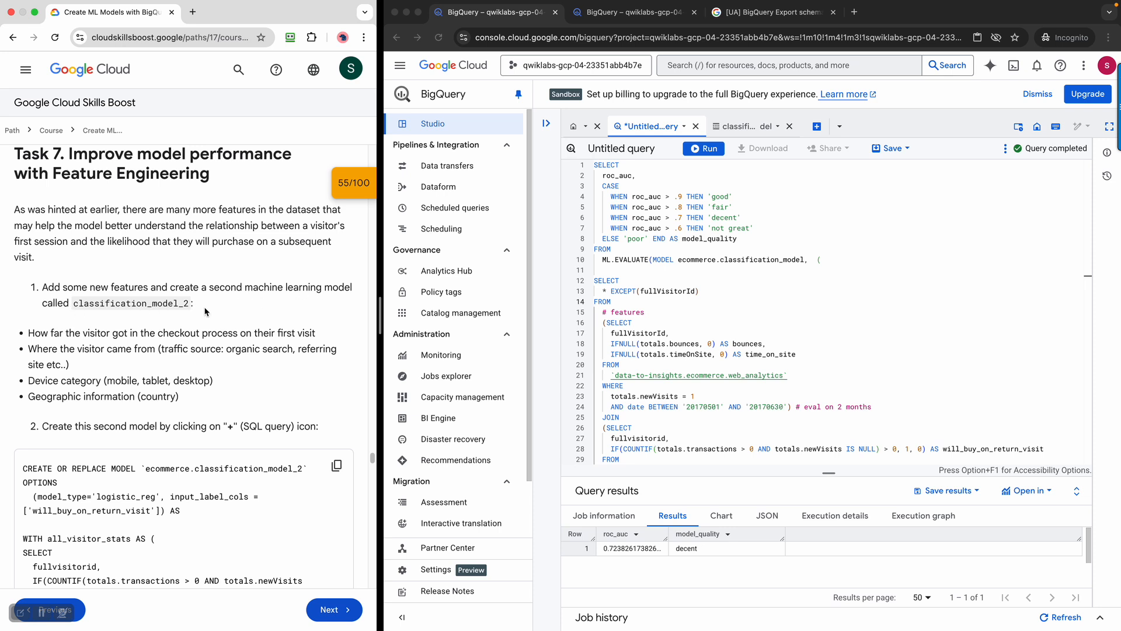
pyautogui.scroll(-2, 205, 311)
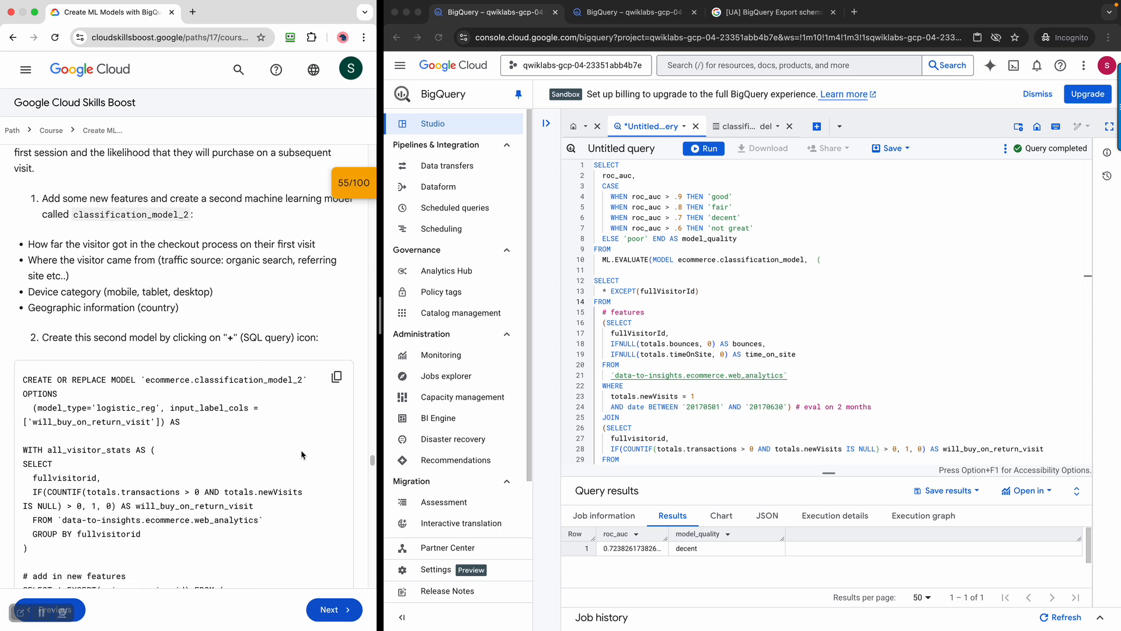
pyautogui.click(337, 377)
pyautogui.scroll(-5, 270, 439)
pyautogui.scroll(5, 269, 443)
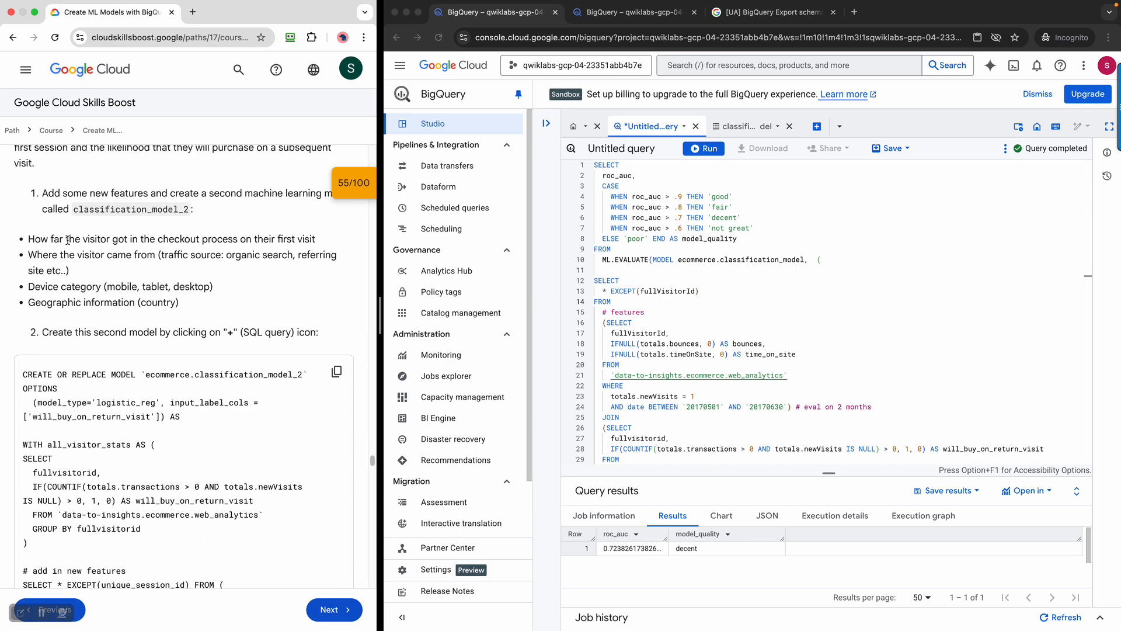
pyautogui.scroll(-6, 211, 334)
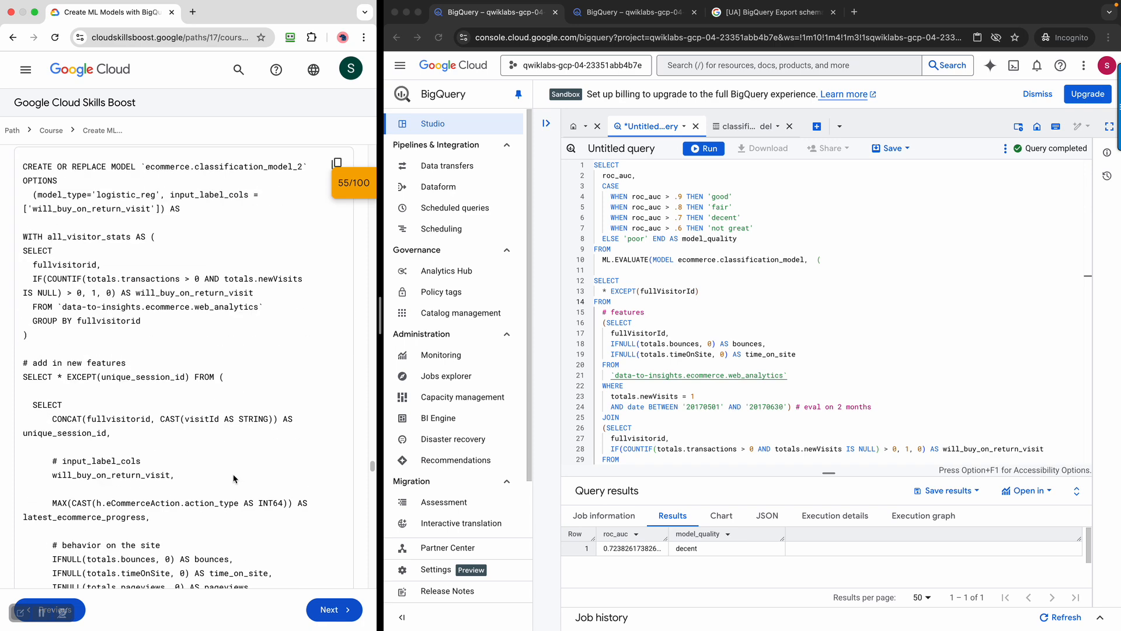
# Paste the classification_model_2 query over the evaluation query and enlarge the editor
pyautogui.click(882, 269)
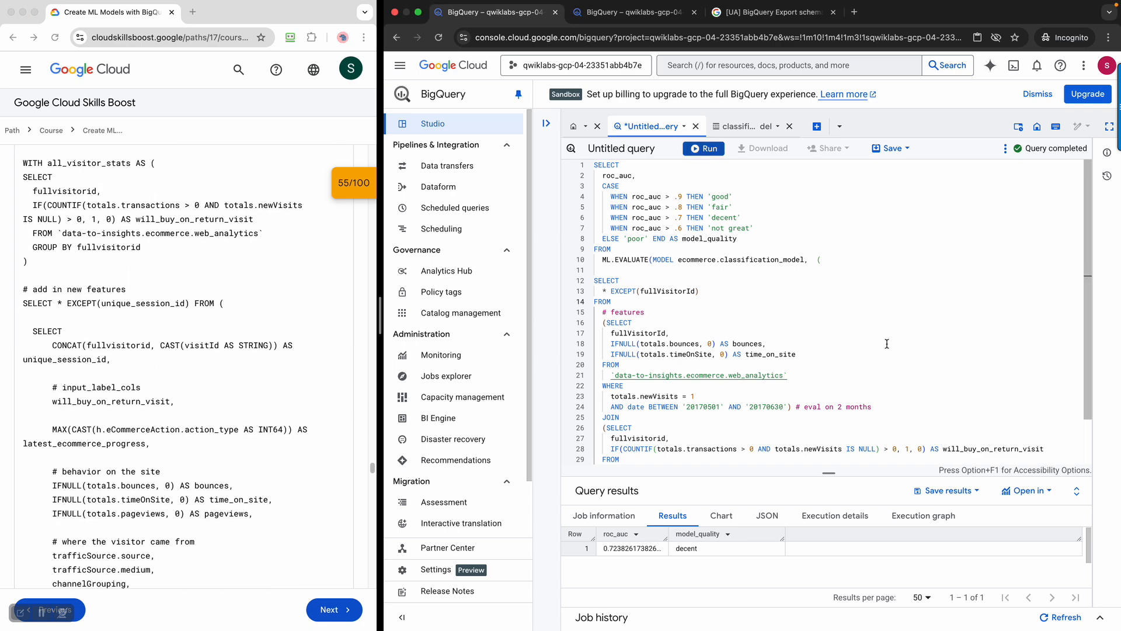
pyautogui.press('super+a')
pyautogui.press('super+v')
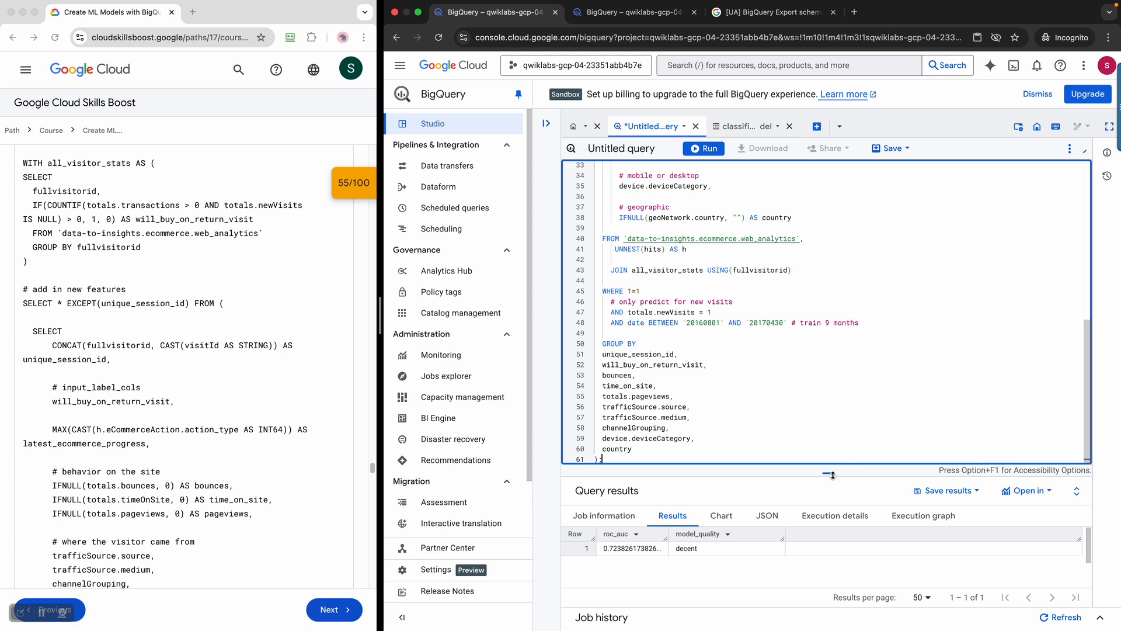
pyautogui.moveTo(847, 472); pyautogui.dragTo(836, 598)
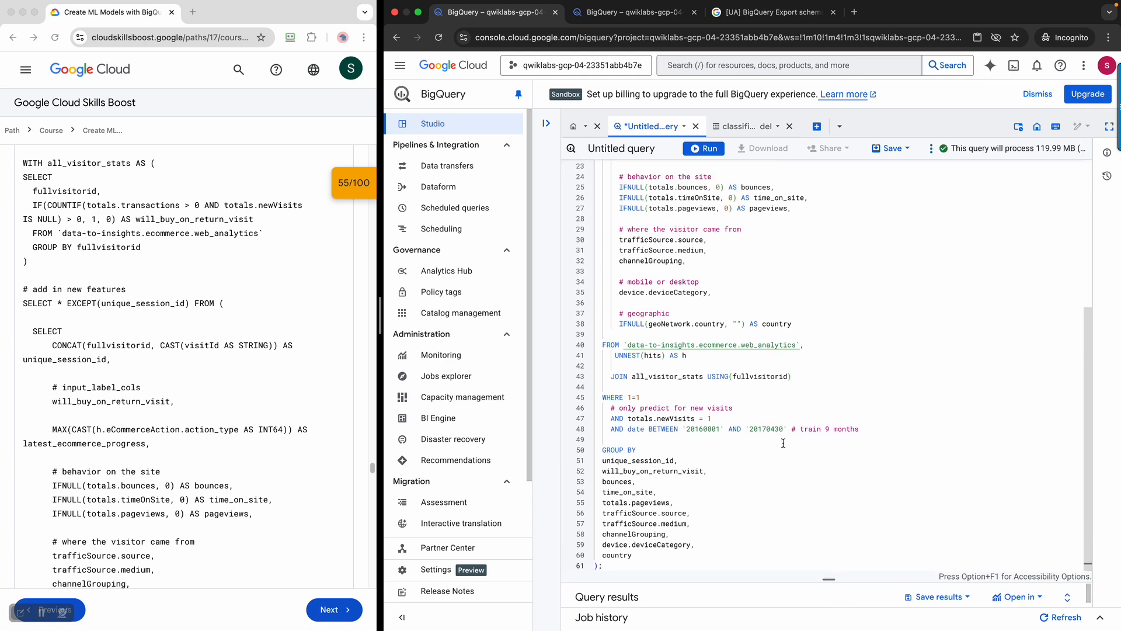
pyautogui.scroll(5, 817, 324)
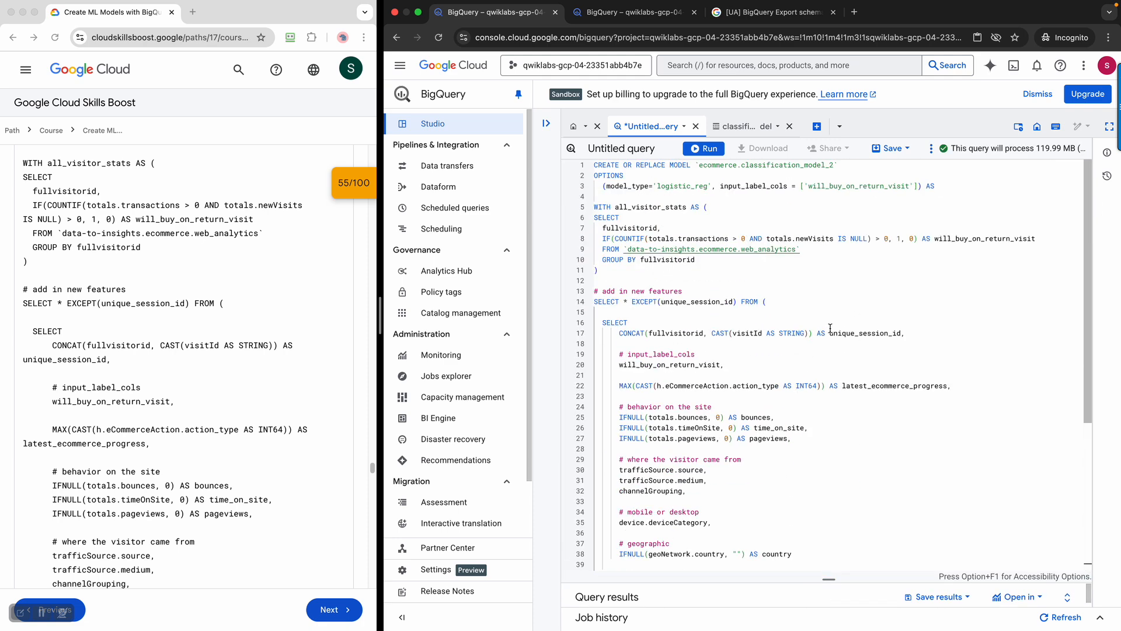
pyautogui.scroll(-4, 831, 328)
pyautogui.scroll(4, 832, 327)
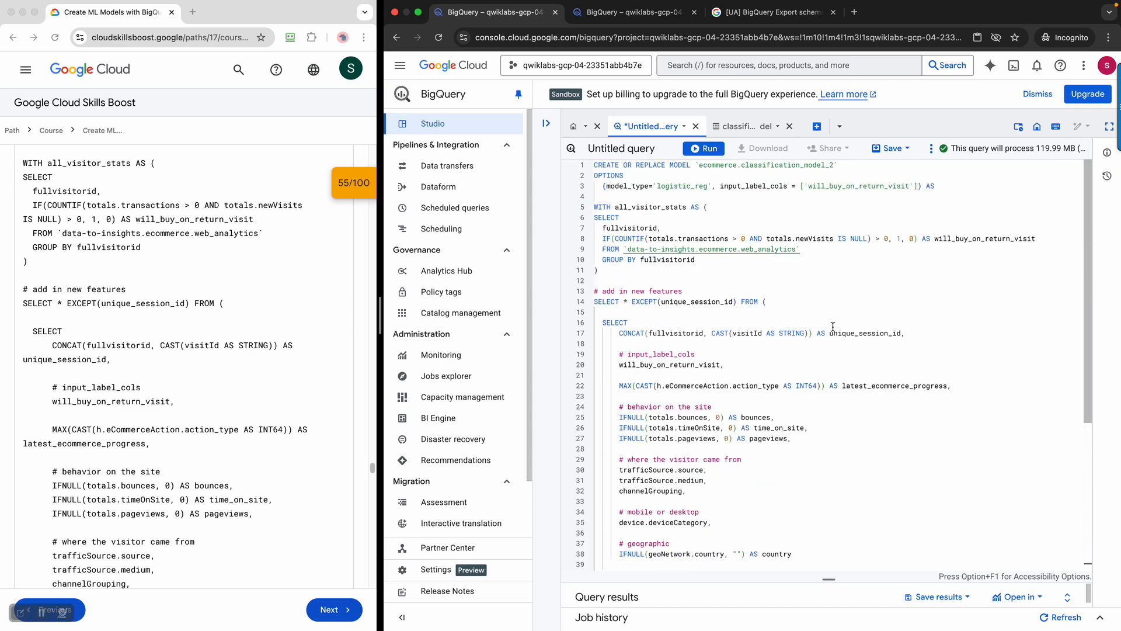
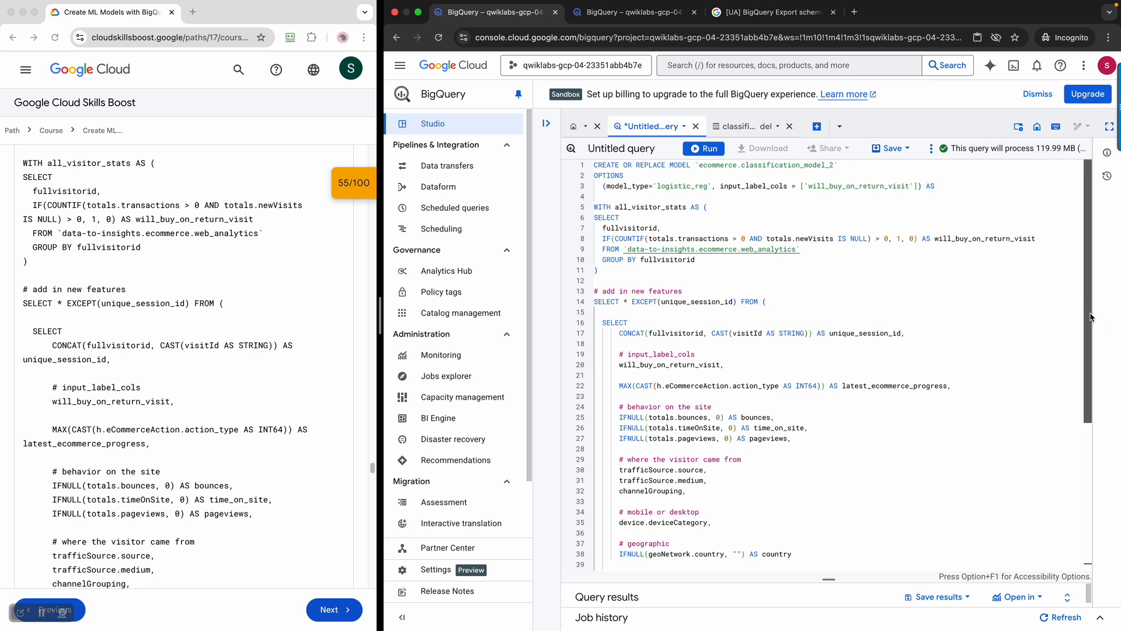
# Check the CREATE OR REPLACE MODEL ecommerce.classification_model_2 query against the lab, then run it
pyautogui.scroll(-1, 1091, 323)
pyautogui.moveTo(1091, 323); pyautogui.dragTo(1103, 476)
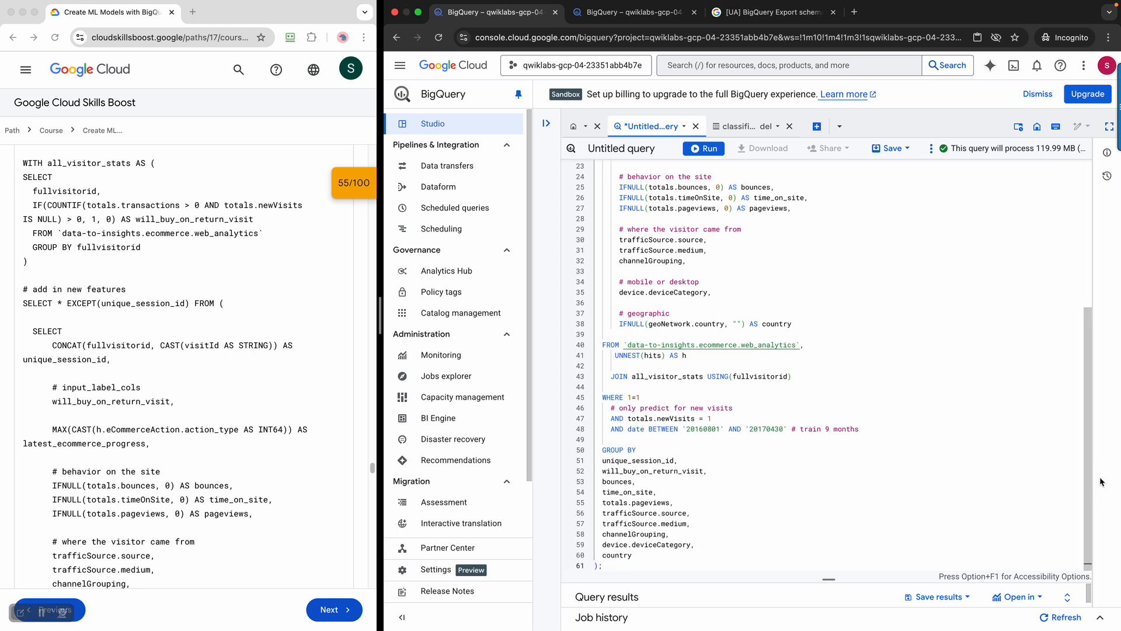
pyautogui.moveTo(1085, 463); pyautogui.dragTo(1085, 310)
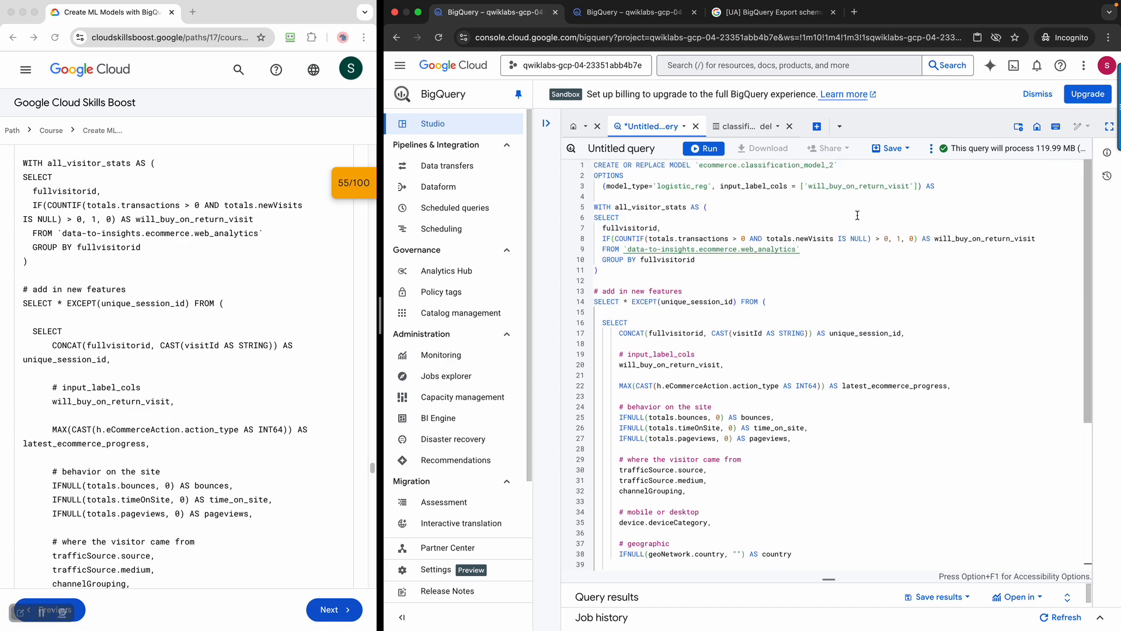
pyautogui.click(302, 319)
pyautogui.scroll(-5, 302, 319)
pyautogui.scroll(-6, 302, 319)
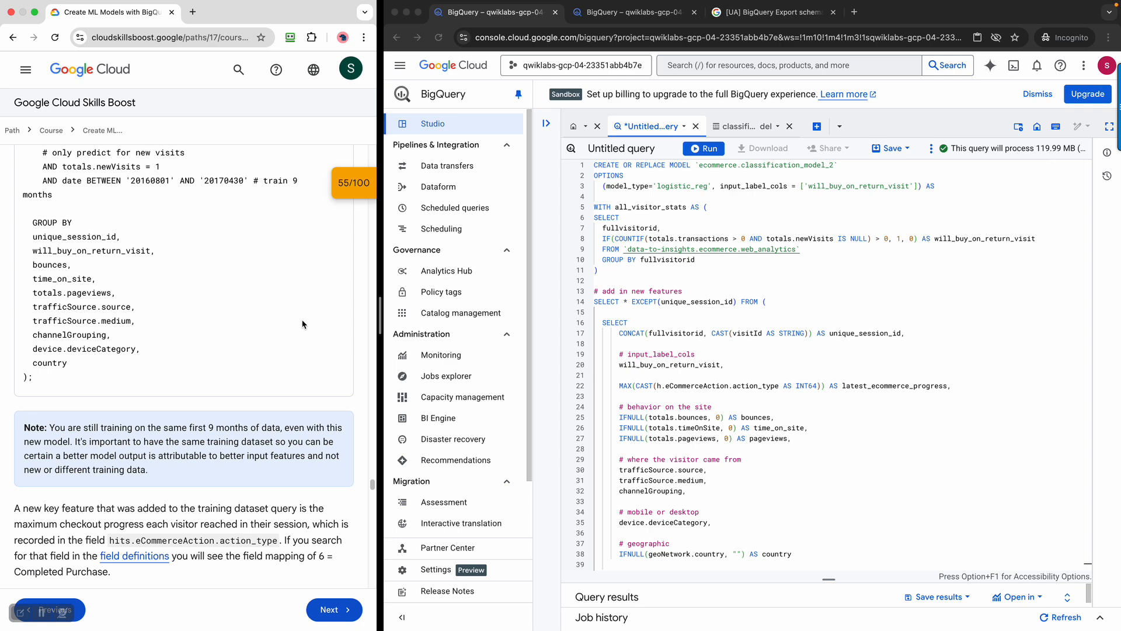
pyautogui.scroll(-2, 158, 417)
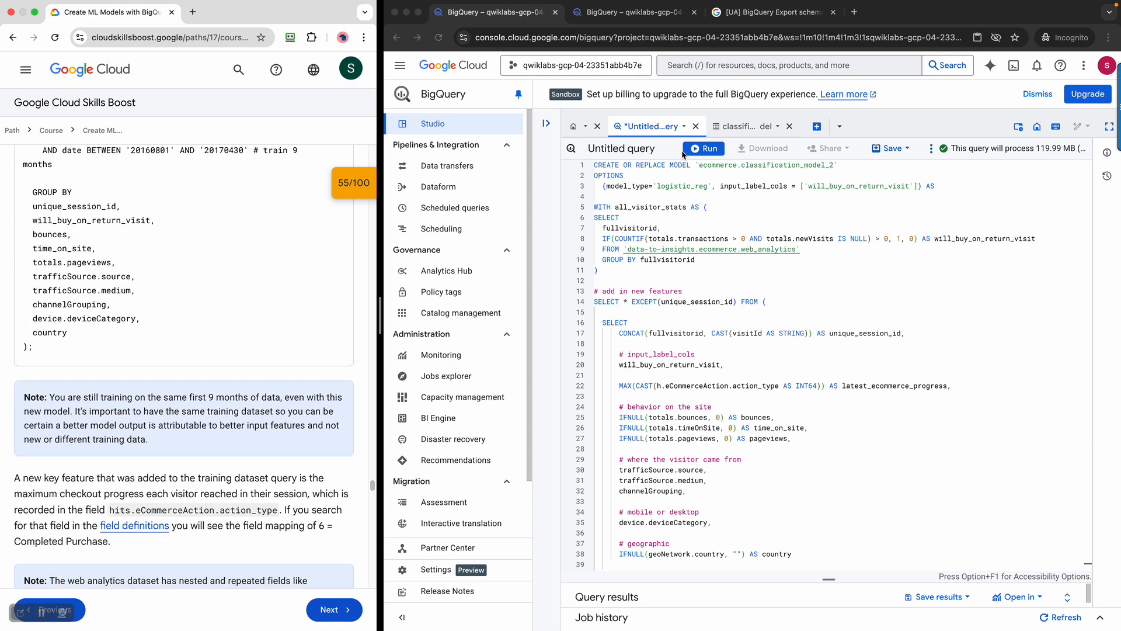
pyautogui.click(706, 149)
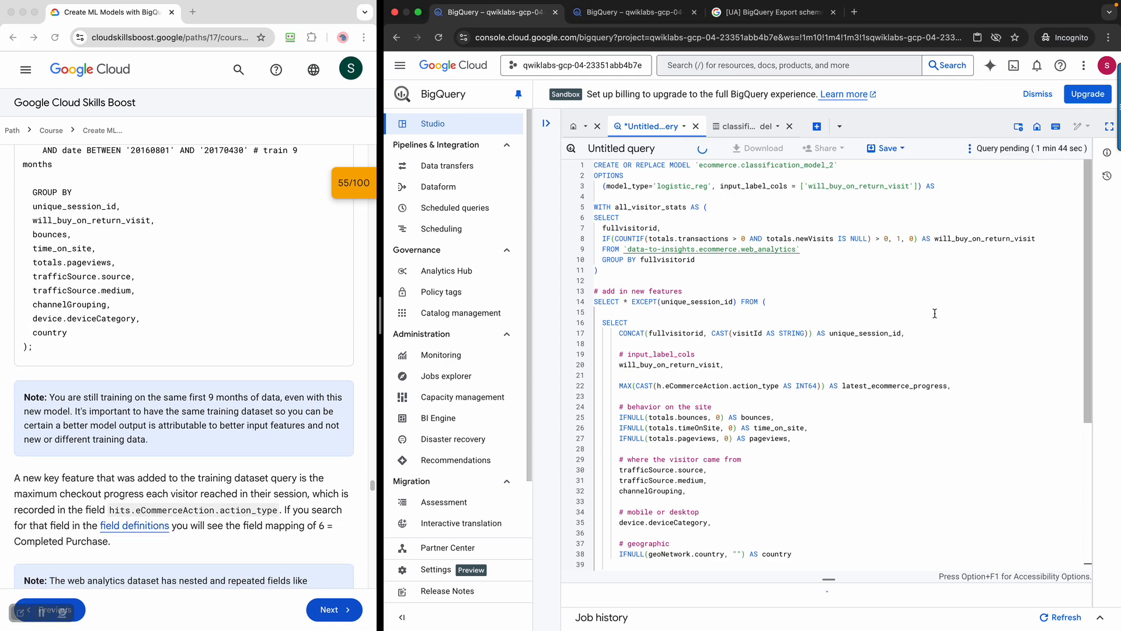
# Read through the lab instructions while the classification_model_2 training query runs
pyautogui.scroll(-2, 276, 353)
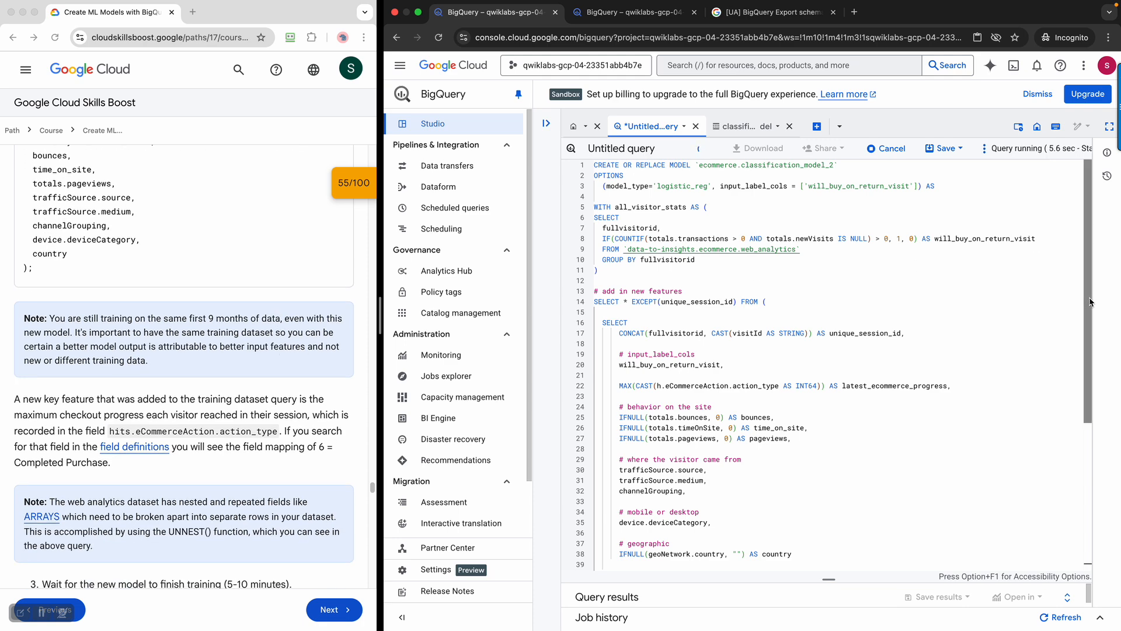
pyautogui.scroll(-3, 1089, 302)
pyautogui.scroll(3, 1092, 251)
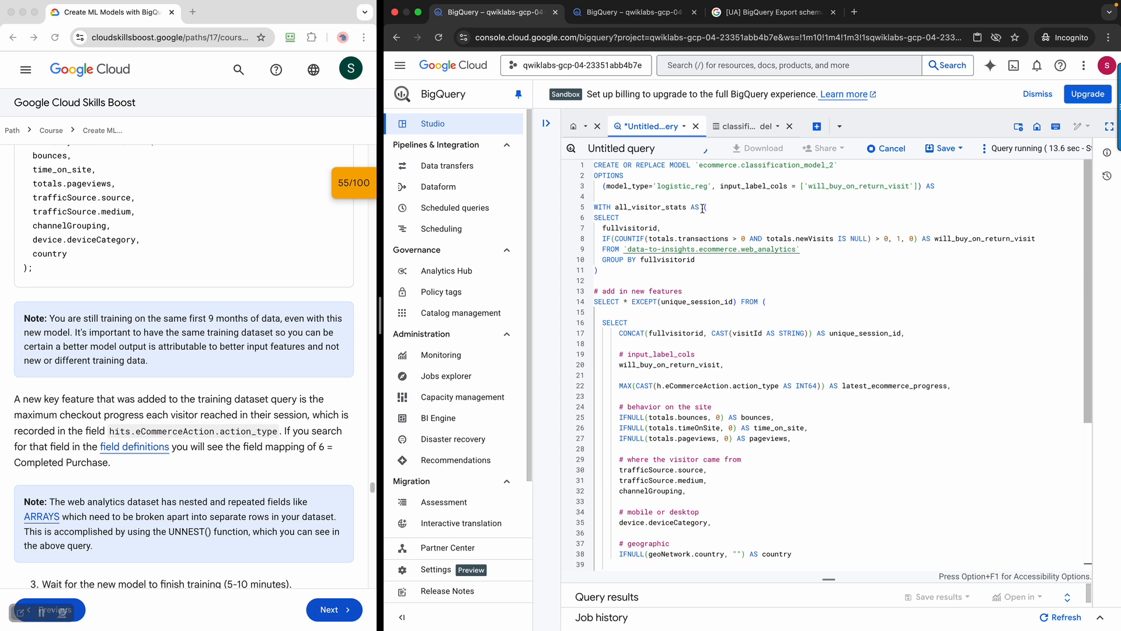
pyautogui.moveTo(1087, 337); pyautogui.dragTo(1087, 407)
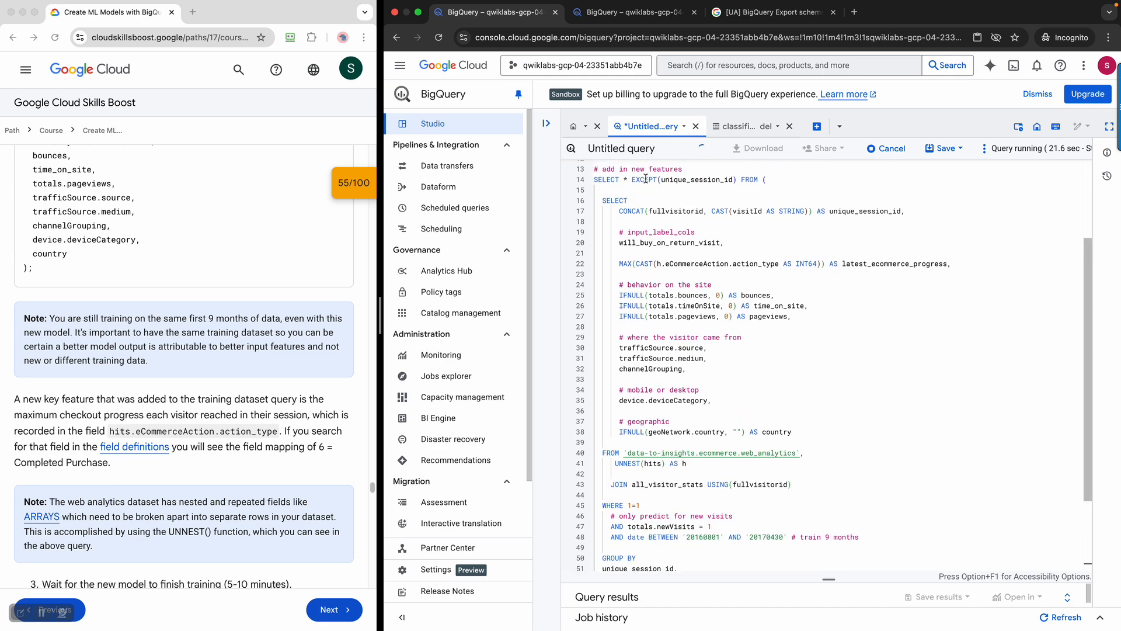
pyautogui.scroll(-2, 852, 483)
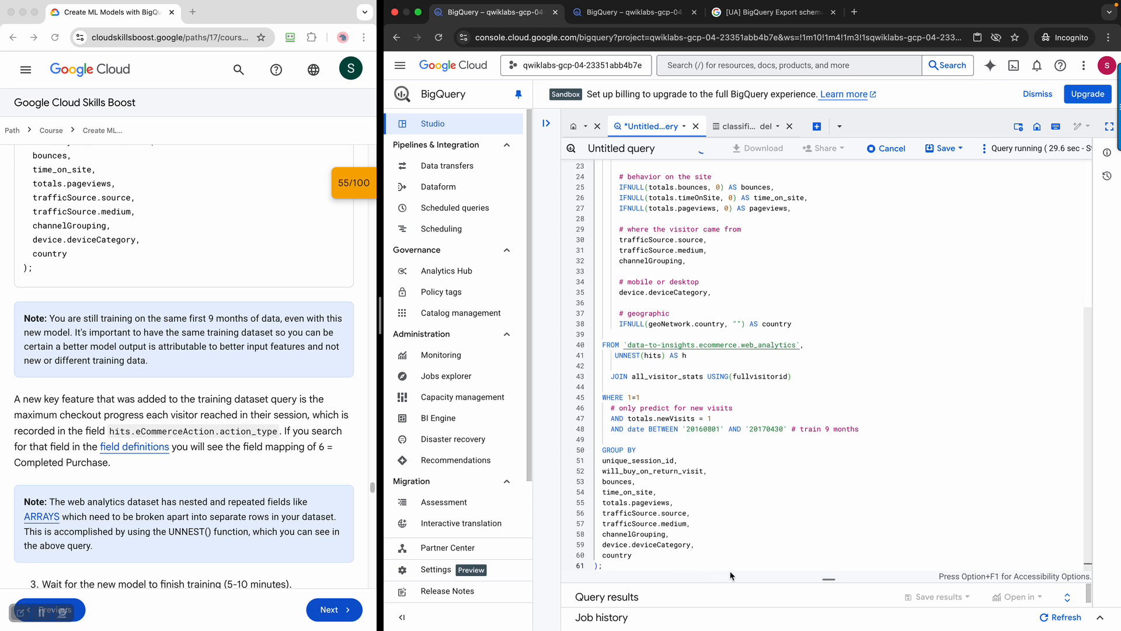
pyautogui.scroll(-4, 235, 464)
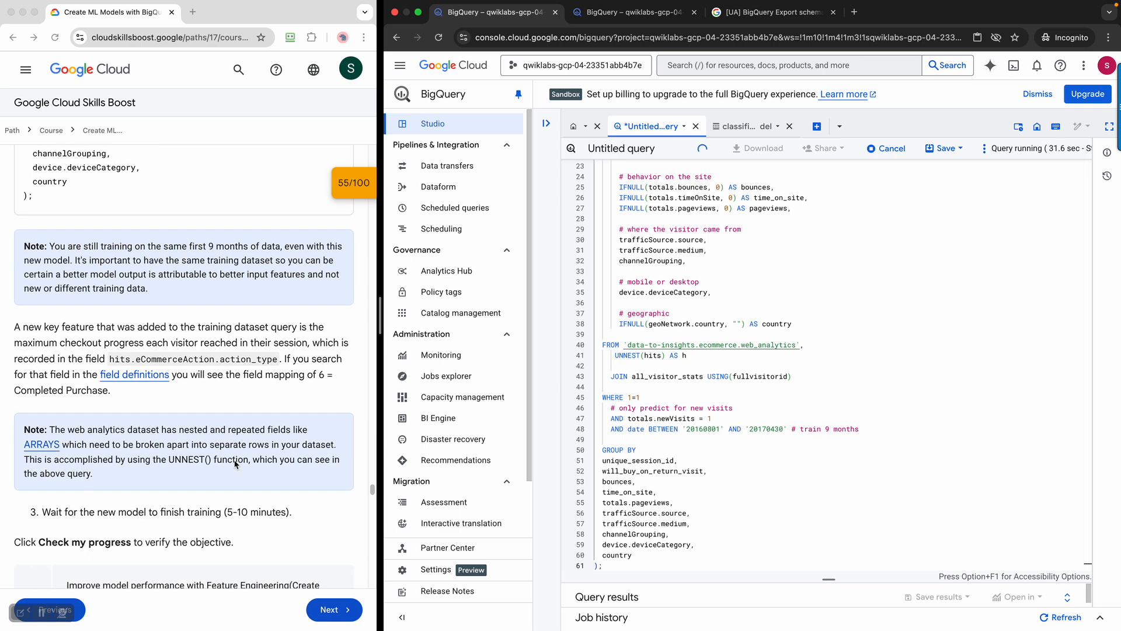
pyautogui.scroll(-3, 235, 464)
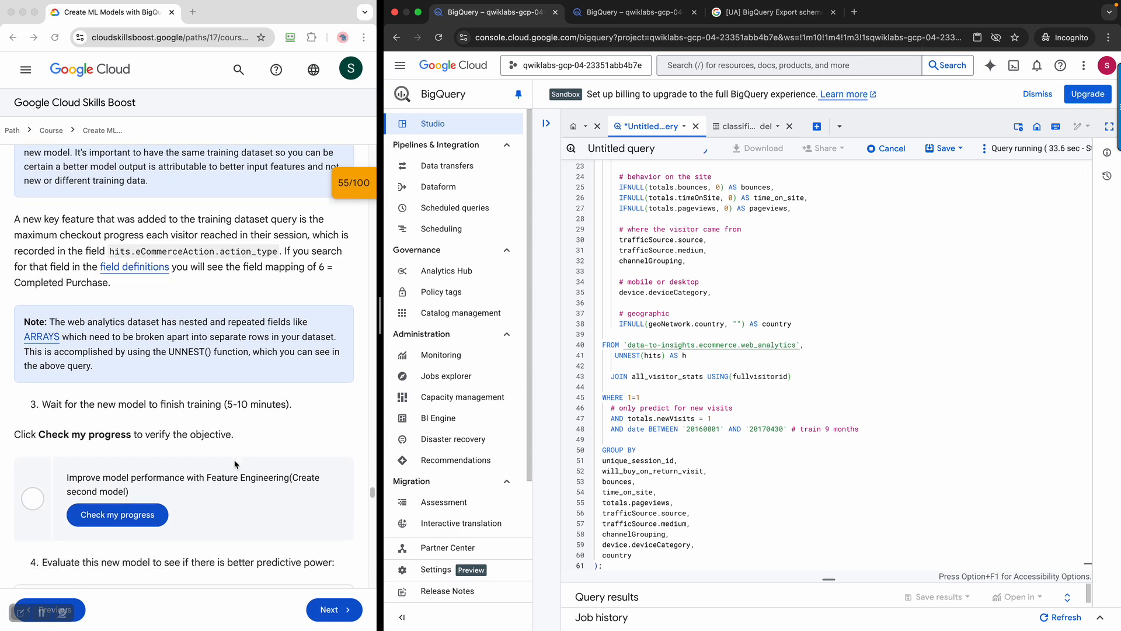
pyautogui.click(123, 403)
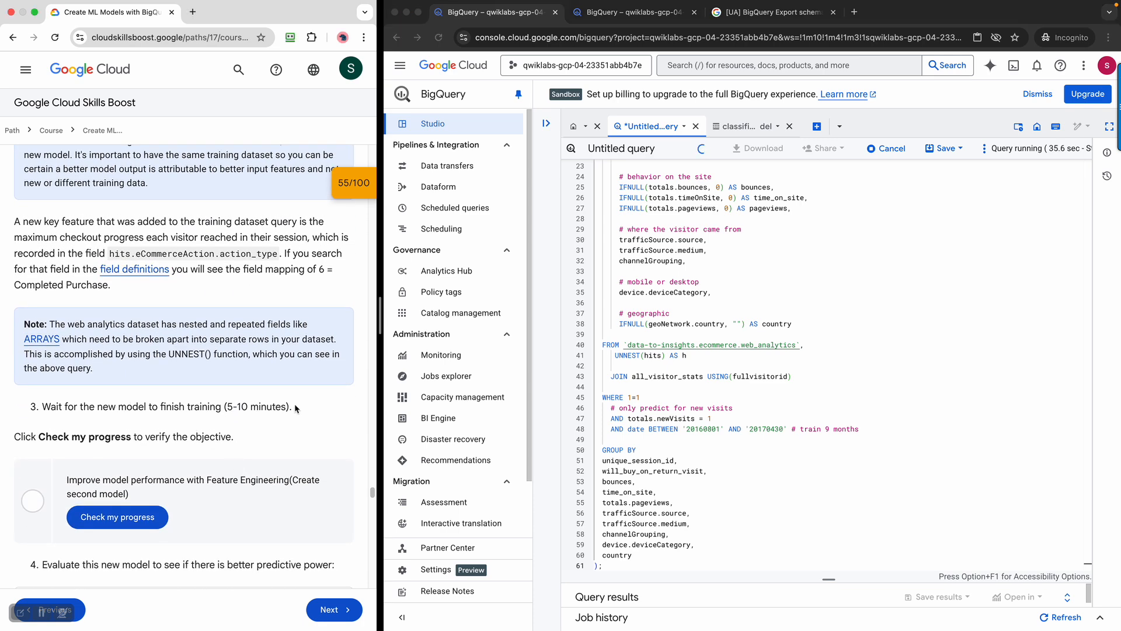
pyautogui.click(745, 129)
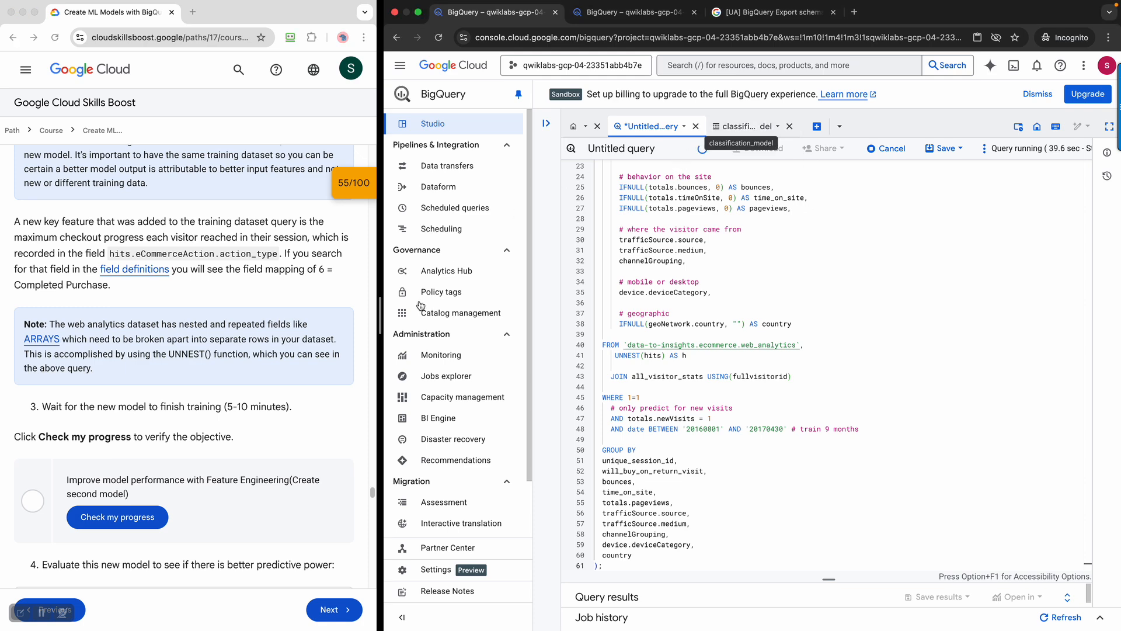
# Look over the training query in the editor and select all of its text
pyautogui.scroll(1, 216, 362)
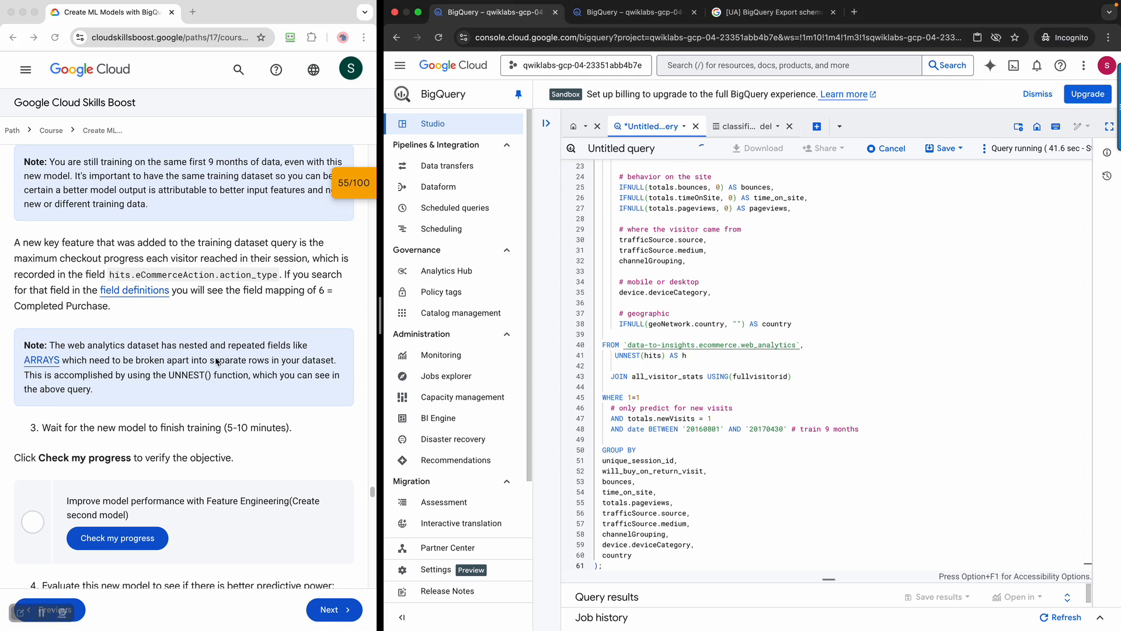
pyautogui.scroll(10, 216, 361)
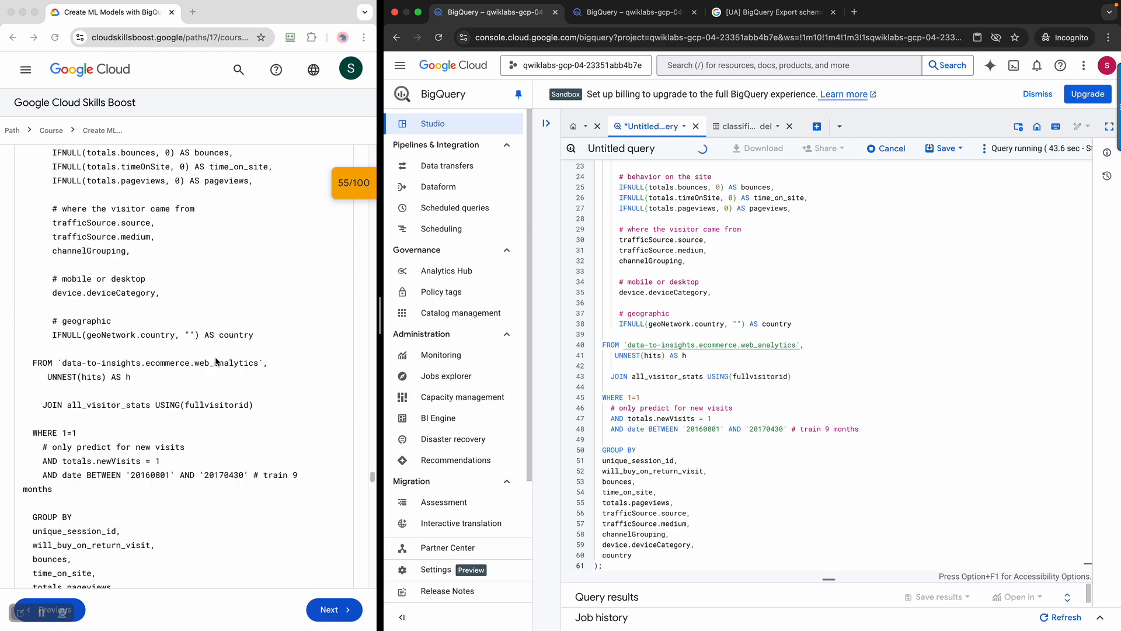
pyautogui.scroll(-15, 216, 361)
pyautogui.scroll(5, 216, 362)
pyautogui.scroll(-20, 216, 361)
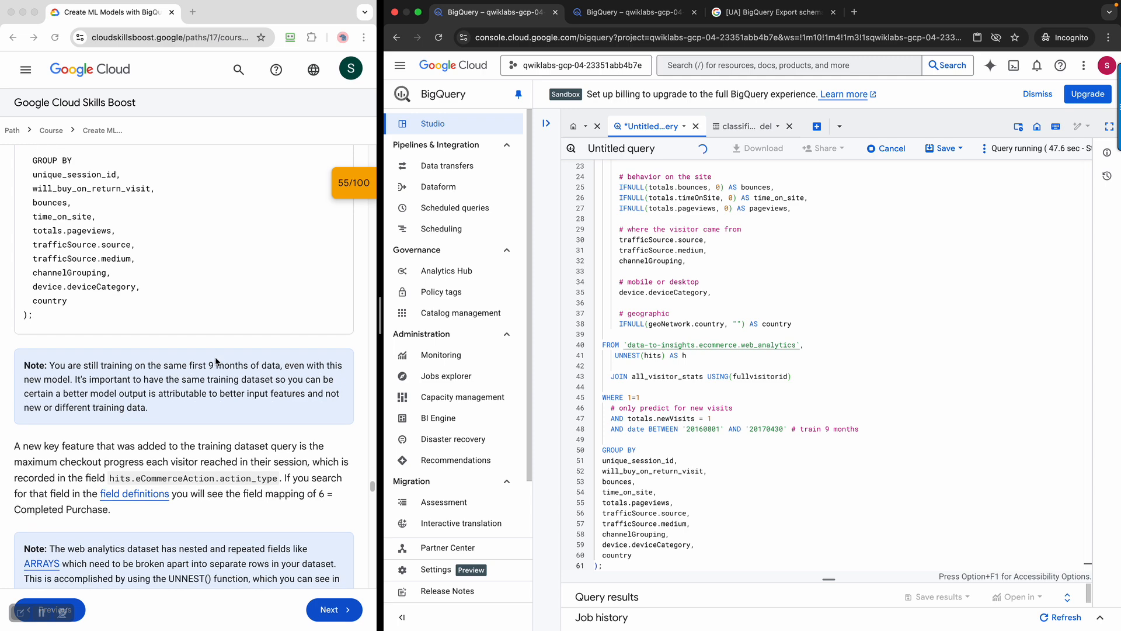
pyautogui.scroll(-5, 216, 361)
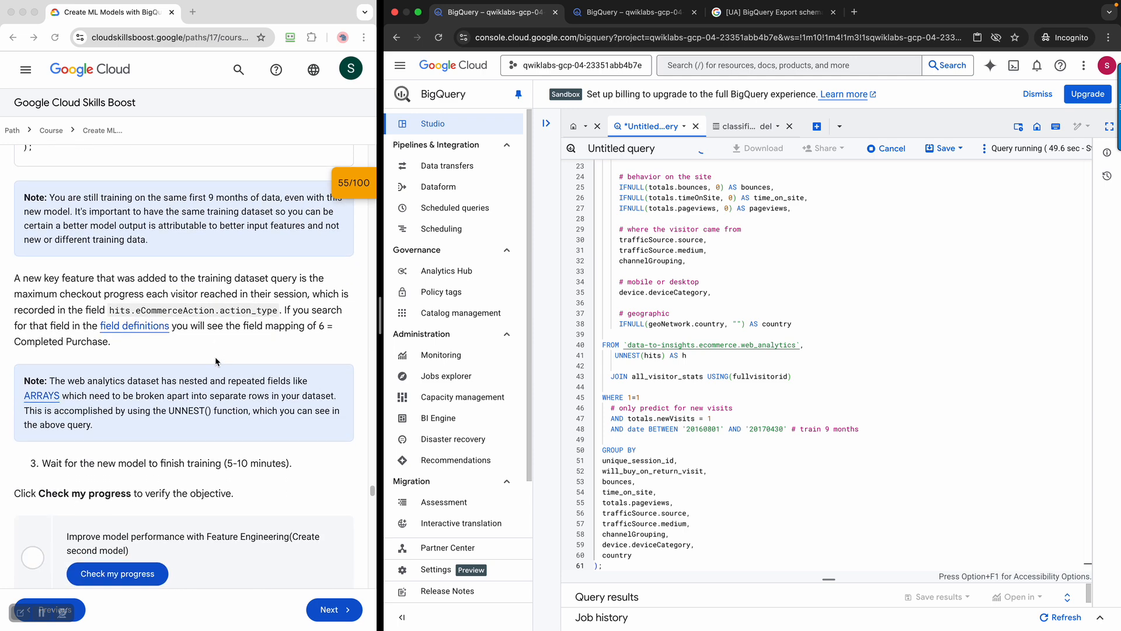
pyautogui.scroll(-1, 216, 361)
pyautogui.click(896, 341)
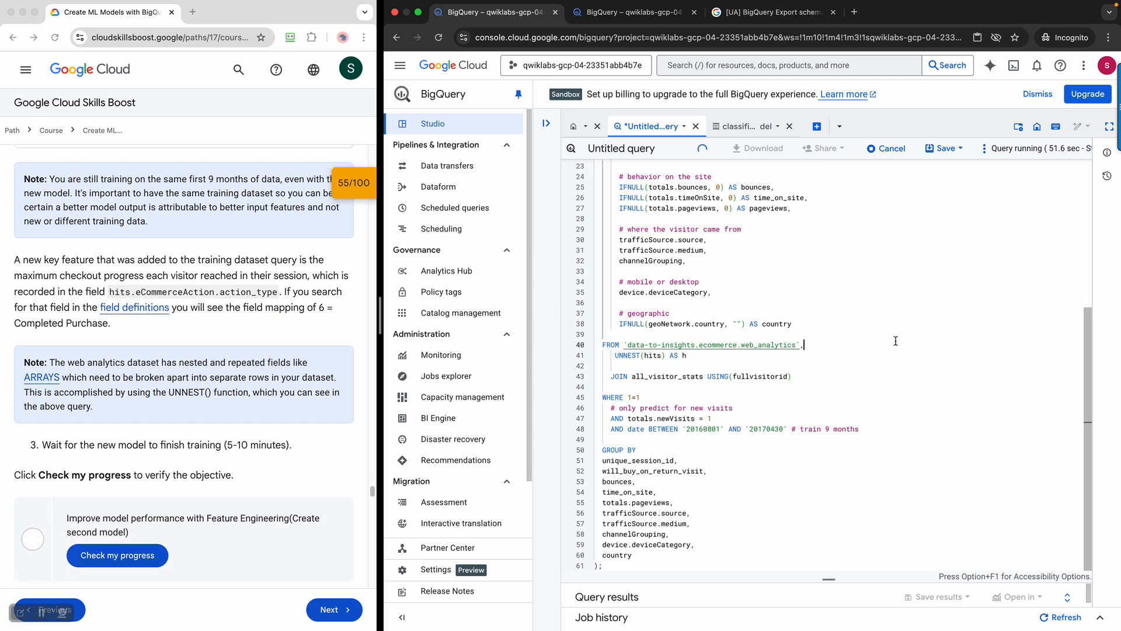
pyautogui.press('super+a')
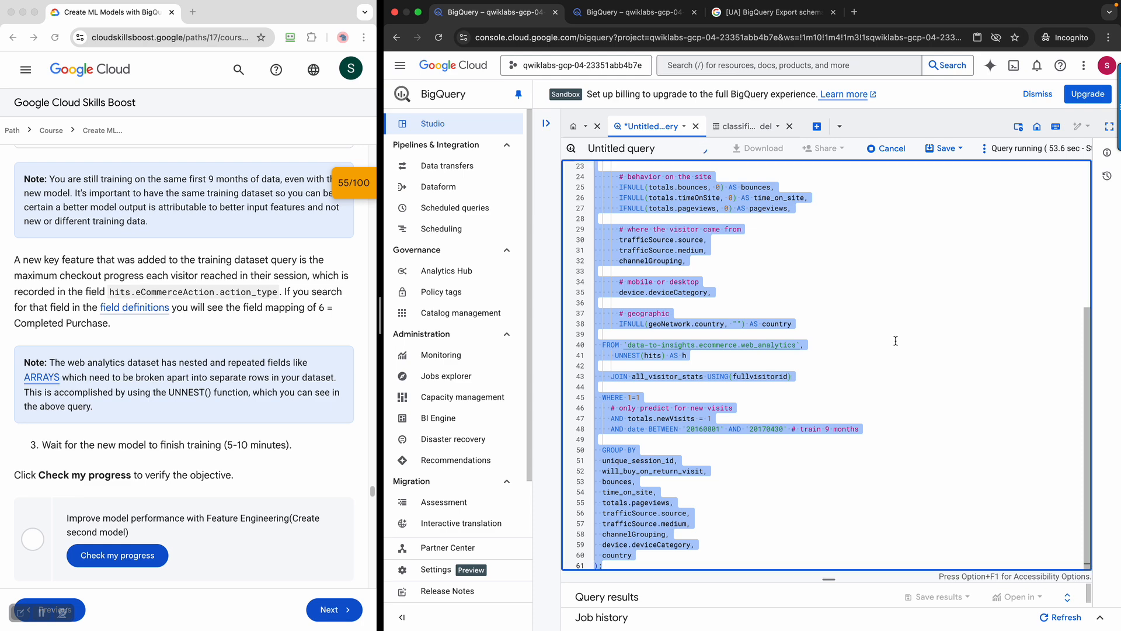
# Search for 'online notepad' in a new tab and open the Online Notepad site
pyautogui.click(854, 12)
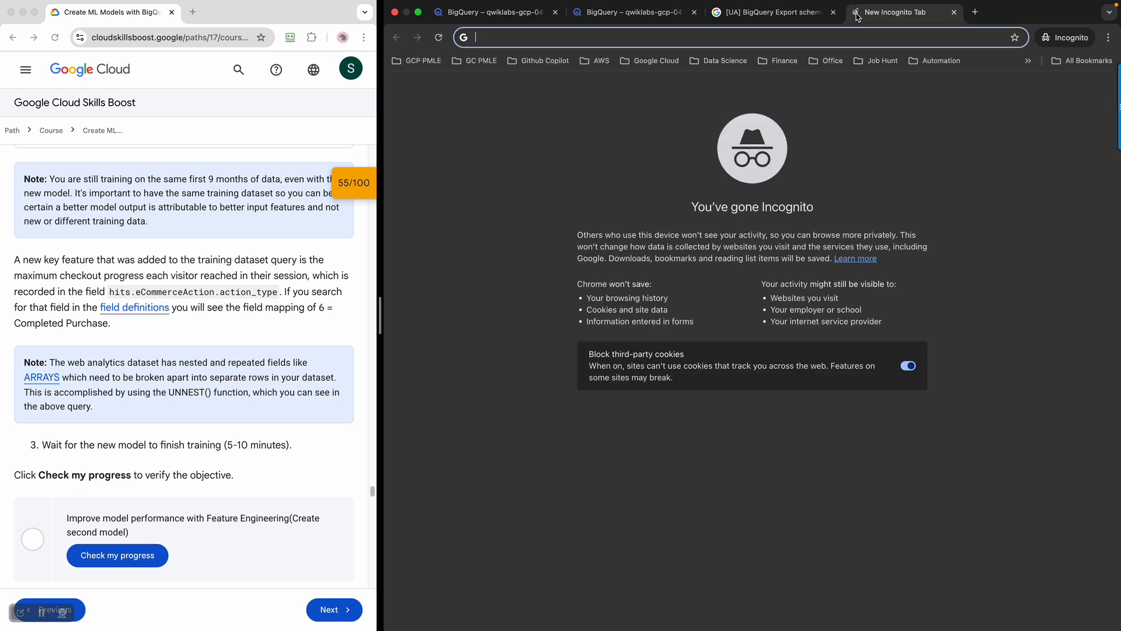
pyautogui.write('onli')
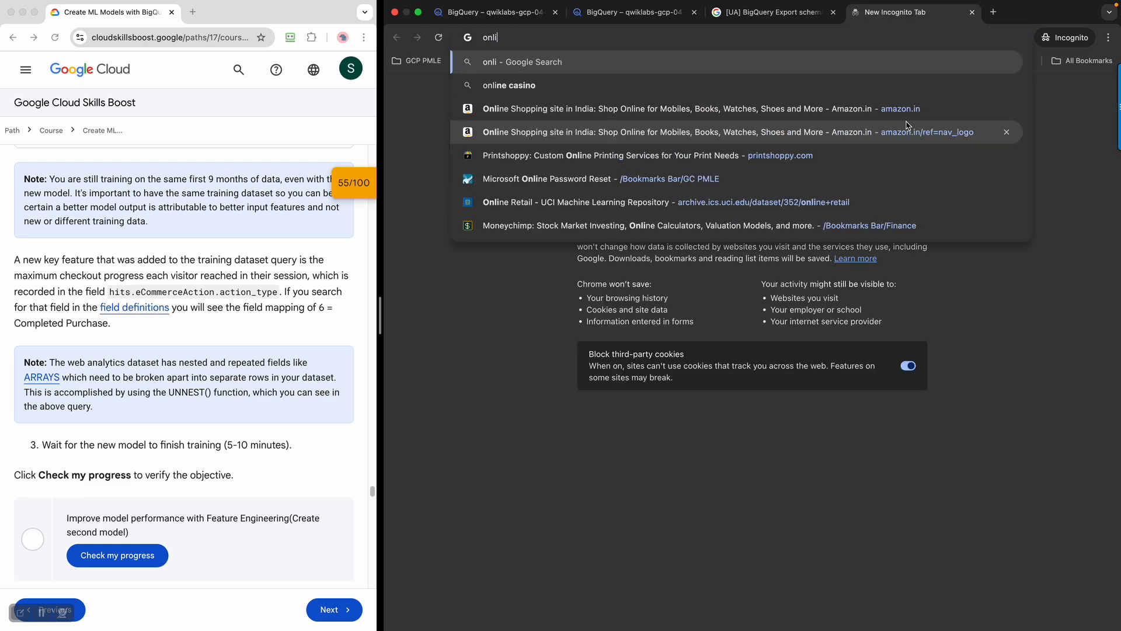
pyautogui.write('ne notepad')
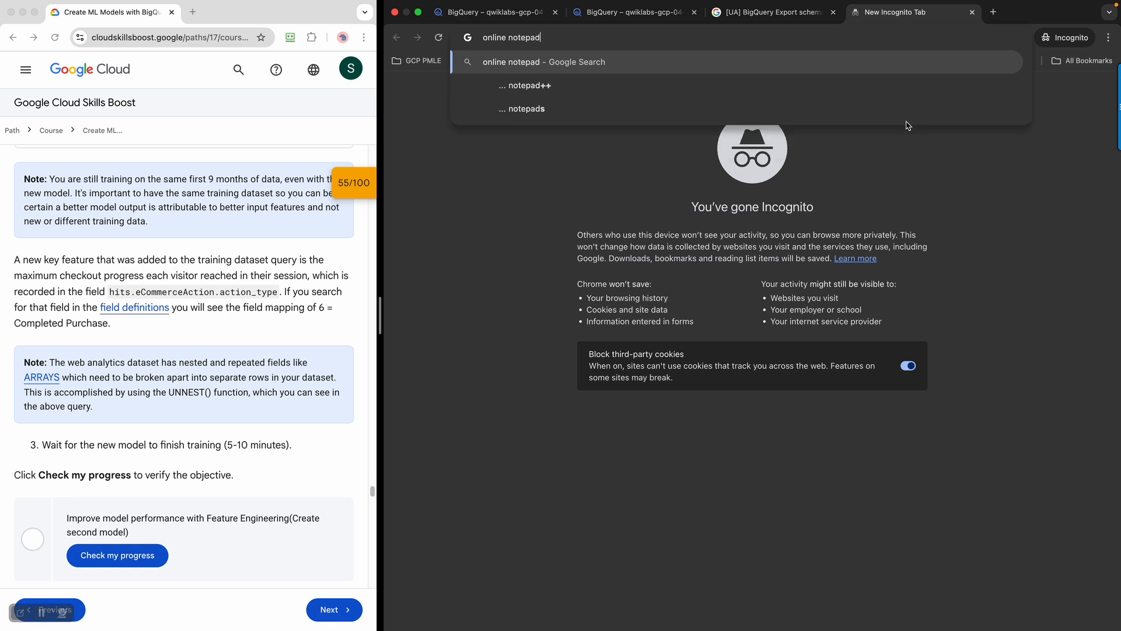
pyautogui.press('Return')
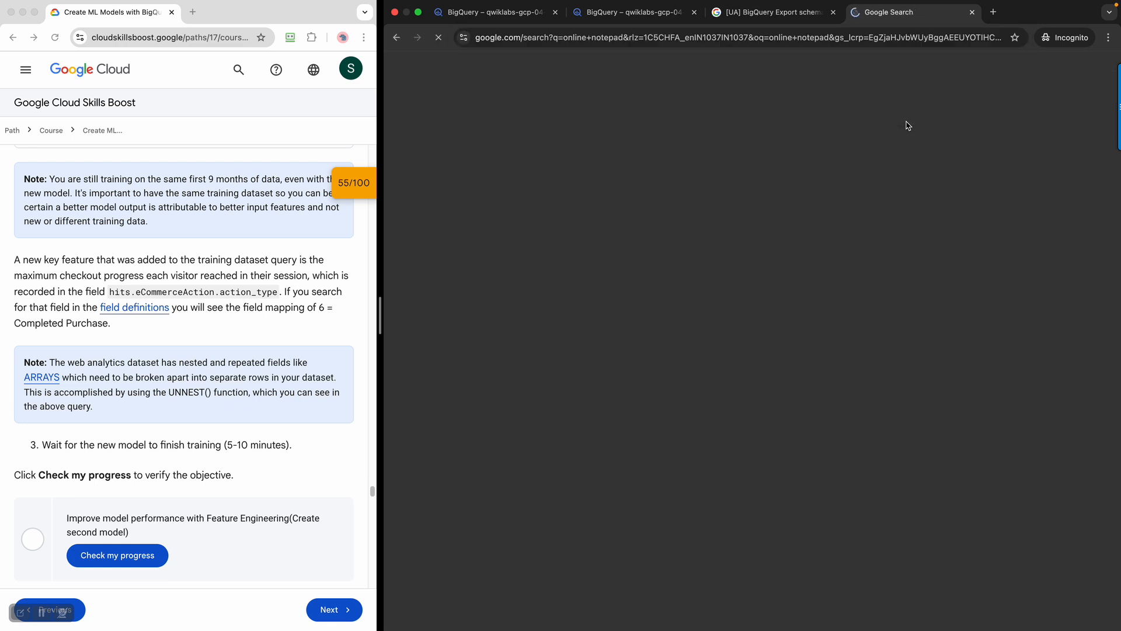
pyautogui.click(494, 184)
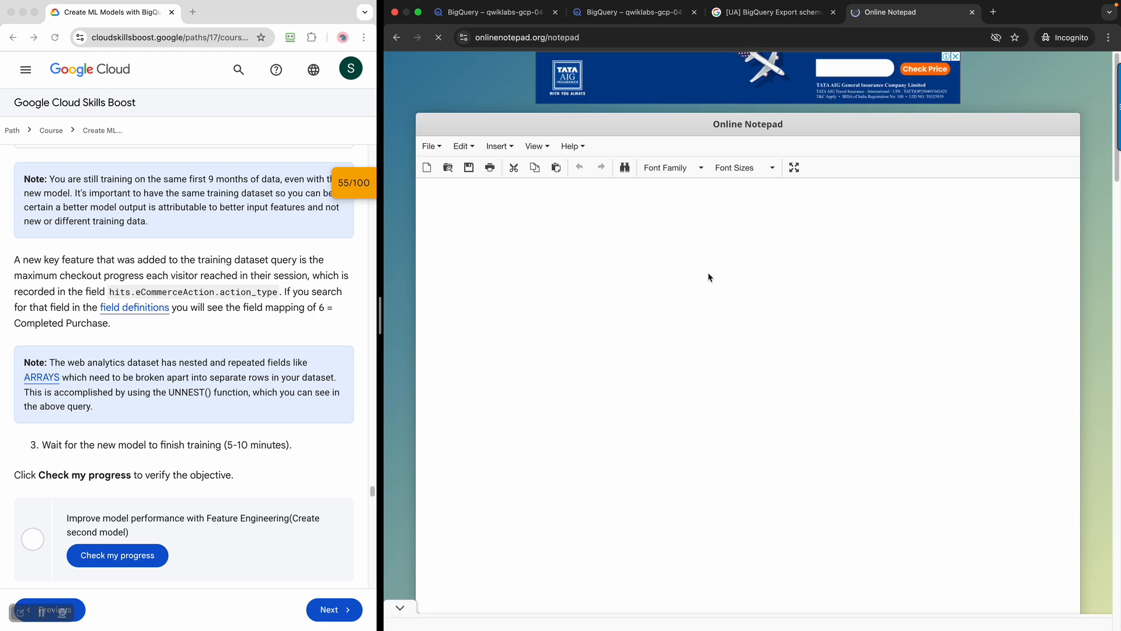
# Paste the classification_model_2 training query into Online Notepad, then close that tab
pyautogui.press('super+v')
pyautogui.scroll(-15, 694, 307)
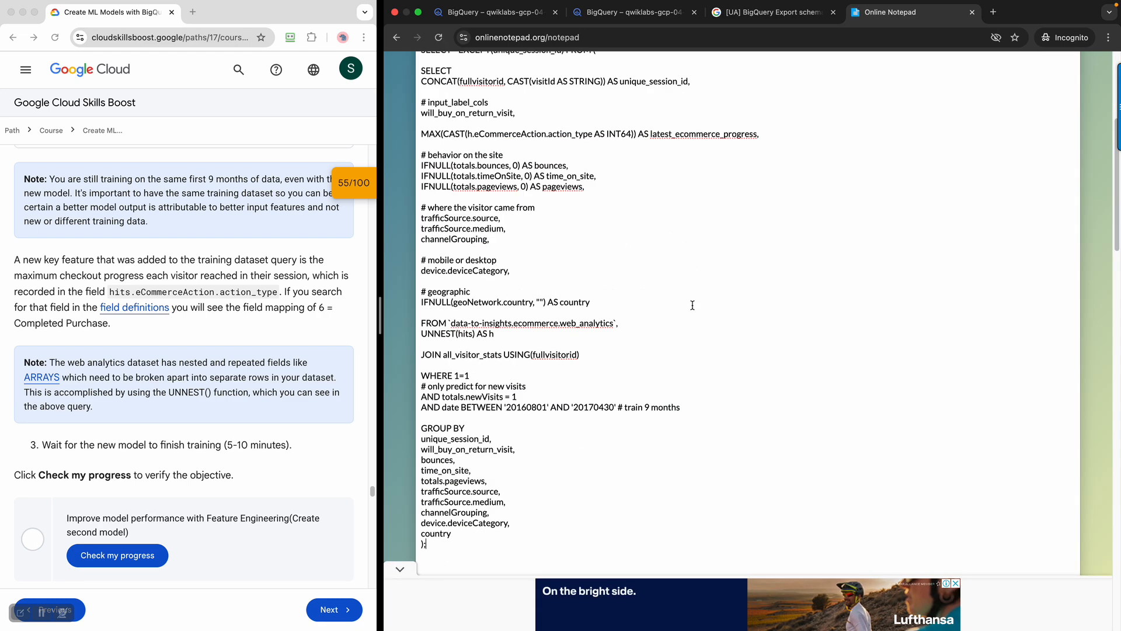
pyautogui.scroll(5, 692, 304)
pyautogui.scroll(6, 690, 307)
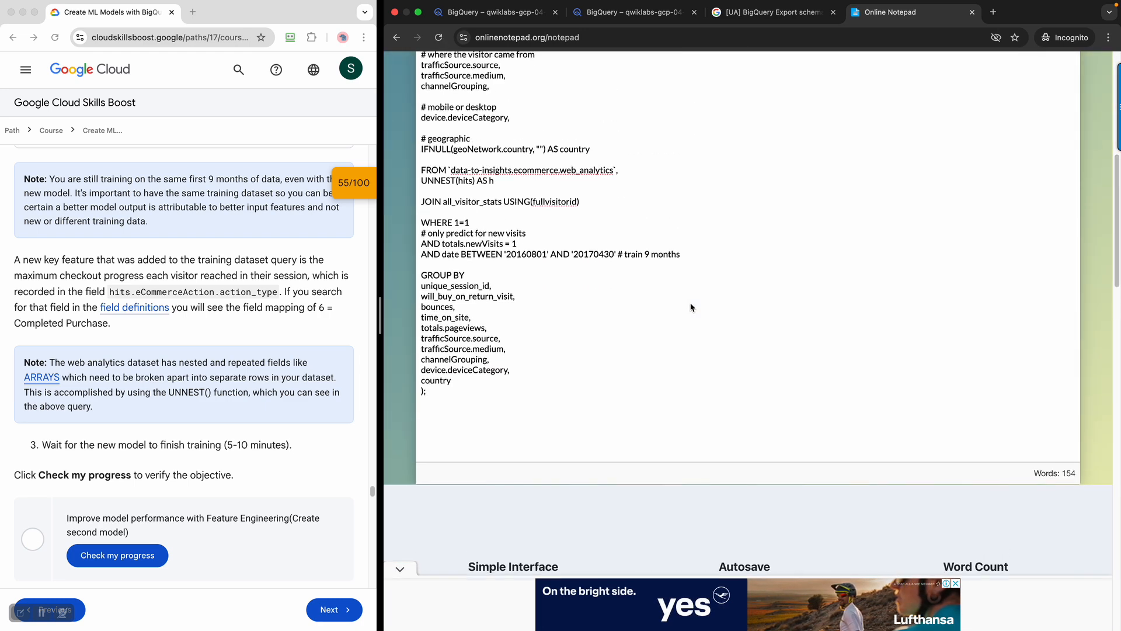
pyautogui.scroll(5, 691, 304)
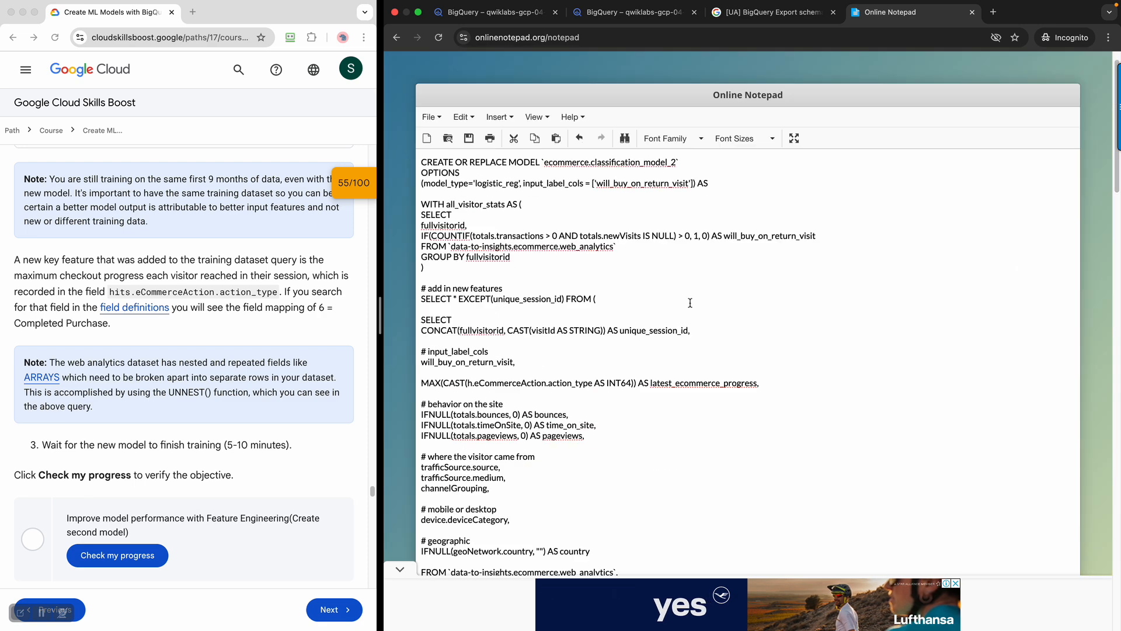
pyautogui.click(972, 12)
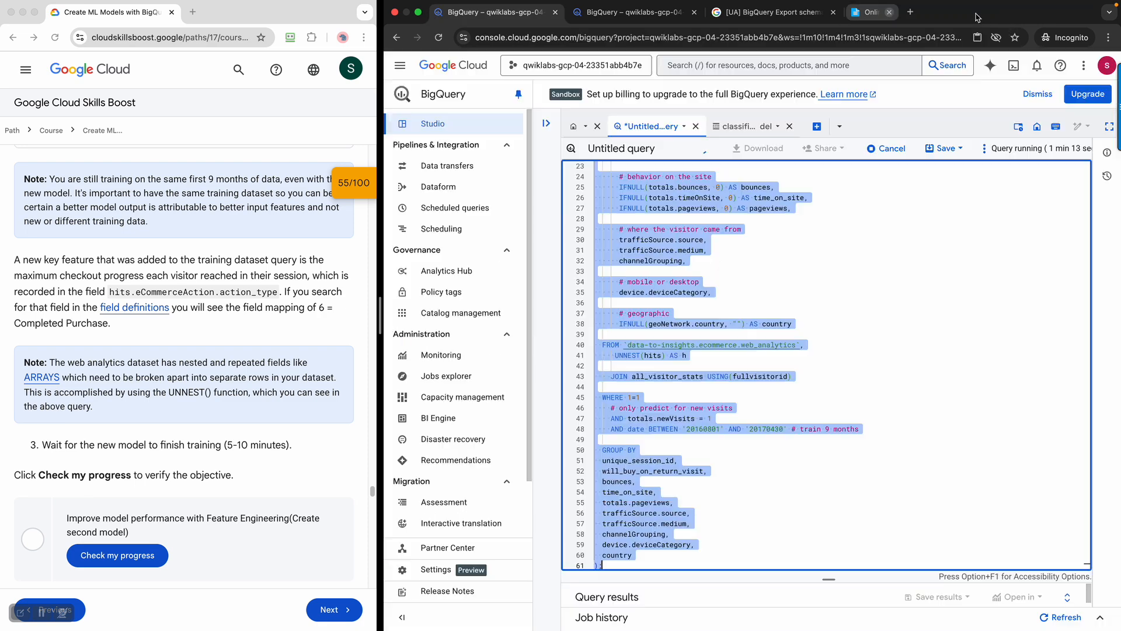
# Check the execution details of the still-running classification_model_2 training job
pyautogui.click(970, 394)
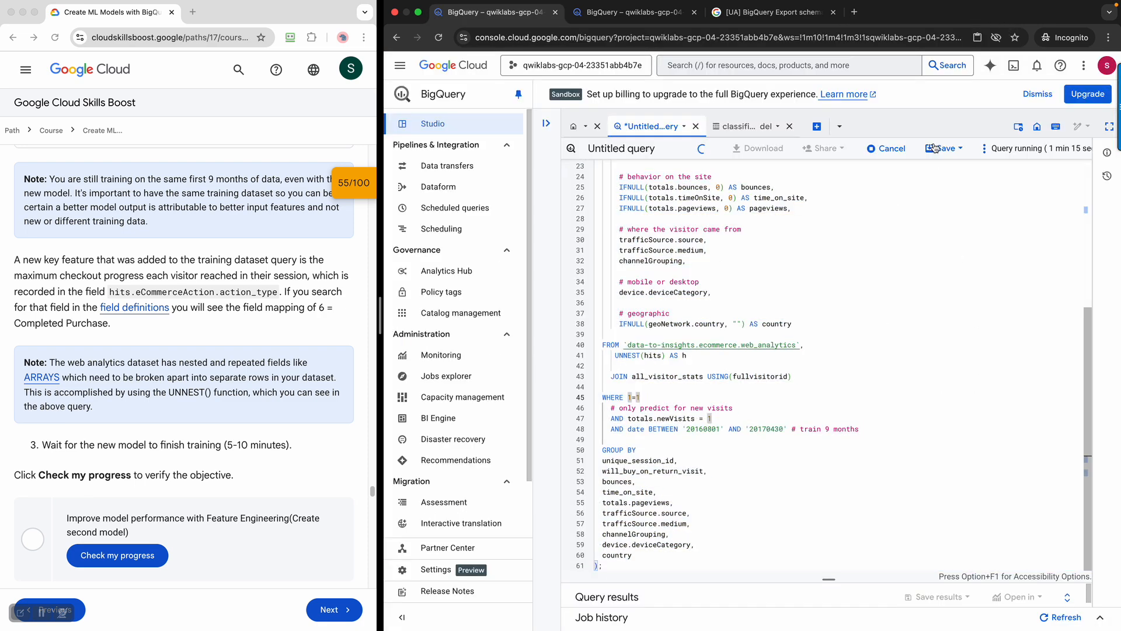
pyautogui.scroll(5, 803, 371)
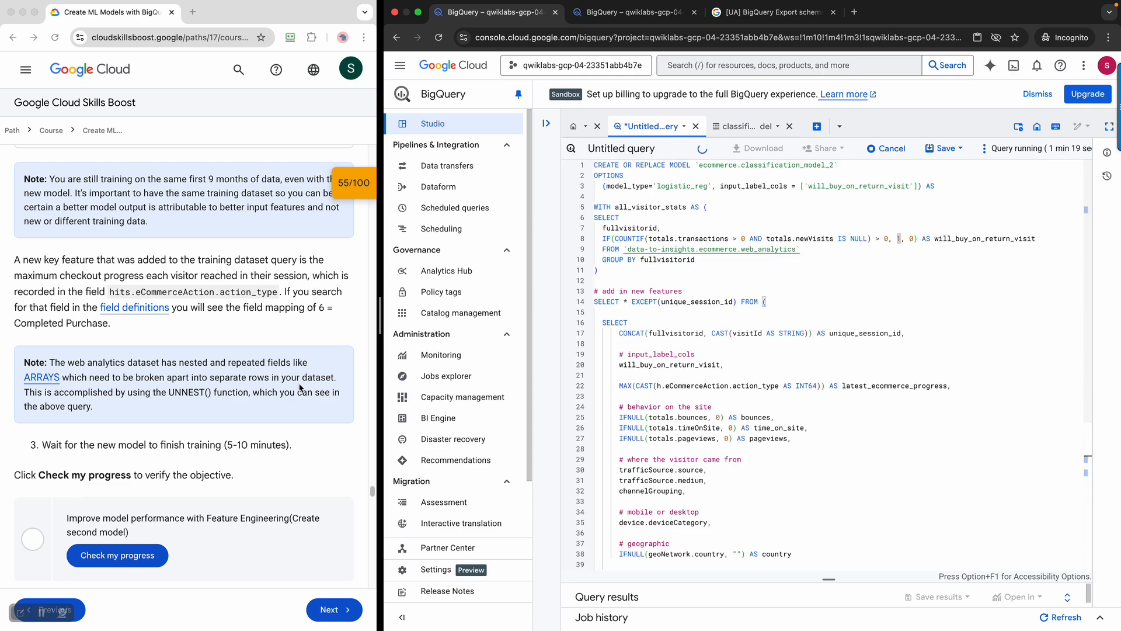
pyautogui.scroll(-1, 254, 390)
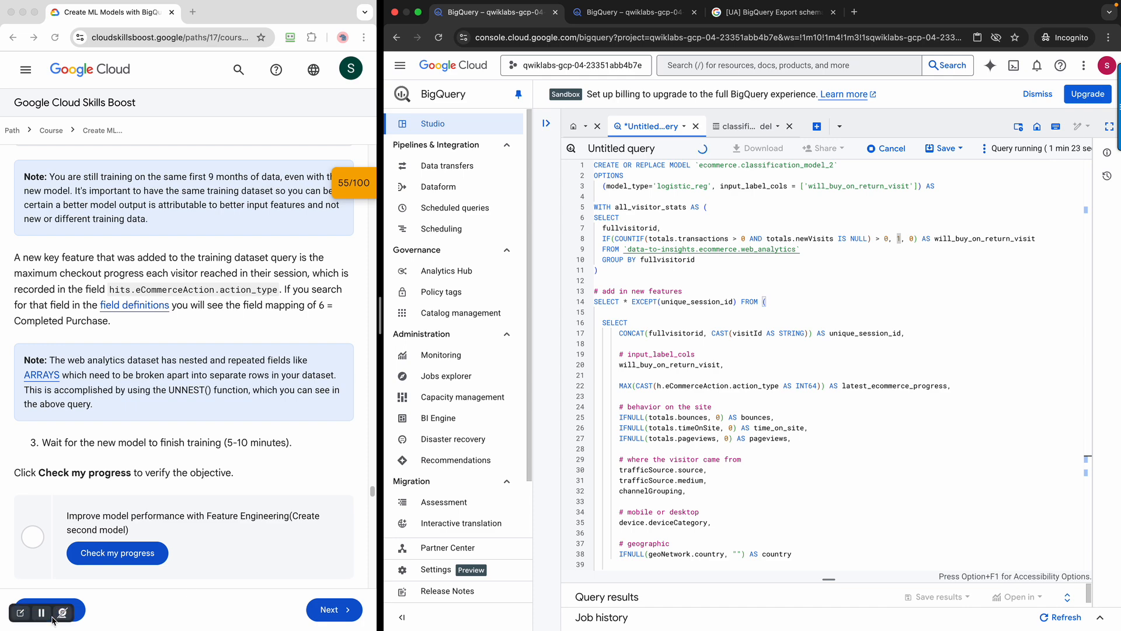
pyautogui.scroll(-4, 794, 441)
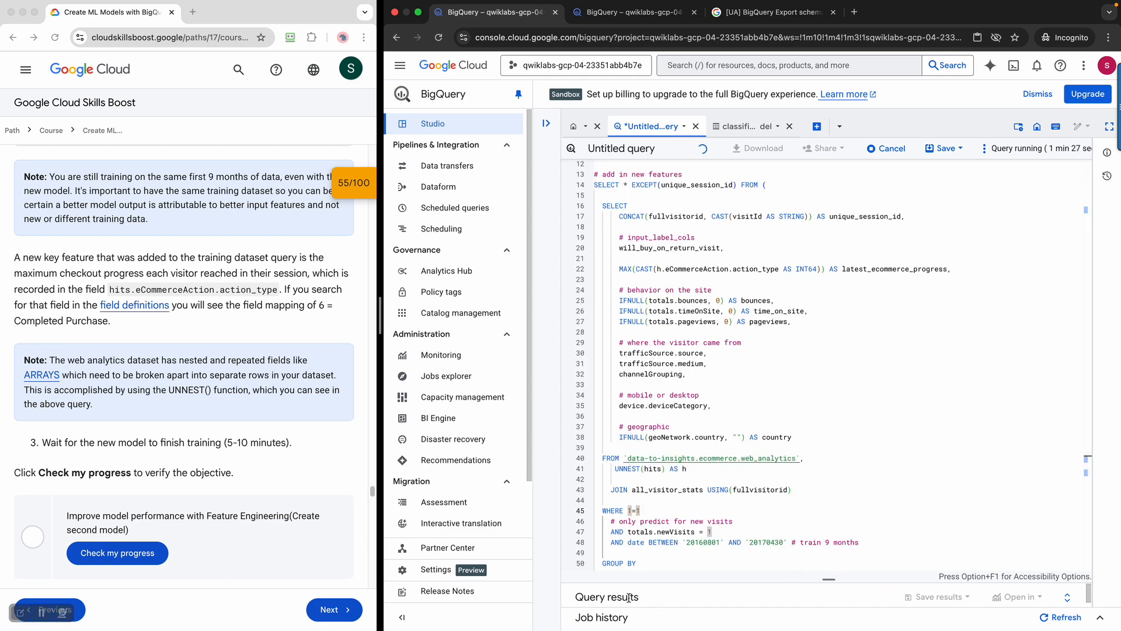
pyautogui.click(1066, 597)
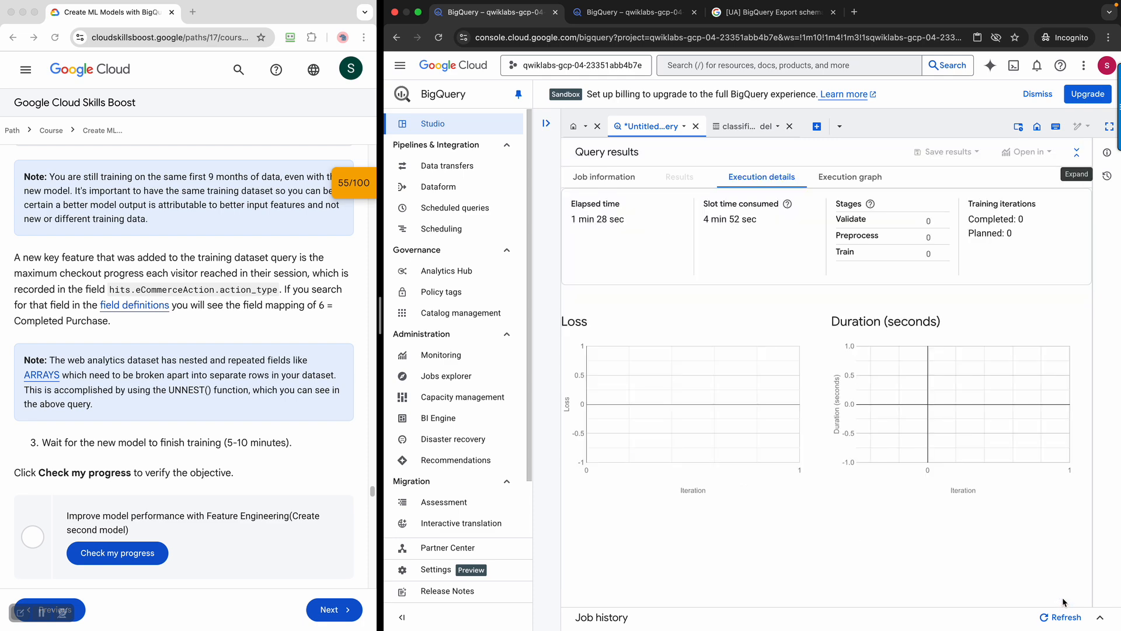
pyautogui.click(1078, 154)
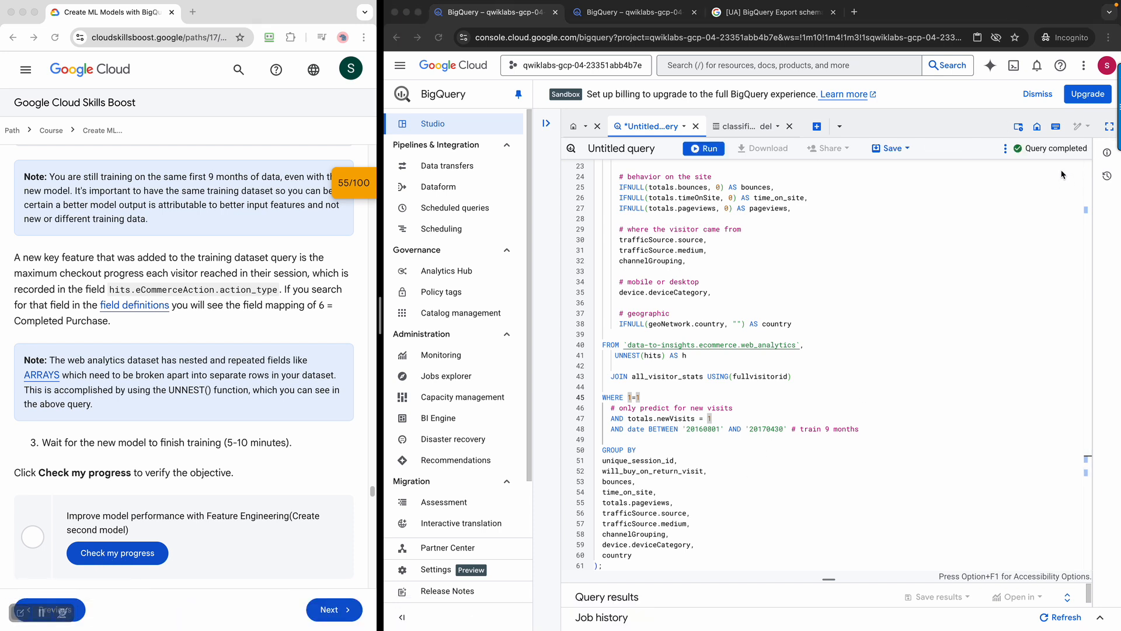
# Confirm the job finished in 2 min 59 sec and open the new classification_model_2
pyautogui.click(1068, 598)
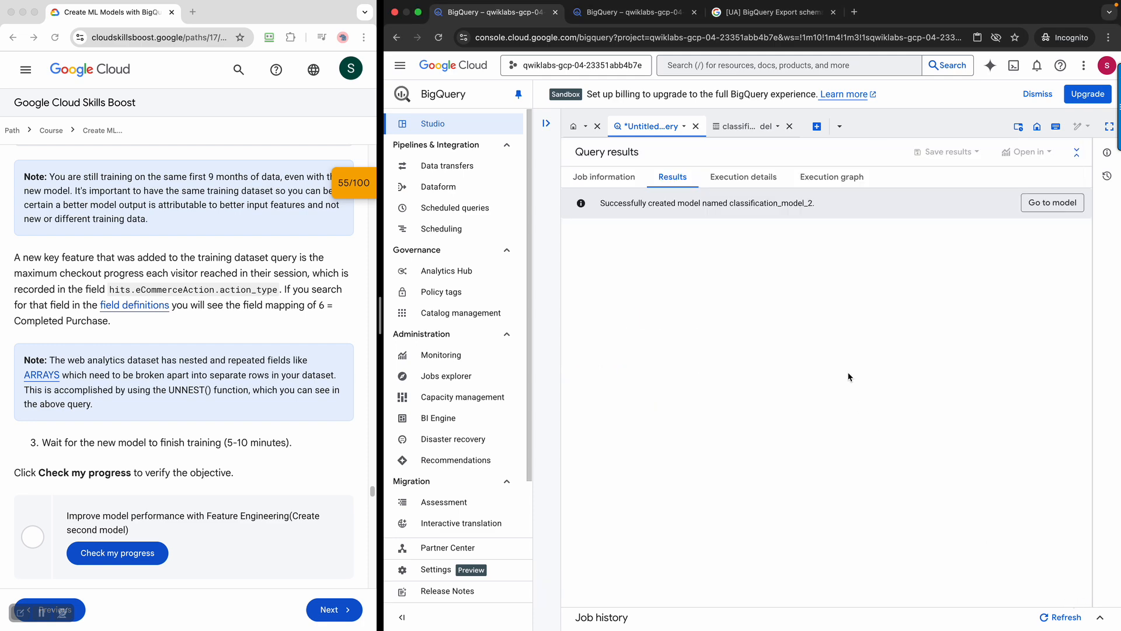
pyautogui.click(595, 179)
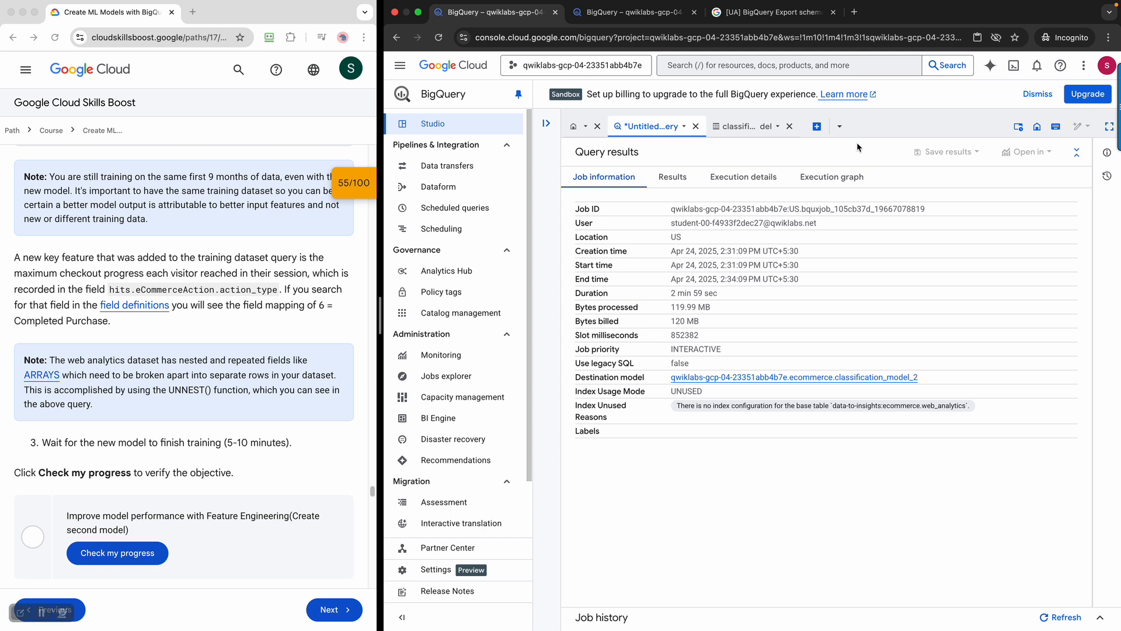
pyautogui.moveTo(677, 296); pyautogui.dragTo(761, 291)
pyautogui.click(670, 176)
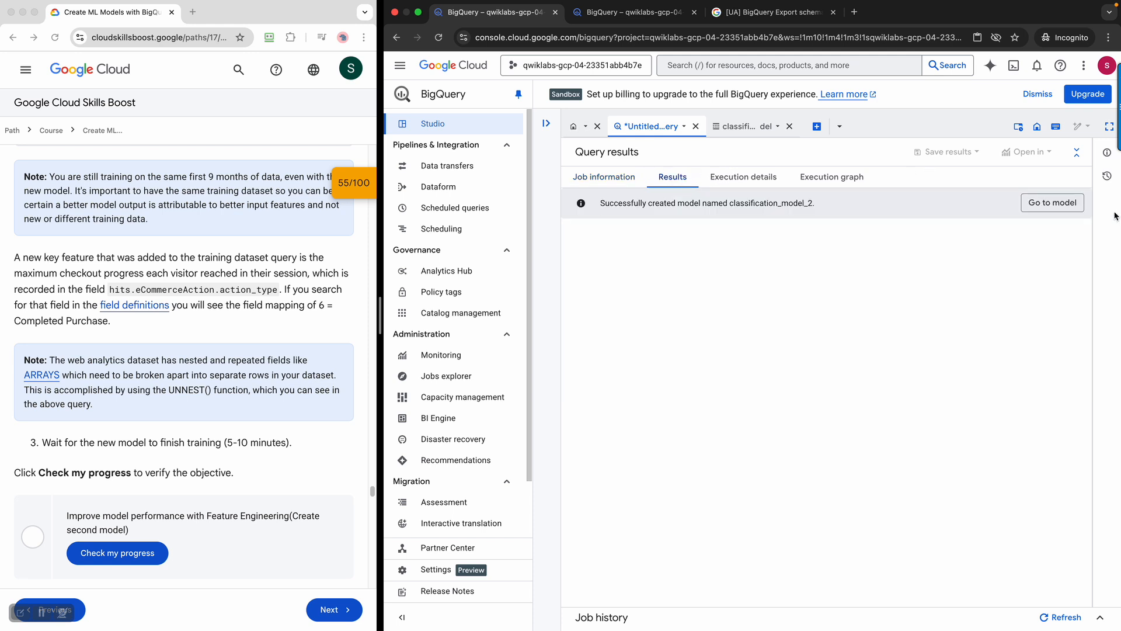
pyautogui.click(1064, 204)
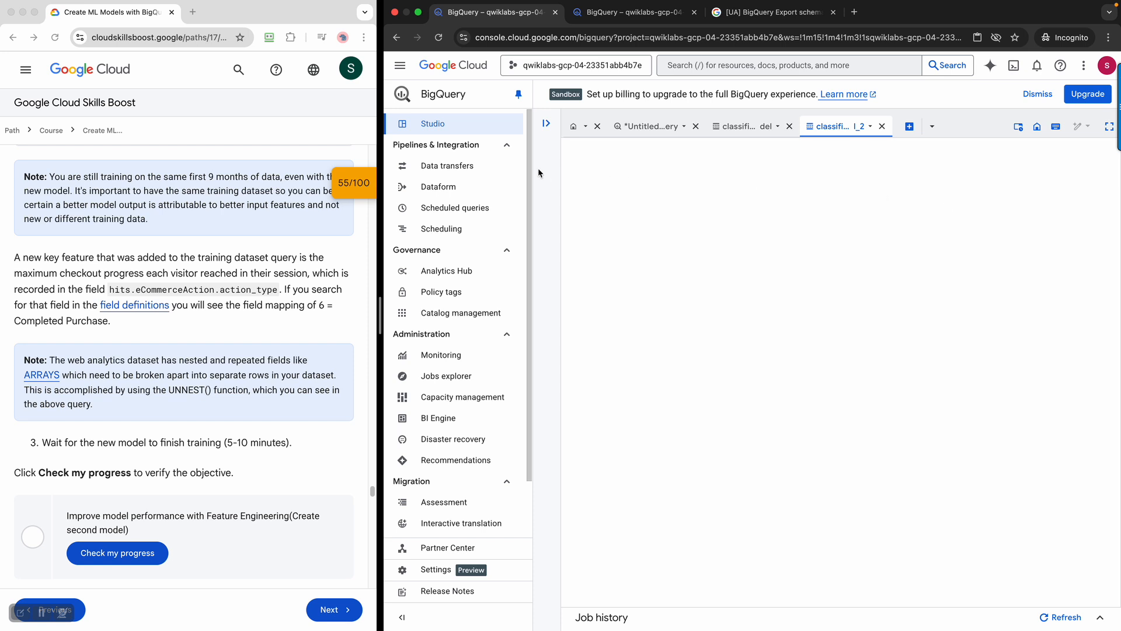
# Review the first classification_model's Training iterations and Details for comparison
pyautogui.click(546, 123)
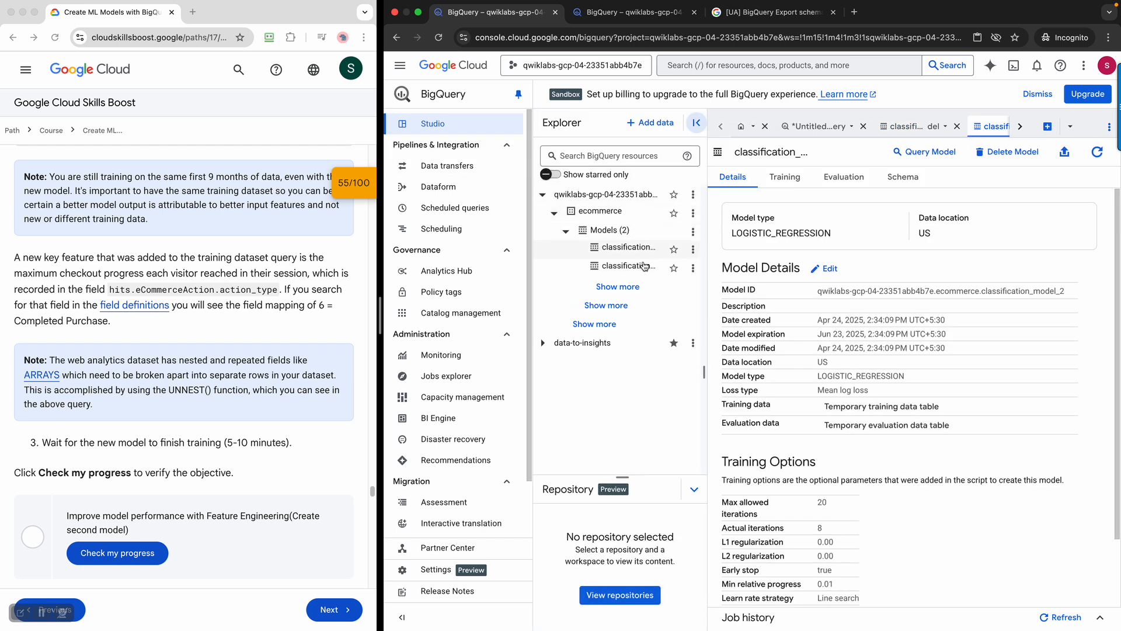
pyautogui.moveTo(707, 270); pyautogui.dragTo(766, 274)
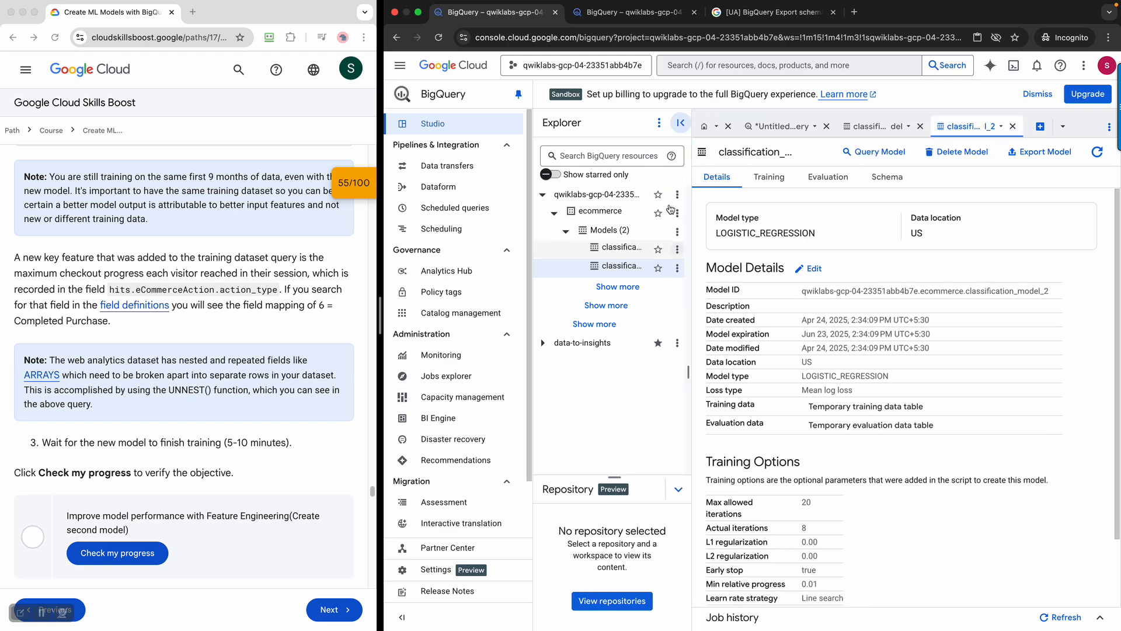
pyautogui.click(722, 123)
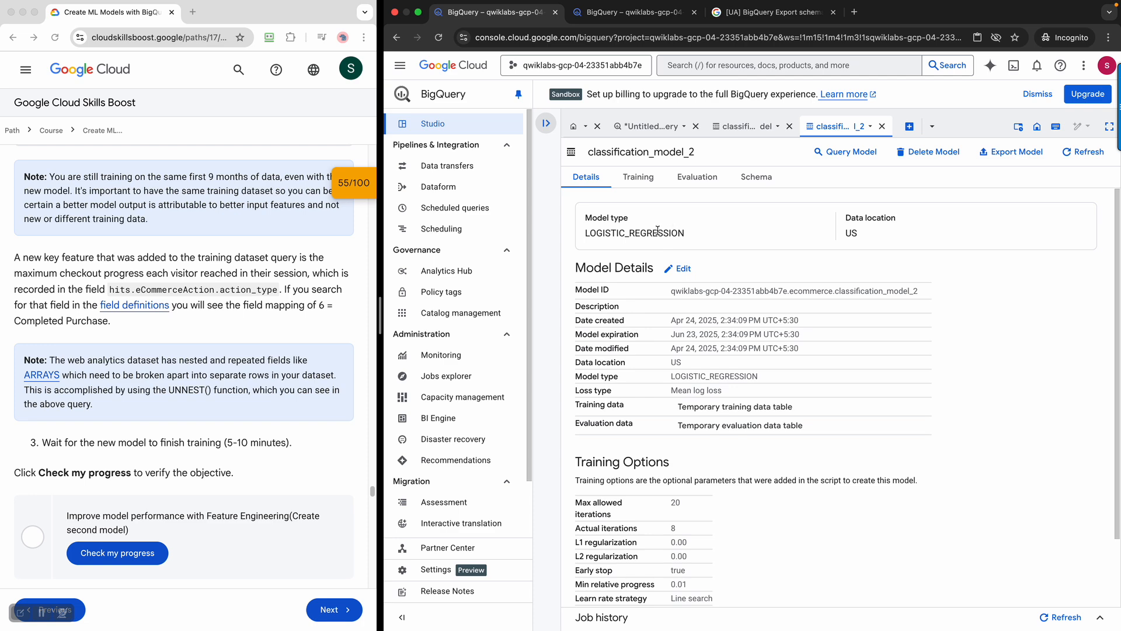
pyautogui.click(746, 128)
pyautogui.click(653, 176)
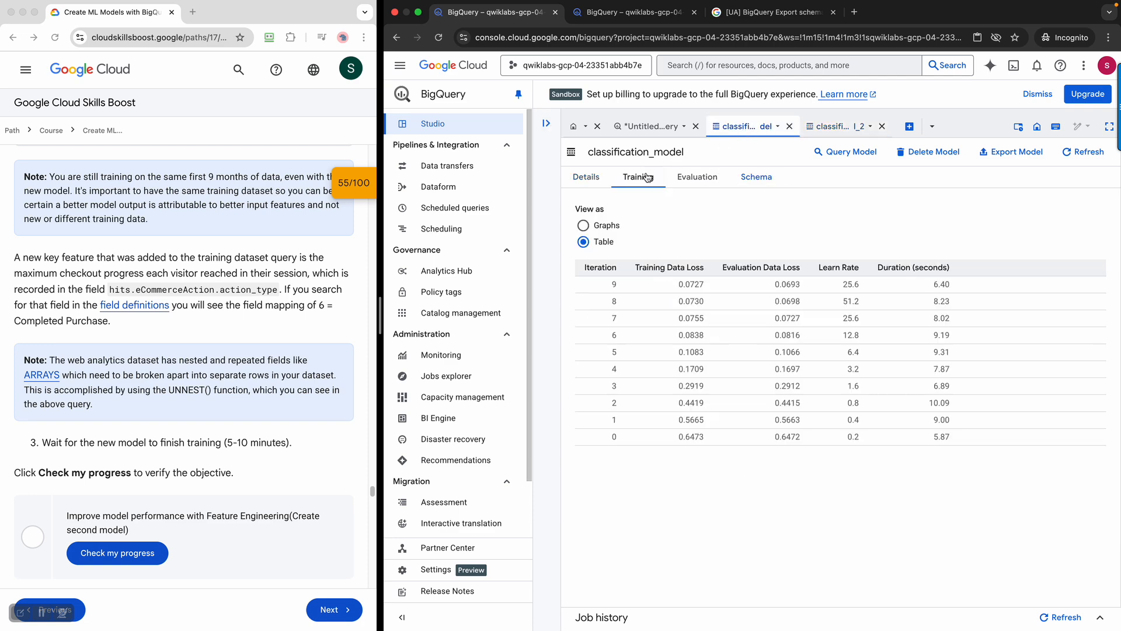
pyautogui.click(571, 183)
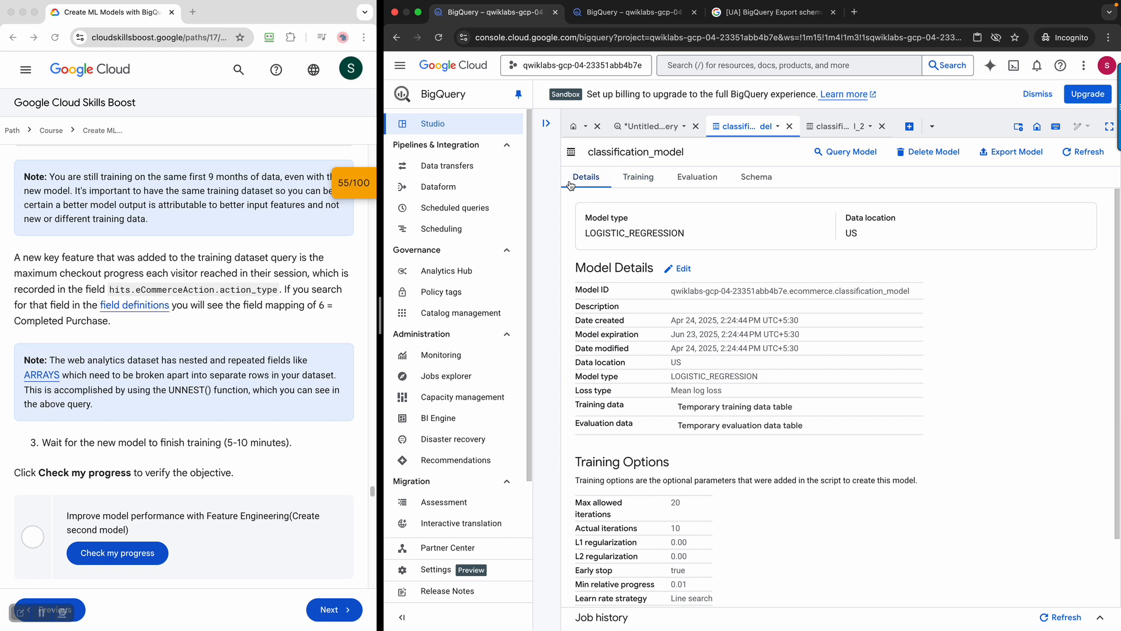
# Show classification_model_2's Training charts for loss, duration and learn rate
pyautogui.click(841, 128)
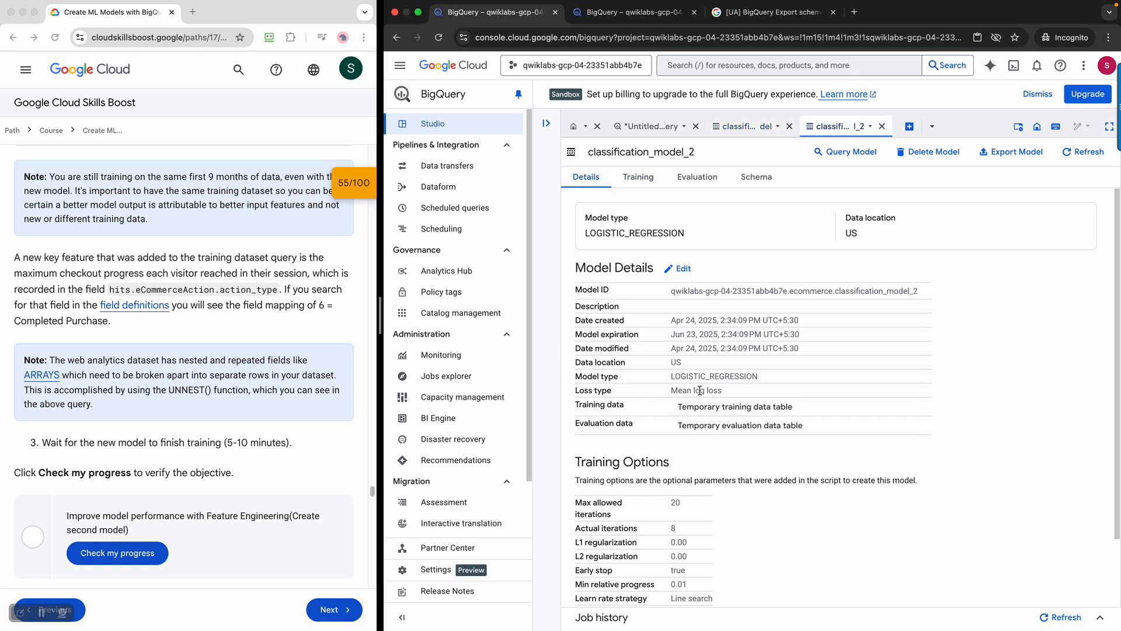
pyautogui.scroll(-2, 719, 350)
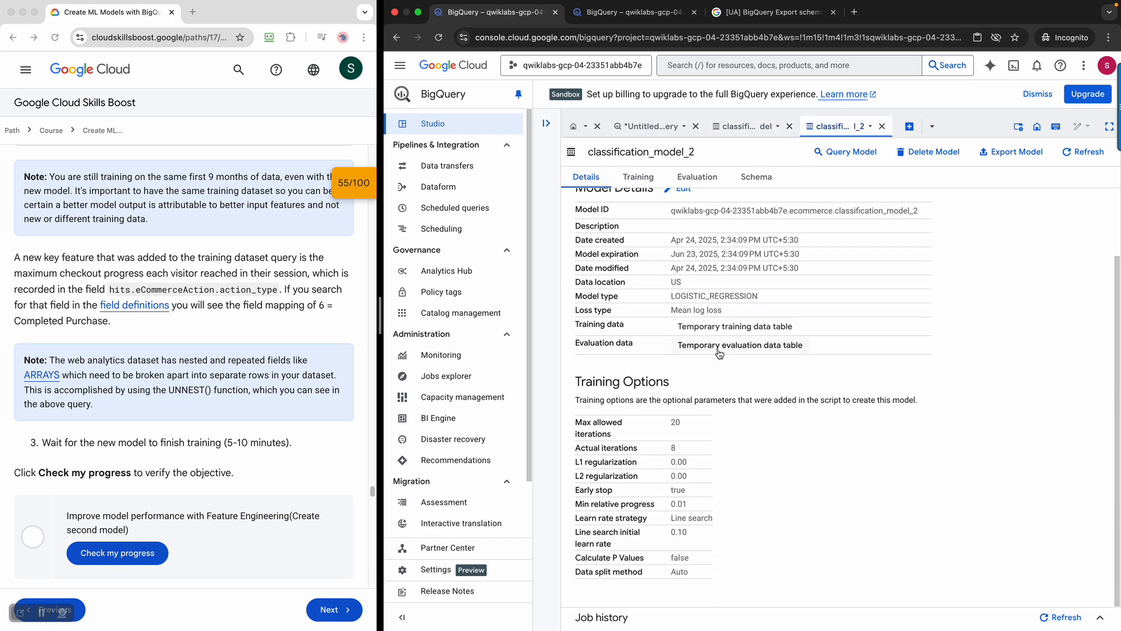
pyautogui.scroll(2, 687, 279)
pyautogui.click(634, 181)
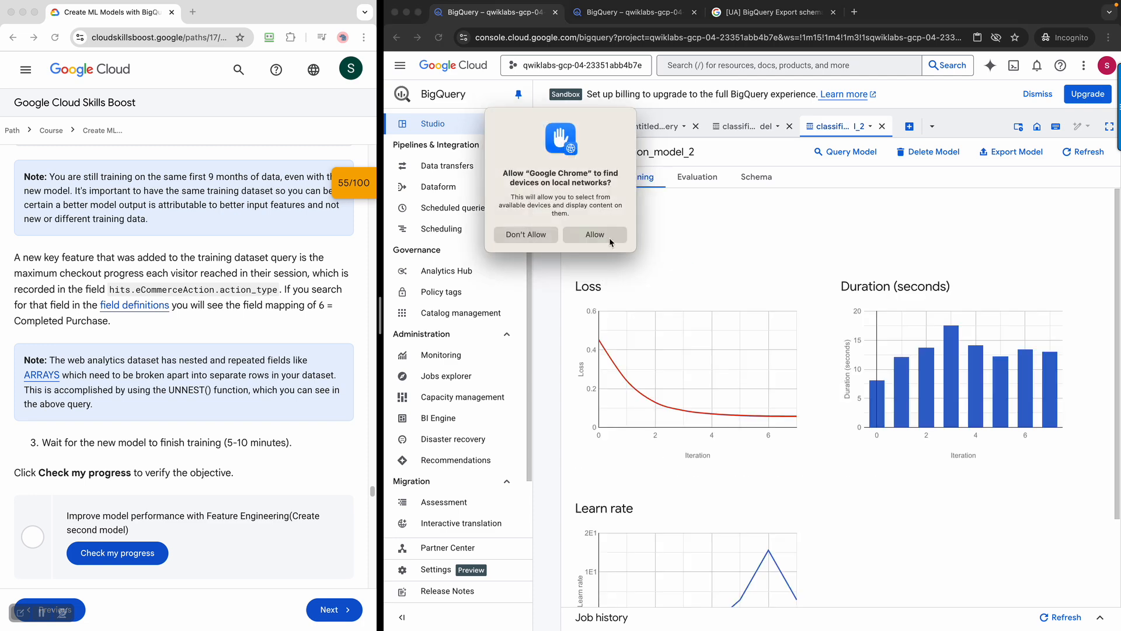
# Review classification_model_2's training iterations as table and graphs, then view its Evaluation metrics
pyautogui.click(611, 240)
pyautogui.click(585, 243)
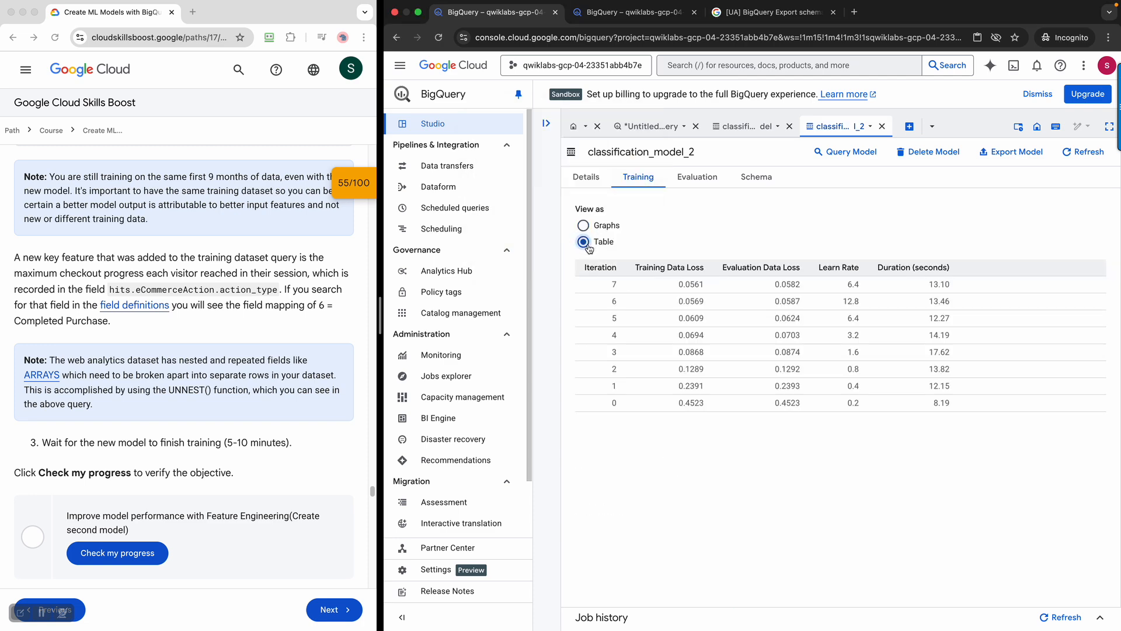
pyautogui.click(583, 226)
pyautogui.click(585, 242)
pyautogui.click(583, 225)
pyautogui.scroll(-2, 765, 357)
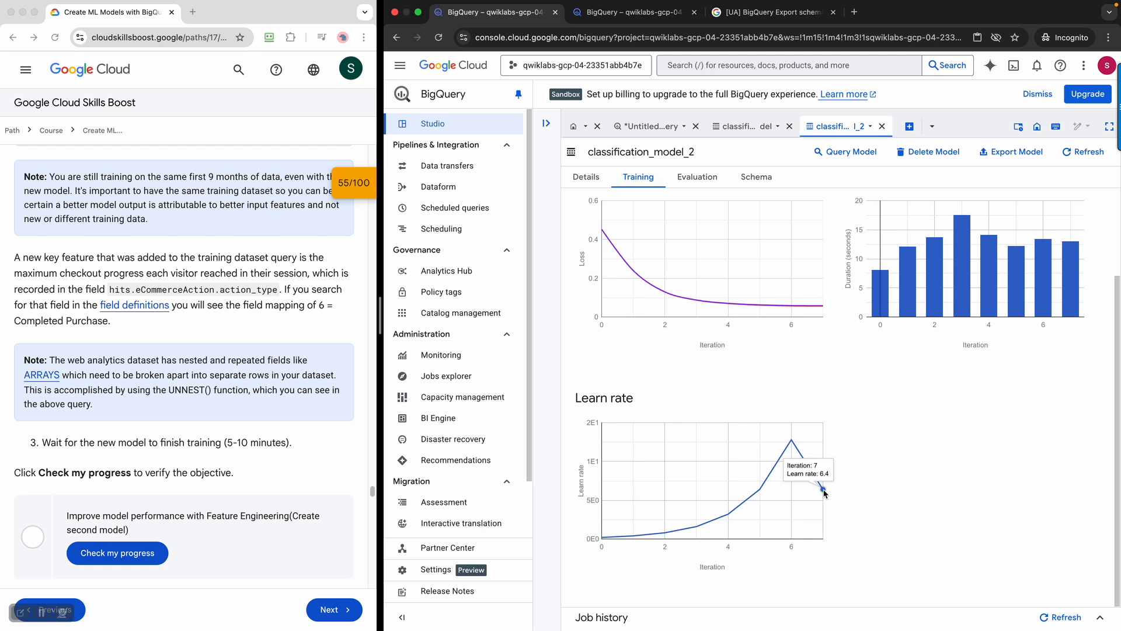
pyautogui.click(705, 178)
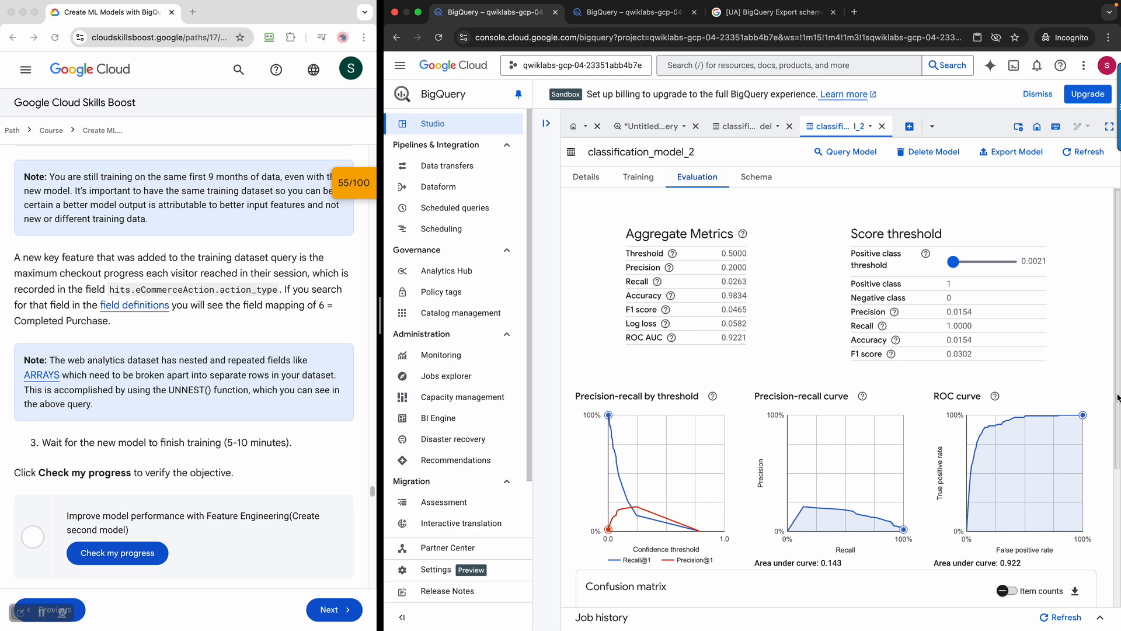
# Toggle the confusion matrix between item counts and percentages, then view classification_model_2's Schema
pyautogui.scroll(-5, 1119, 501)
pyautogui.scroll(5, 1120, 501)
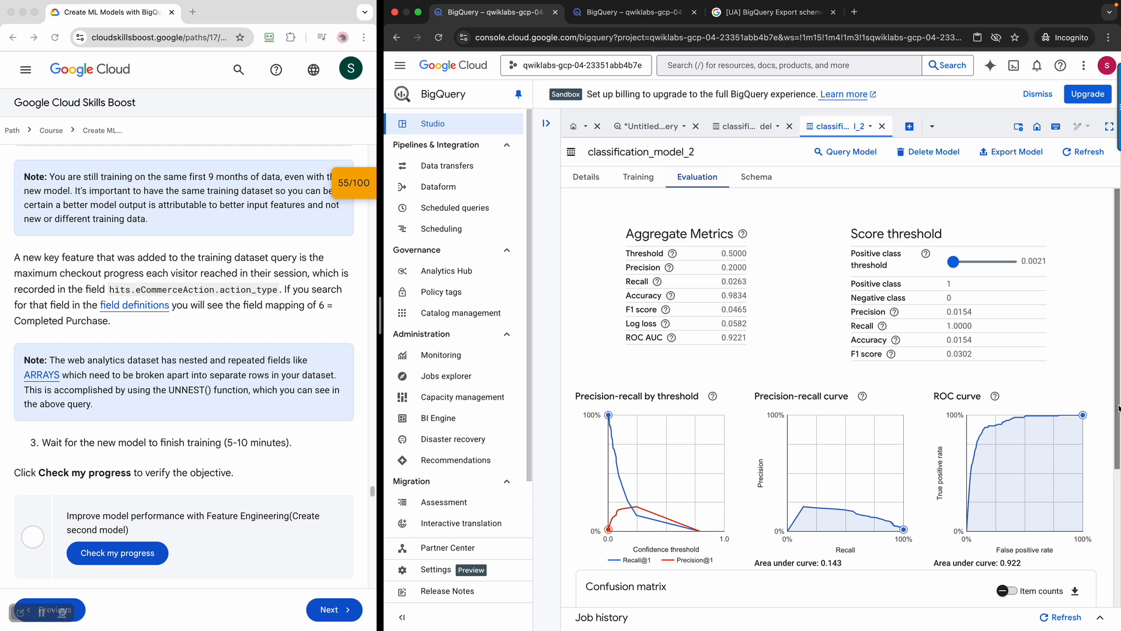
pyautogui.scroll(-3, 1117, 407)
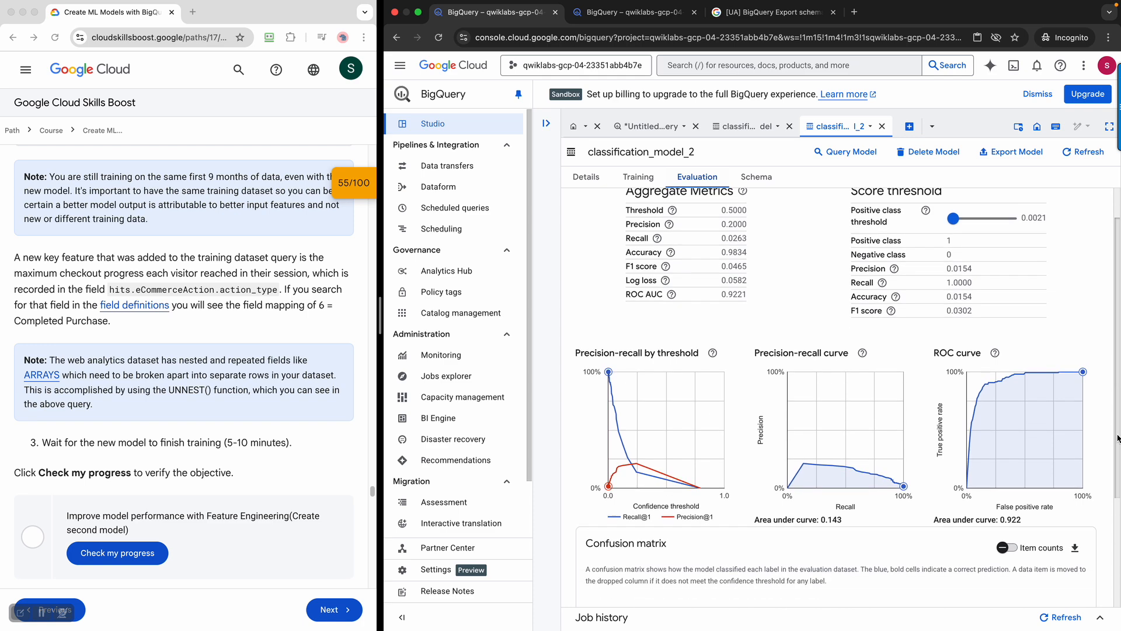
pyautogui.scroll(-4, 1117, 407)
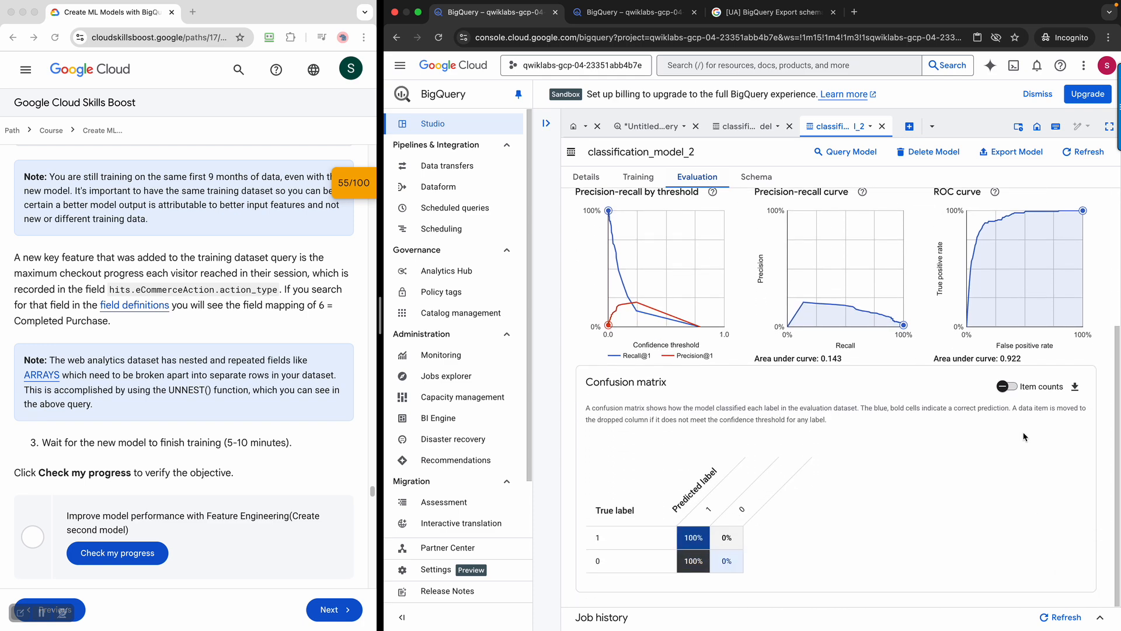
pyautogui.click(1001, 387)
pyautogui.click(1003, 389)
pyautogui.scroll(5, 807, 201)
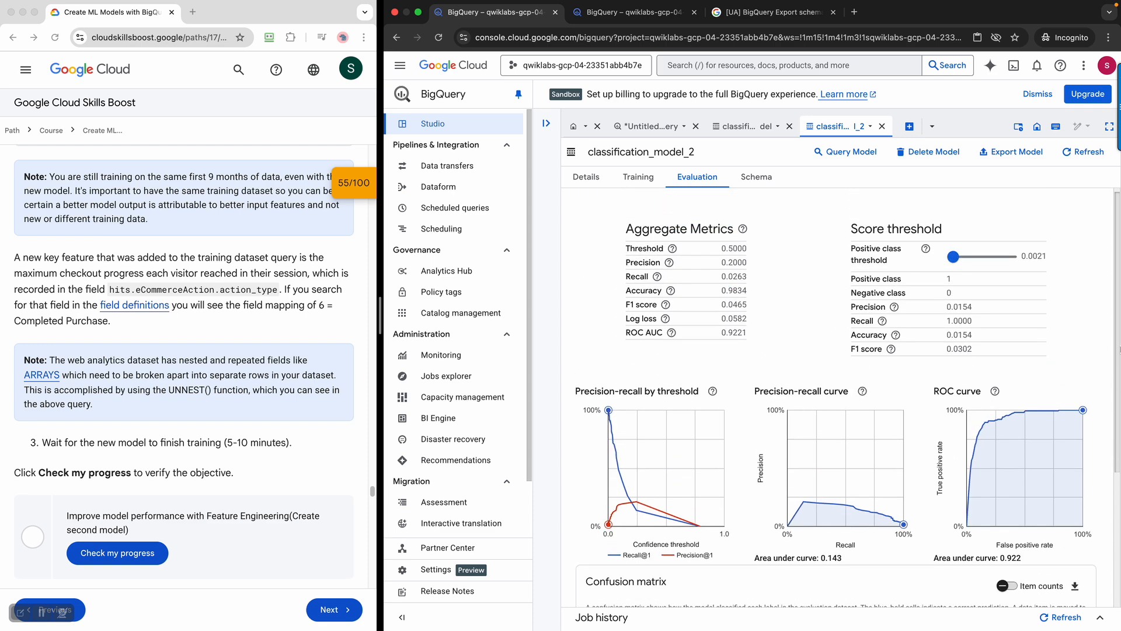
pyautogui.click(756, 177)
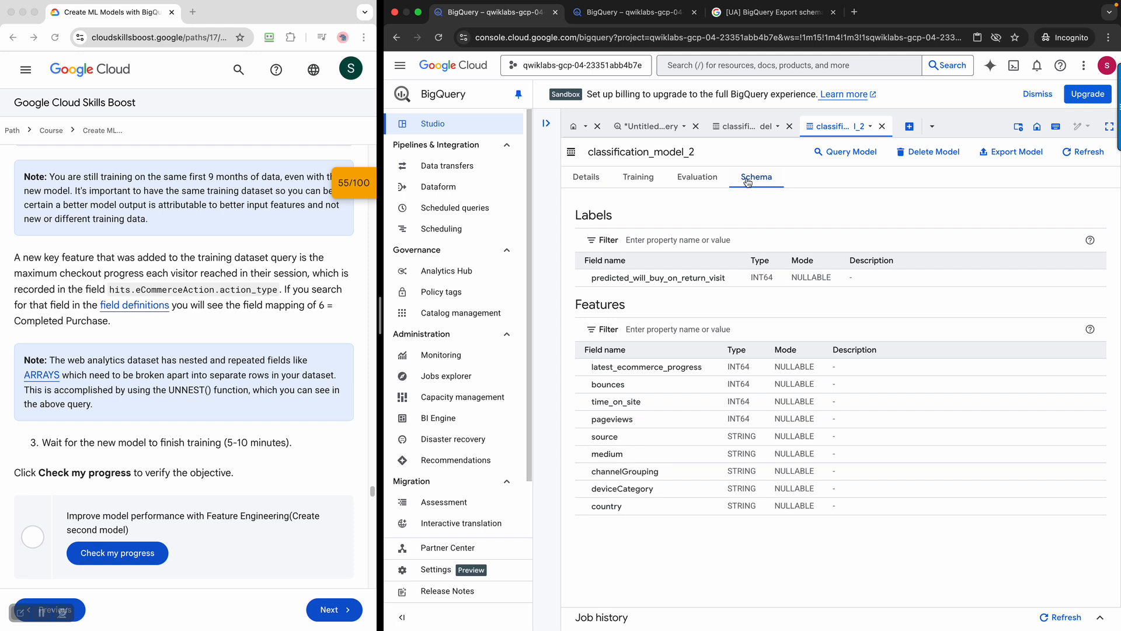
pyautogui.click(745, 128)
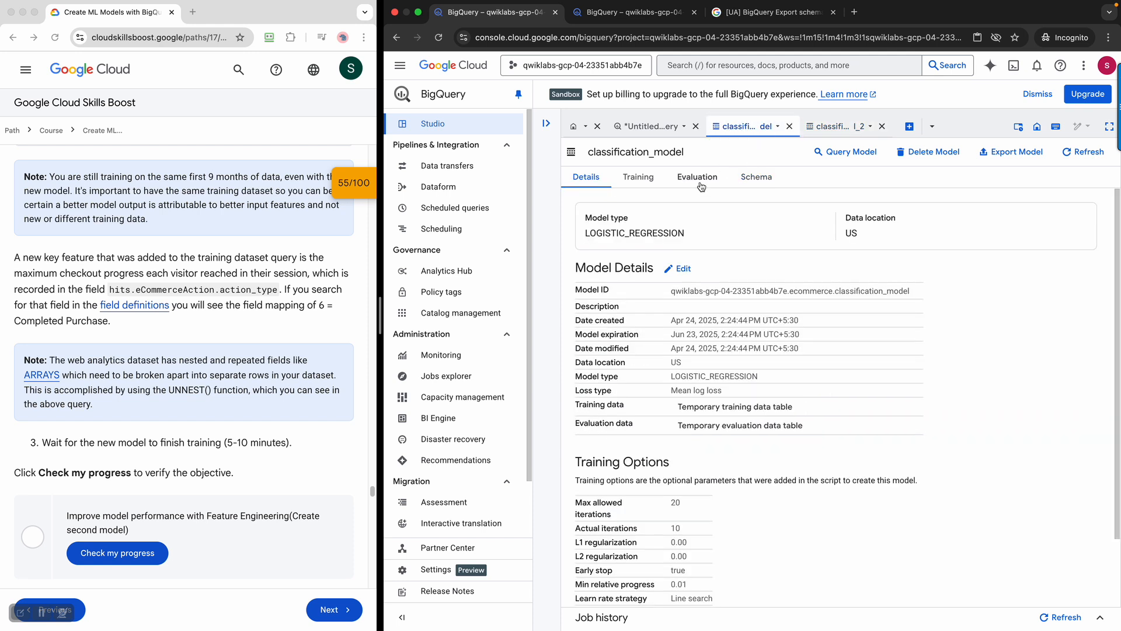
pyautogui.click(759, 186)
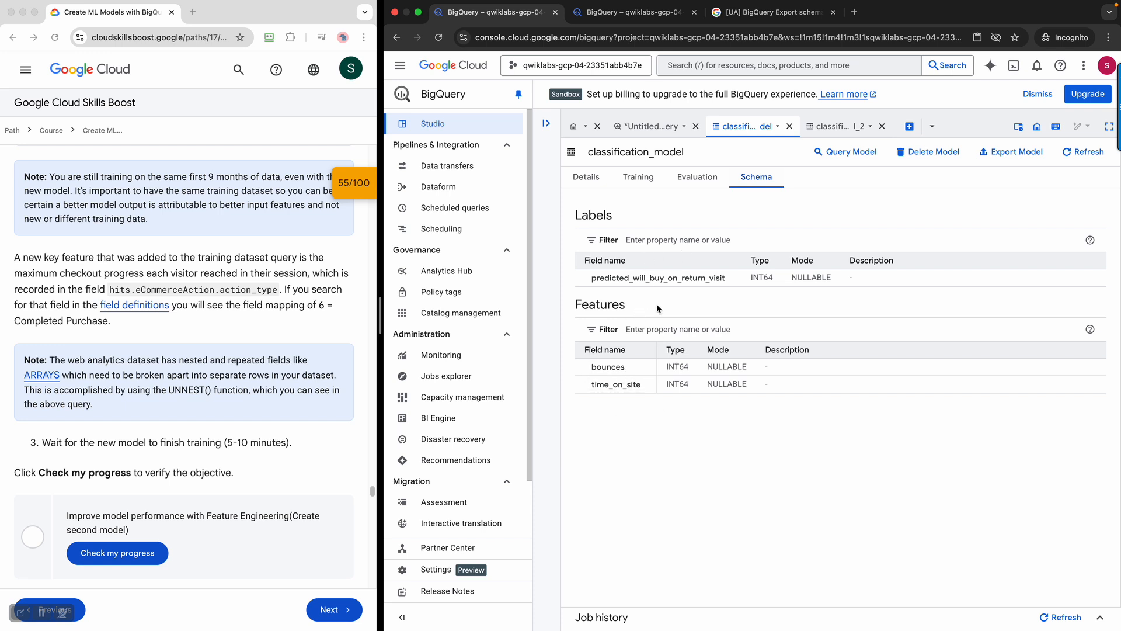
pyautogui.click(837, 133)
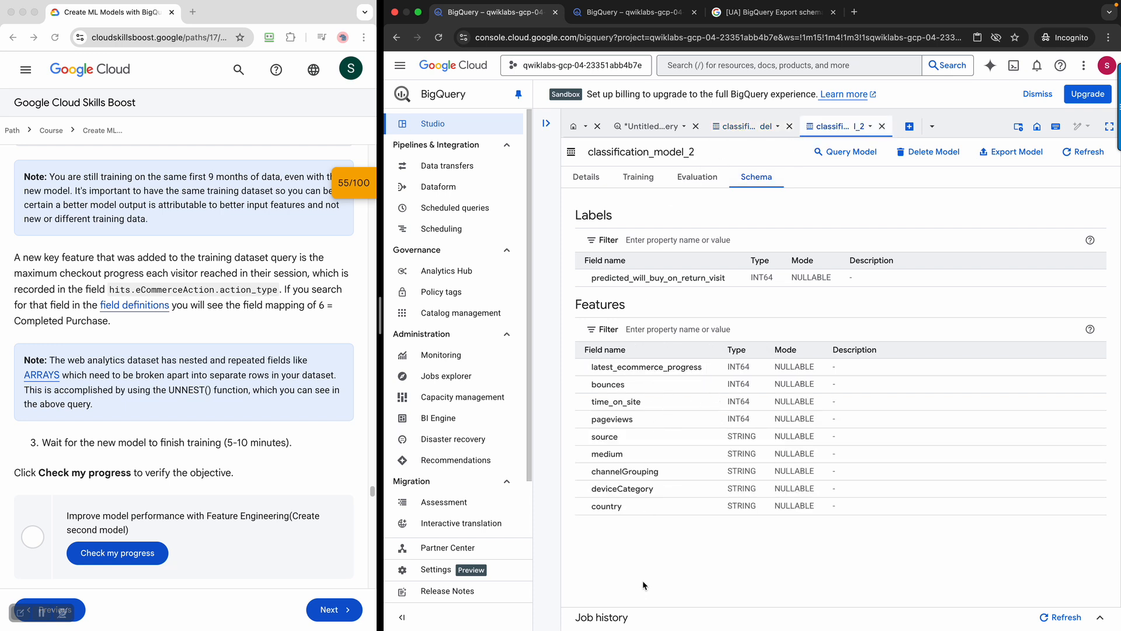
pyautogui.click(241, 466)
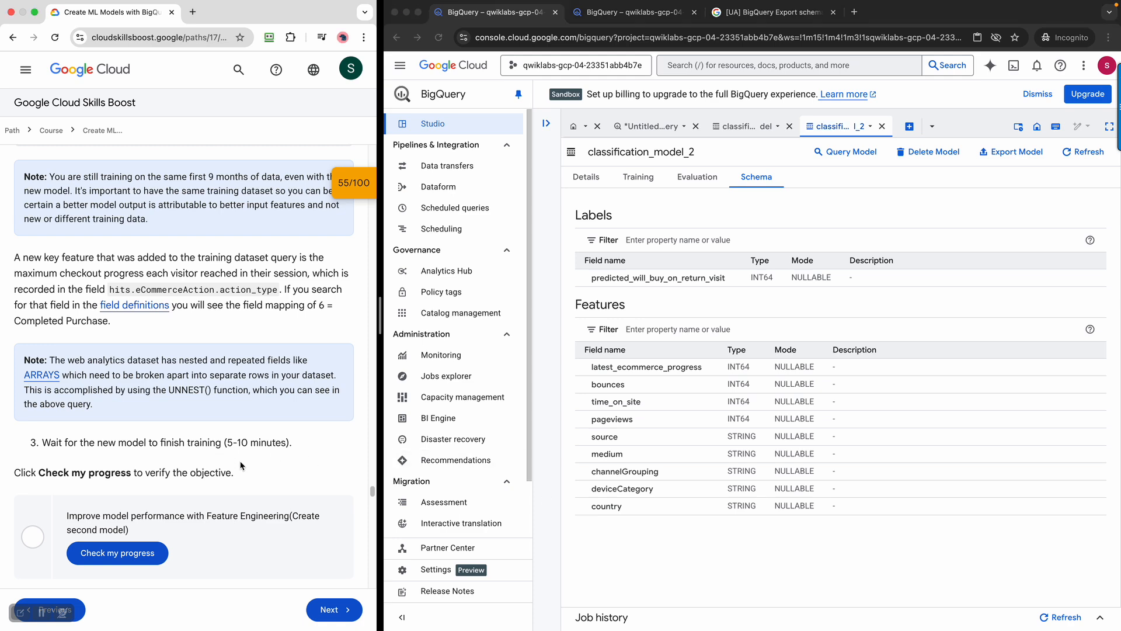
# Have the lab verify the 'Create second model' objective
pyautogui.scroll(5, 153, 286)
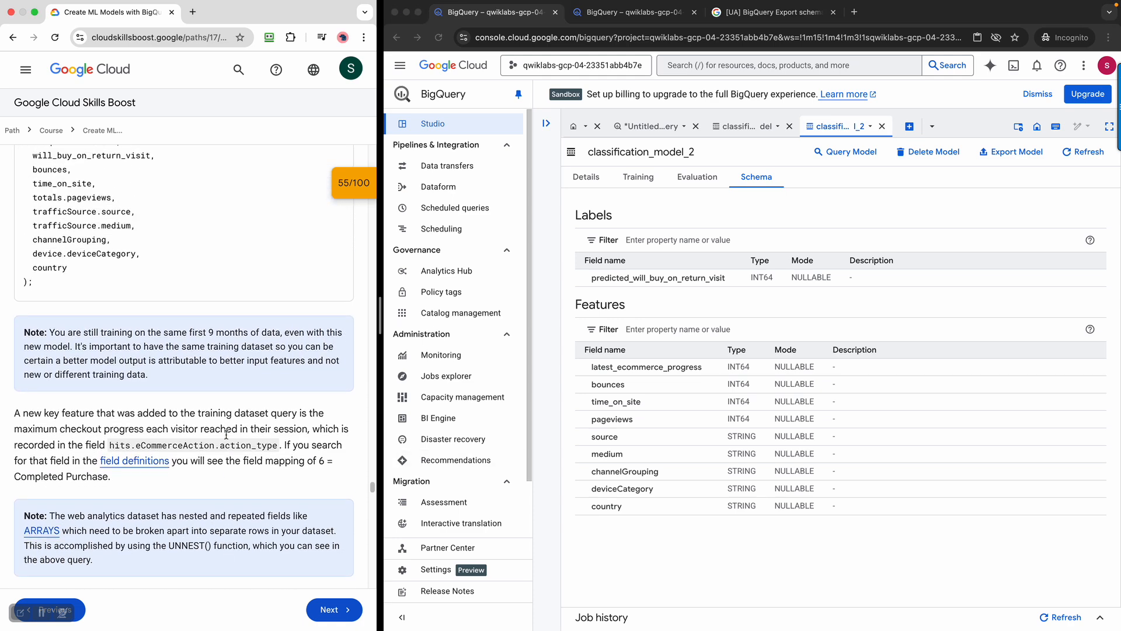
pyautogui.scroll(-3, 177, 359)
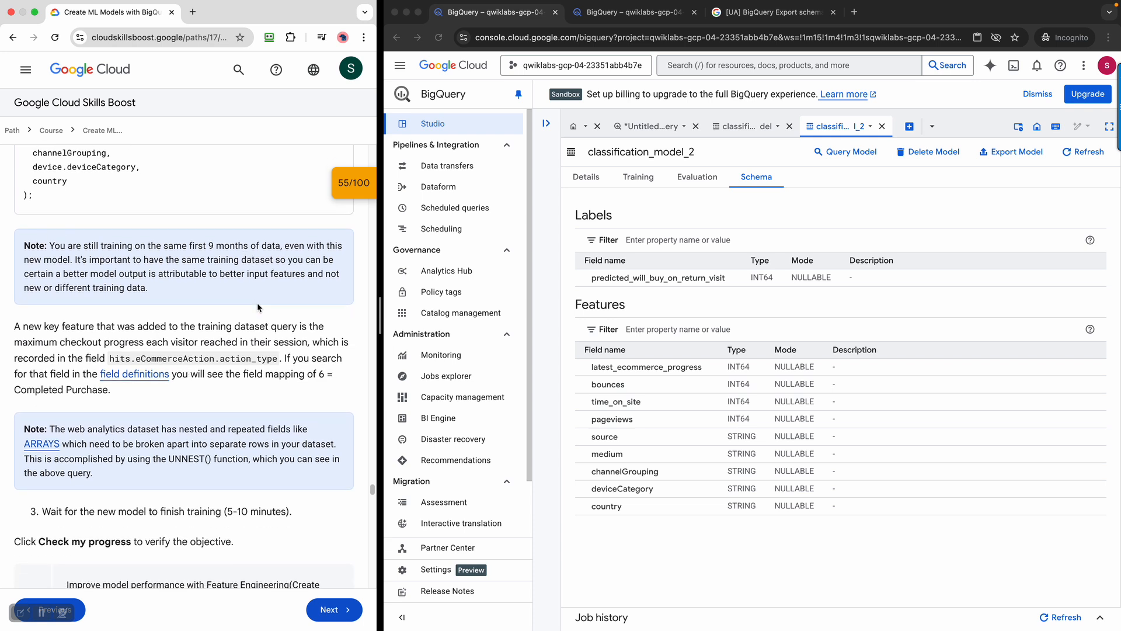
pyautogui.scroll(-4, 301, 530)
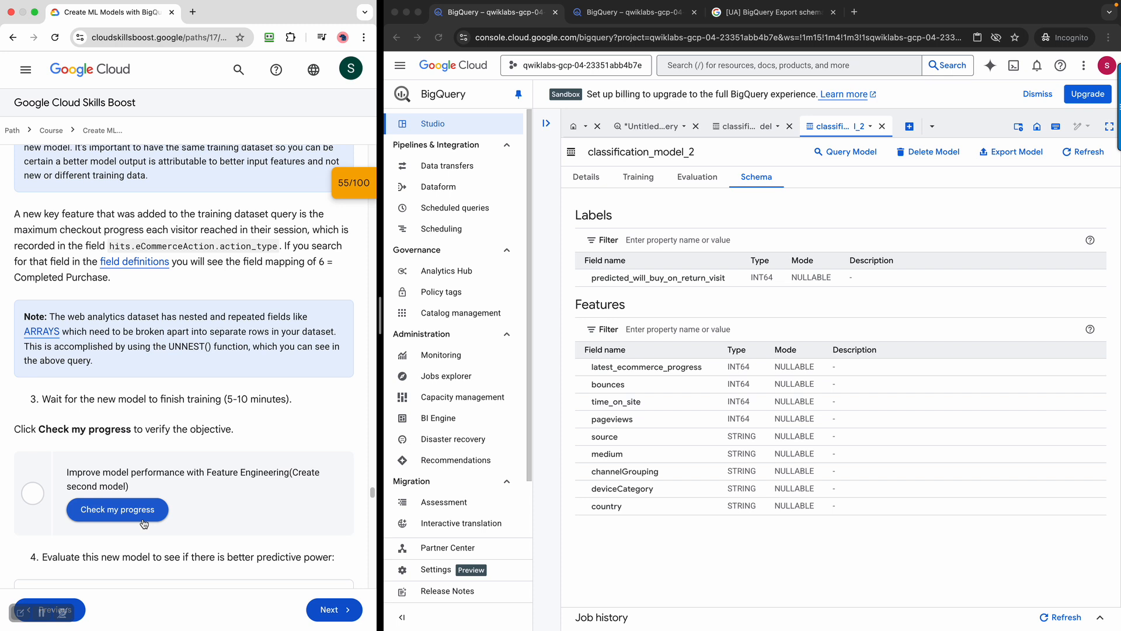
pyautogui.click(117, 510)
# Copy the ML.EVALUATE query for classification_model_2 from the lab instructions
pyautogui.scroll(-3, 263, 471)
pyautogui.scroll(-3, 264, 472)
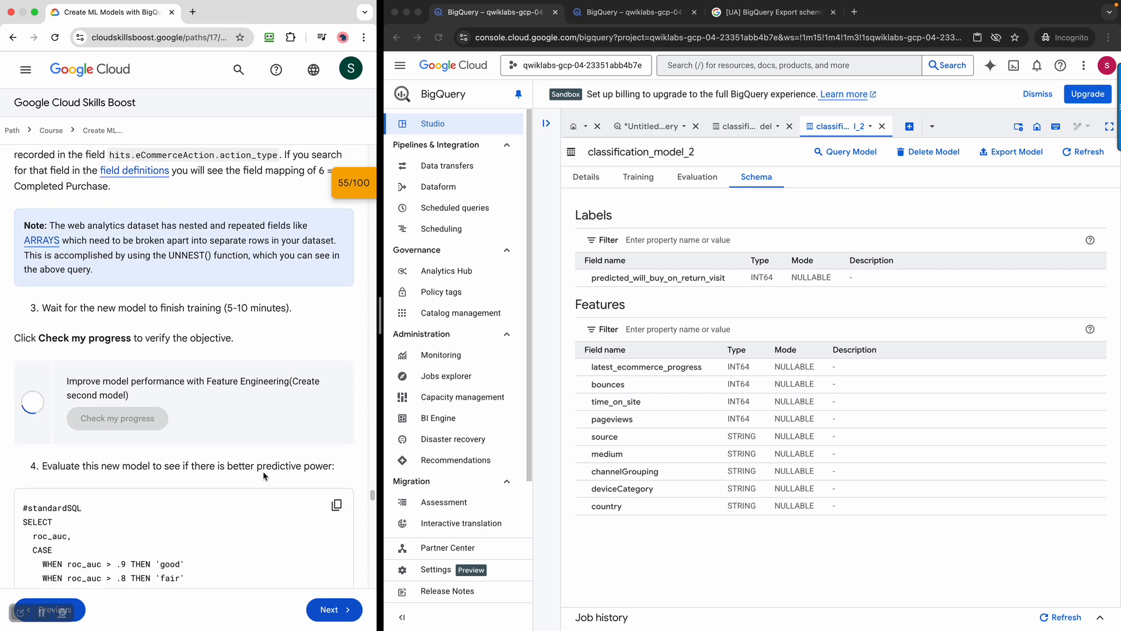
pyautogui.scroll(-1, 285, 458)
pyautogui.moveTo(50, 392); pyautogui.dragTo(331, 392)
pyautogui.scroll(-4, 208, 532)
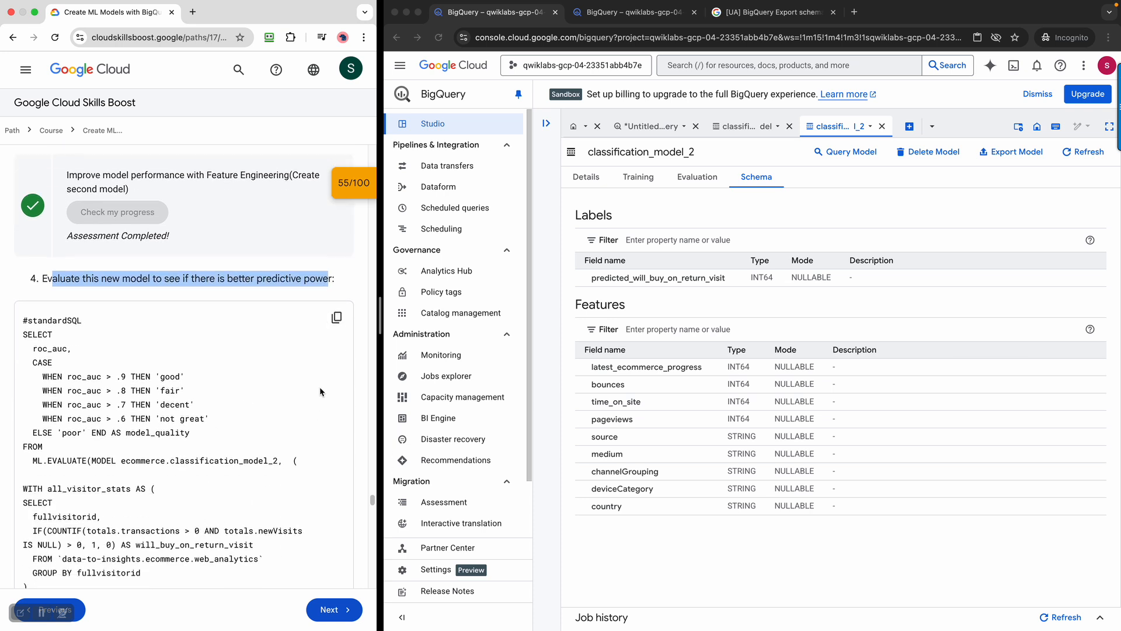
pyautogui.click(338, 317)
pyautogui.click(636, 126)
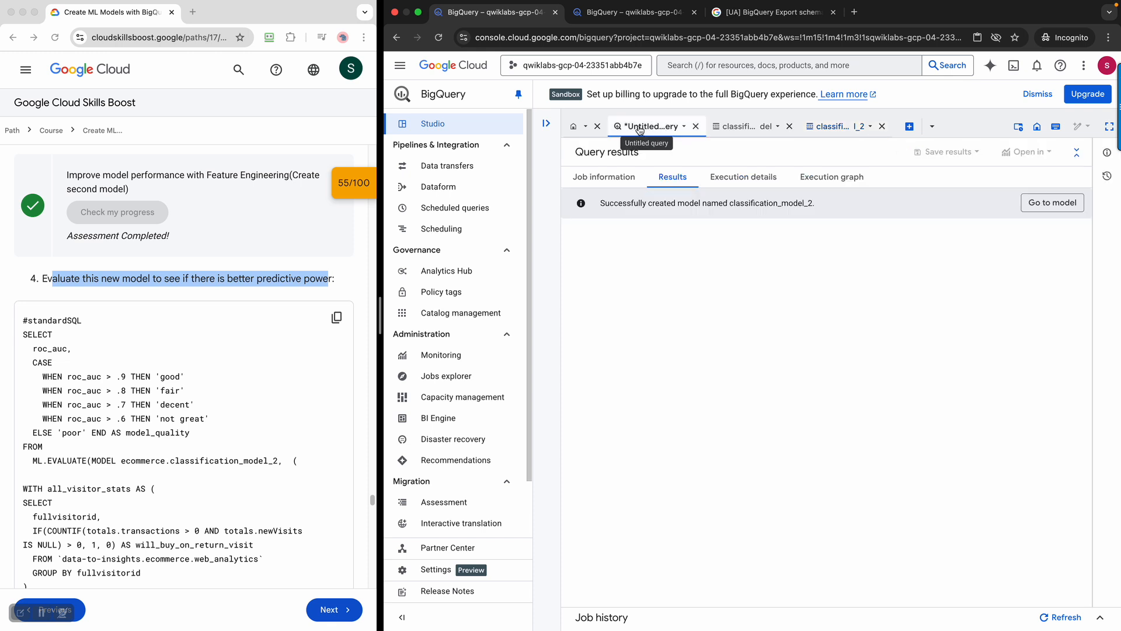
# Replace the editor's query with the pasted ML.EVALUATE query for classification_model_2
pyautogui.click(602, 179)
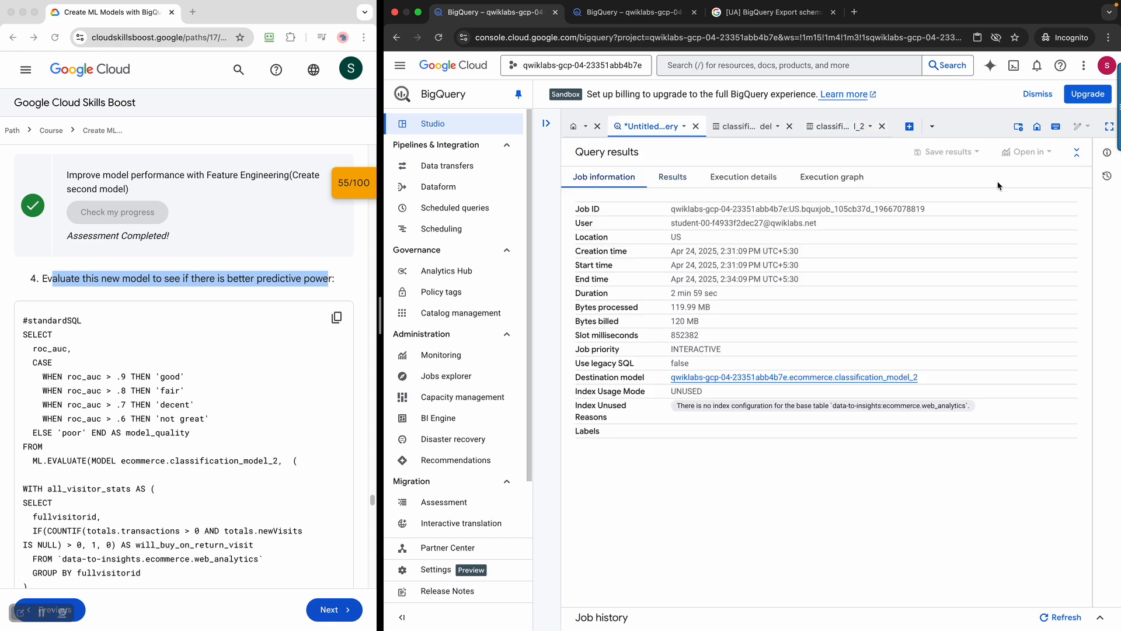
pyautogui.click(1076, 152)
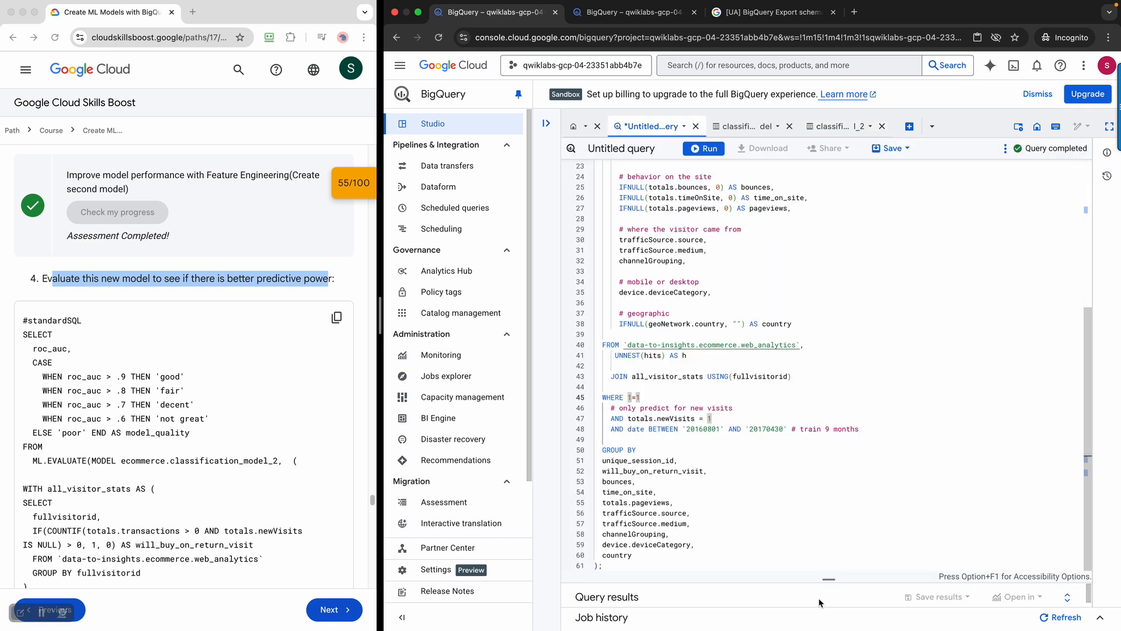
pyautogui.click(847, 438)
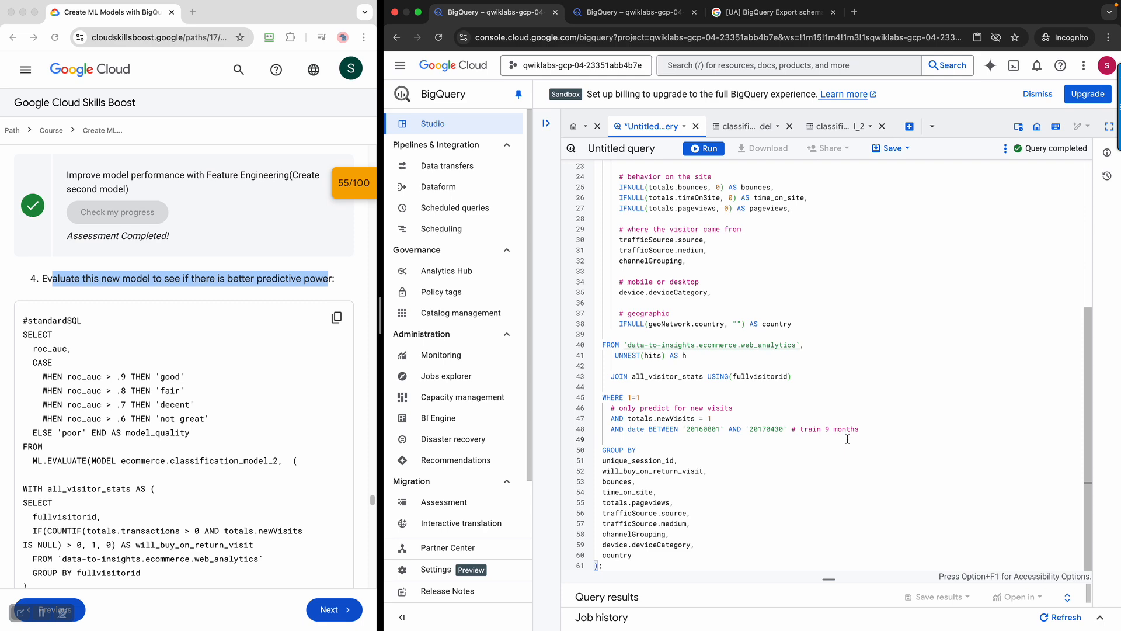
pyautogui.press('super+a')
pyautogui.press('super+v')
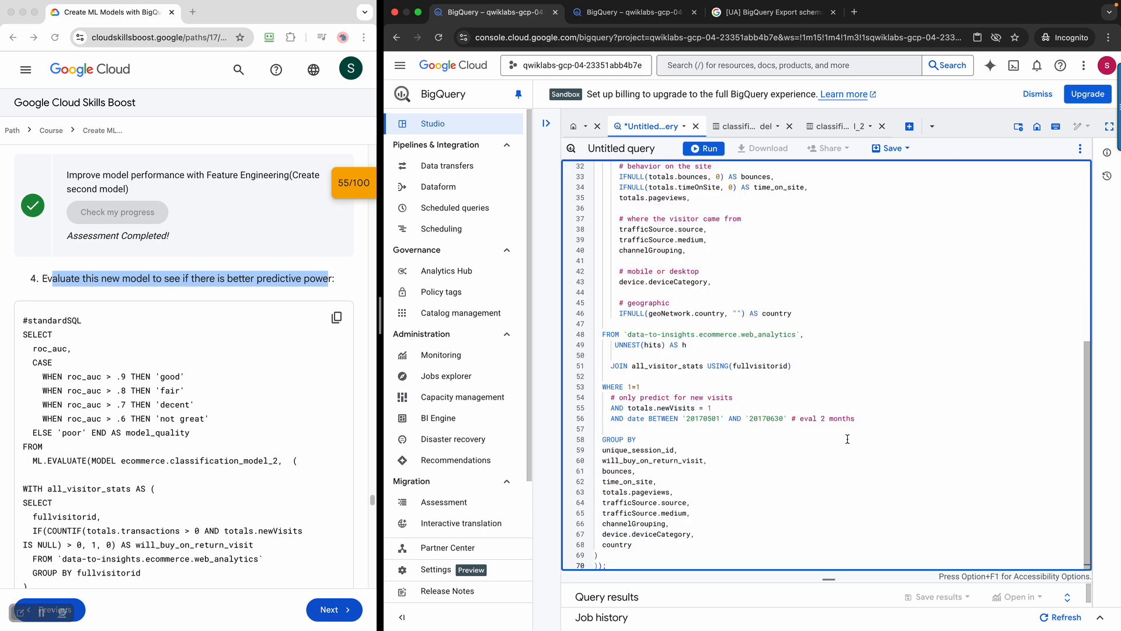
pyautogui.scroll(2, 868, 435)
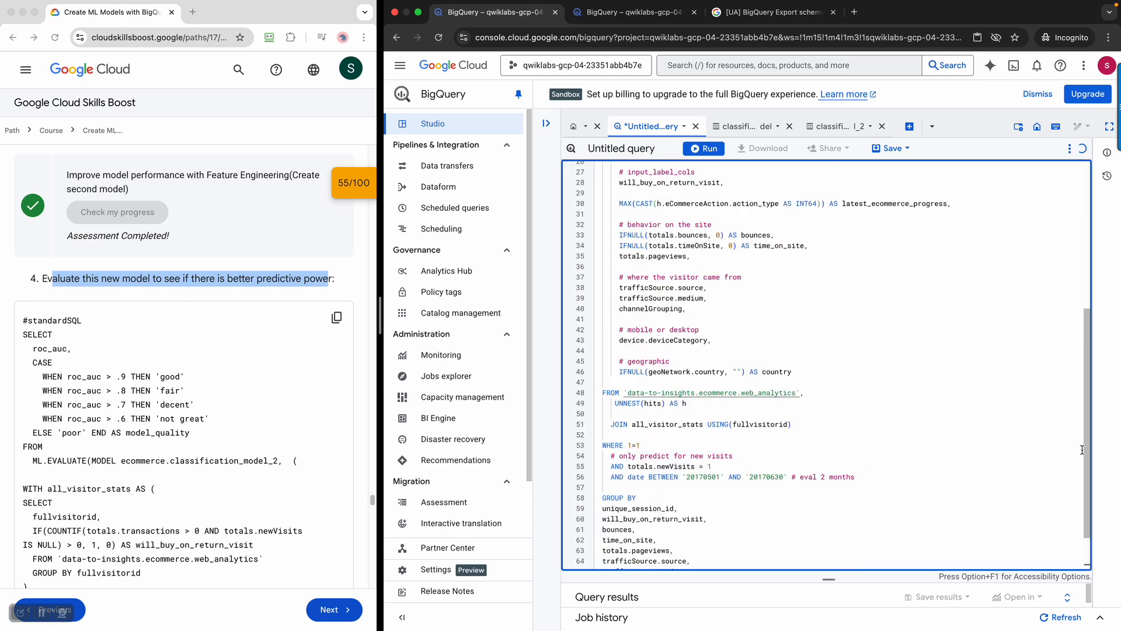
pyautogui.scroll(5, 1078, 378)
pyautogui.scroll(5, 1077, 378)
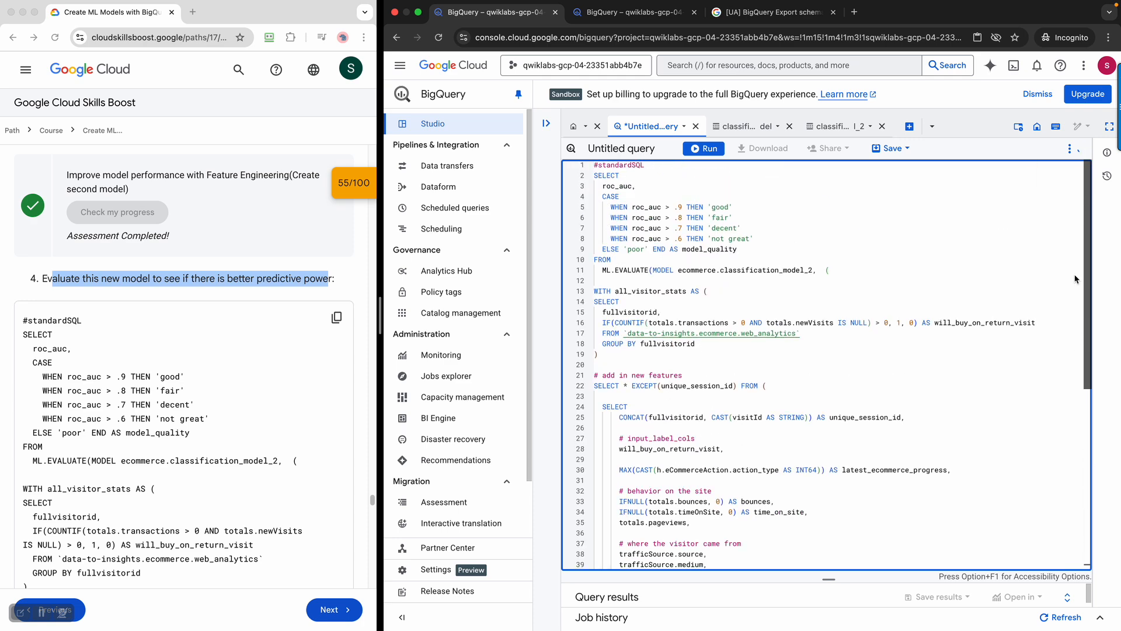
# Run the evaluation query and reveal its results: roc_auc 0.9094, model_quality 'good'
pyautogui.click(169, 504)
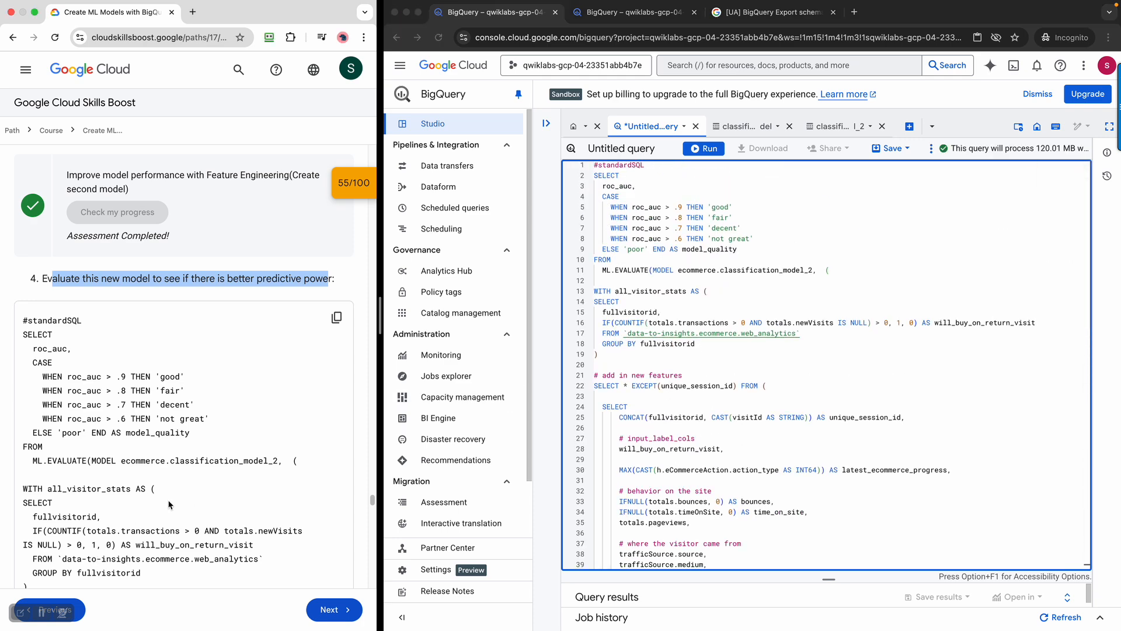
pyautogui.scroll(-3, 170, 505)
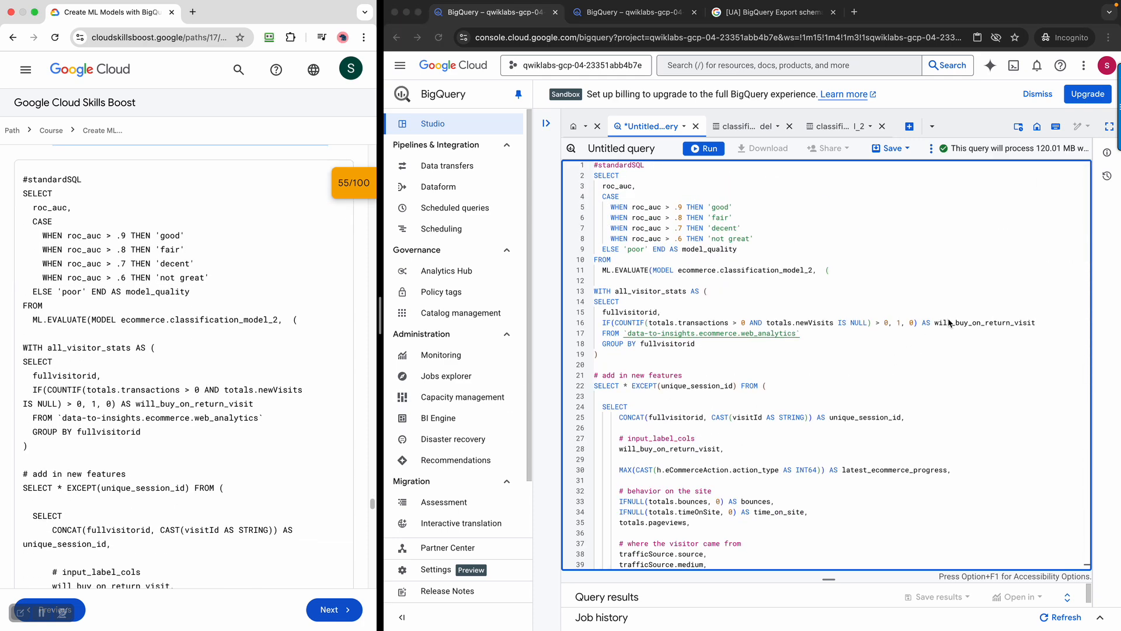
pyautogui.scroll(-3, 1058, 272)
pyautogui.scroll(3, 779, 270)
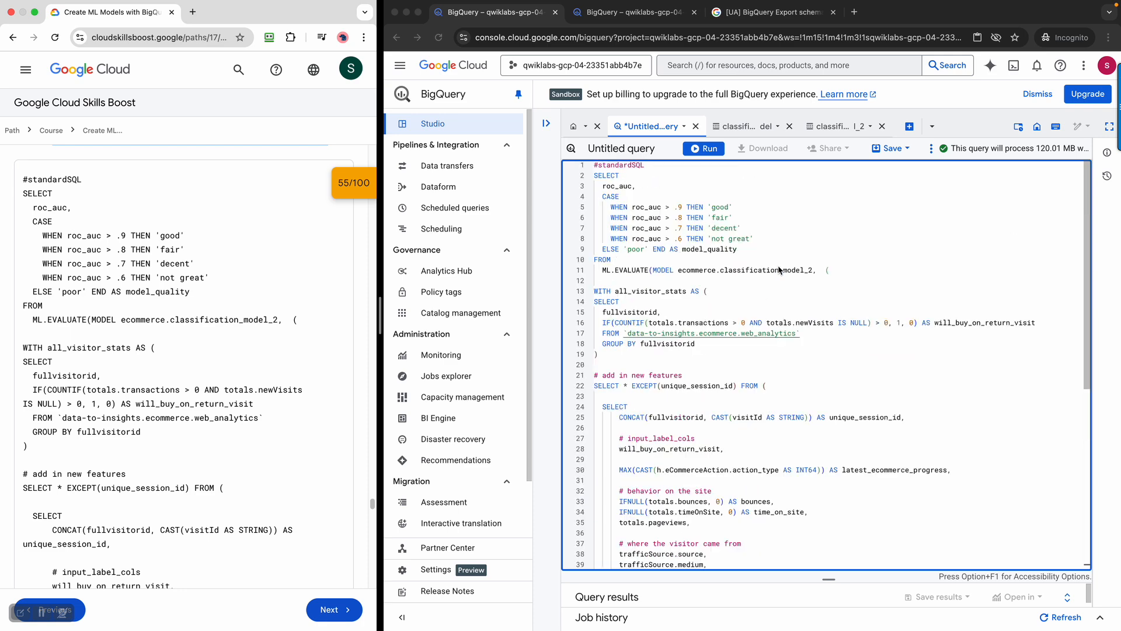
pyautogui.click(712, 152)
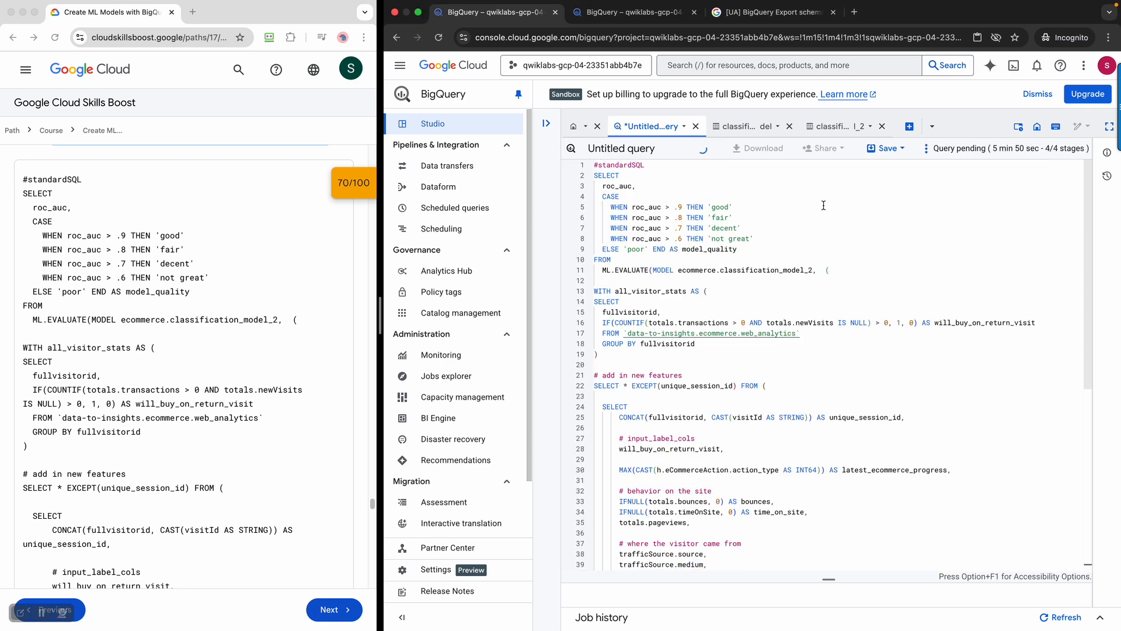
pyautogui.moveTo(1088, 239); pyautogui.dragTo(1090, 249)
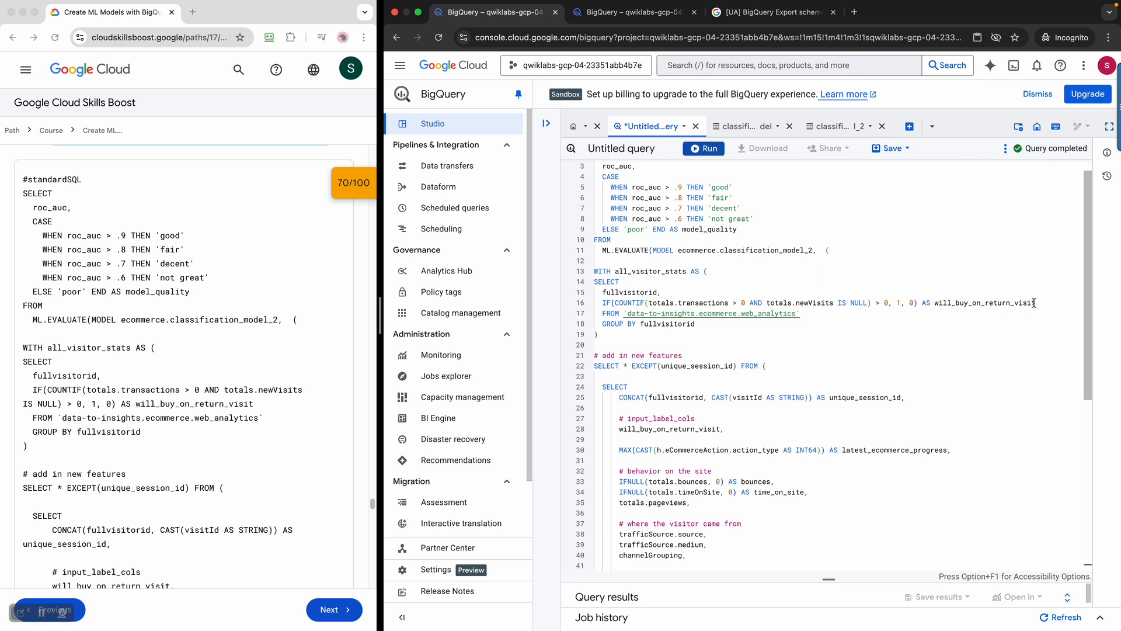
pyautogui.moveTo(1090, 295); pyautogui.dragTo(1100, 488)
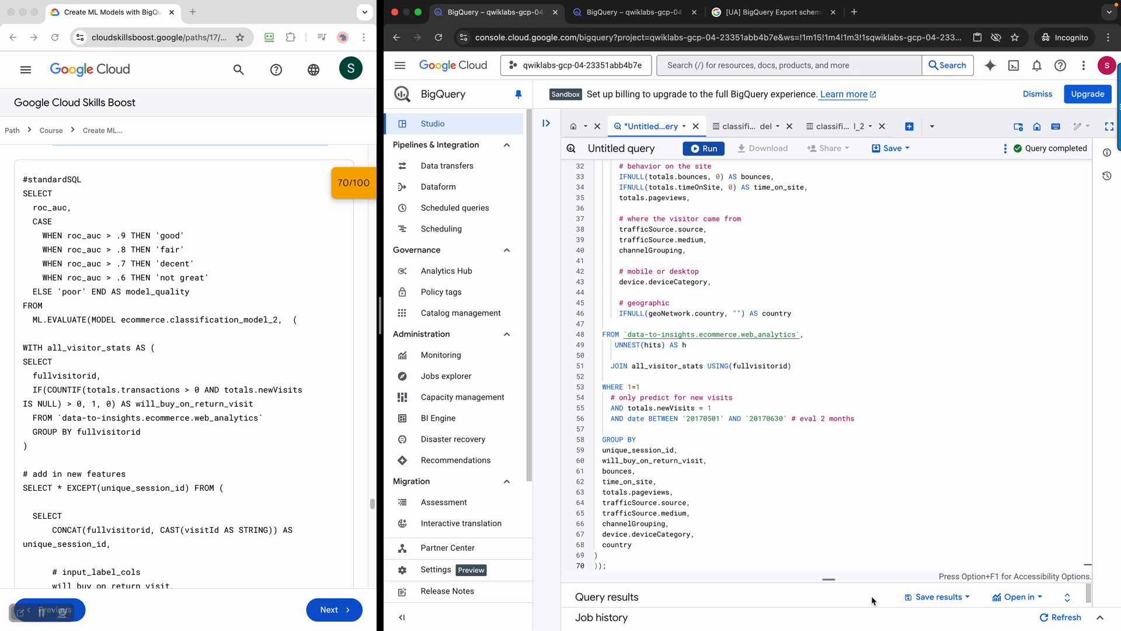
pyautogui.moveTo(816, 582); pyautogui.dragTo(815, 404)
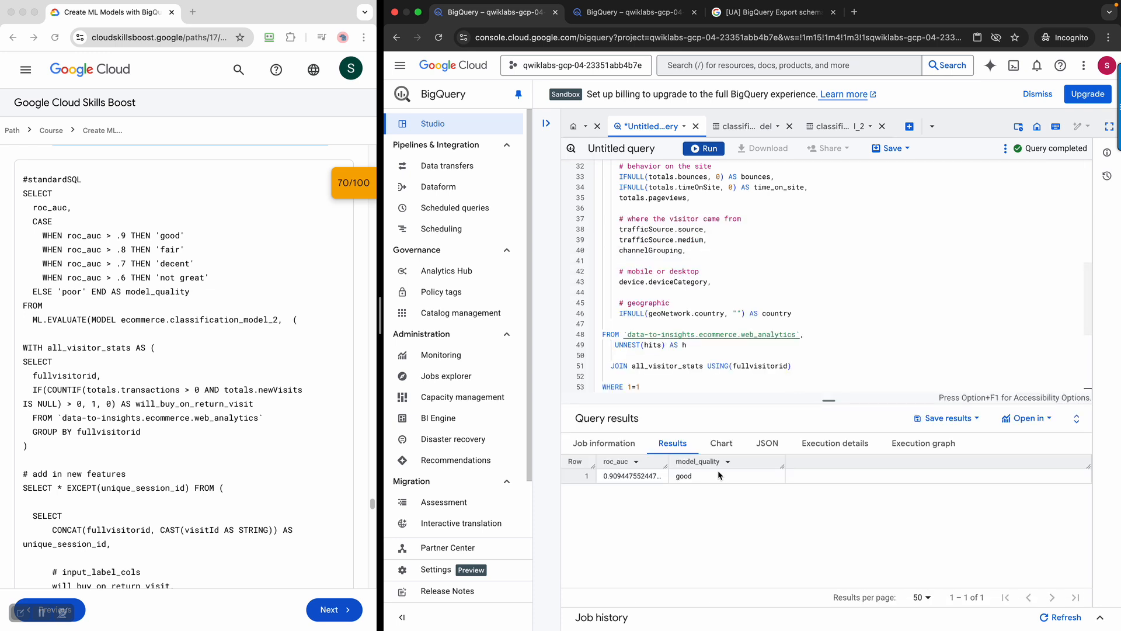
# Compare the evaluation result with the lab's expected roc_auc output
pyautogui.click(623, 447)
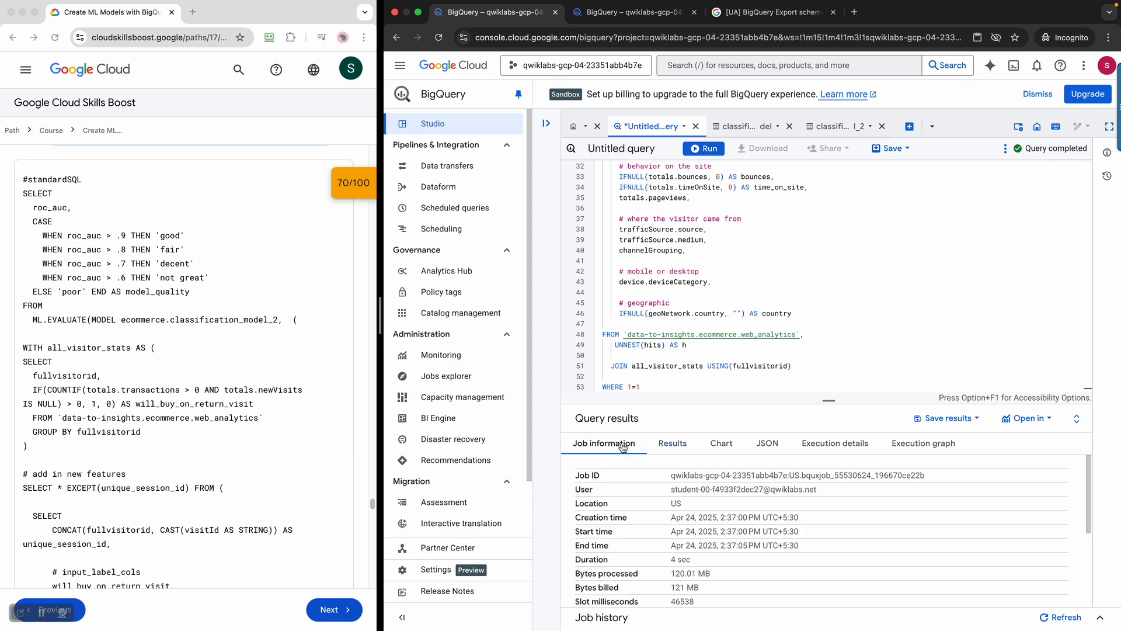
pyautogui.click(672, 445)
pyautogui.scroll(-1, 186, 401)
pyautogui.scroll(-15, 187, 401)
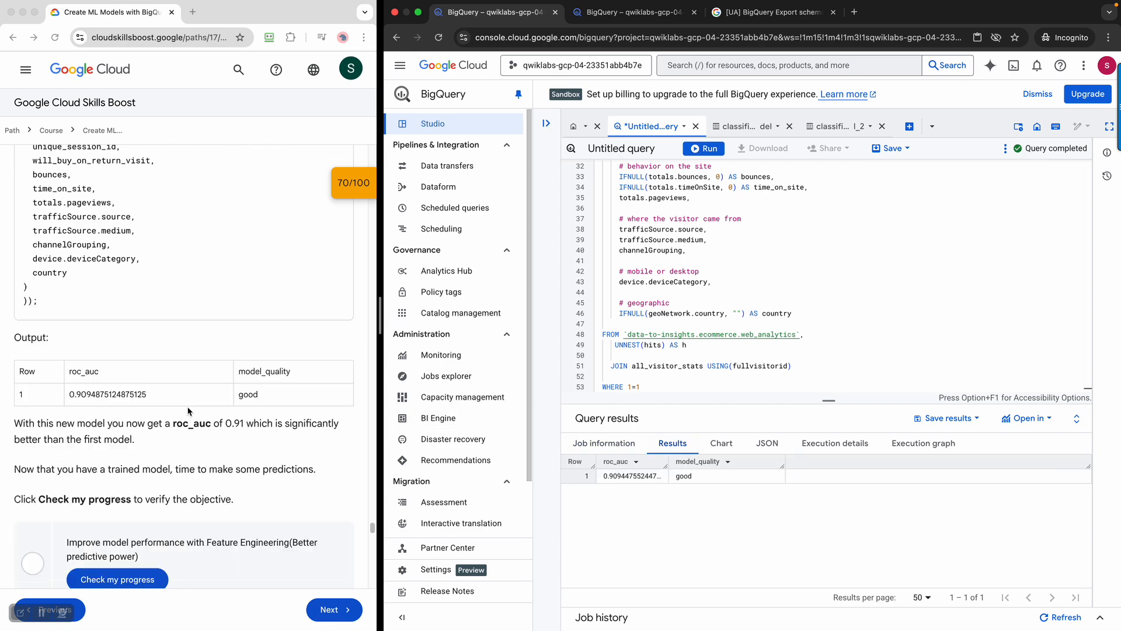
pyautogui.click(48, 286)
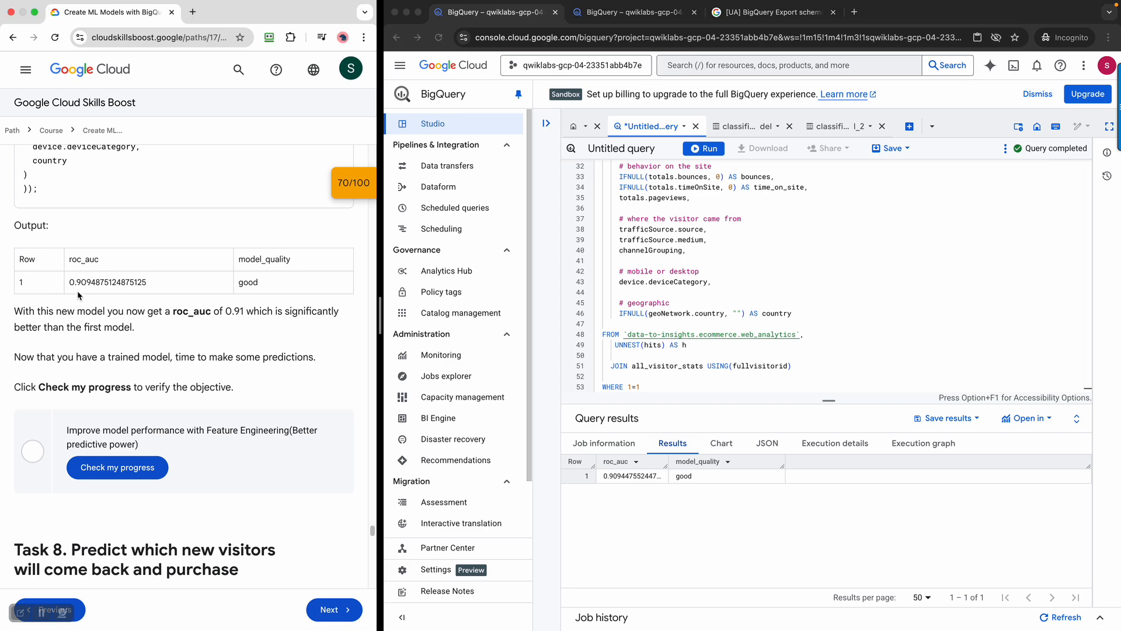
pyautogui.moveTo(297, 281); pyautogui.dragTo(176, 280)
pyautogui.scroll(-1, 236, 396)
pyautogui.scroll(-15, 236, 400)
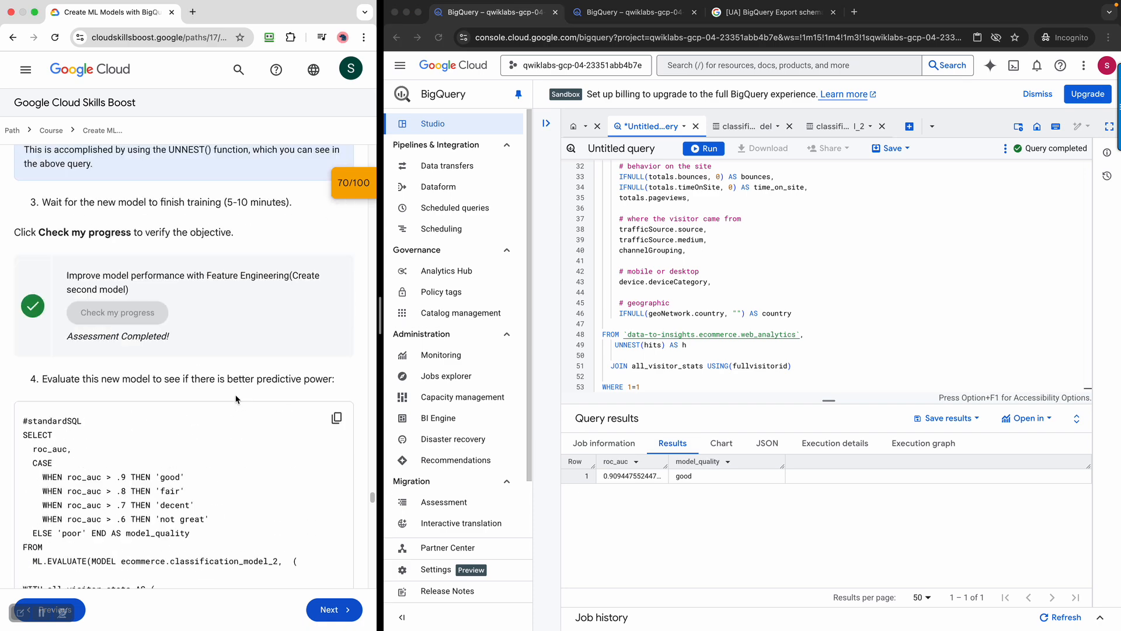
pyautogui.scroll(20, 236, 399)
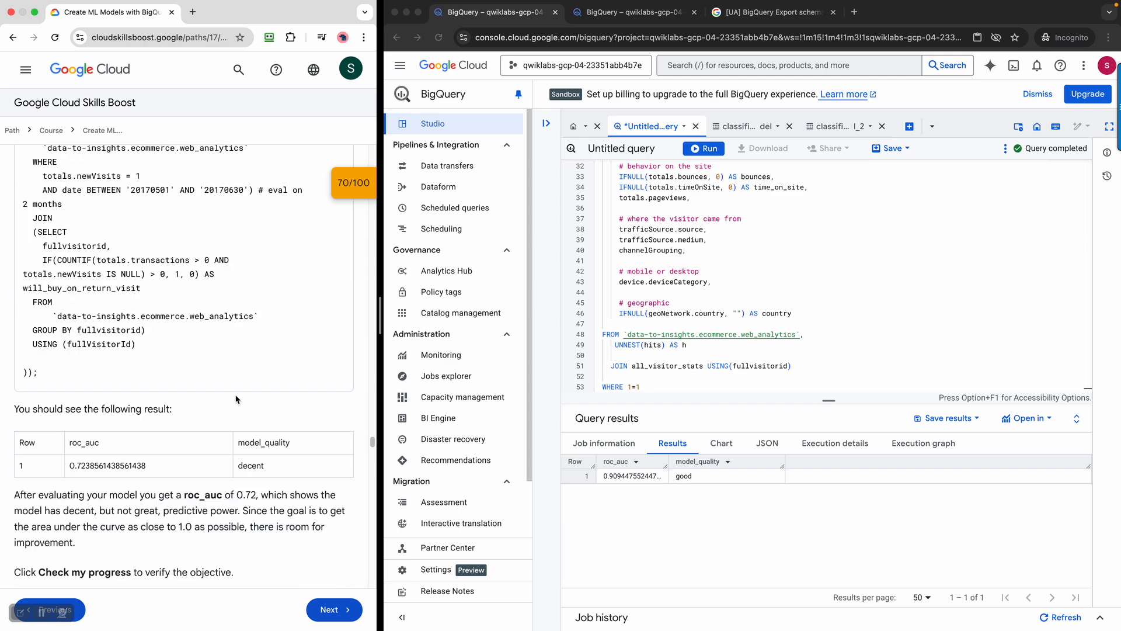
pyautogui.scroll(-3, 236, 400)
pyautogui.moveTo(57, 422); pyautogui.dragTo(204, 423)
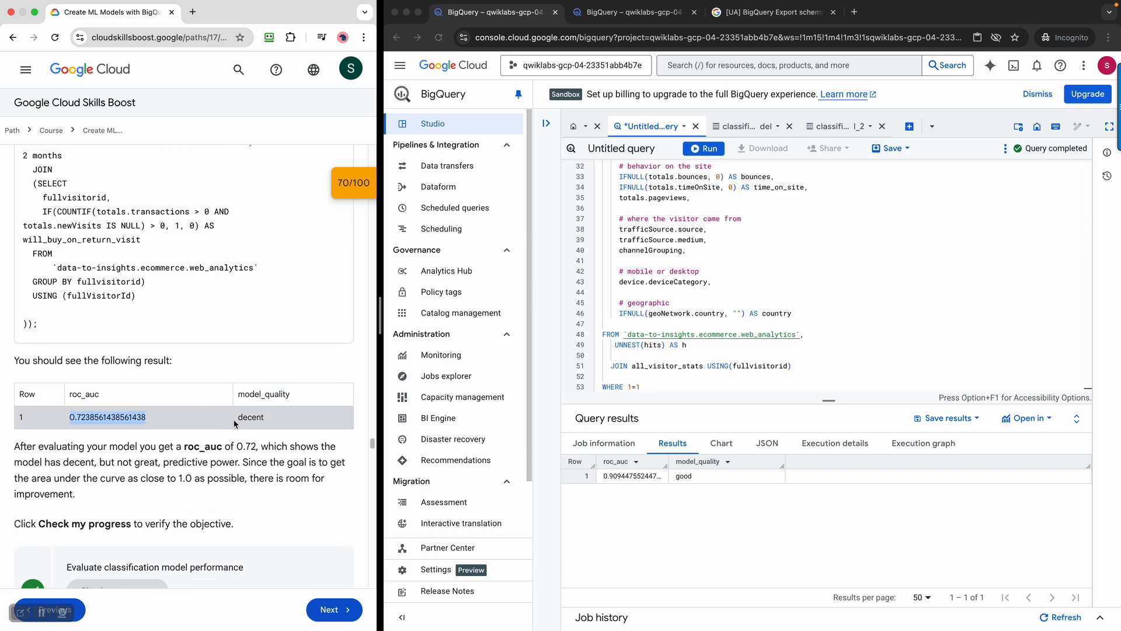
# Have the lab verify the 'Better predictive power' objective, bringing the score to 85/100
pyautogui.scroll(-8, 231, 422)
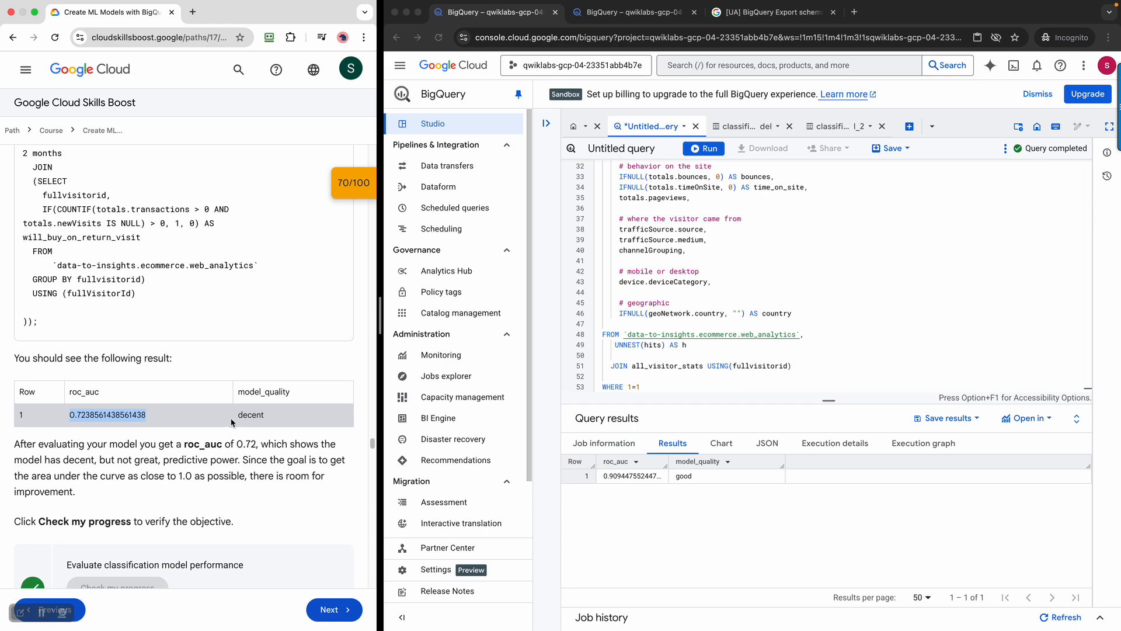
pyautogui.scroll(-20, 231, 422)
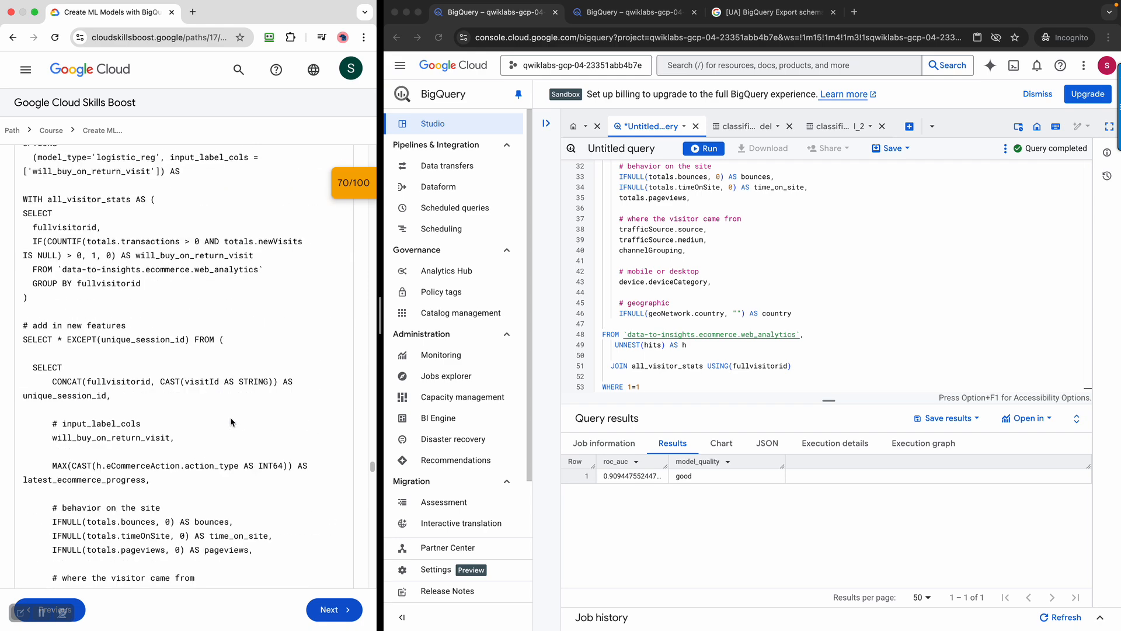
pyautogui.scroll(-20, 232, 419)
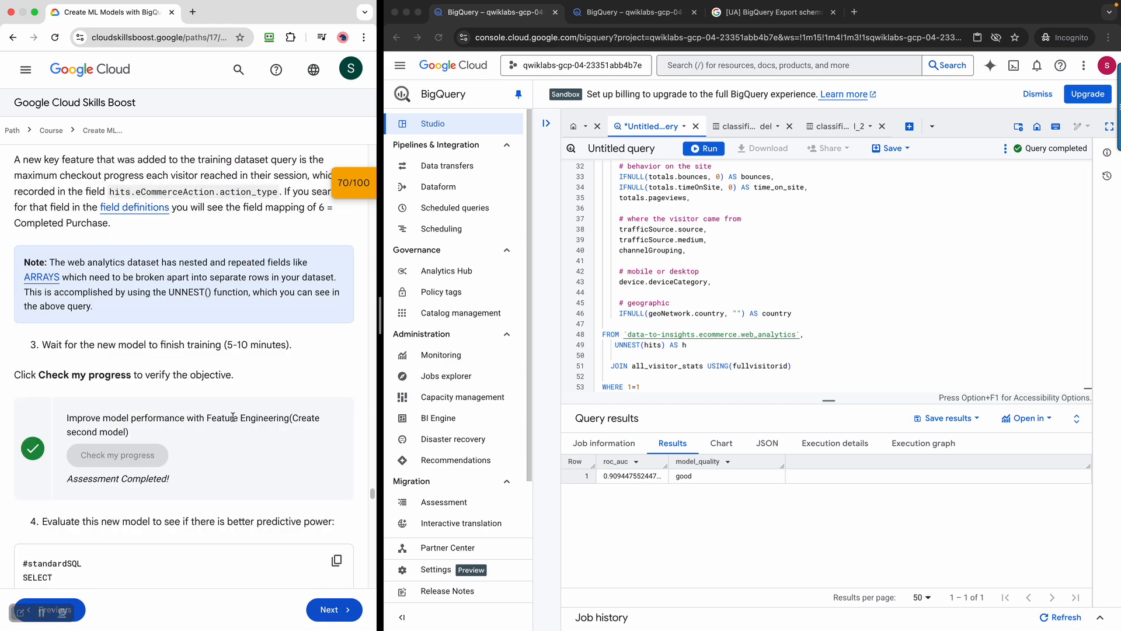
pyautogui.scroll(-10, 233, 420)
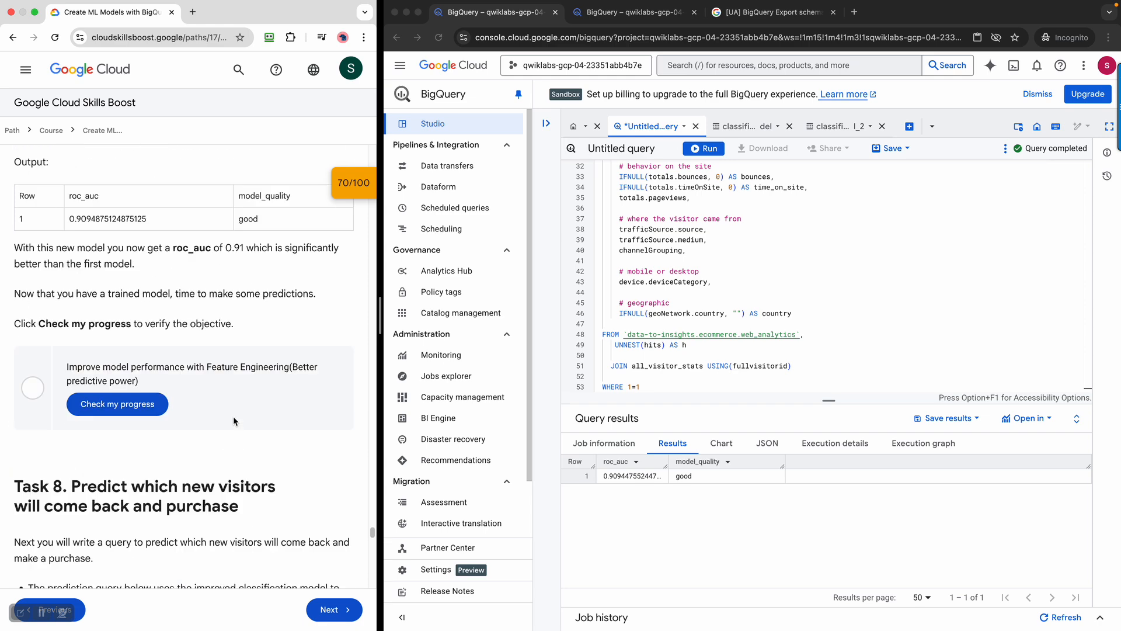
pyautogui.click(140, 408)
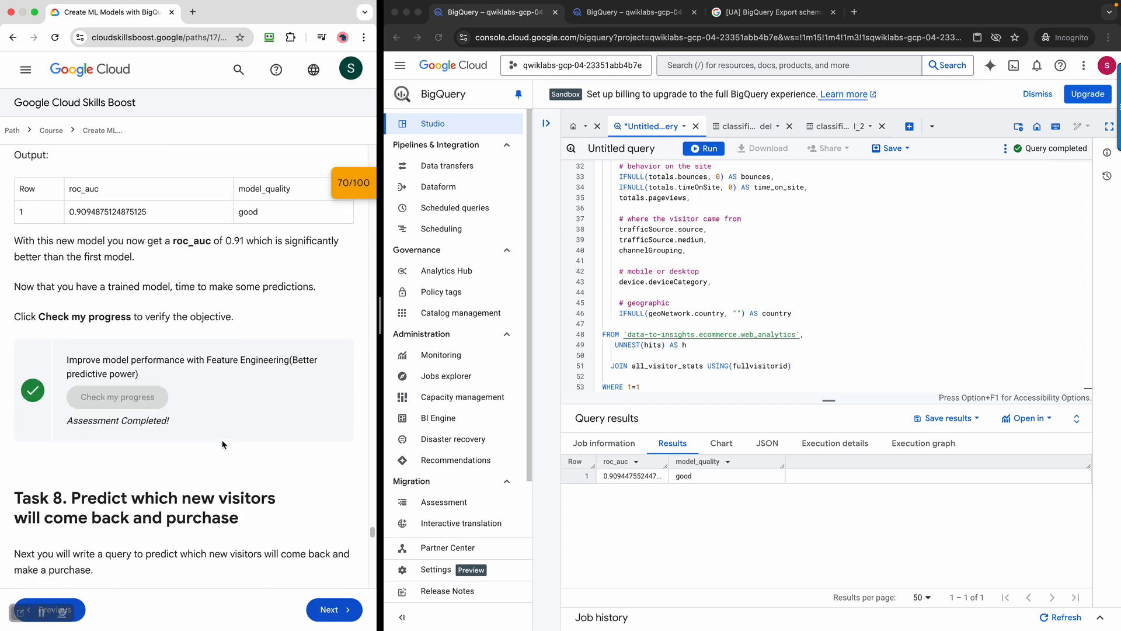
pyautogui.scroll(-4, 222, 444)
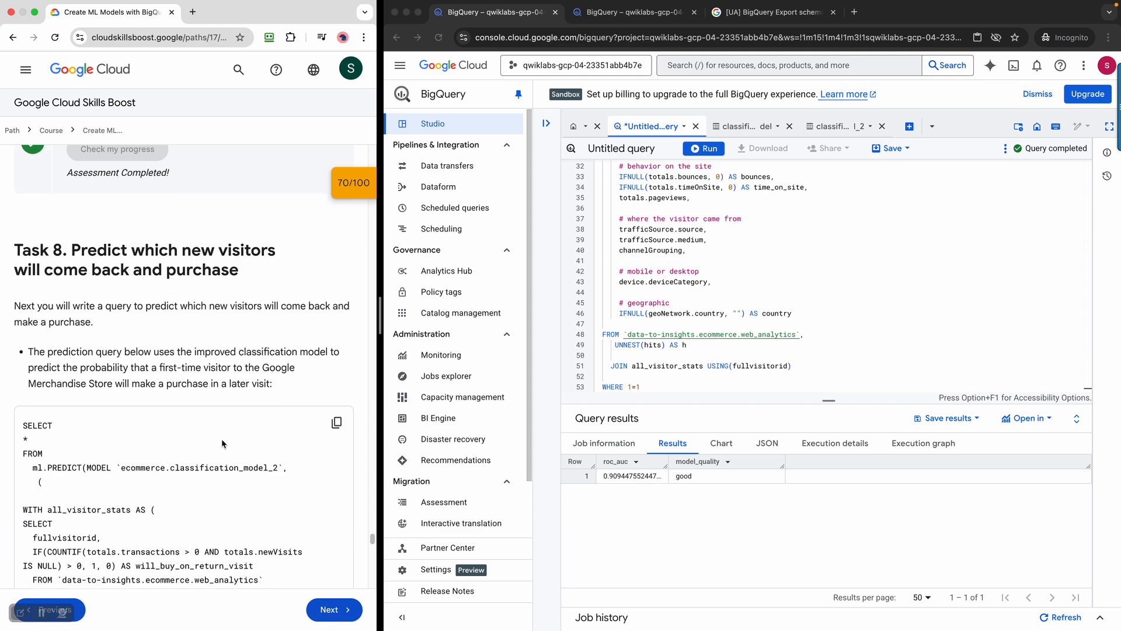
pyautogui.scroll(-1, 222, 441)
pyautogui.scroll(-2, 292, 351)
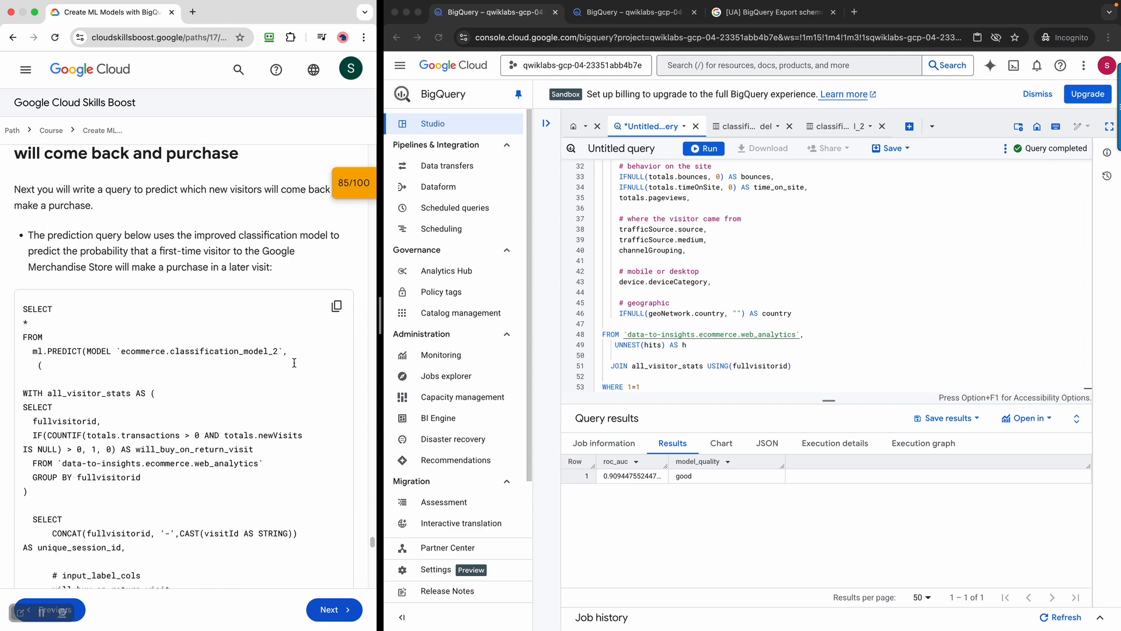
# Replace the editor contents with the copied ML.PREDICT new-visitor prediction query
pyautogui.click(337, 306)
pyautogui.click(804, 288)
pyautogui.click(789, 240)
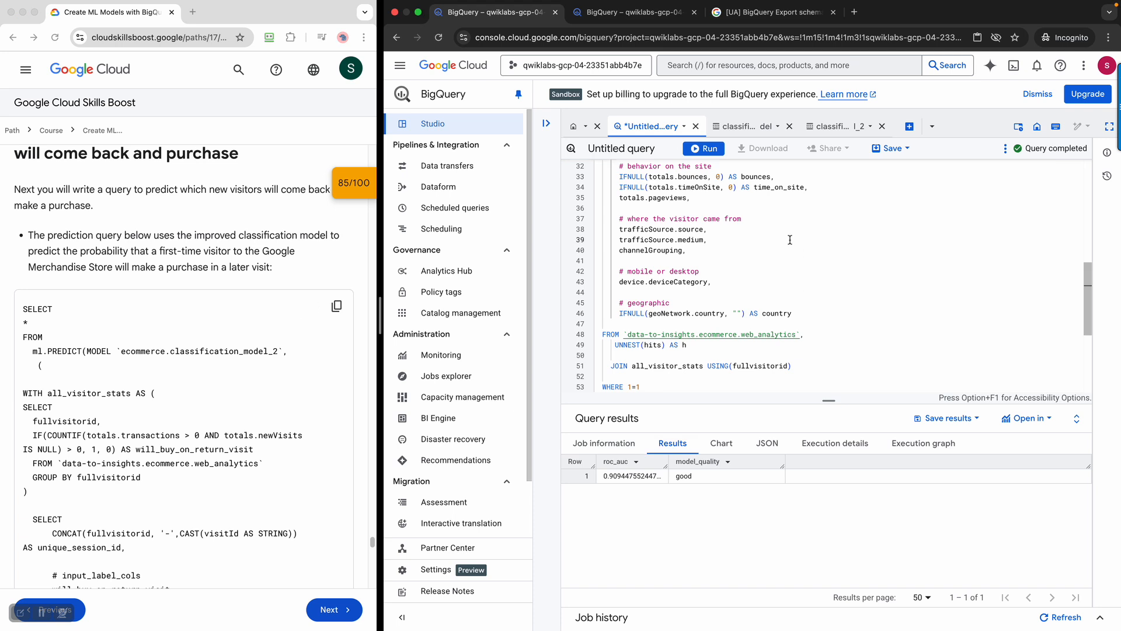
pyautogui.press('super+a')
pyautogui.press('super+v')
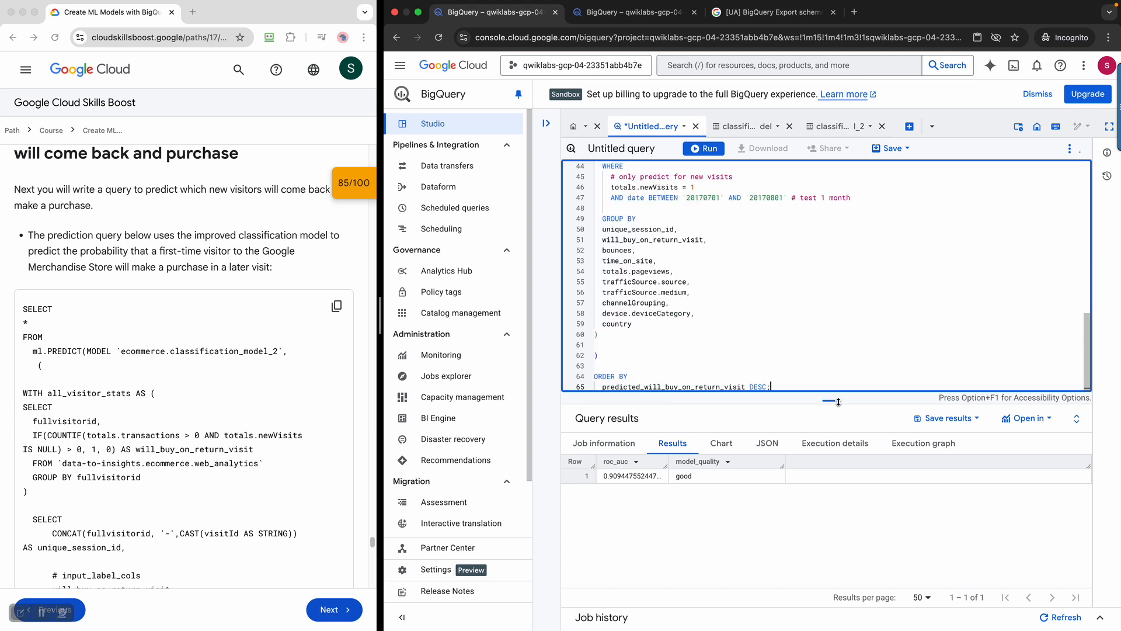
# Enlarge the editor and review the ML.PREDICT query on classification_model_2 for July 2017 visits
pyautogui.moveTo(832, 402); pyautogui.dragTo(873, 546)
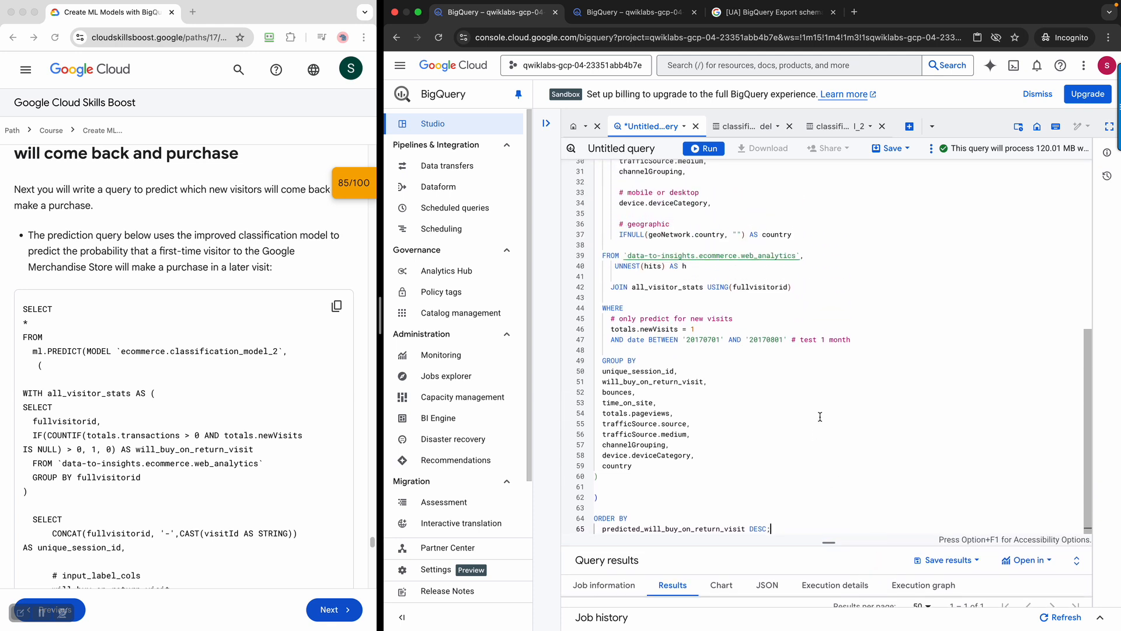
pyautogui.scroll(10, 820, 416)
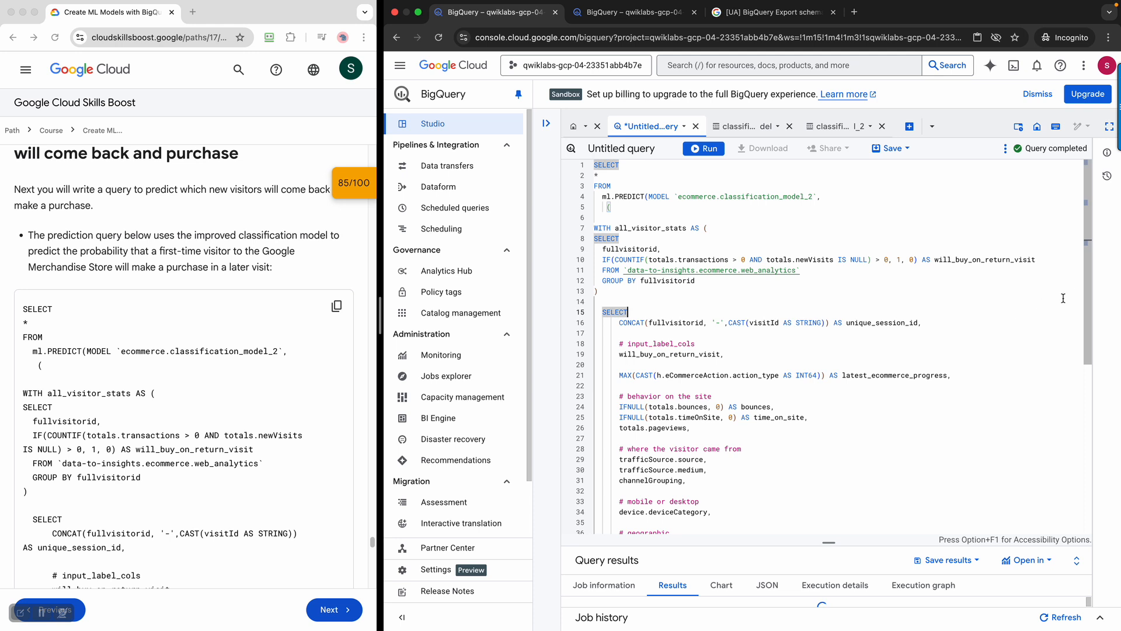
pyautogui.scroll(-2, 1090, 323)
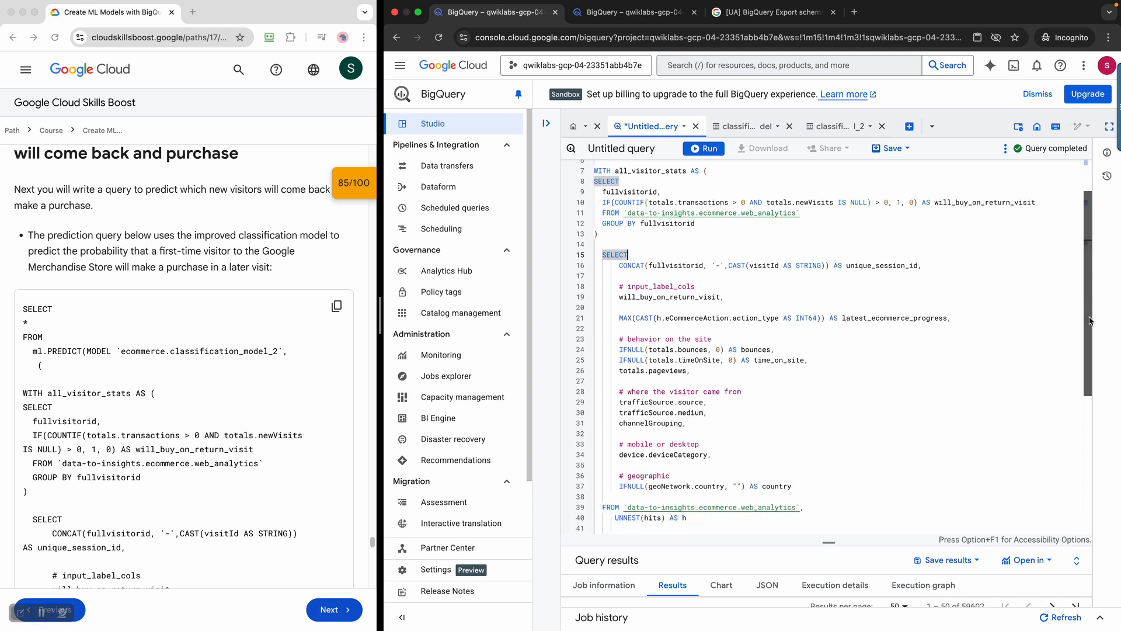
pyautogui.scroll(-1, 1089, 323)
pyautogui.scroll(-1, 1090, 329)
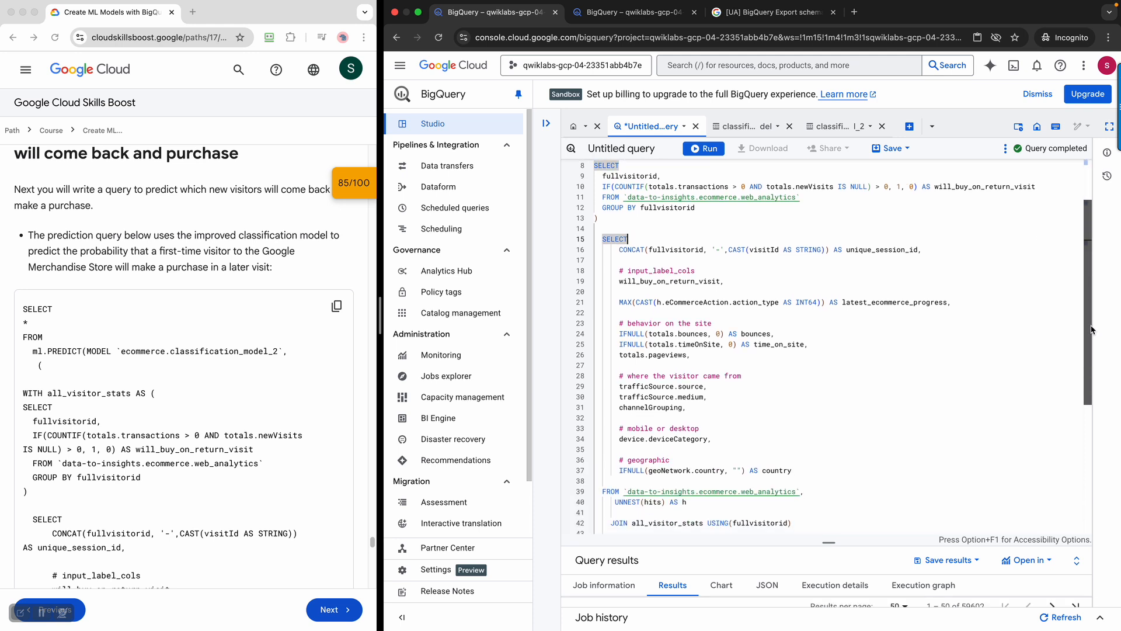
pyautogui.scroll(-1, 1089, 330)
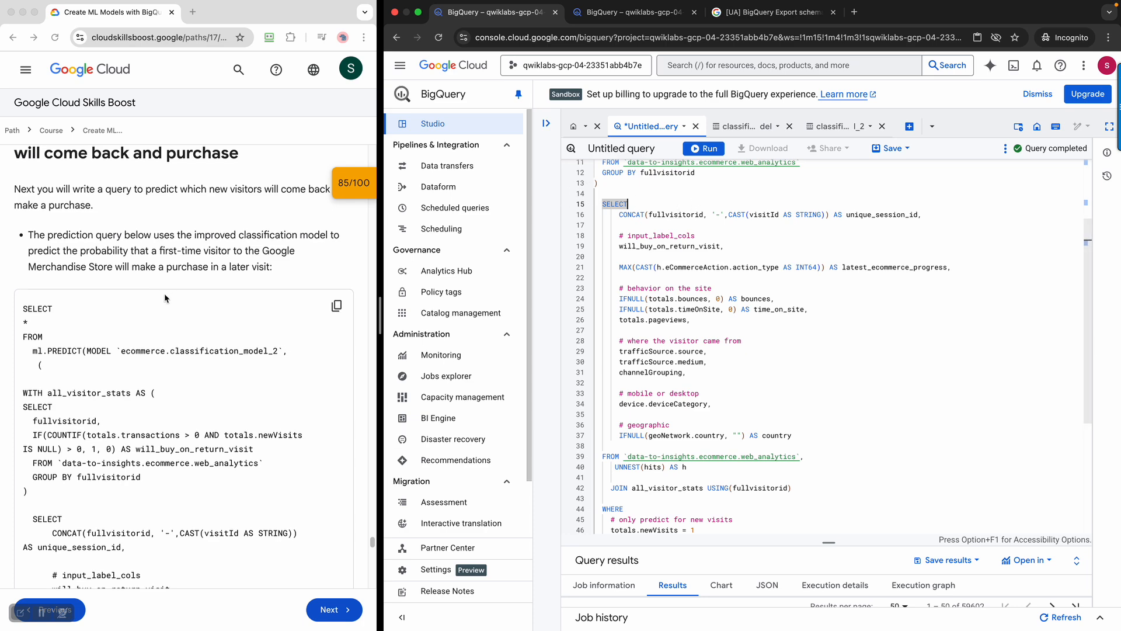
pyautogui.scroll(-5, 368, 291)
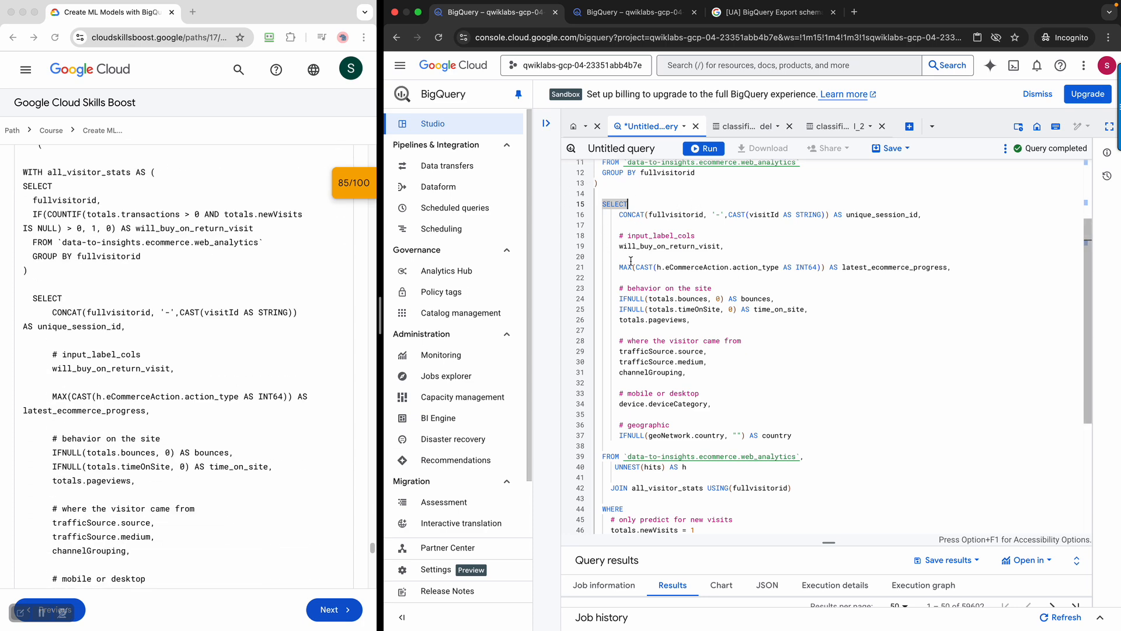
pyautogui.scroll(-1, 1095, 438)
pyautogui.moveTo(1092, 432); pyautogui.dragTo(1104, 550)
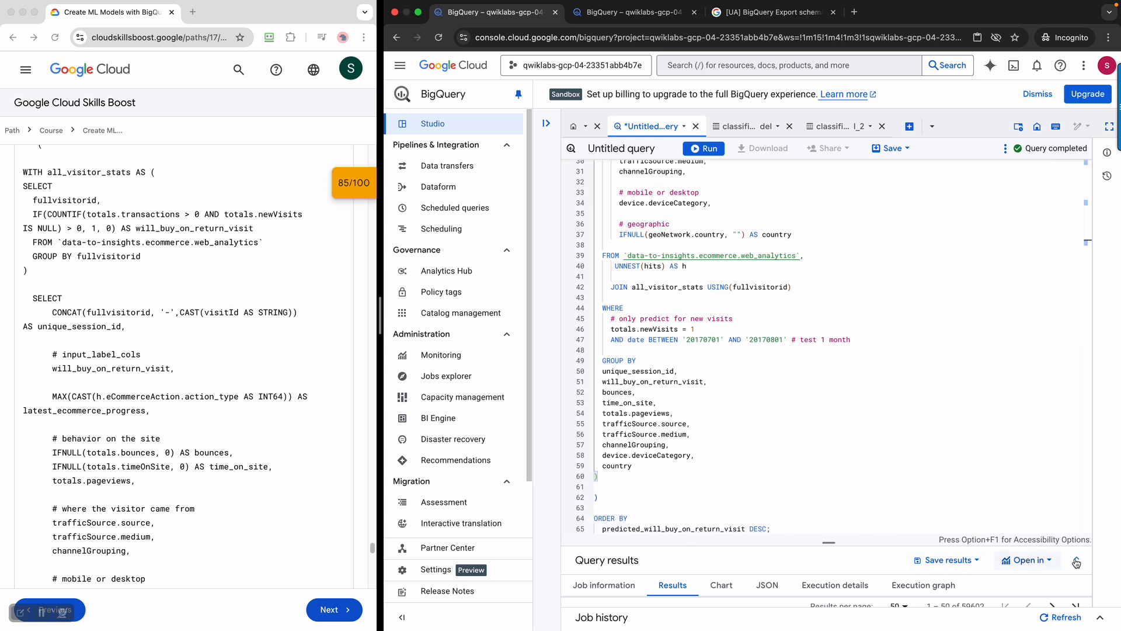
# Enlarge Query results and browse the 59,602 rows of predicted purchase labels and probabilities
pyautogui.moveTo(835, 548); pyautogui.dragTo(855, 331)
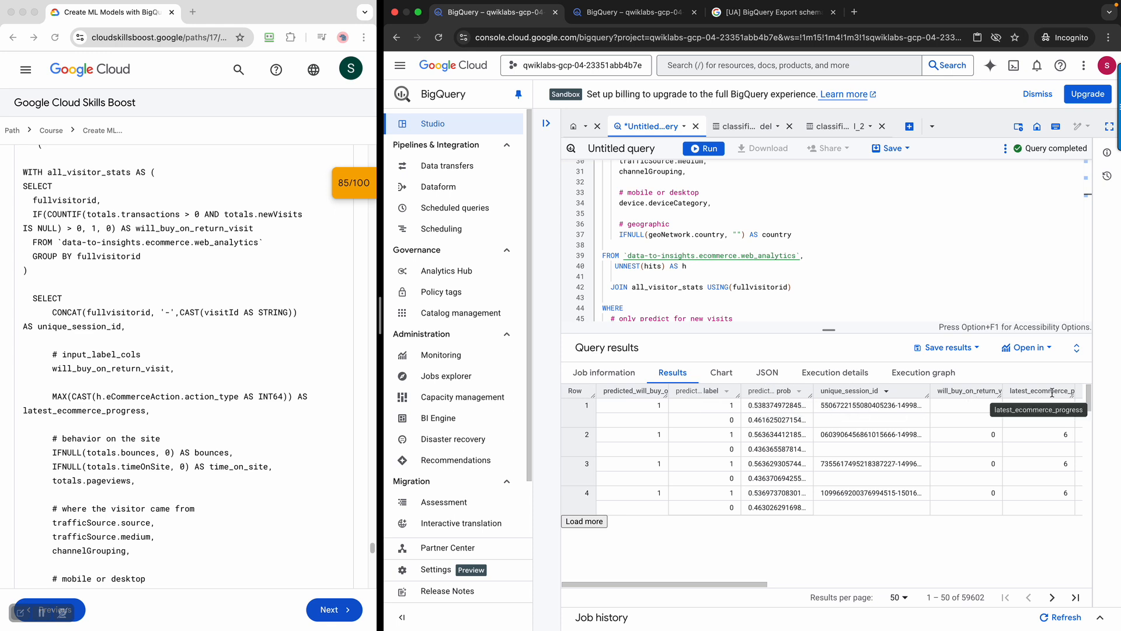
pyautogui.moveTo(758, 586); pyautogui.dragTo(650, 573)
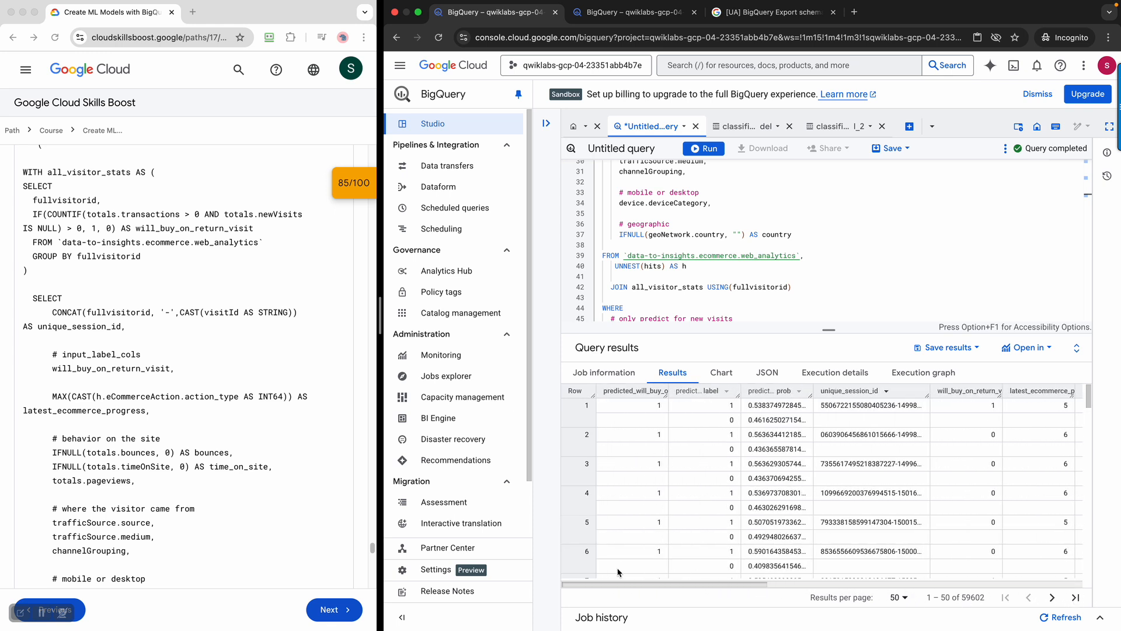
pyautogui.scroll(-10, 264, 409)
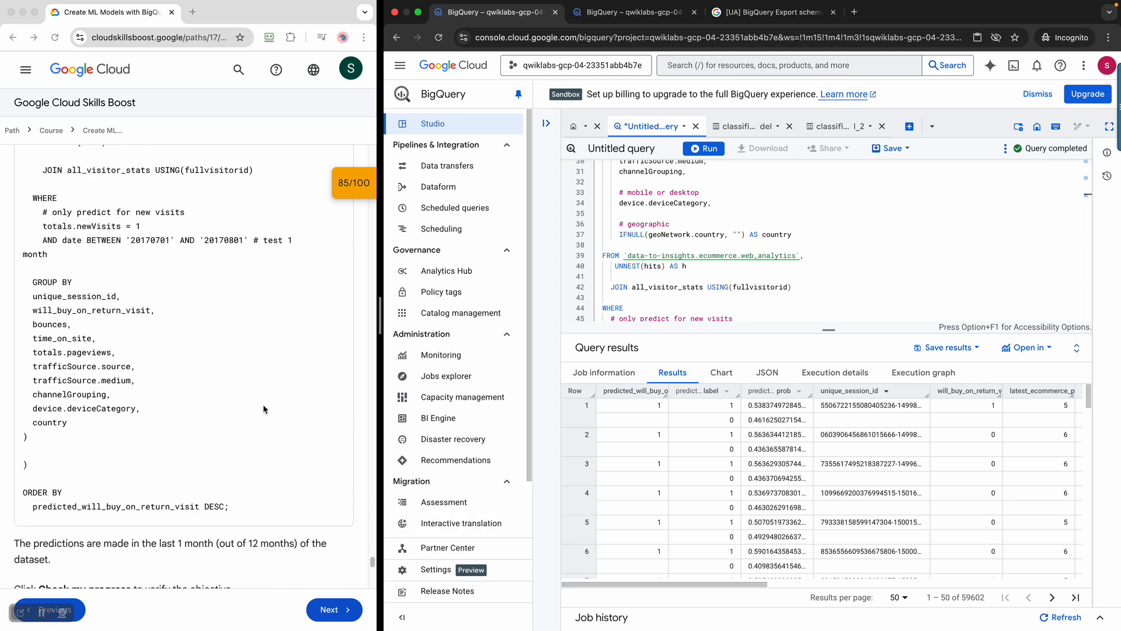
pyautogui.scroll(-3, 263, 405)
# Run Check my progress for 'Predict which new visitors will come back and purchase'
pyautogui.click(143, 414)
pyautogui.click(151, 426)
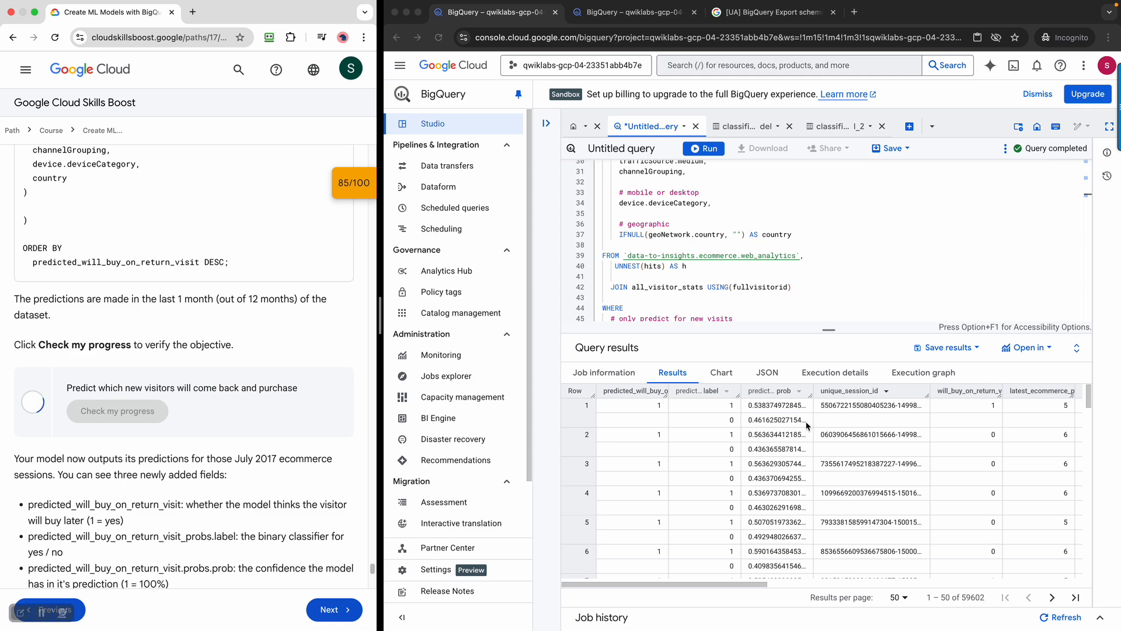
pyautogui.scroll(3, 201, 418)
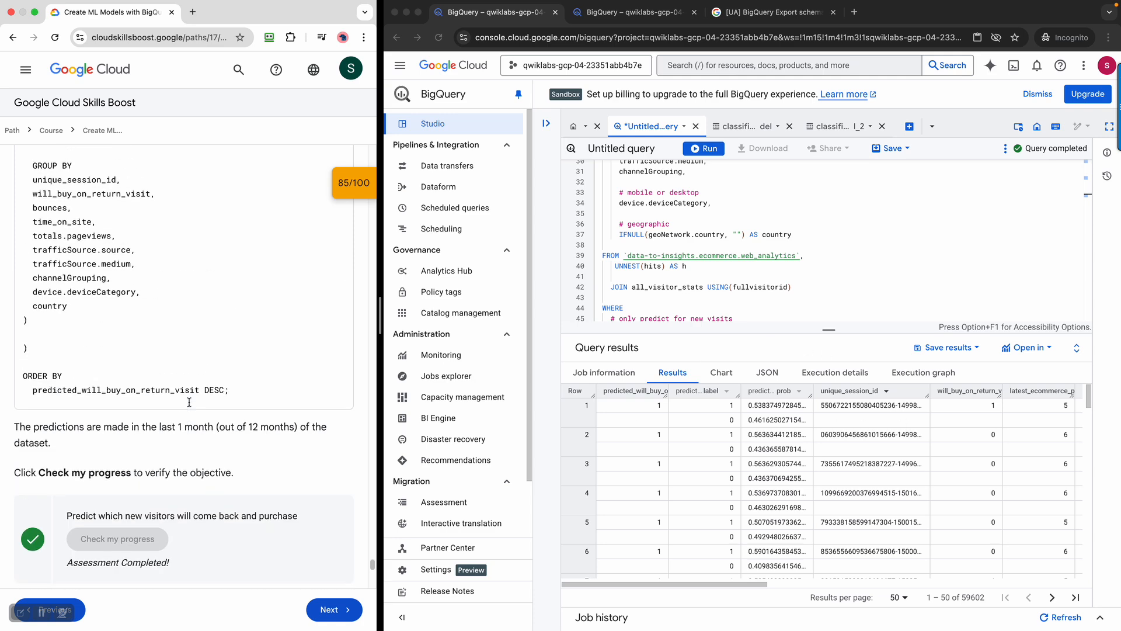
pyautogui.scroll(3, 188, 406)
pyautogui.scroll(5, 189, 406)
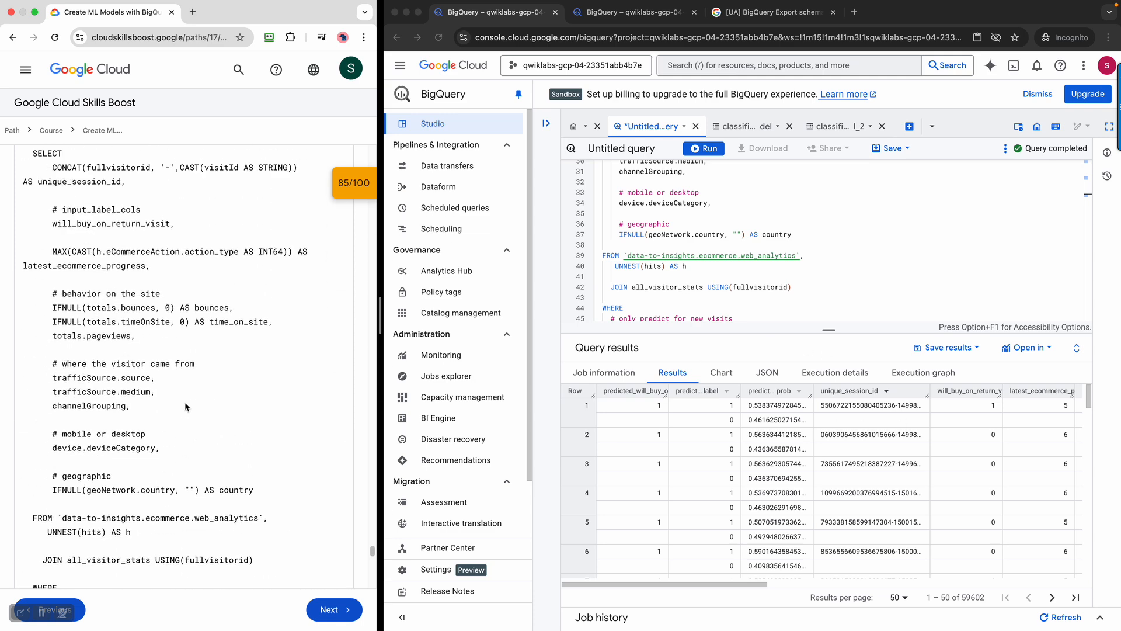
pyautogui.scroll(-10, 233, 373)
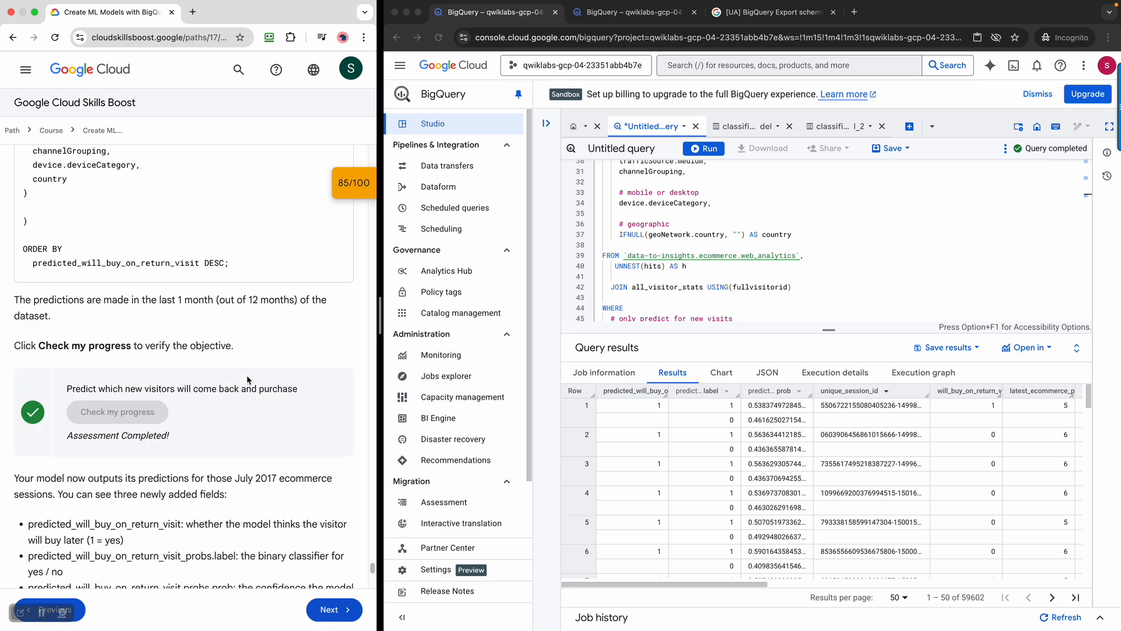
pyautogui.scroll(-3, 248, 379)
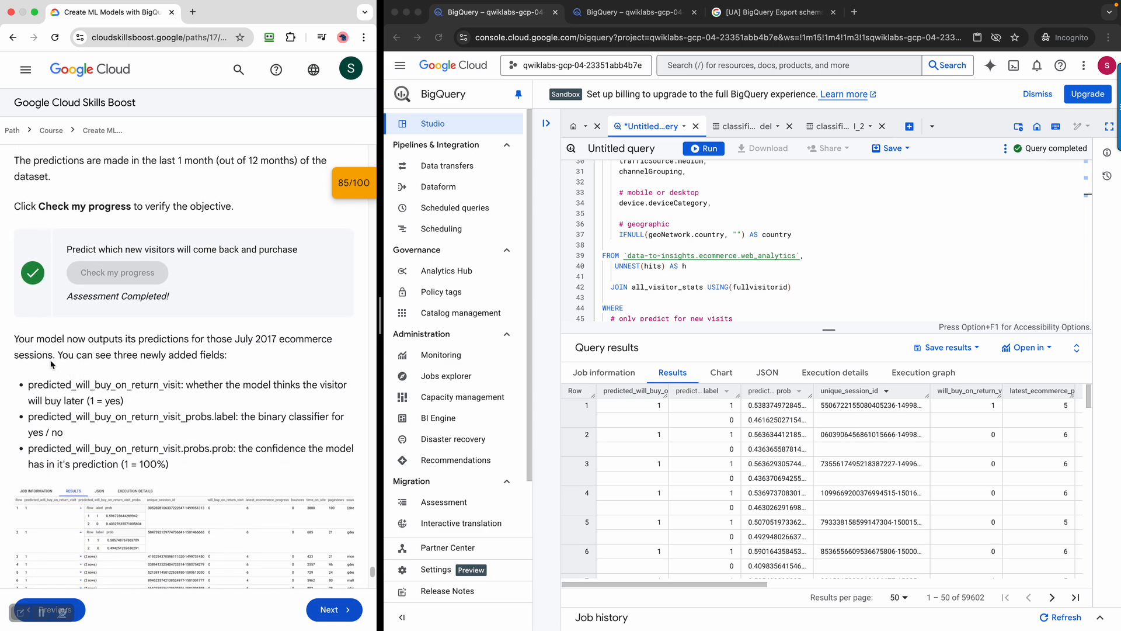
# Highlight the explanation of the three new fields, including predicted_will_buy_on_return_visit
pyautogui.moveTo(16, 339); pyautogui.dragTo(259, 482)
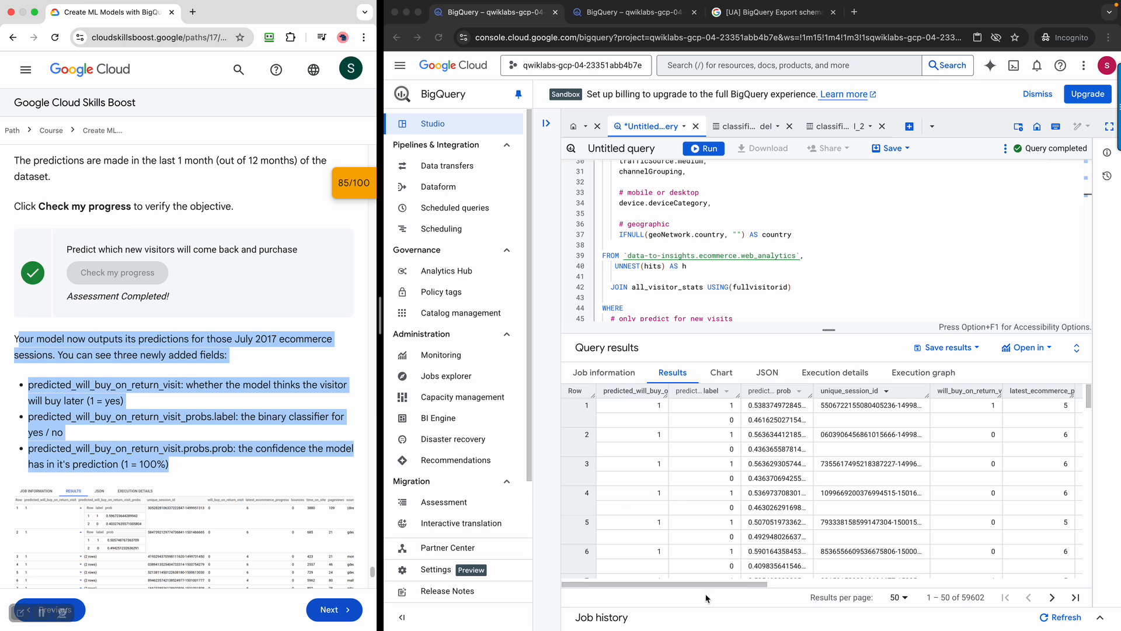
pyautogui.click(743, 588)
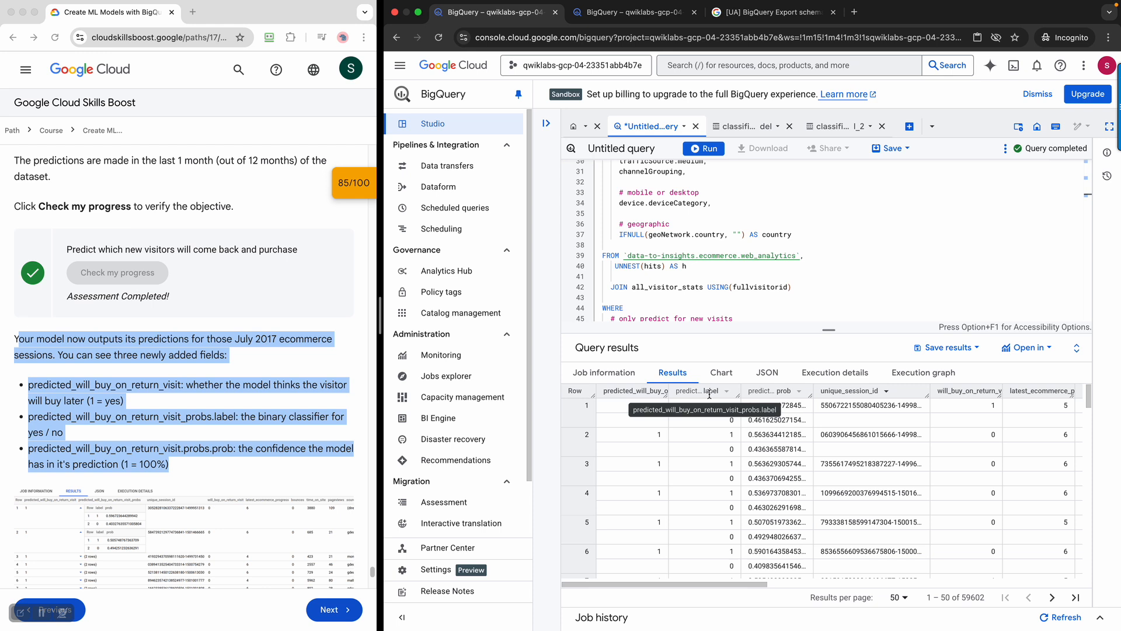
pyautogui.click(115, 403)
pyautogui.click(143, 404)
pyautogui.moveTo(124, 400); pyautogui.dragTo(25, 387)
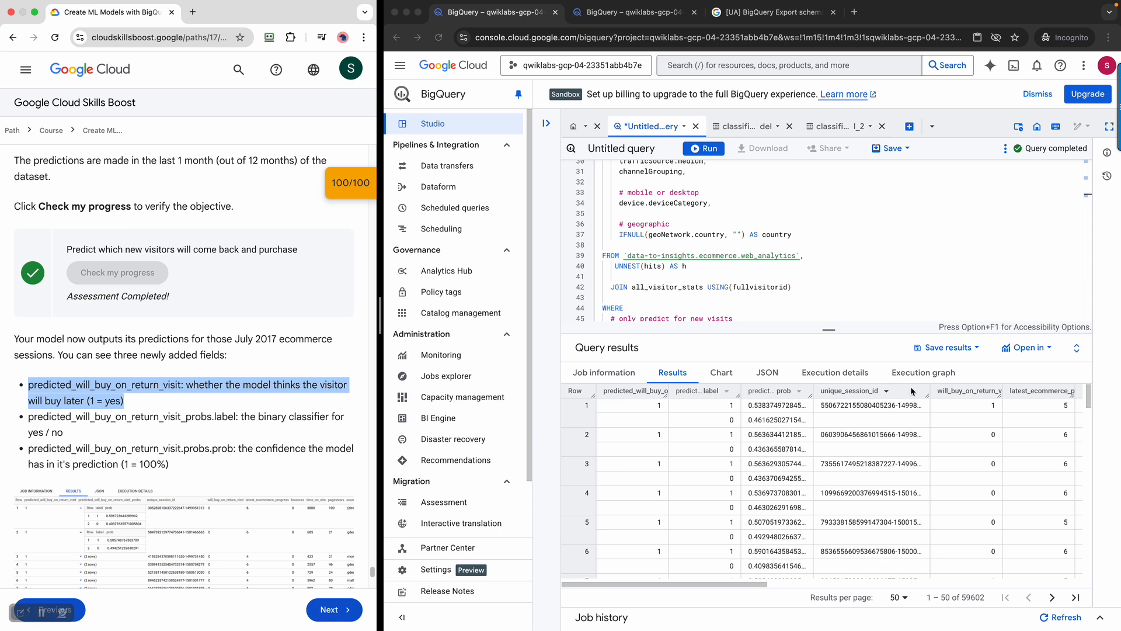
pyautogui.click(968, 397)
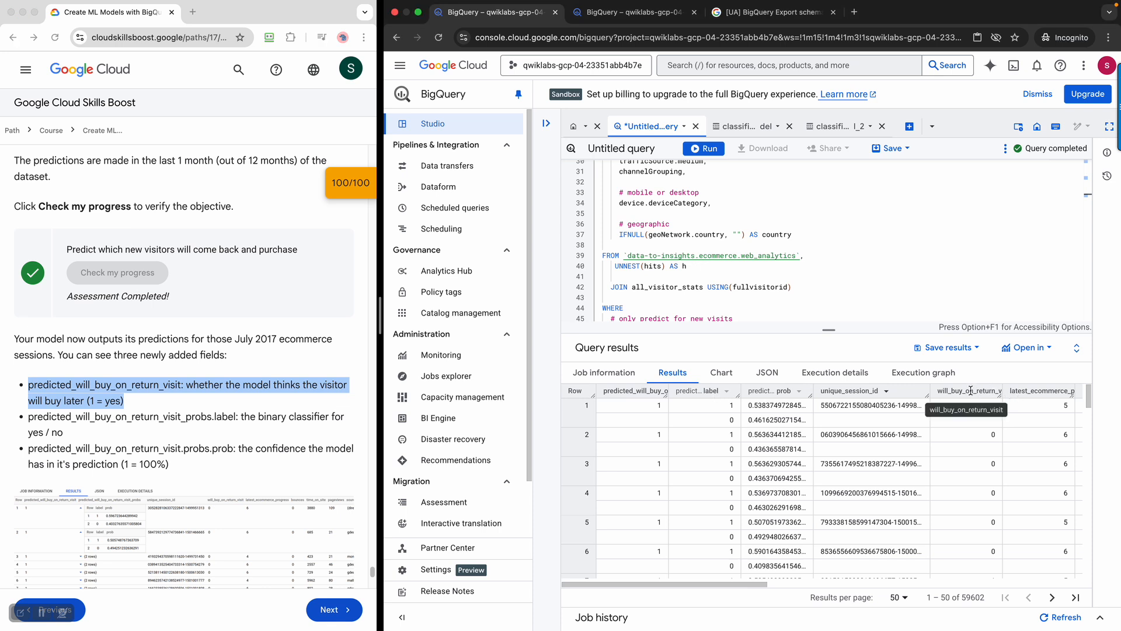
pyautogui.click(126, 448)
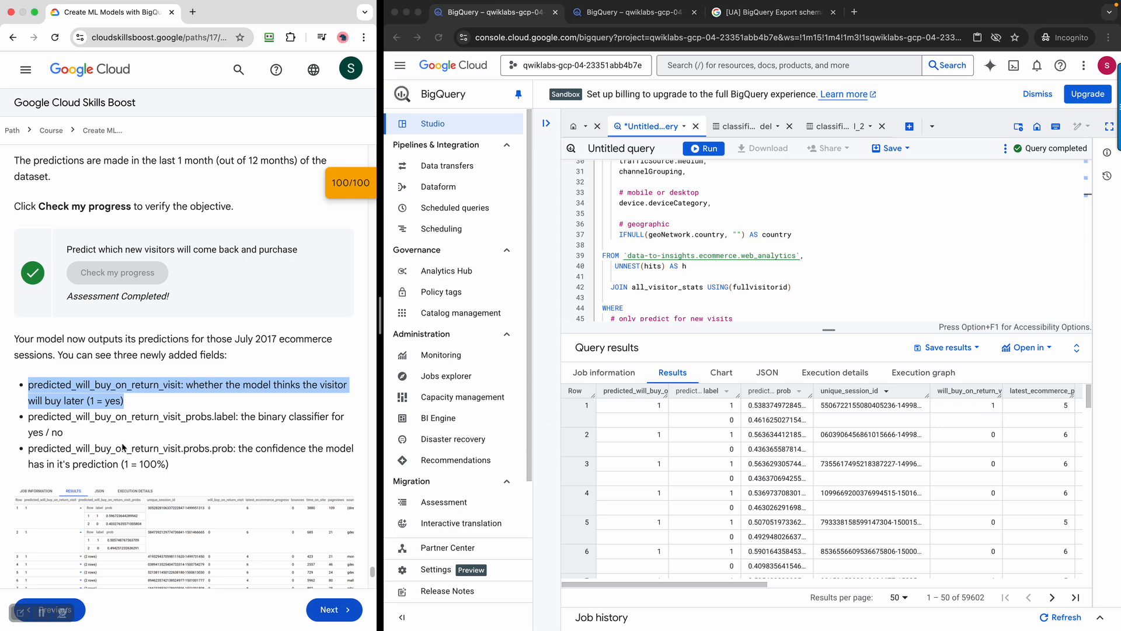
pyautogui.moveTo(198, 472); pyautogui.dragTo(29, 445)
pyautogui.scroll(-5, 141, 454)
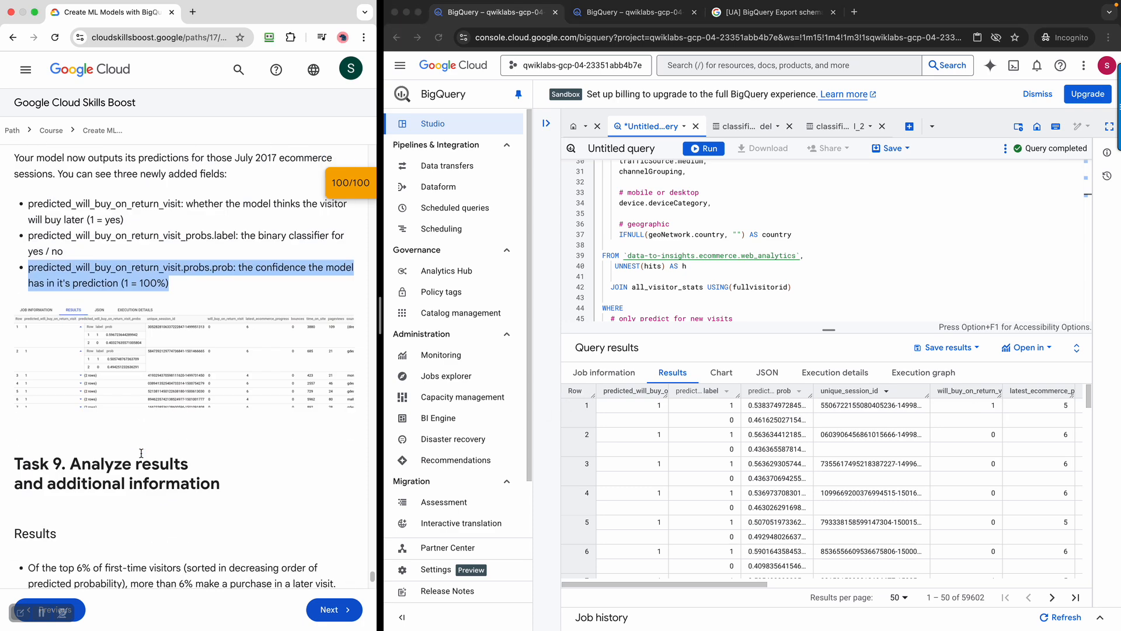
pyautogui.scroll(-4, 141, 453)
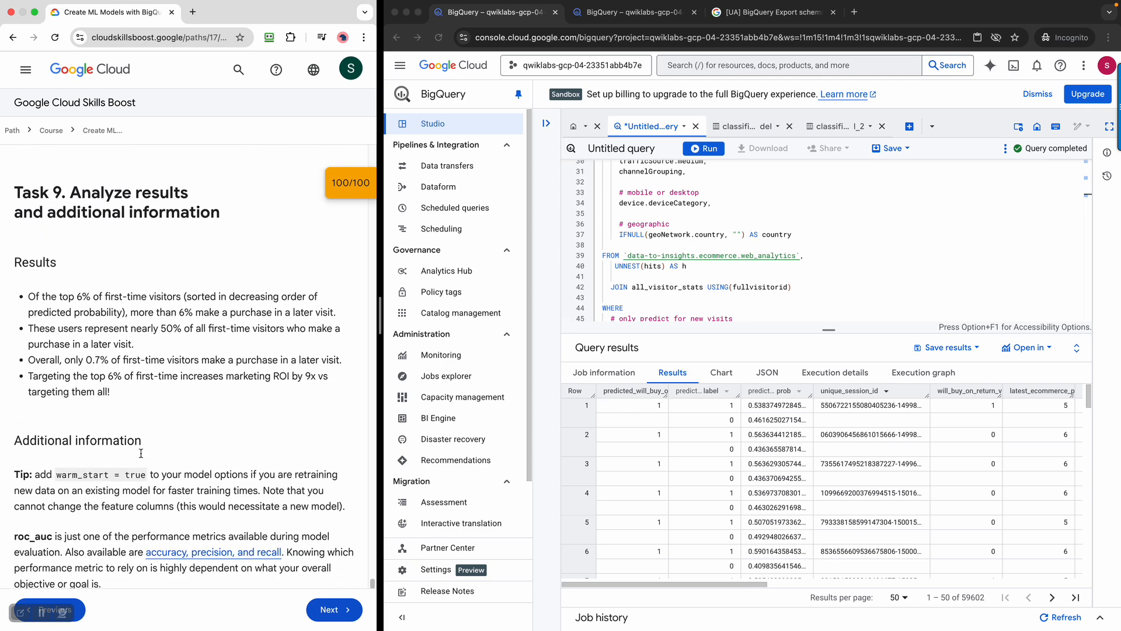
pyautogui.moveTo(20, 285); pyautogui.dragTo(176, 404)
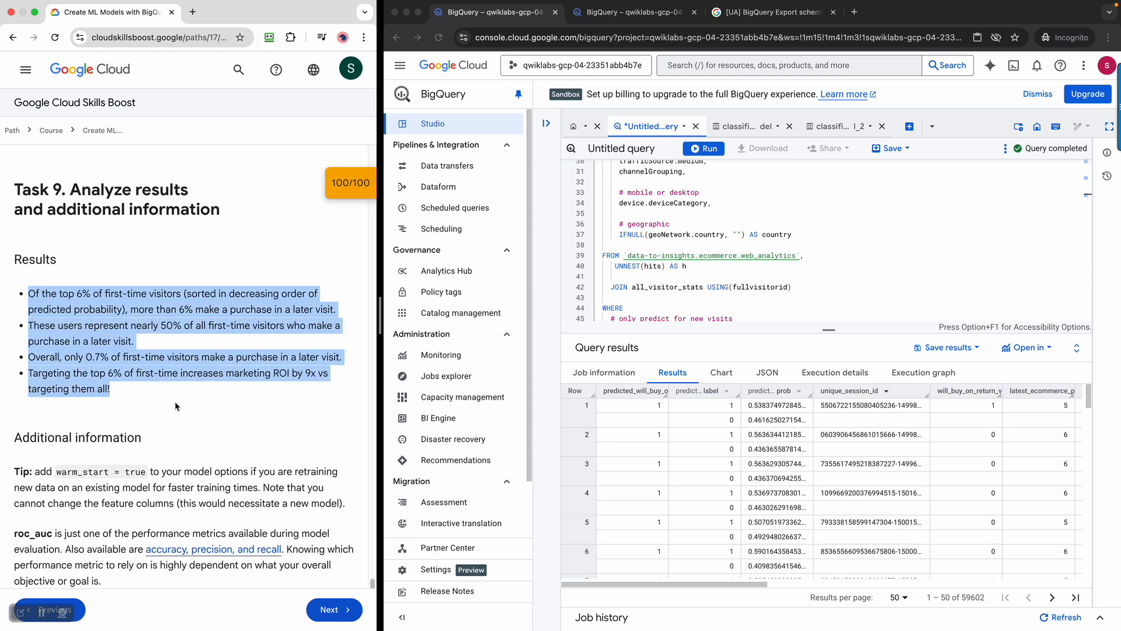
pyautogui.scroll(-3, 174, 401)
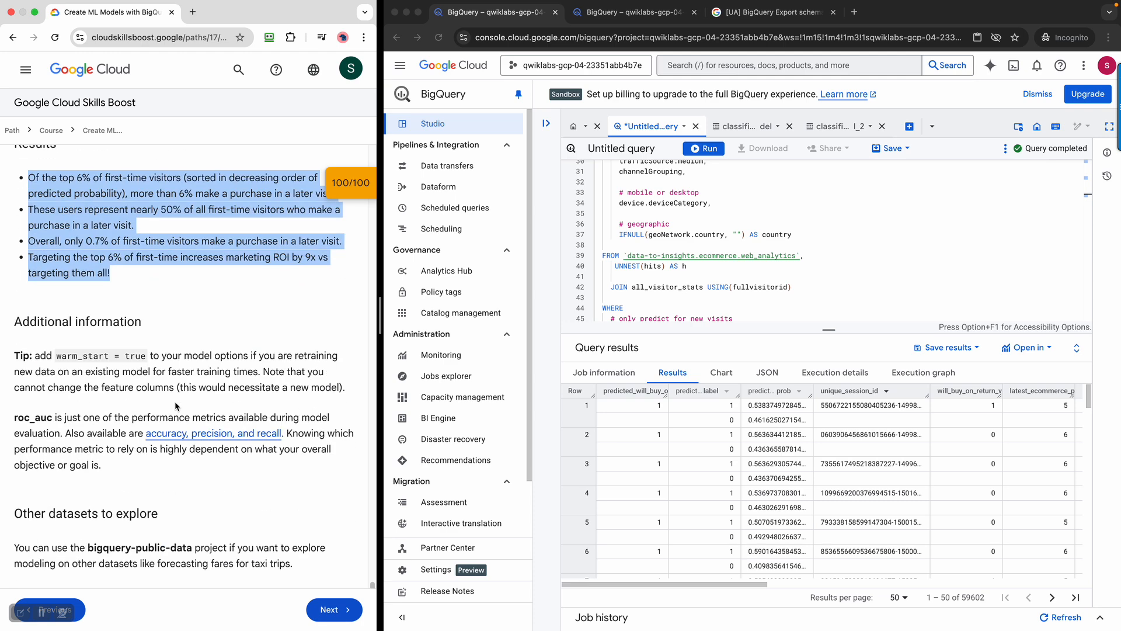
pyautogui.scroll(-3, 175, 402)
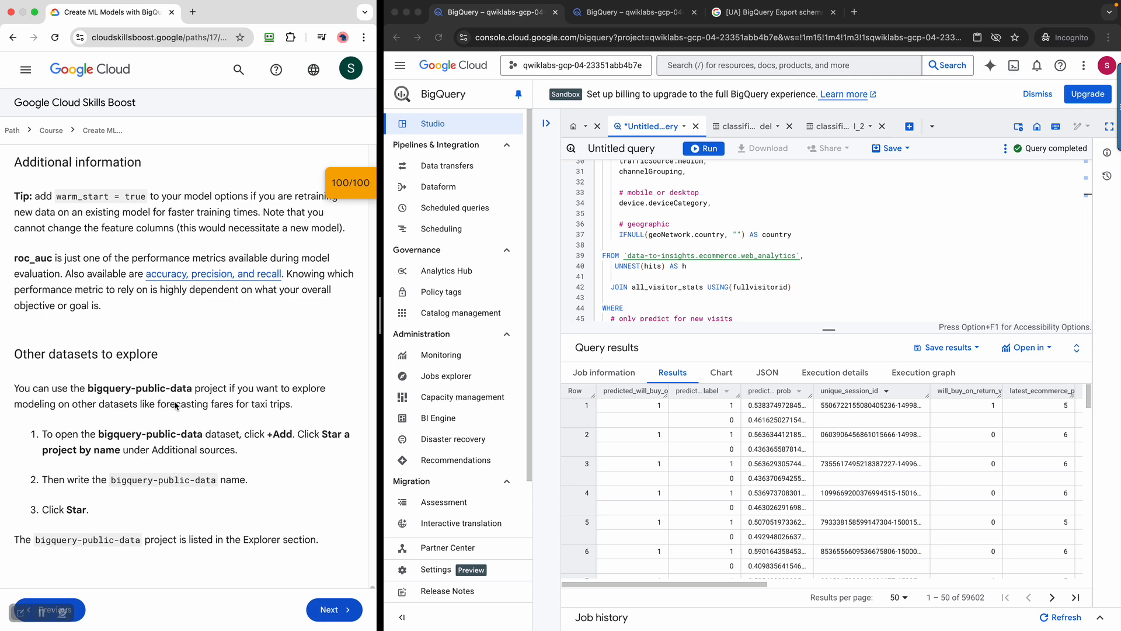
pyautogui.scroll(-3, 174, 401)
pyautogui.scroll(5, 175, 403)
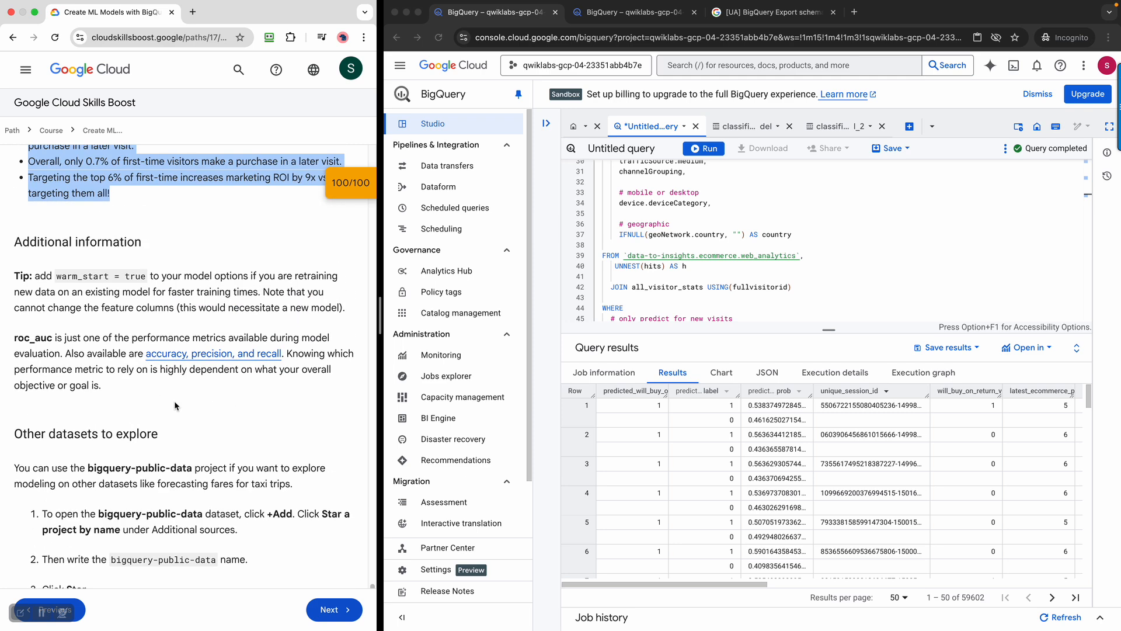
pyautogui.moveTo(44, 276); pyautogui.dragTo(282, 311)
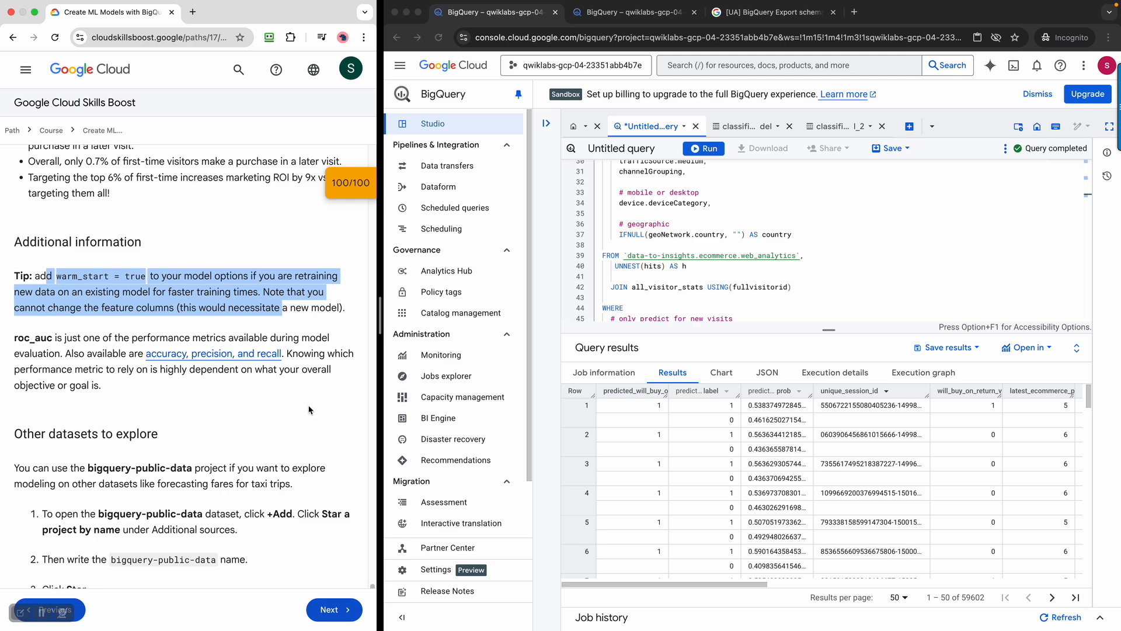
pyautogui.scroll(-3, 140, 492)
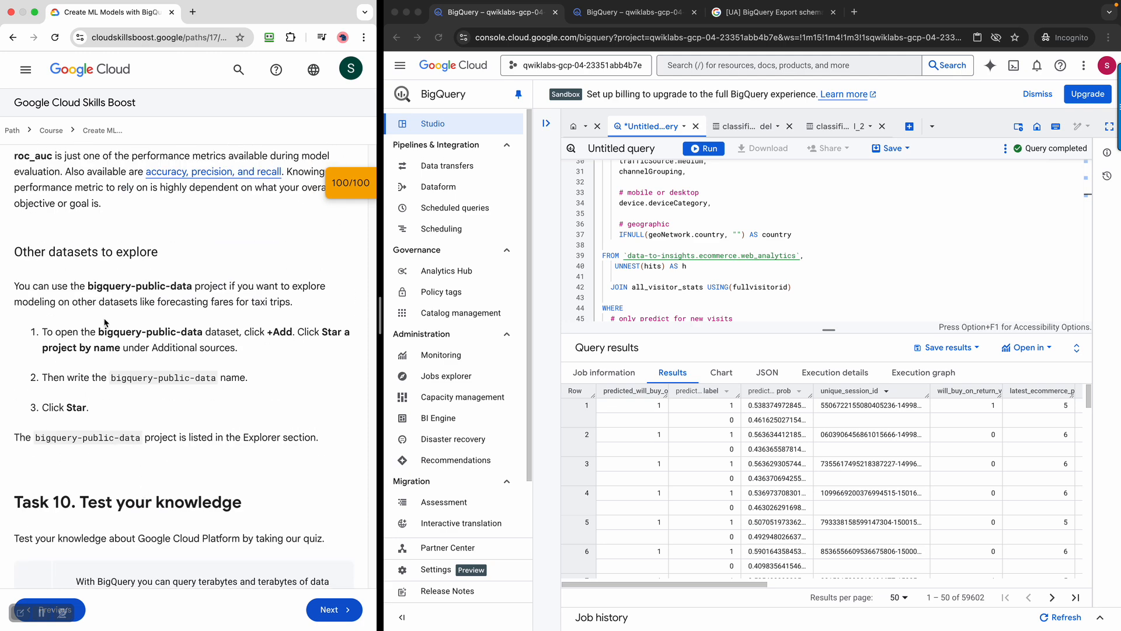
pyautogui.moveTo(63, 252); pyautogui.dragTo(221, 253)
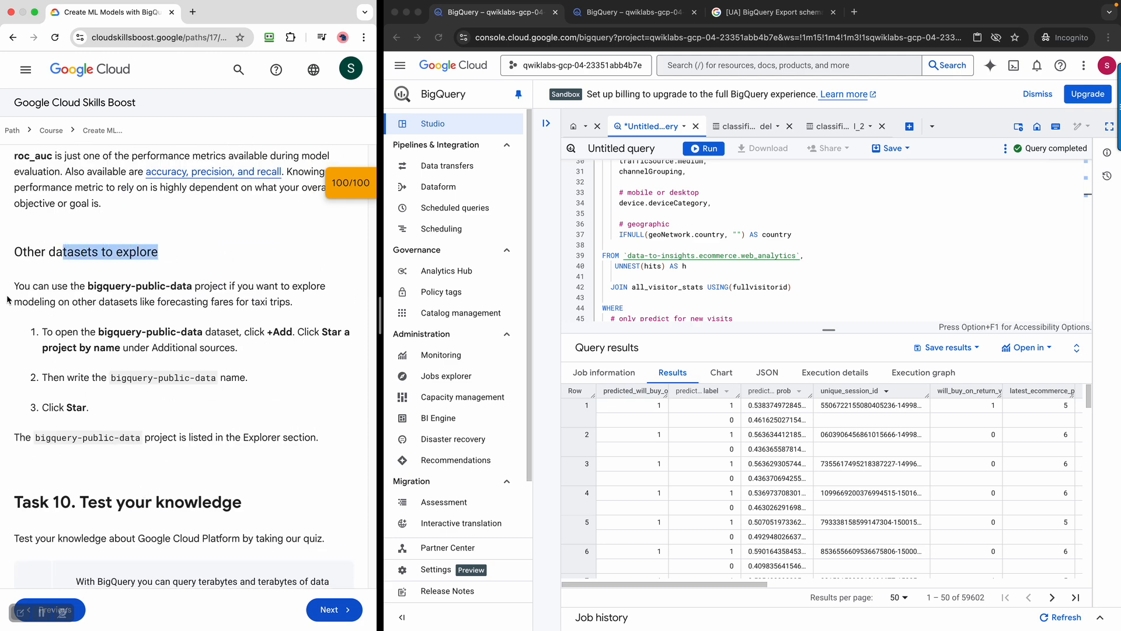
pyautogui.moveTo(35, 286); pyautogui.dragTo(216, 312)
pyautogui.click(288, 342)
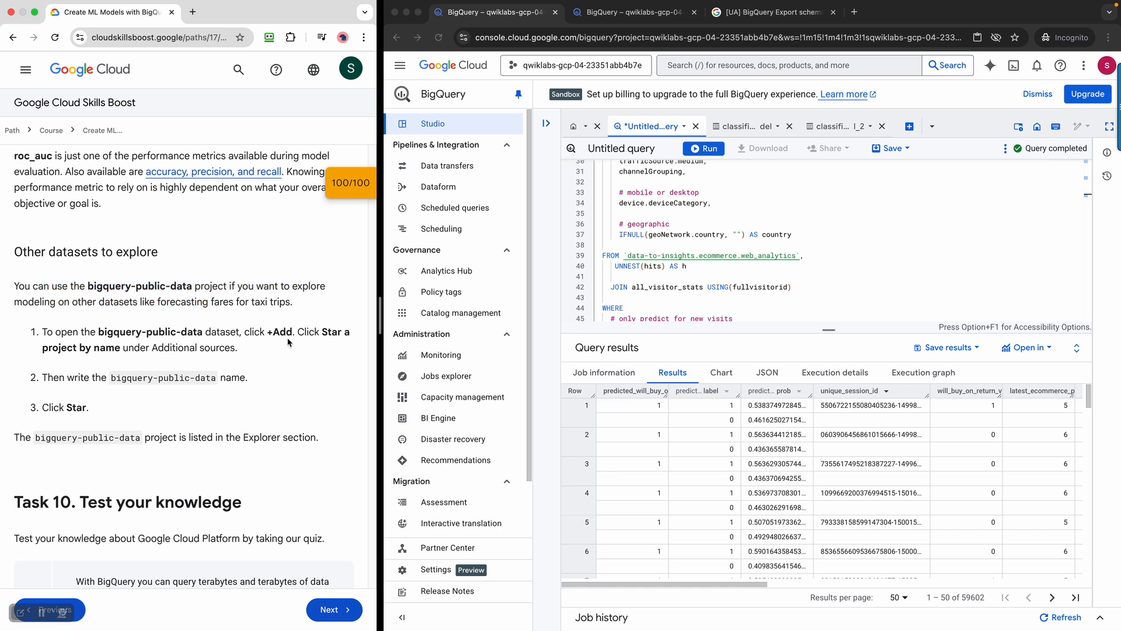
pyautogui.moveTo(103, 386); pyautogui.dragTo(221, 388)
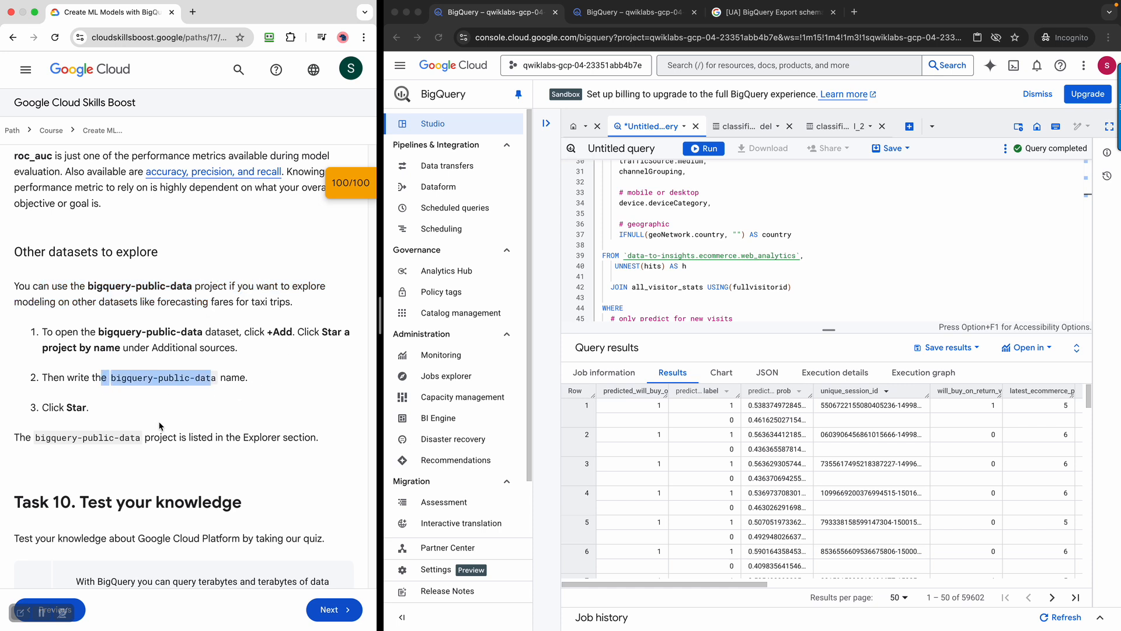
pyautogui.moveTo(54, 435); pyautogui.dragTo(168, 442)
pyautogui.click(234, 447)
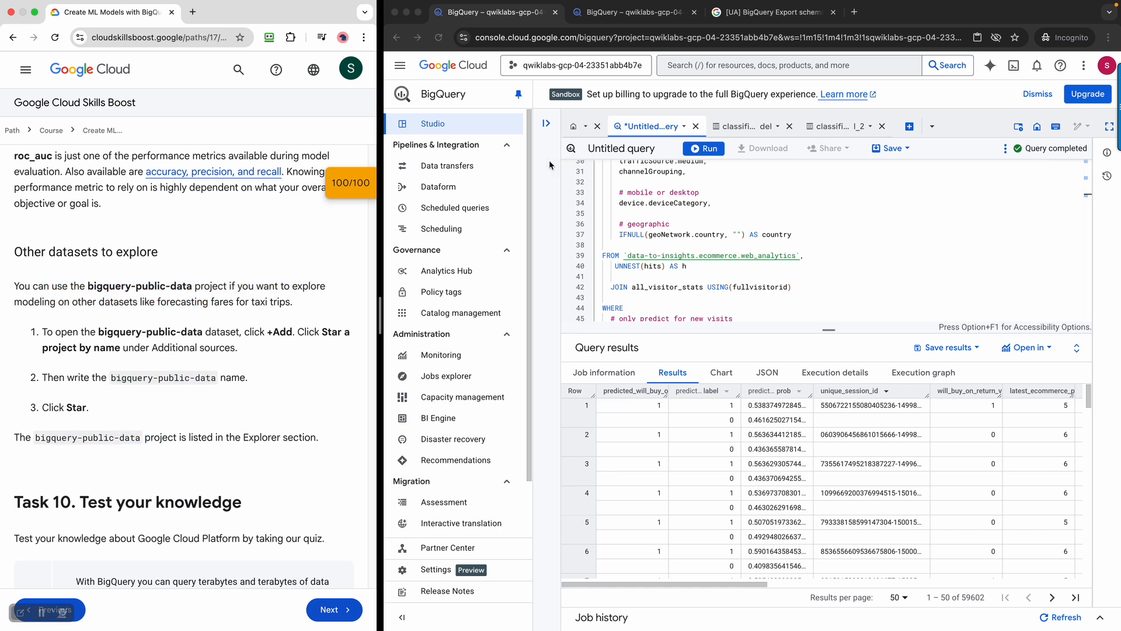
# In the Explorer, collapse the lab project and star bigquery-public-data by name
pyautogui.click(547, 125)
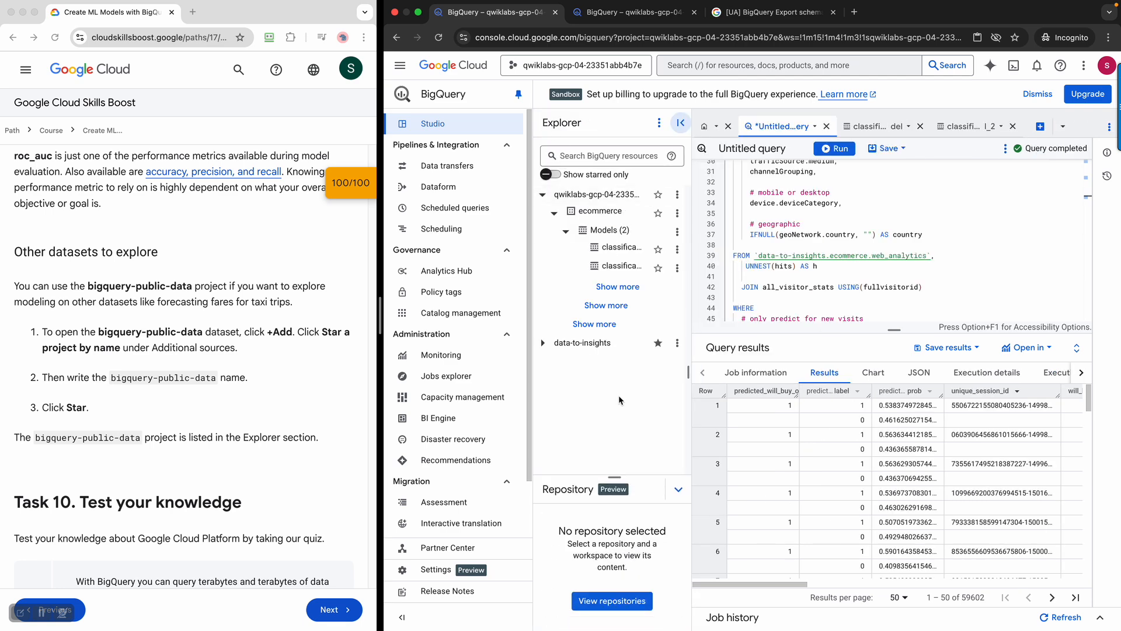
pyautogui.click(549, 214)
pyautogui.click(543, 194)
pyautogui.click(659, 123)
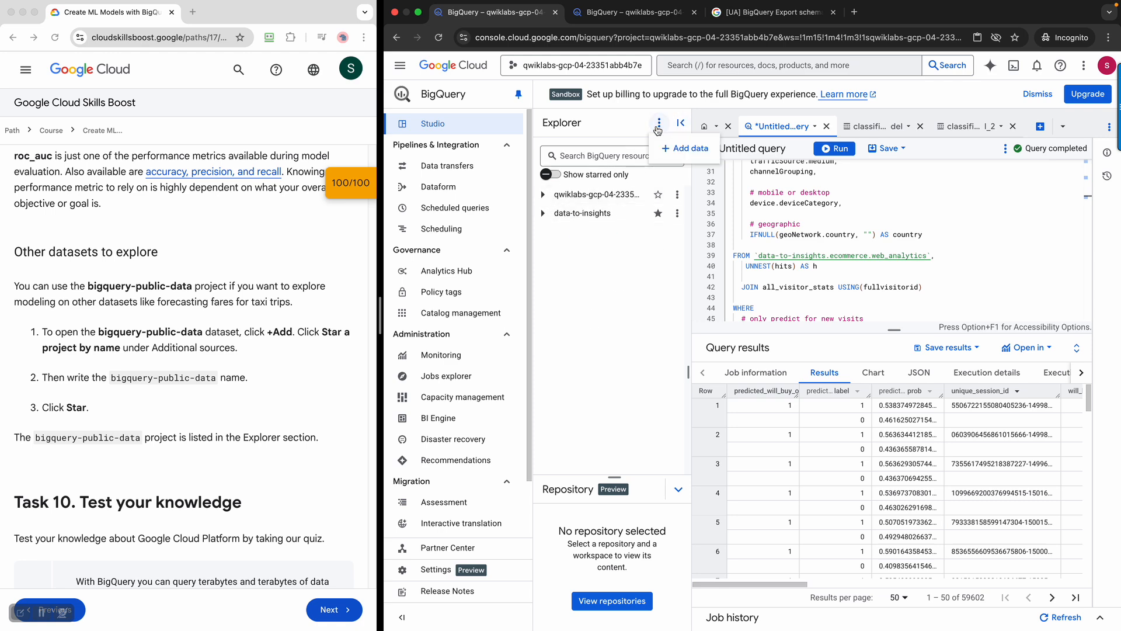
pyautogui.click(683, 148)
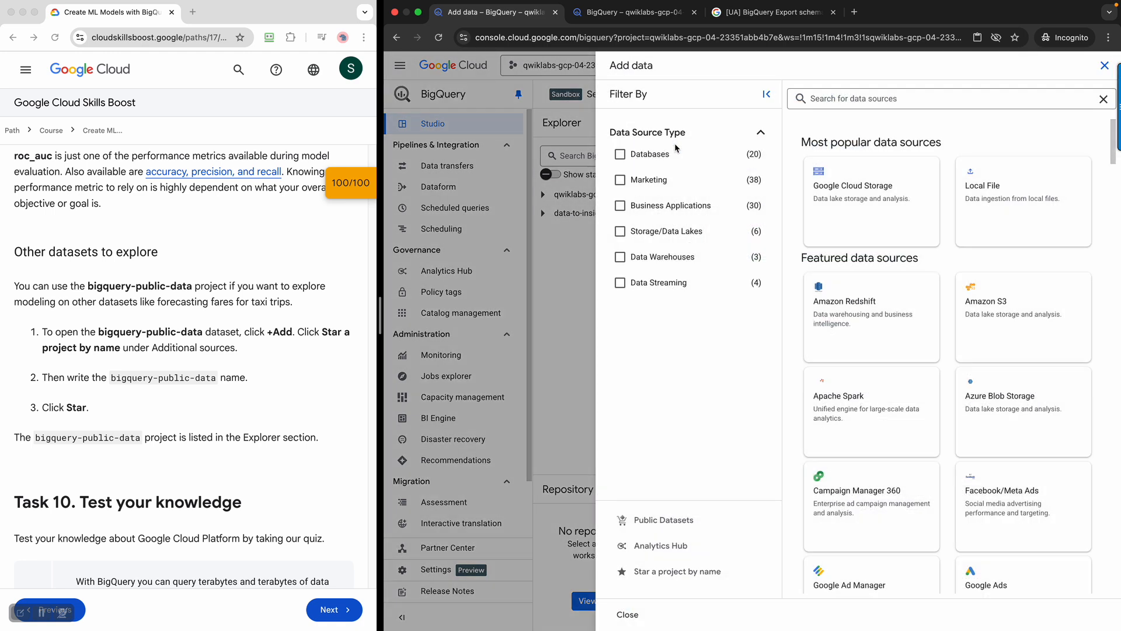
pyautogui.click(683, 570)
pyautogui.write('bigquery-public-data')
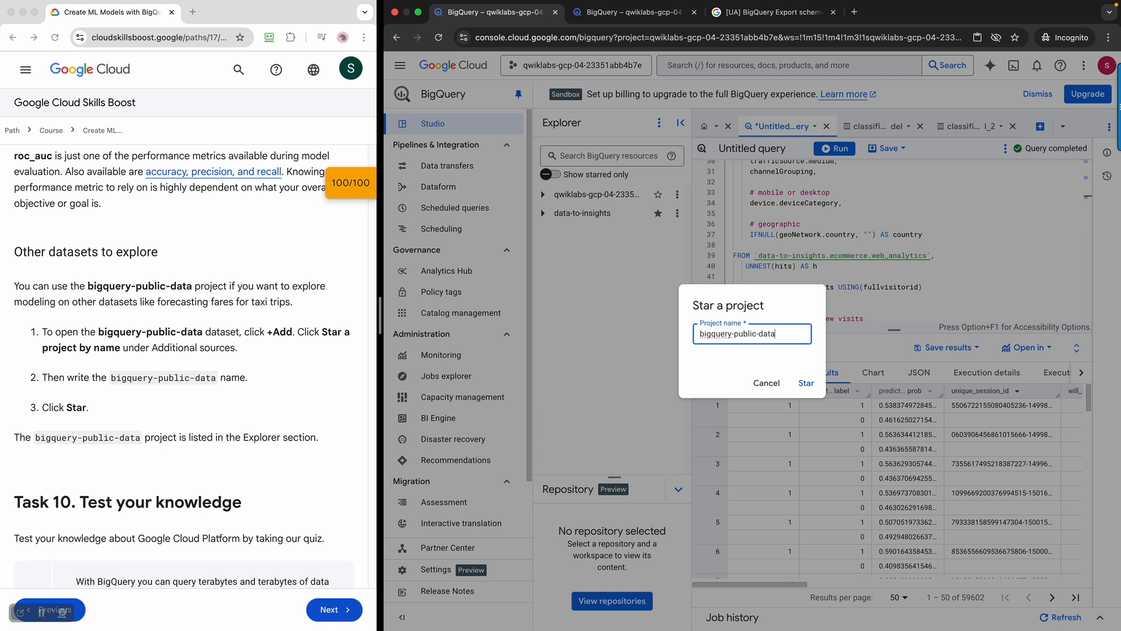
pyautogui.click(806, 382)
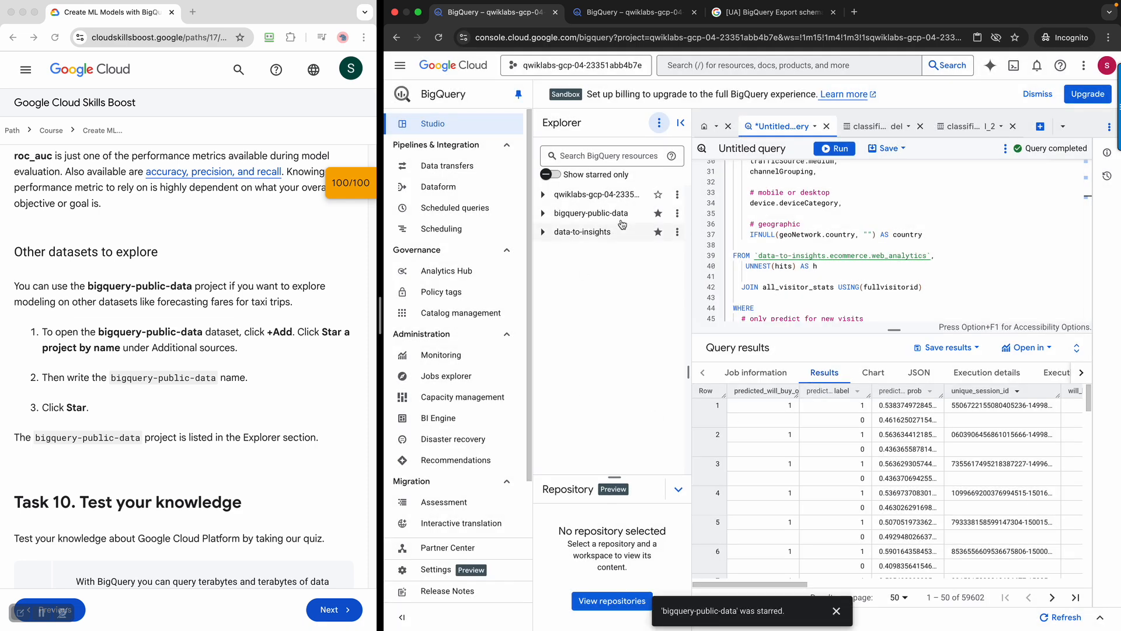
# Expand bigquery-public-data and widen the Explorer to show full dataset names
pyautogui.click(613, 212)
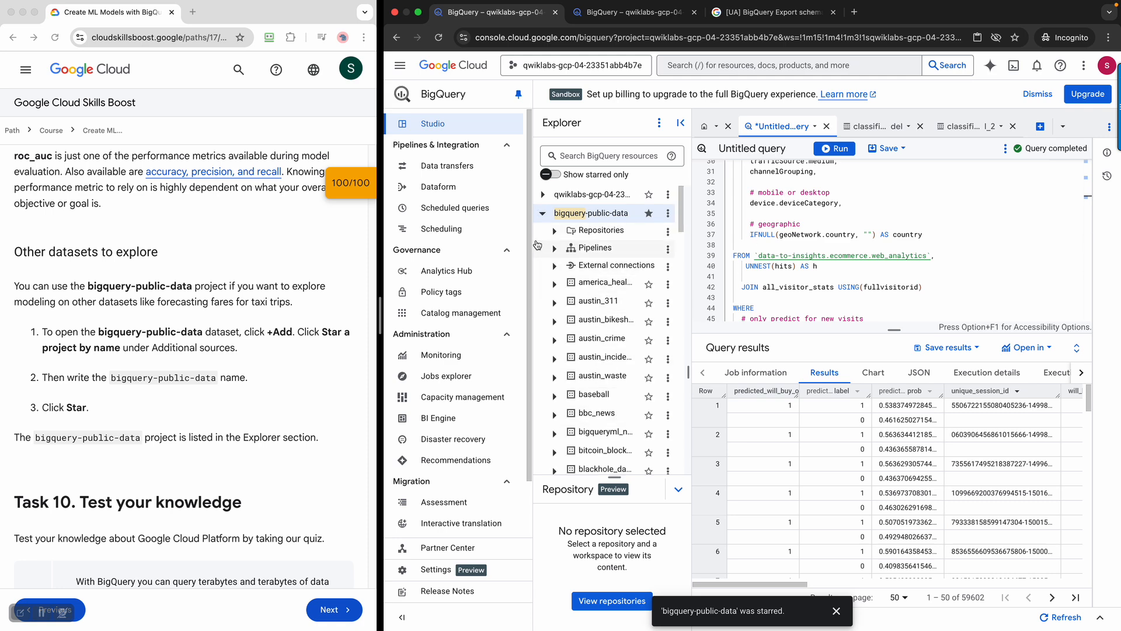
pyautogui.scroll(-5, 628, 357)
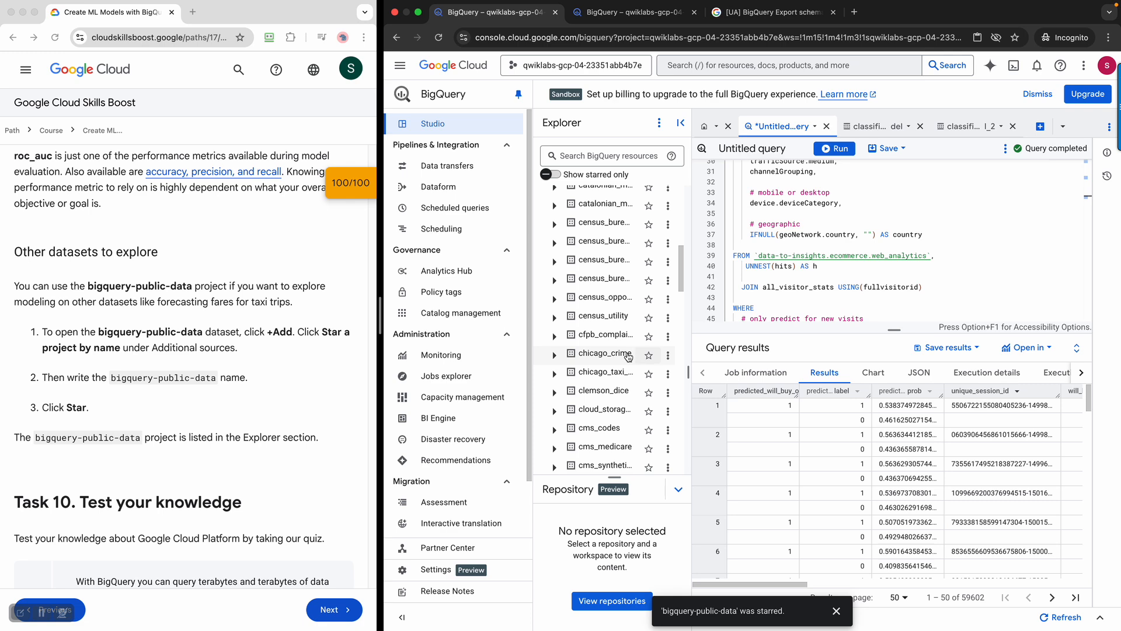
pyautogui.scroll(3, 628, 358)
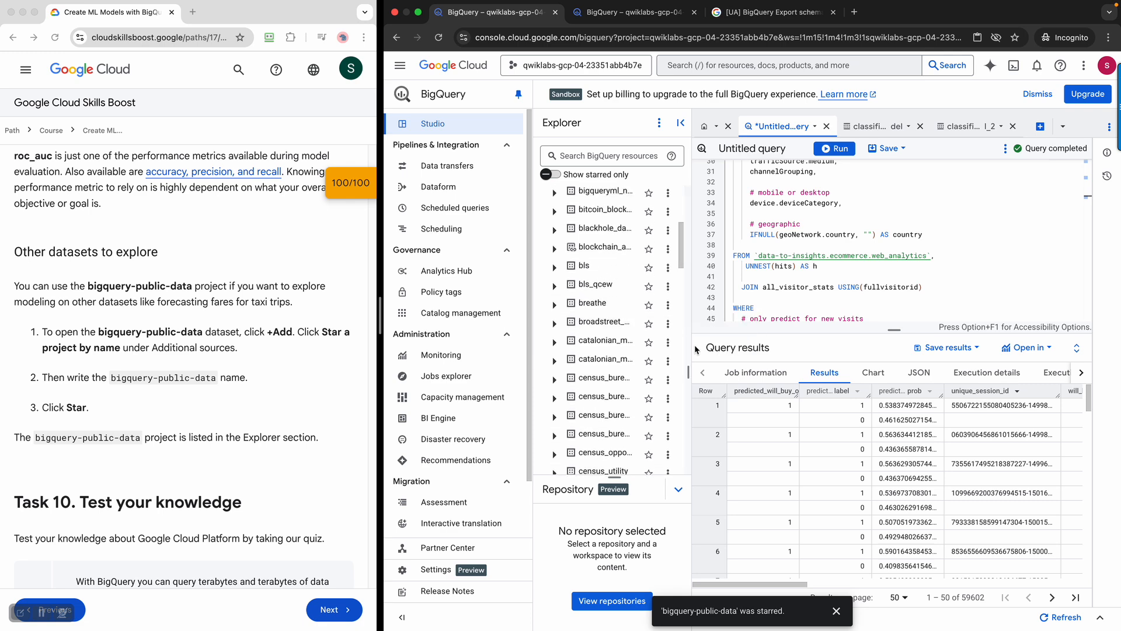
pyautogui.moveTo(692, 348); pyautogui.dragTo(836, 349)
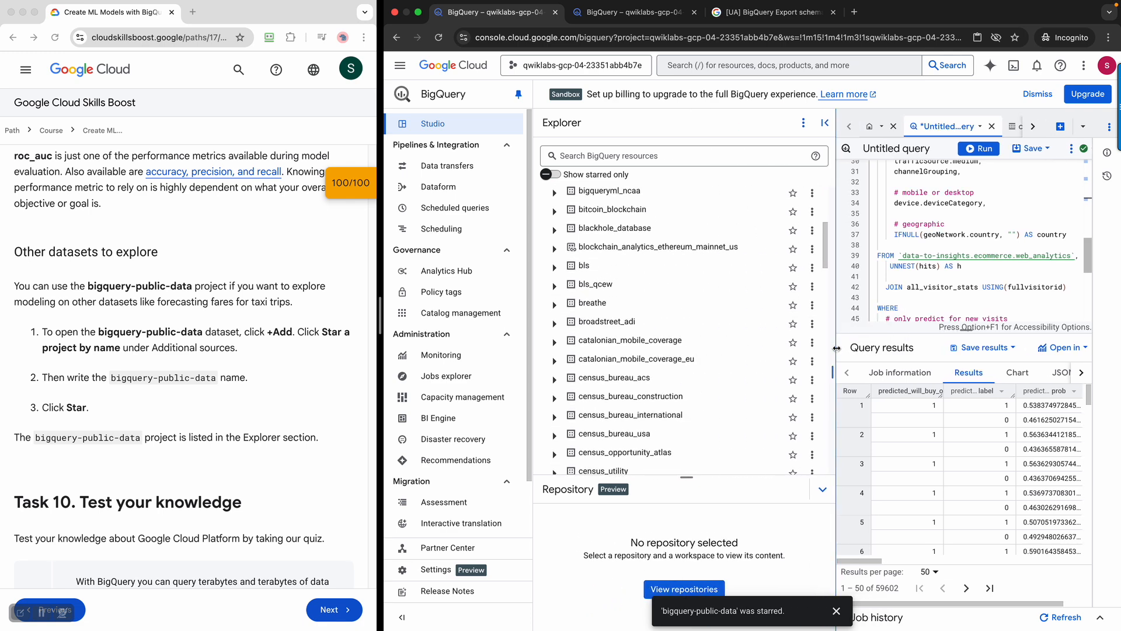
pyautogui.scroll(-10, 620, 272)
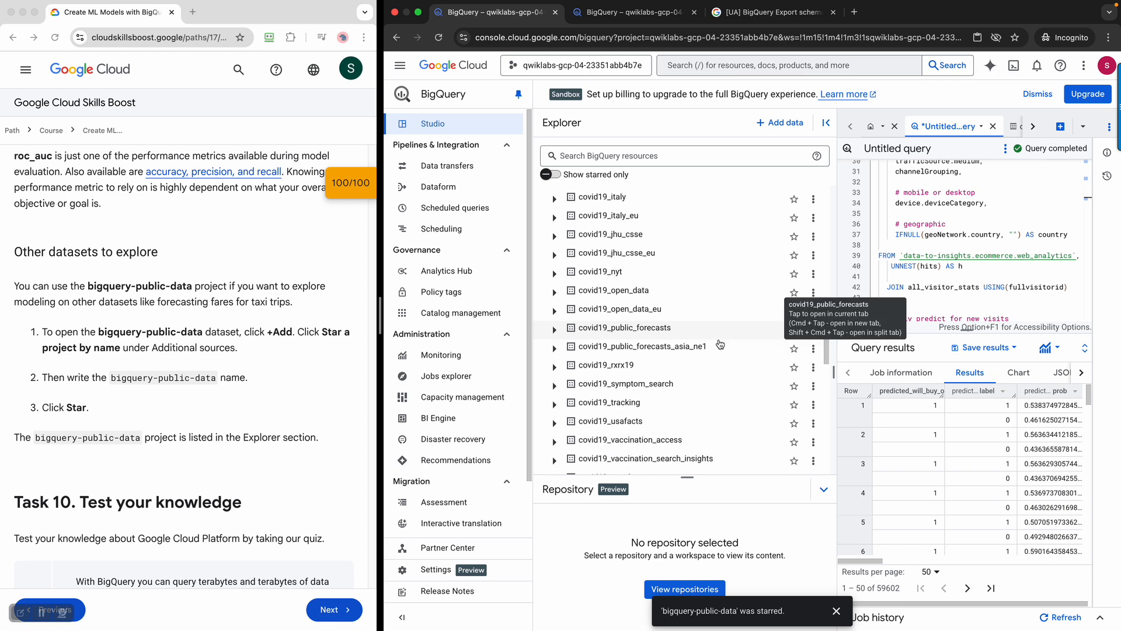
pyautogui.scroll(-15, 721, 344)
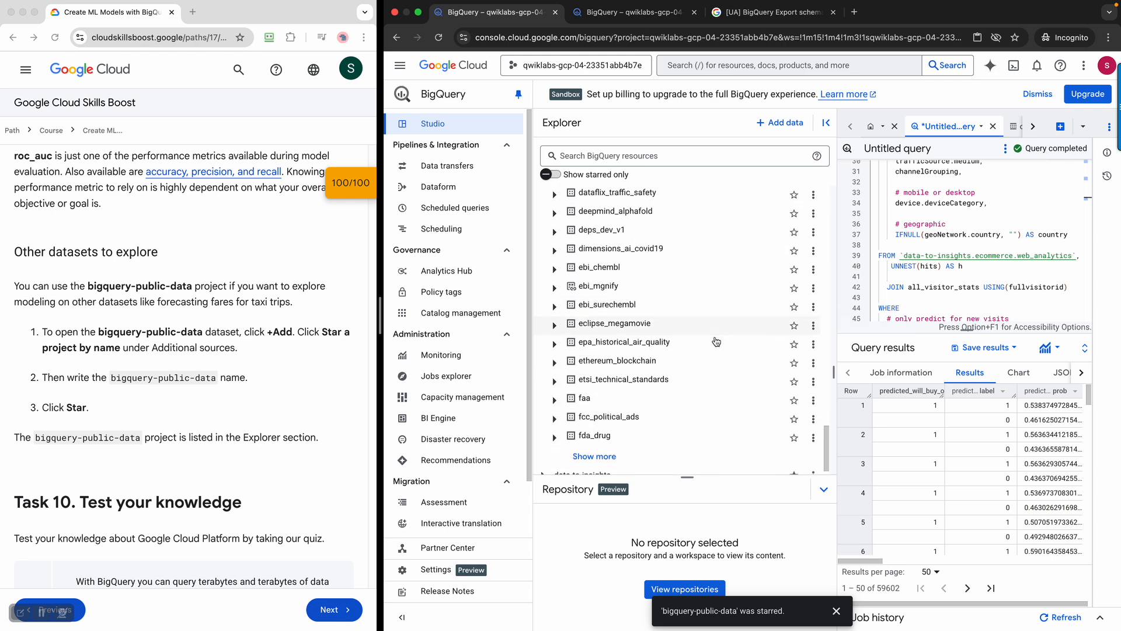
pyautogui.scroll(20, 671, 303)
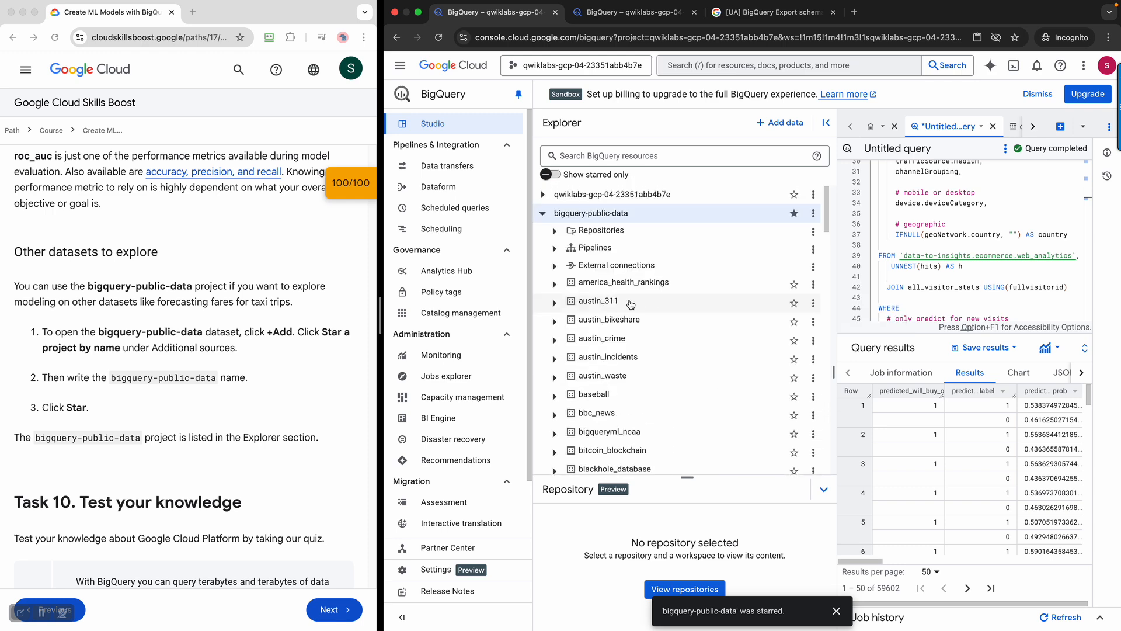
# Collapse bigquery-public-data and open the data-to-insights ecommerce dataset details
pyautogui.click(543, 213)
pyautogui.click(544, 232)
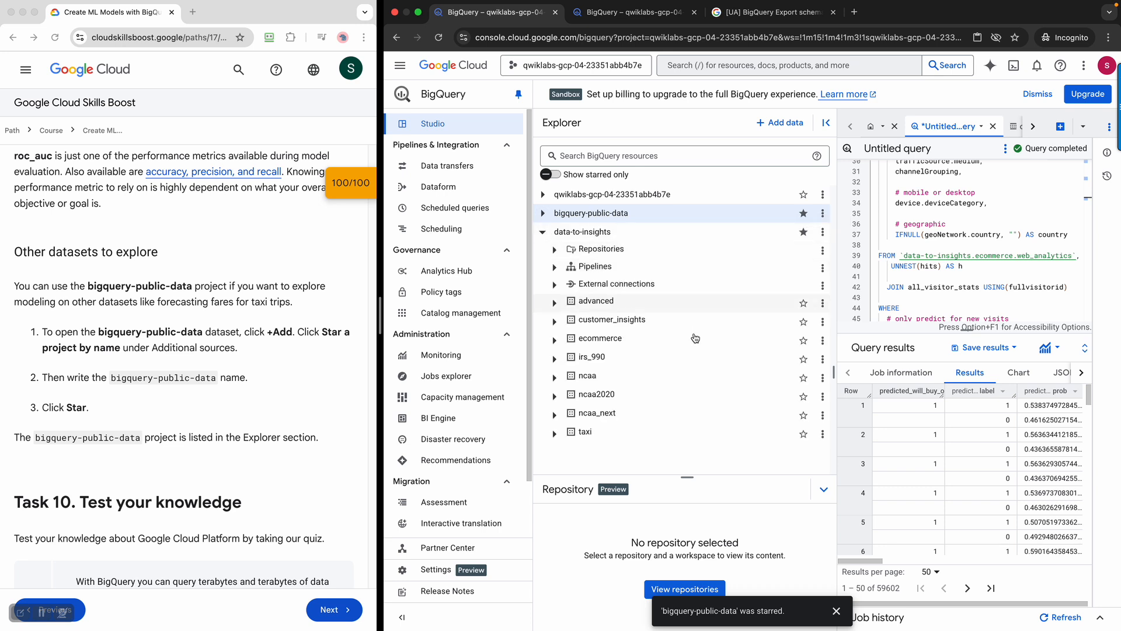
pyautogui.click(618, 344)
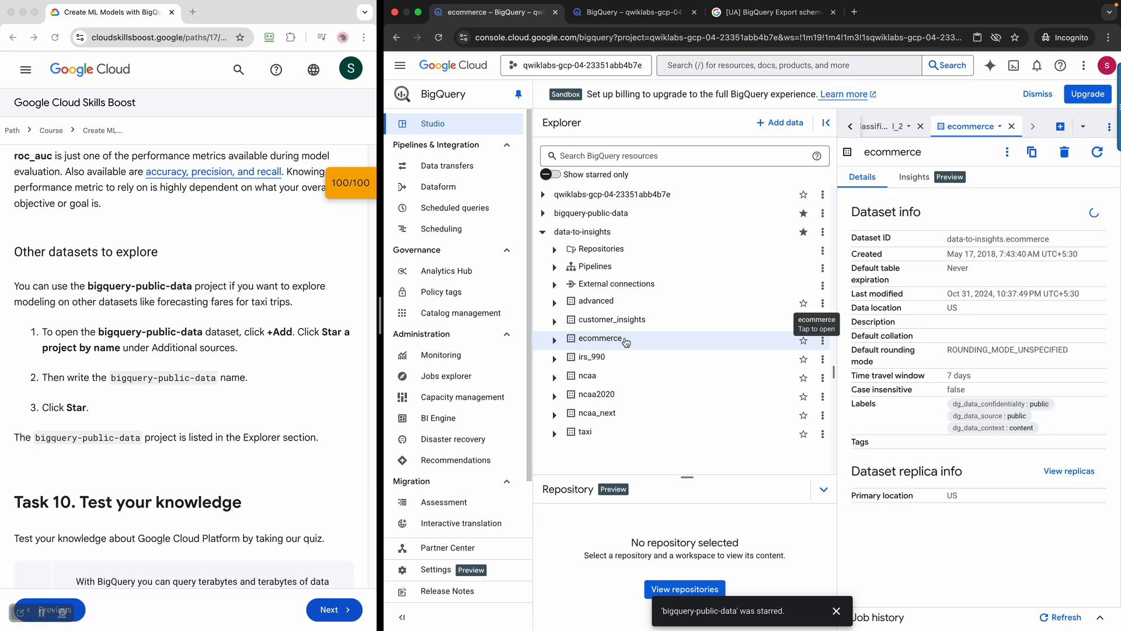
pyautogui.click(562, 342)
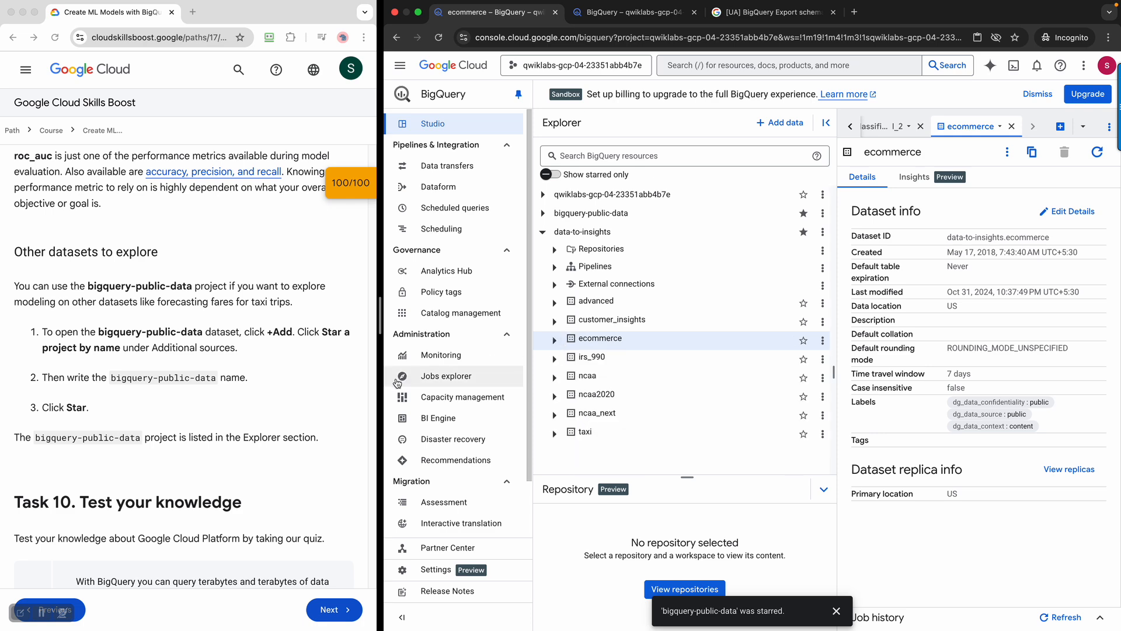
# Answer True to the Task 10 BigQuery quiz question
pyautogui.scroll(-5, 124, 309)
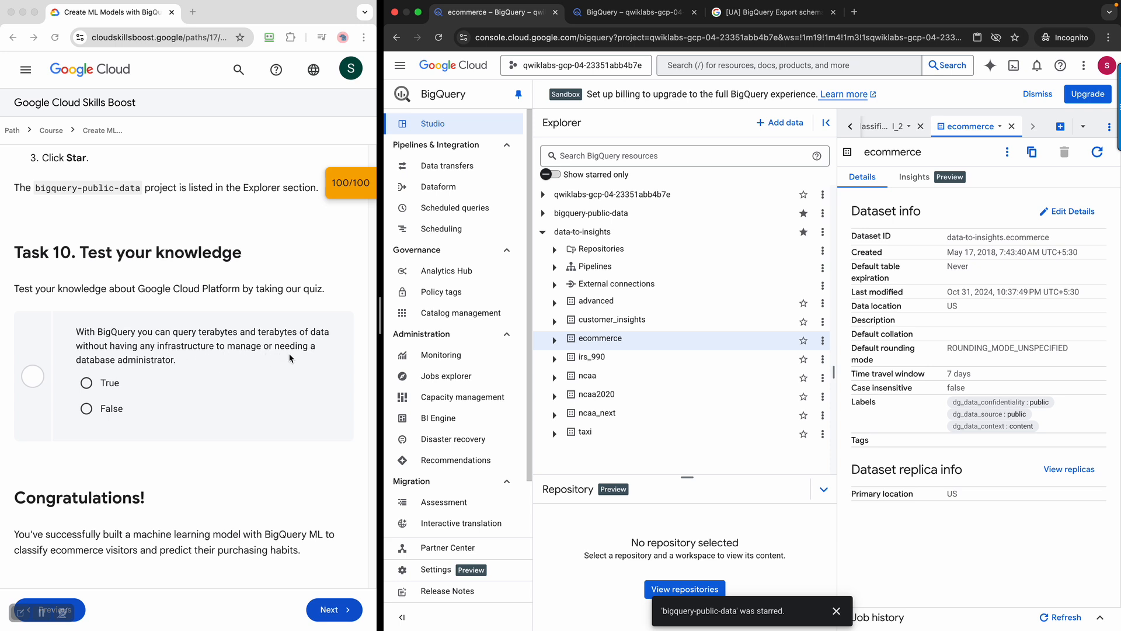
pyautogui.click(97, 384)
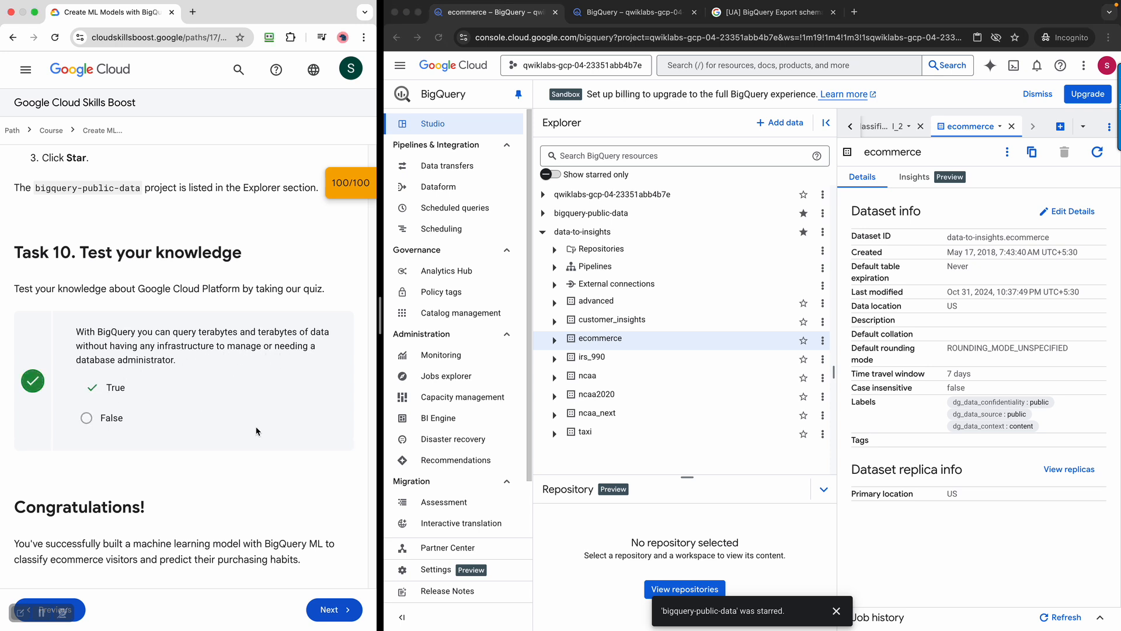
pyautogui.scroll(-3, 285, 439)
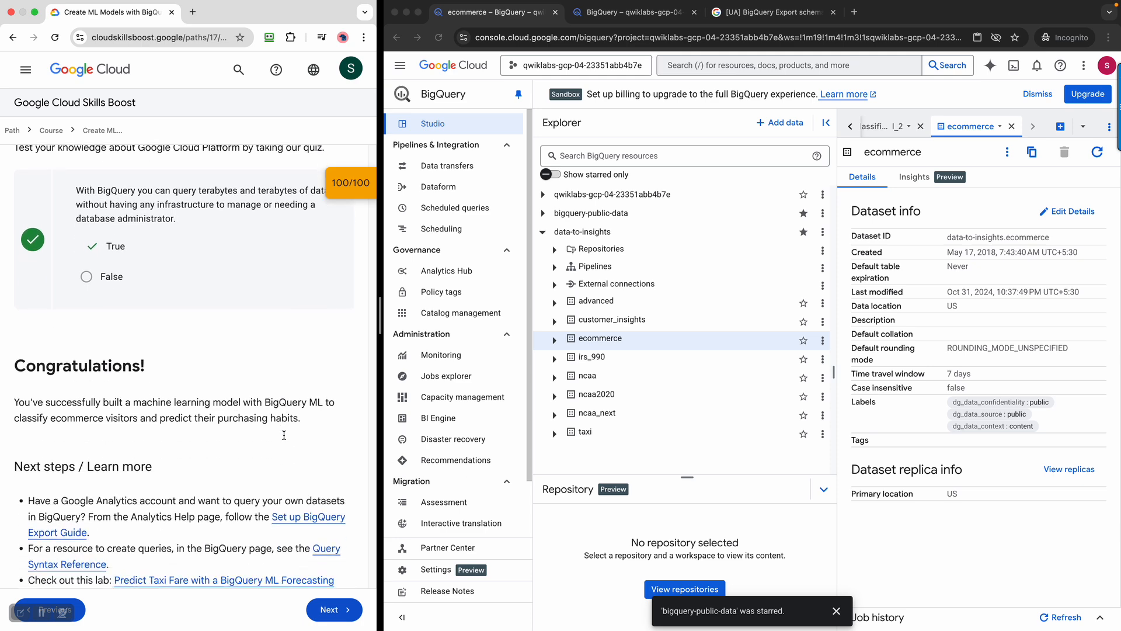
pyautogui.scroll(-3, 284, 439)
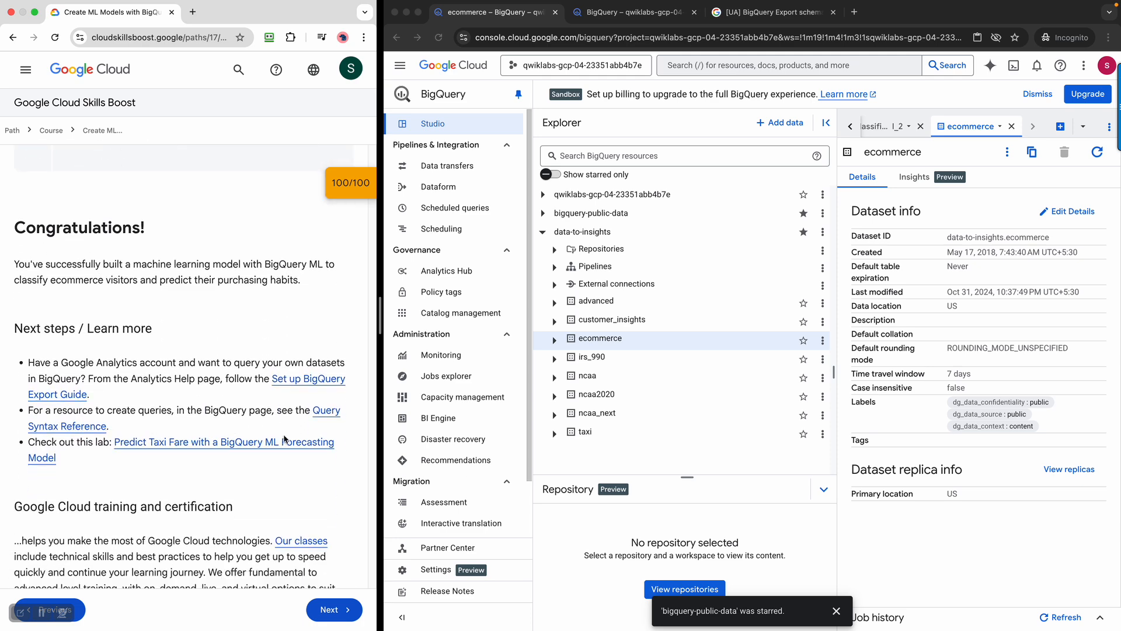
pyautogui.scroll(-3, 284, 439)
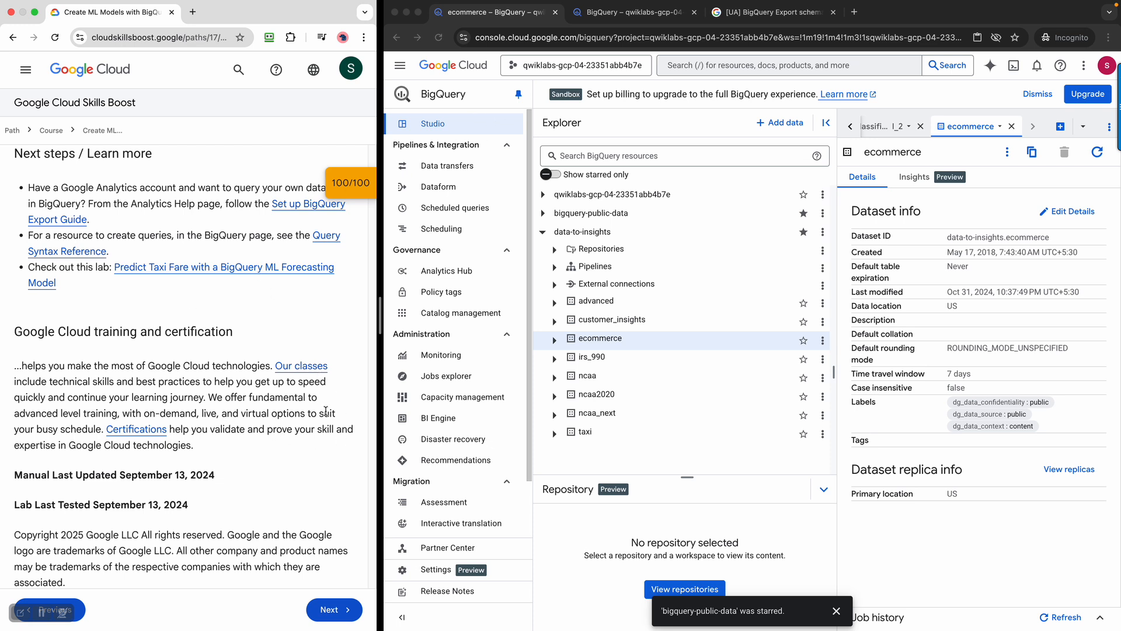
# Return to the top of the lab page and confirm End Lab
pyautogui.scroll(20, 326, 411)
pyautogui.scroll(20, 325, 411)
pyautogui.scroll(20, 326, 414)
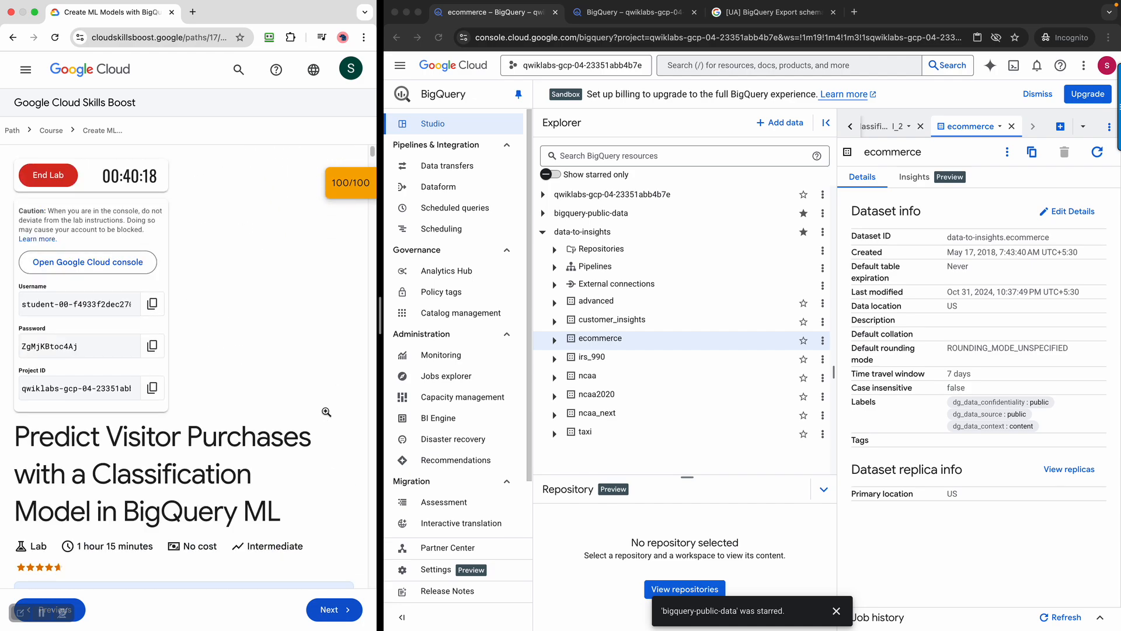
pyautogui.click(78, 185)
pyautogui.click(312, 382)
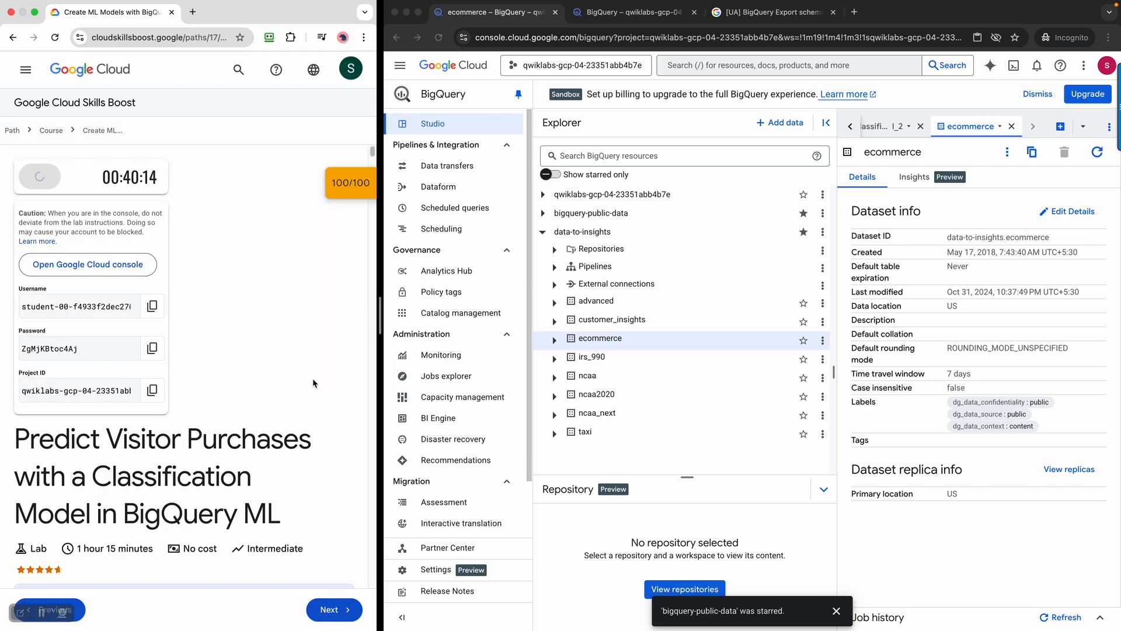